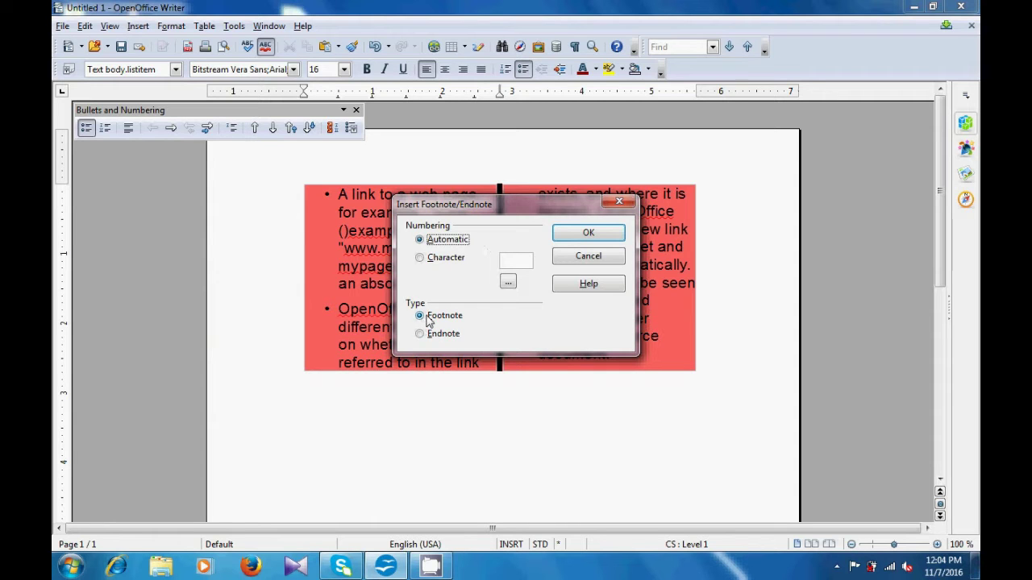
left_click(577, 236)
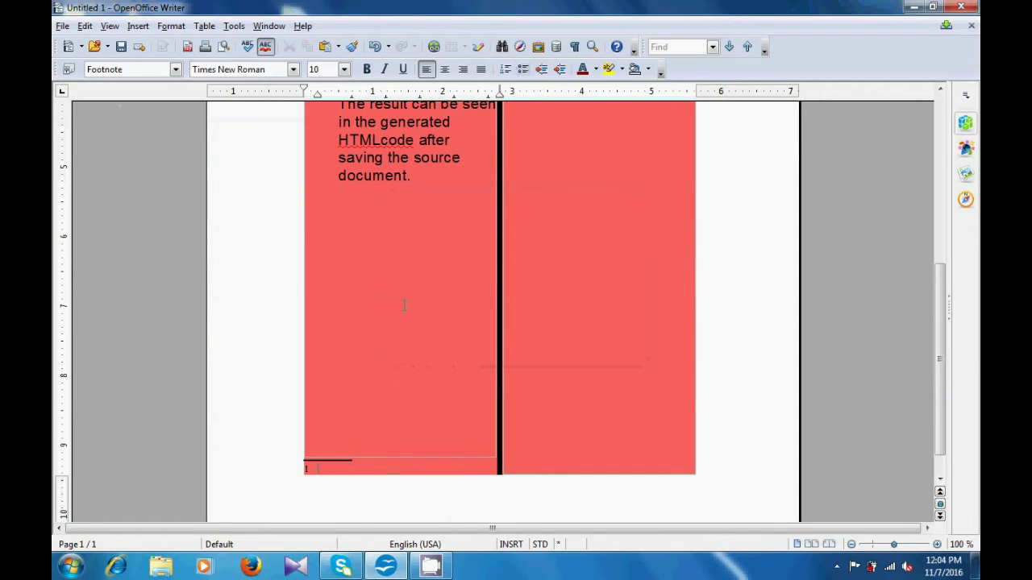
scroll(404, 305, "up", 8)
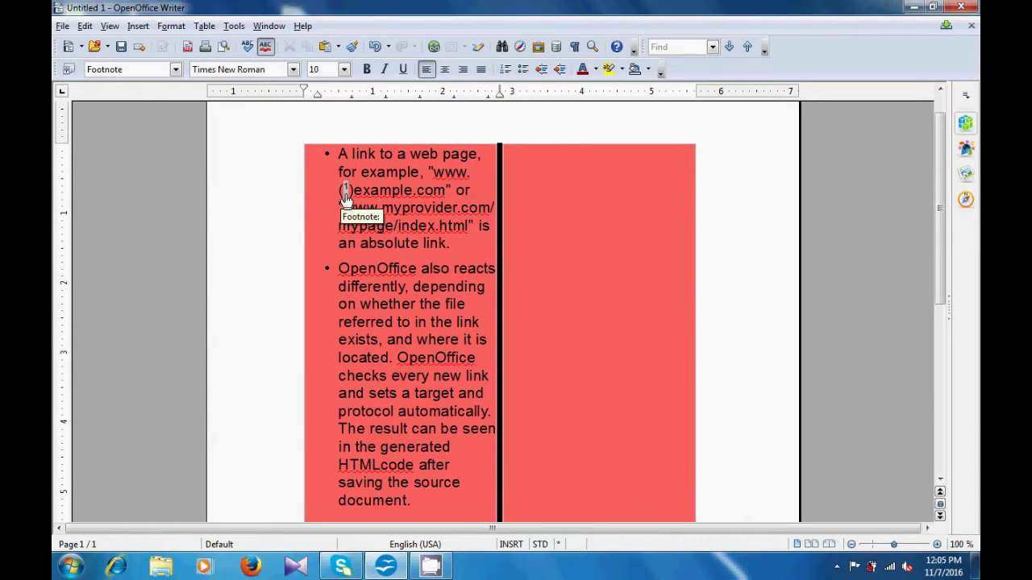
left_click(345, 195)
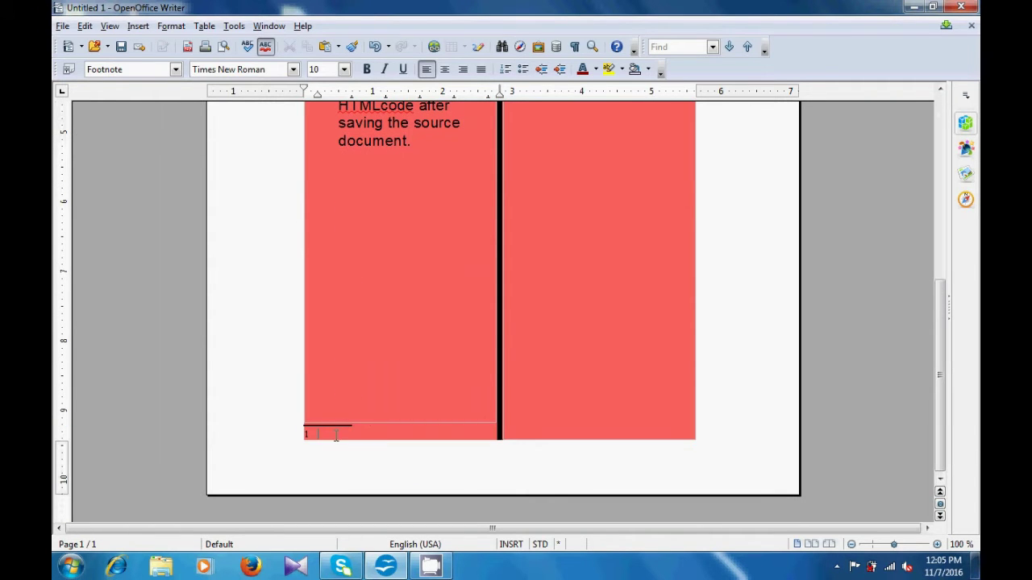
type("word web")
key("BackSpace")
type("ide web")
scroll(726, 498, "up", 10)
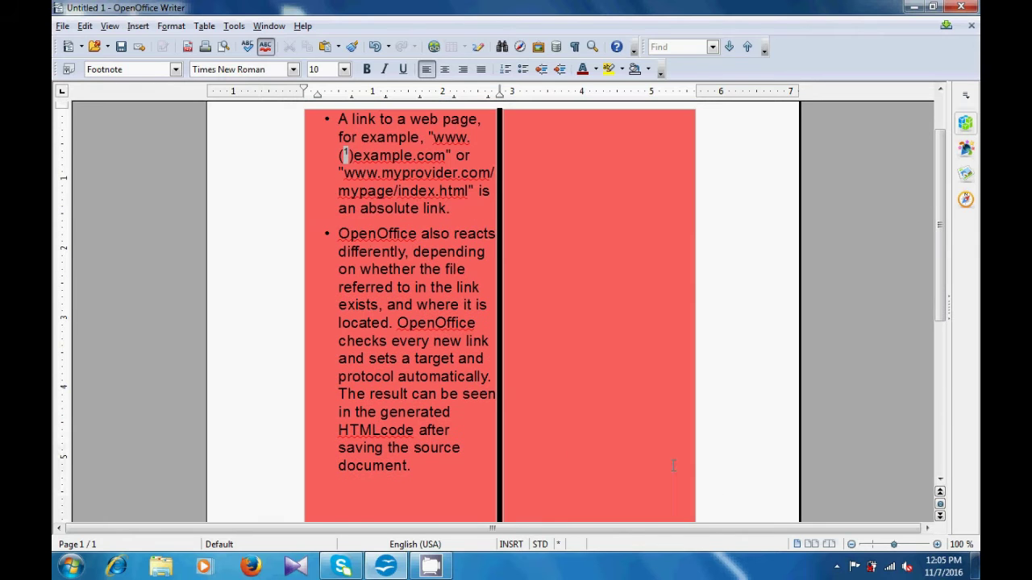
Add parentheses right after index.html in the bulleted text.
left_click(438, 254)
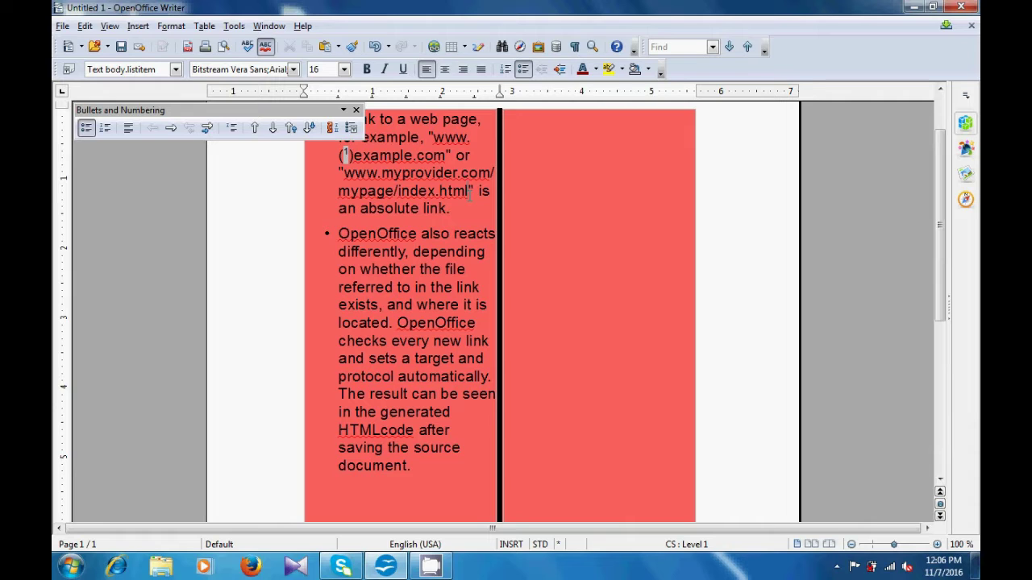
left_click(470, 195)
type("(1)")
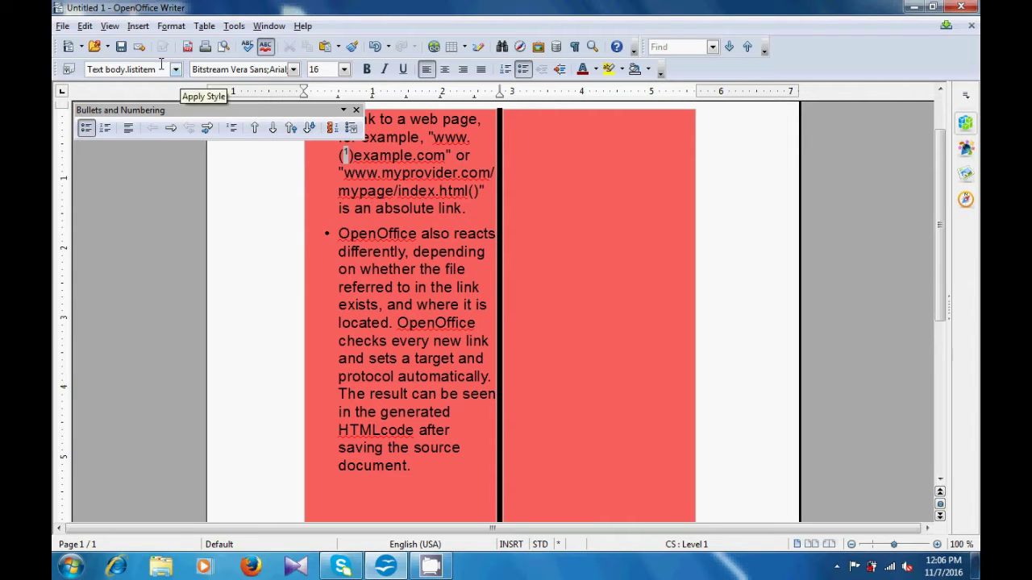
In the Footnote/Endnote dialog, set Character numbering with "*" as marker and choose Endnote.
left_click(130, 27)
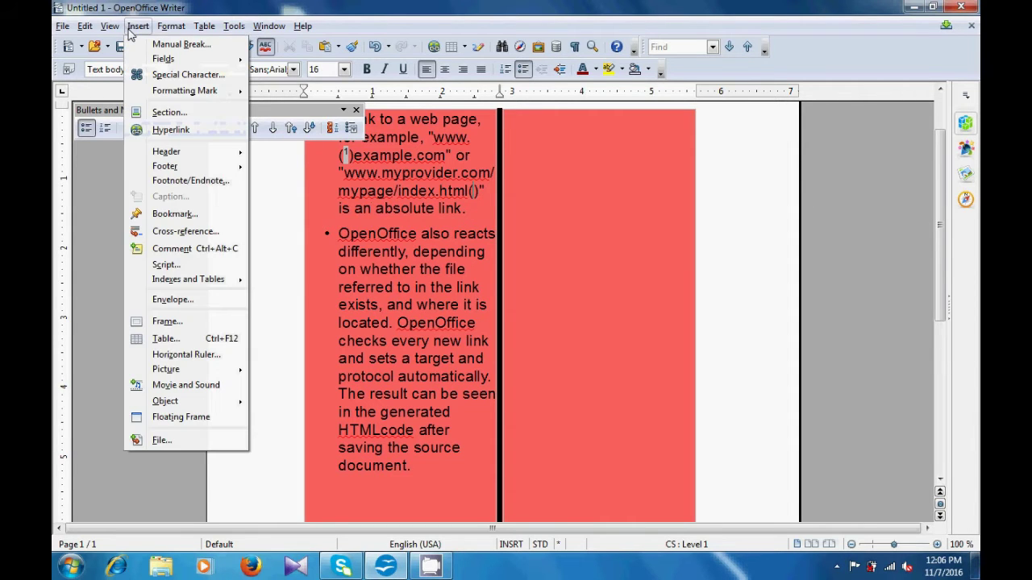
mouse_move(161, 95)
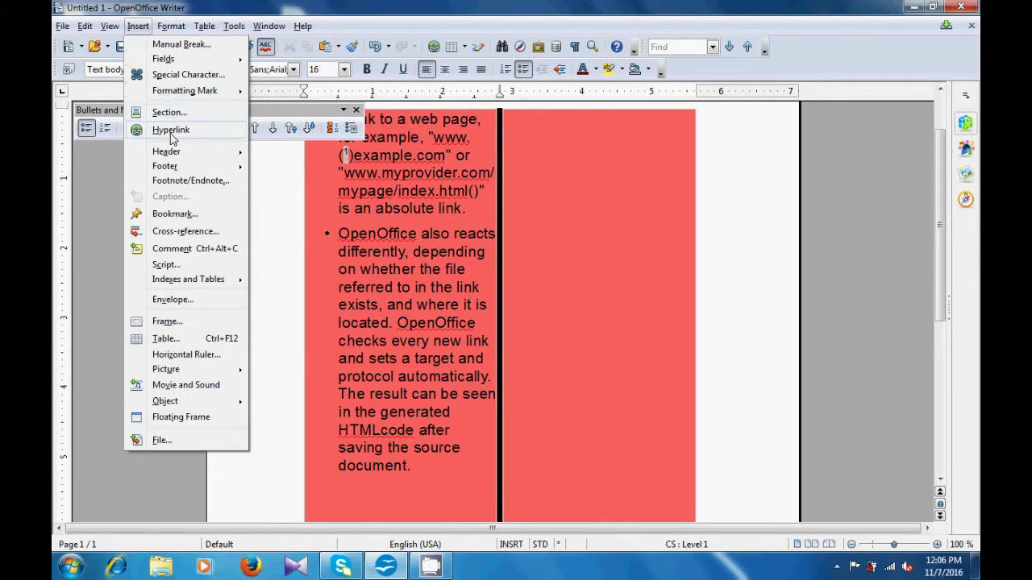
left_click(176, 181)
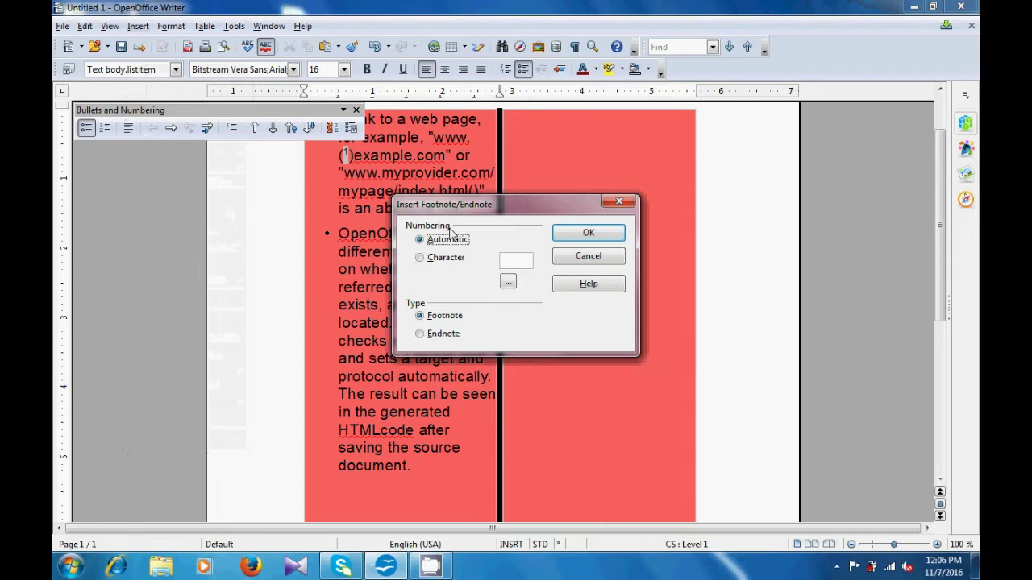
left_click(419, 259)
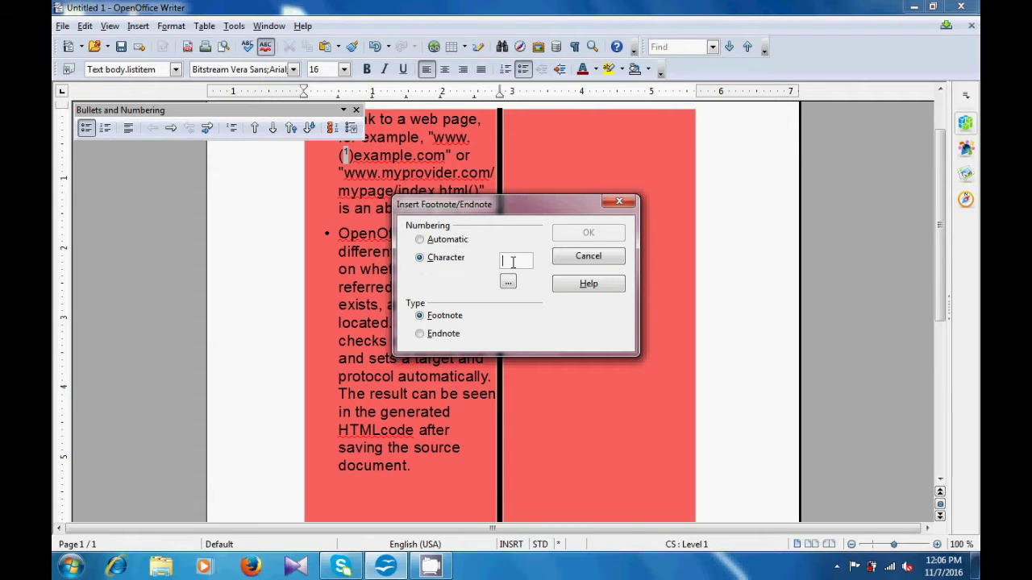
type("*")
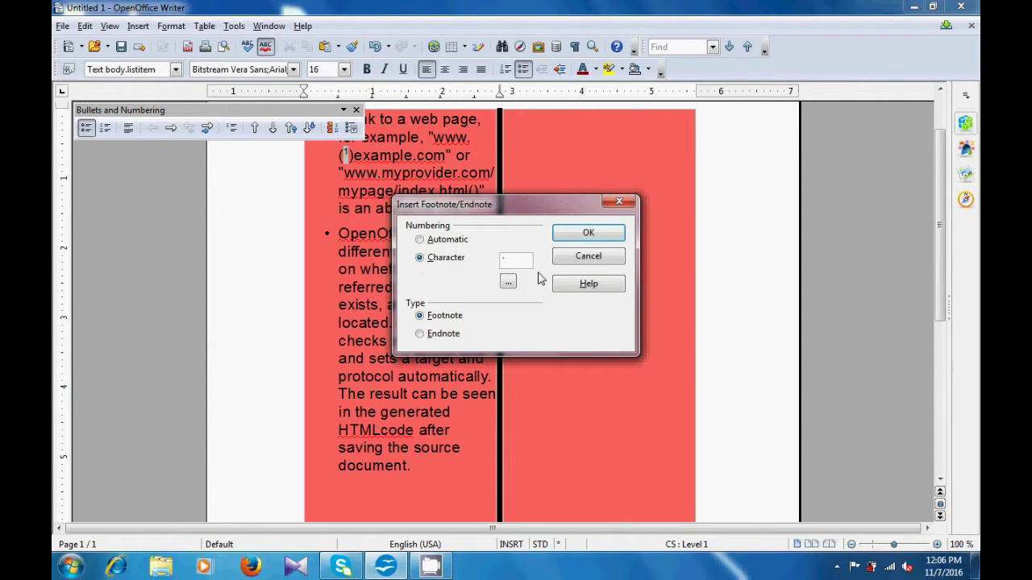
key("BackSpace")
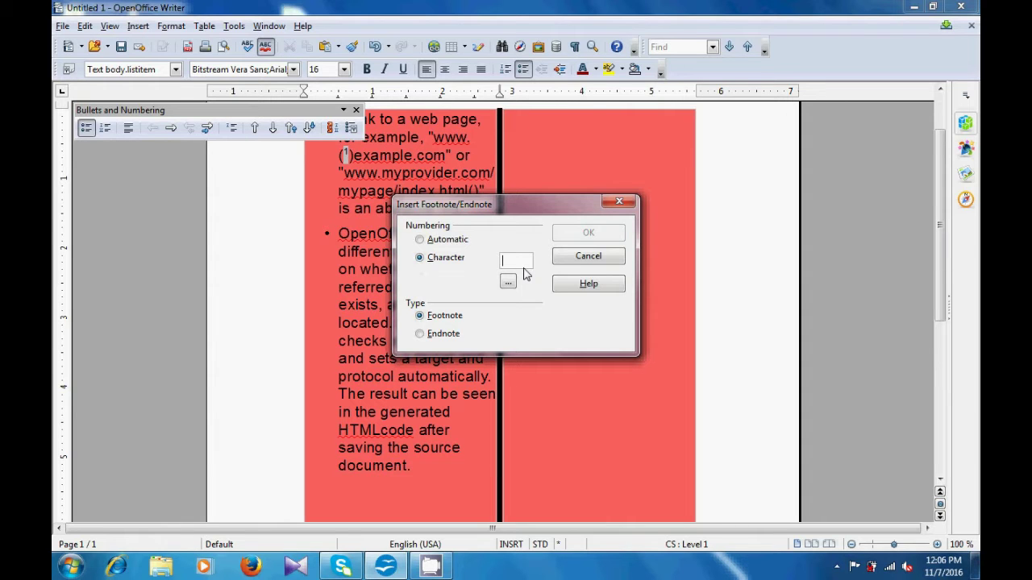
type("*")
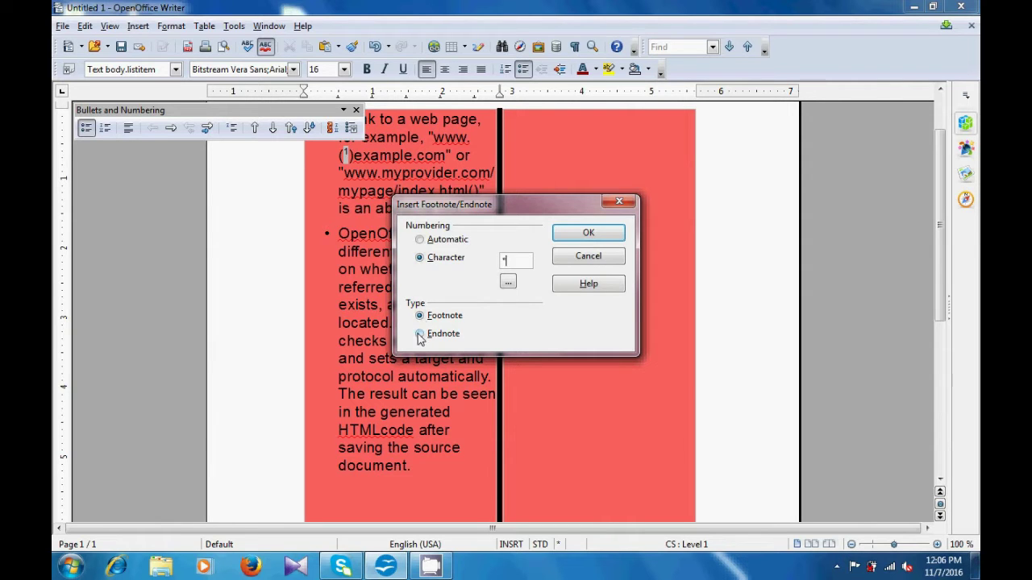
left_click(421, 336)
Insert the asterisk endnote and write "Hypertext markup language" as its text on page 2.
left_click(571, 233)
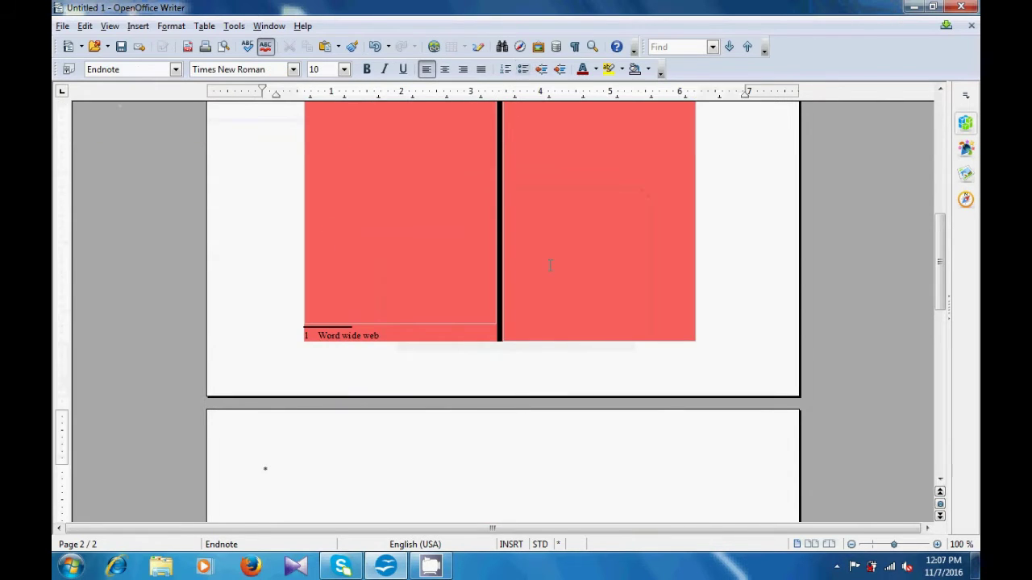
scroll(418, 295, "up", 3)
scroll(417, 297, "up", 6)
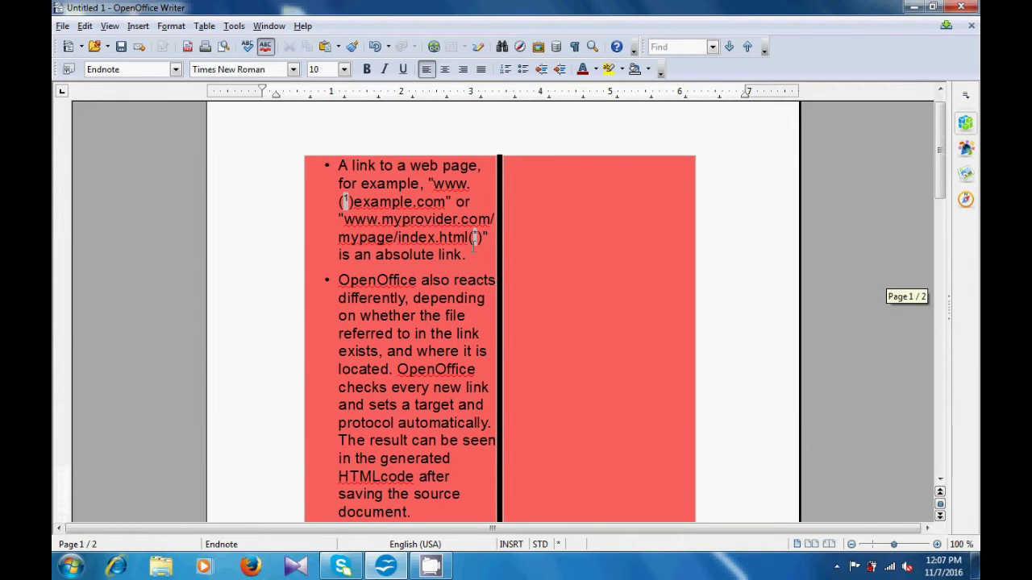
scroll(471, 250, "down", 7)
scroll(470, 247, "down", 3)
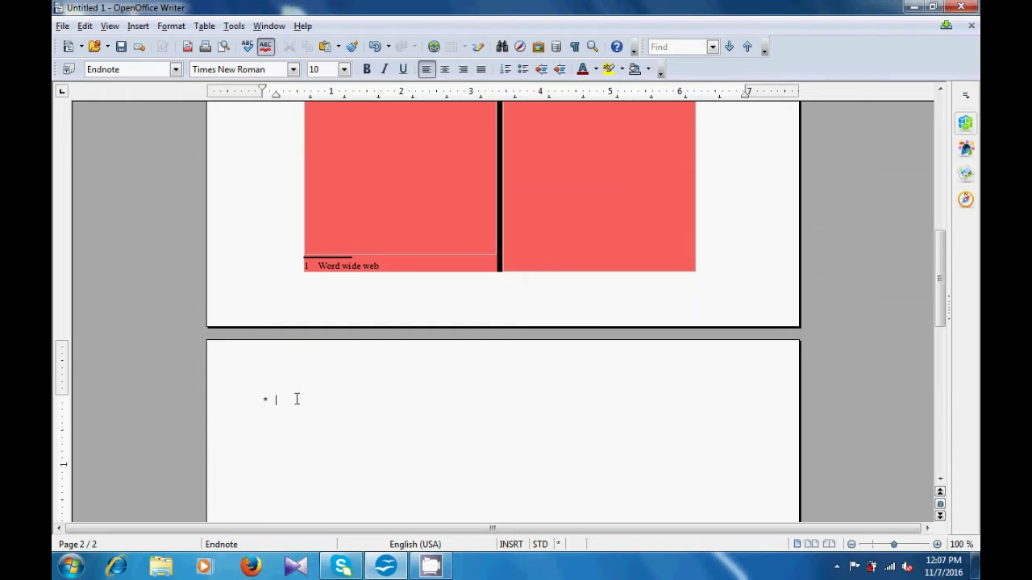
type("hypertext markup language")
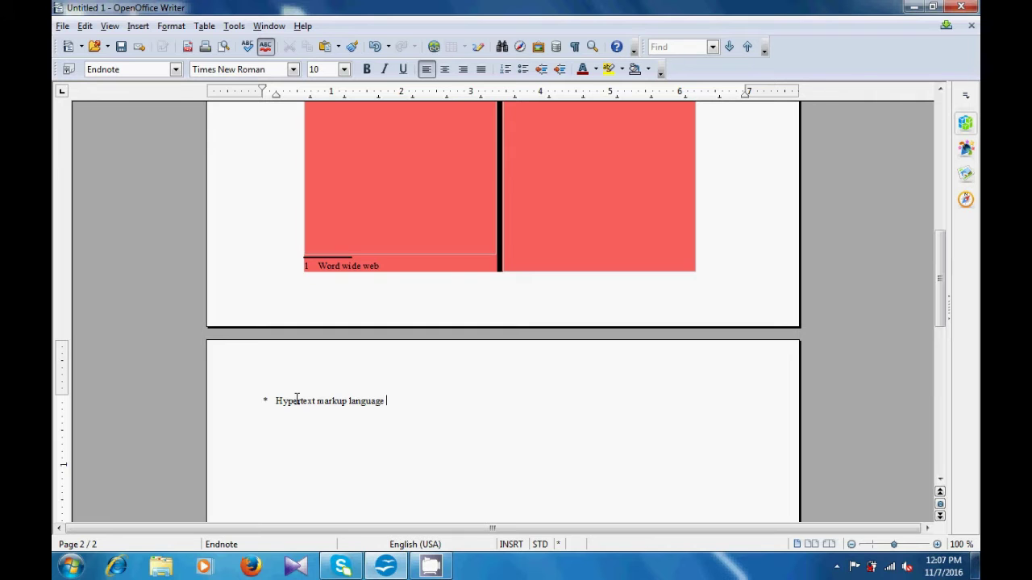
scroll(297, 401, "up", 10)
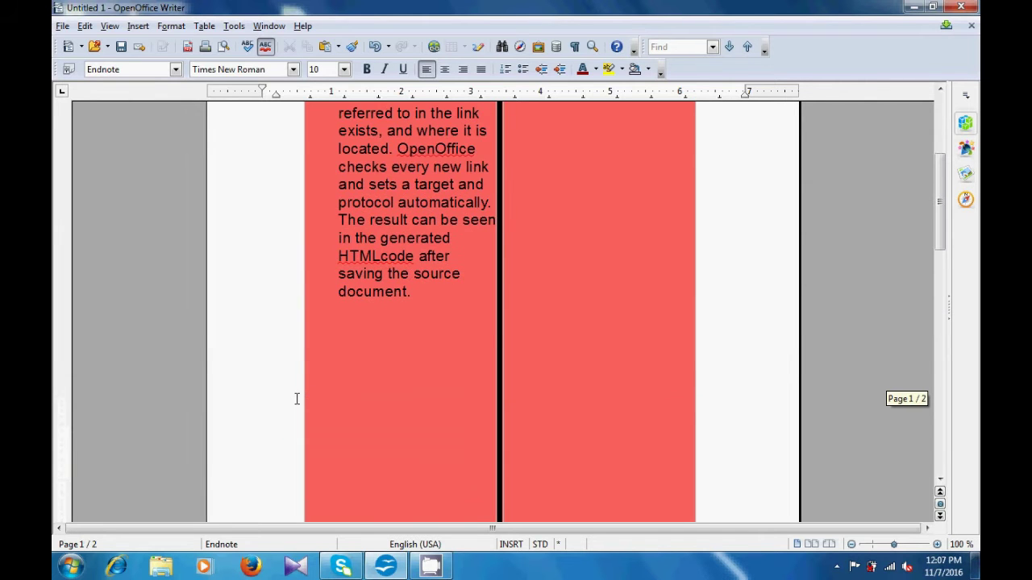
scroll(373, 271, "up", 1)
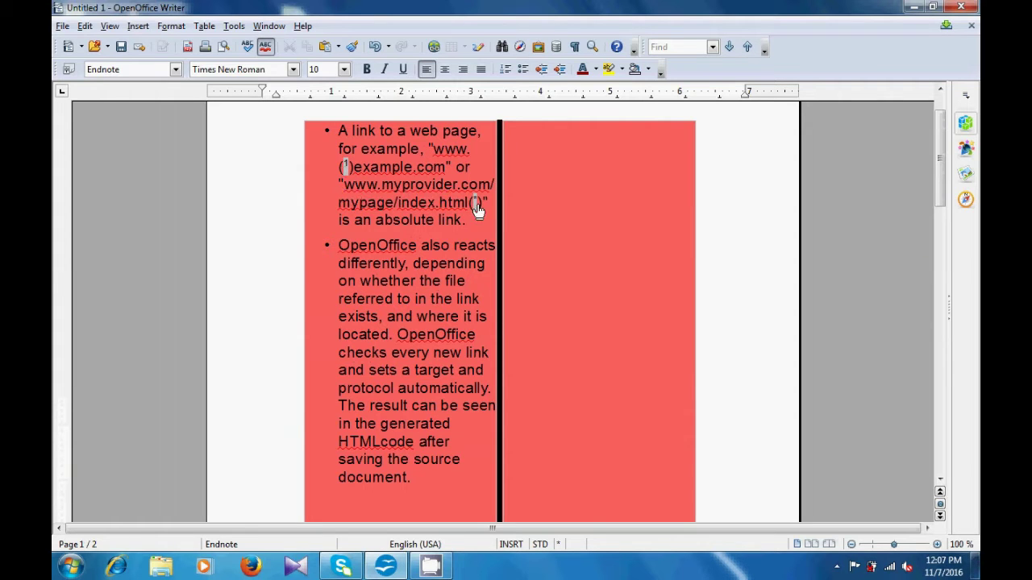
left_click(346, 169)
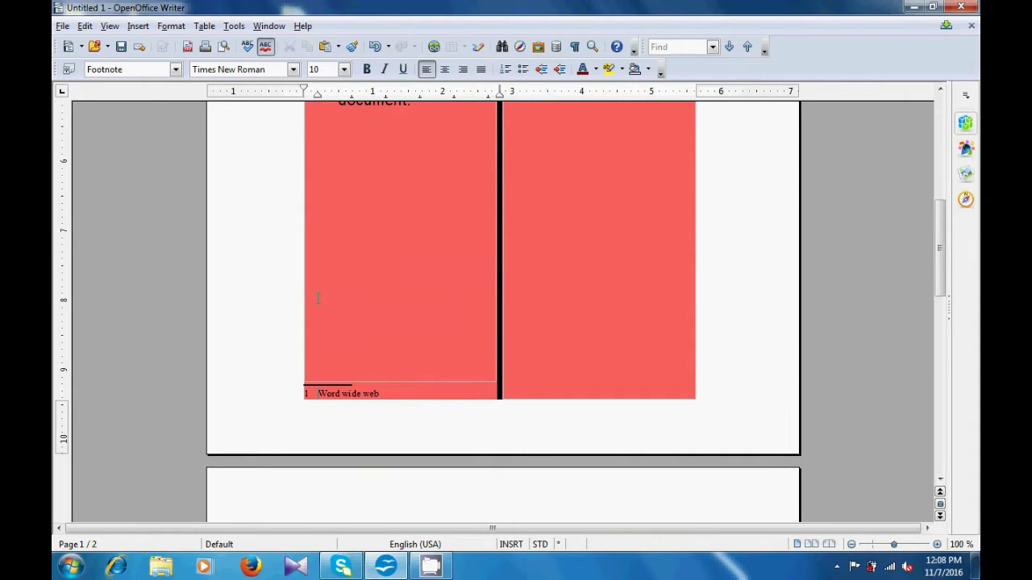
left_click(308, 401)
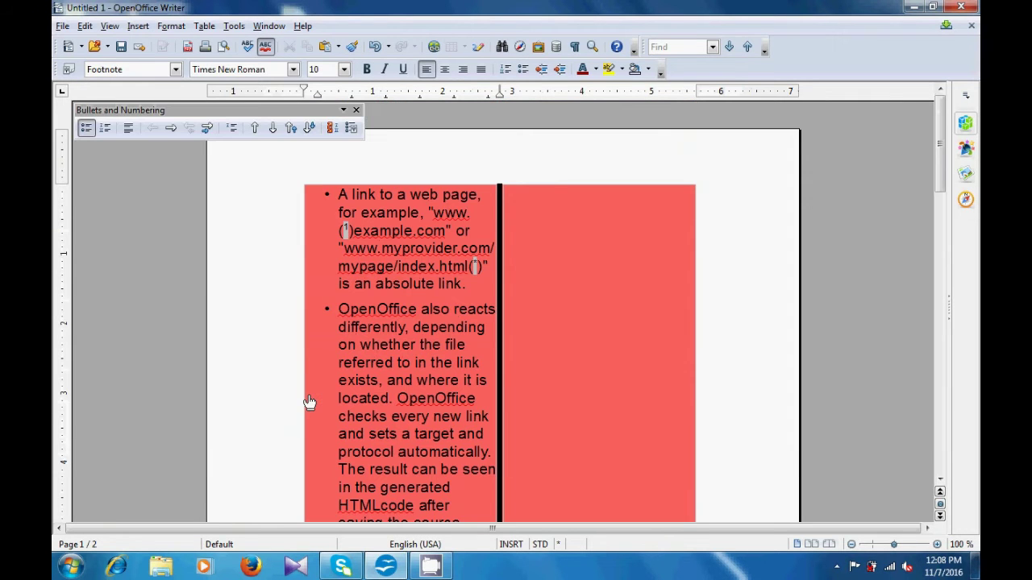
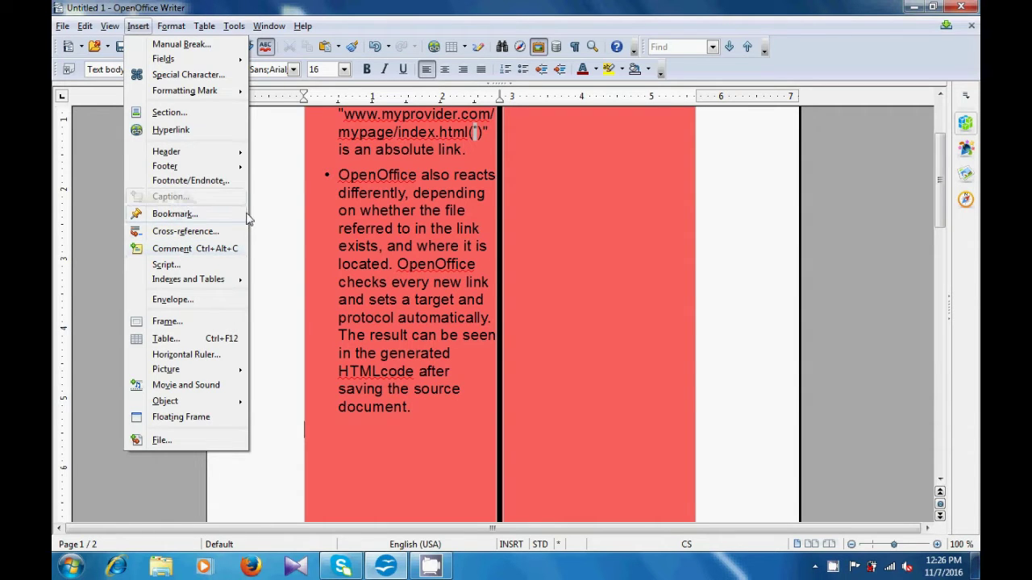
Close the Insert menu without choosing anything.
left_click(368, 439)
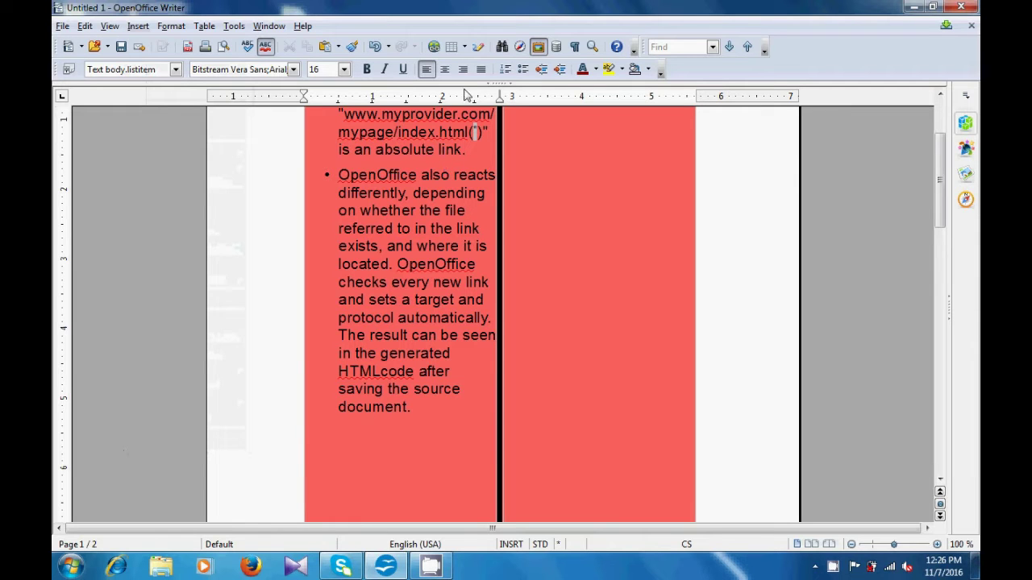
Reopen the Gallery and show its Computers theme.
left_click(539, 46)
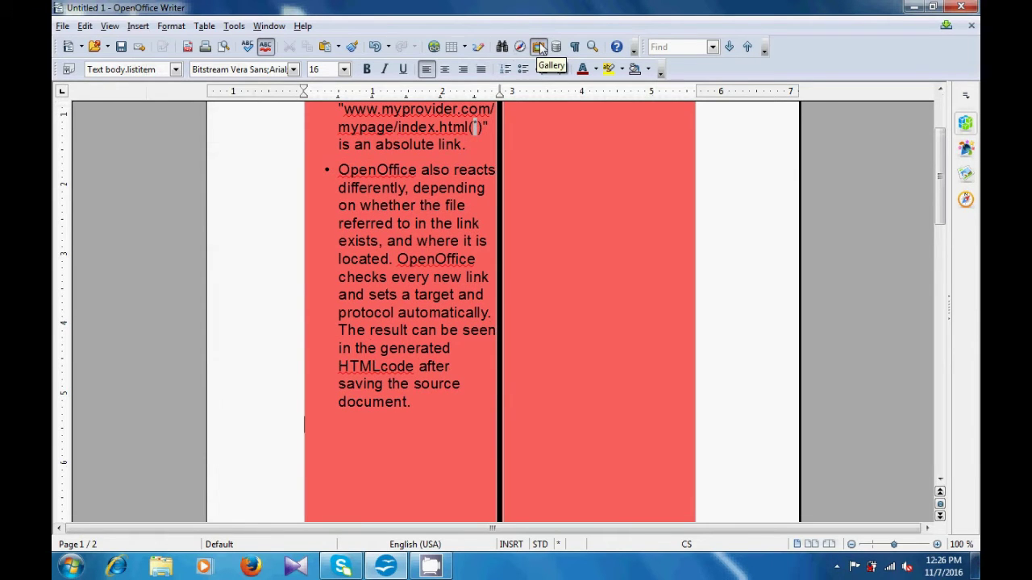
left_click(538, 46)
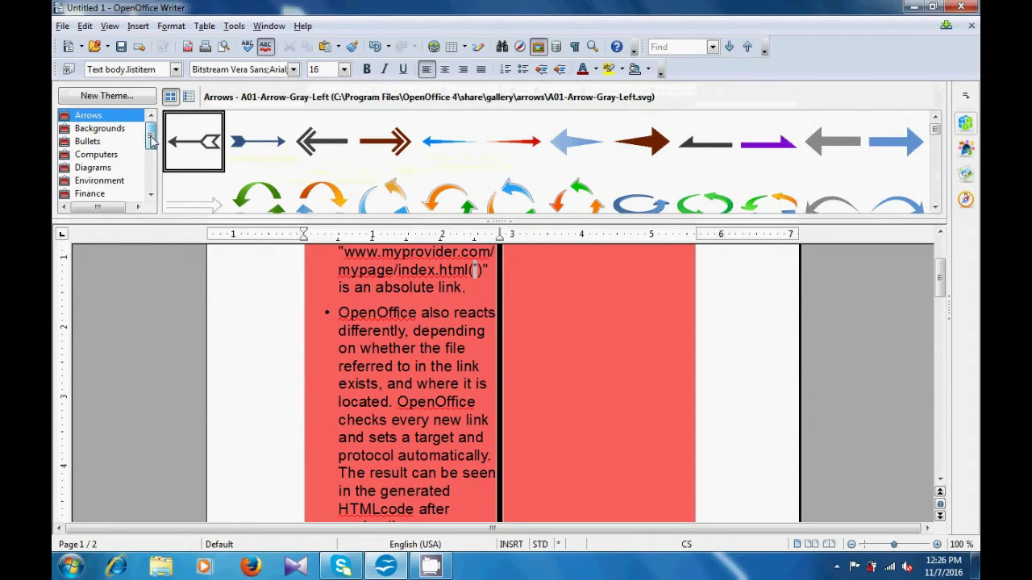
left_click(89, 129)
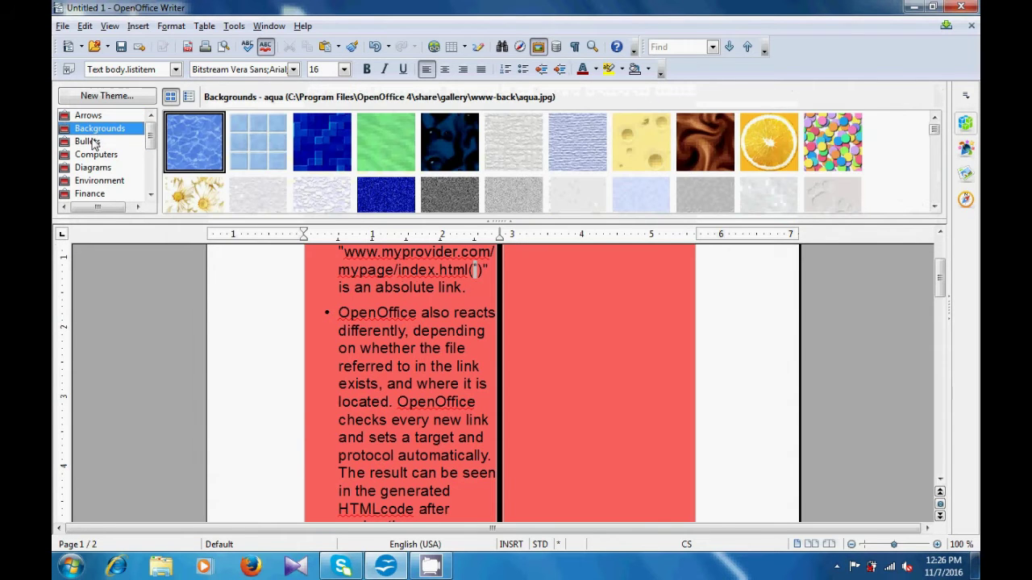
left_click(95, 143)
left_click(105, 155)
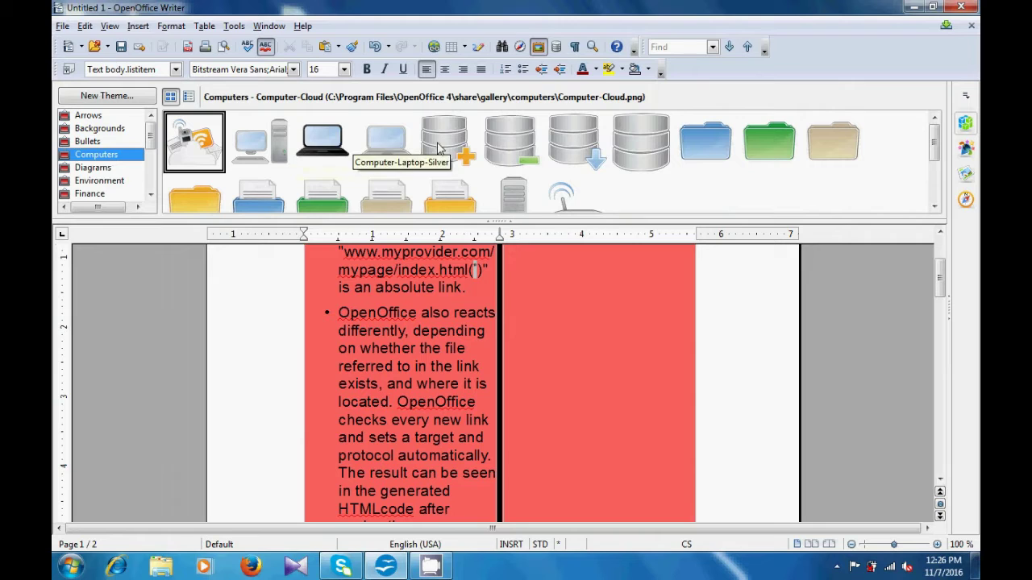
left_click_drag(937, 145, 946, 184)
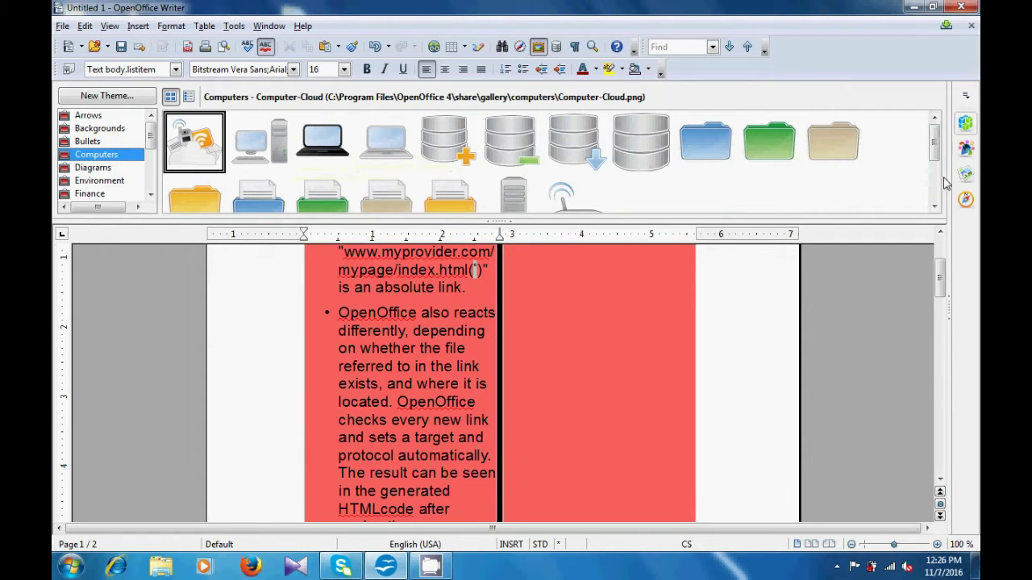
Insert a copy of Computer-Laptop-Black below the text in the red column.
left_click(337, 142)
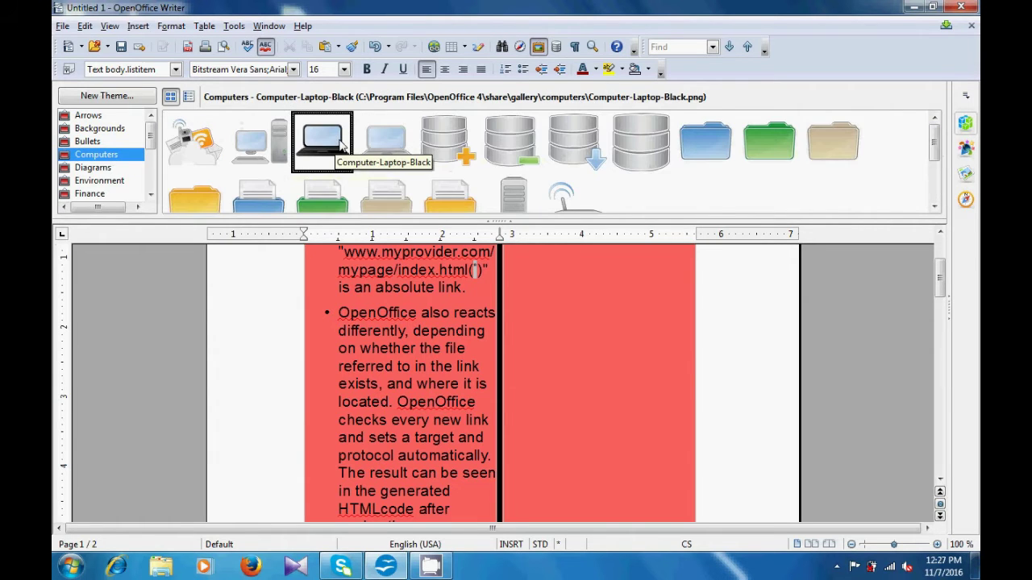
right_click(342, 144)
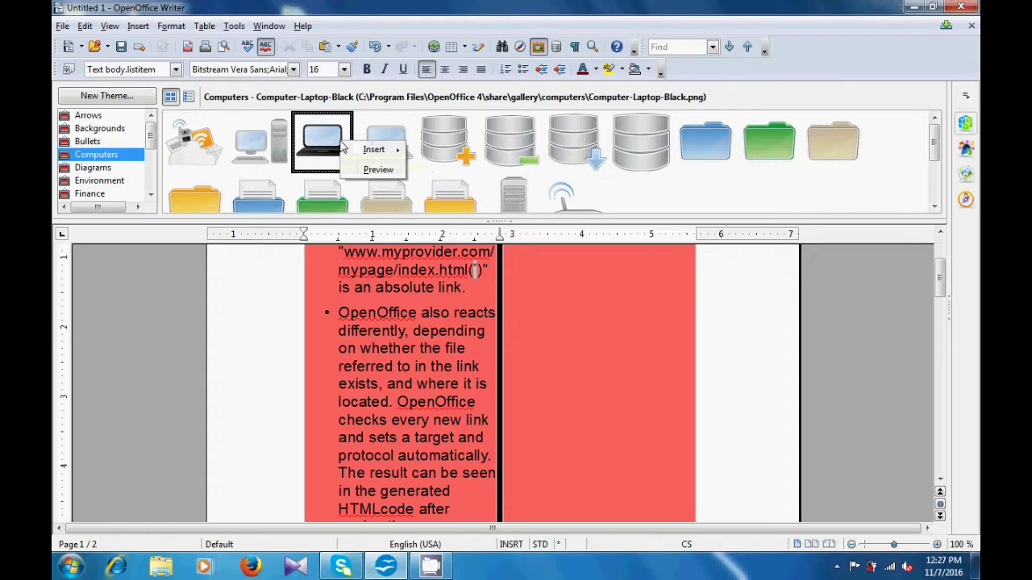
mouse_move(375, 150)
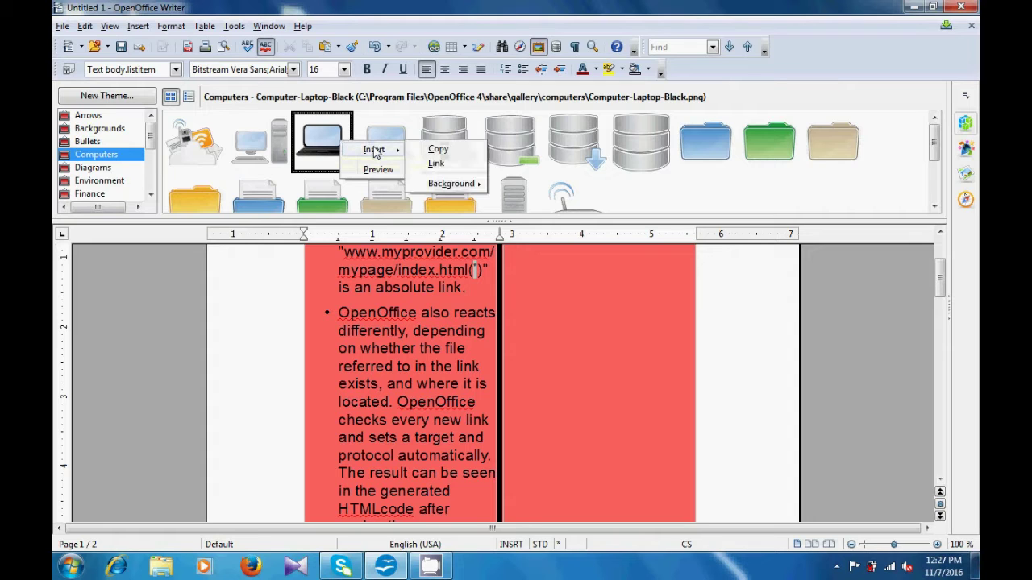
left_click(438, 149)
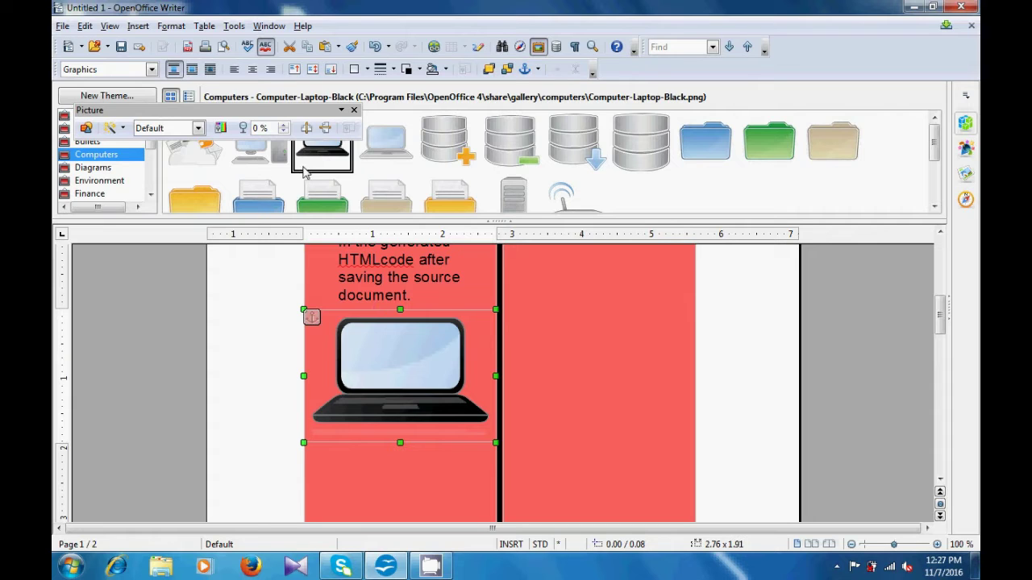
left_click(138, 27)
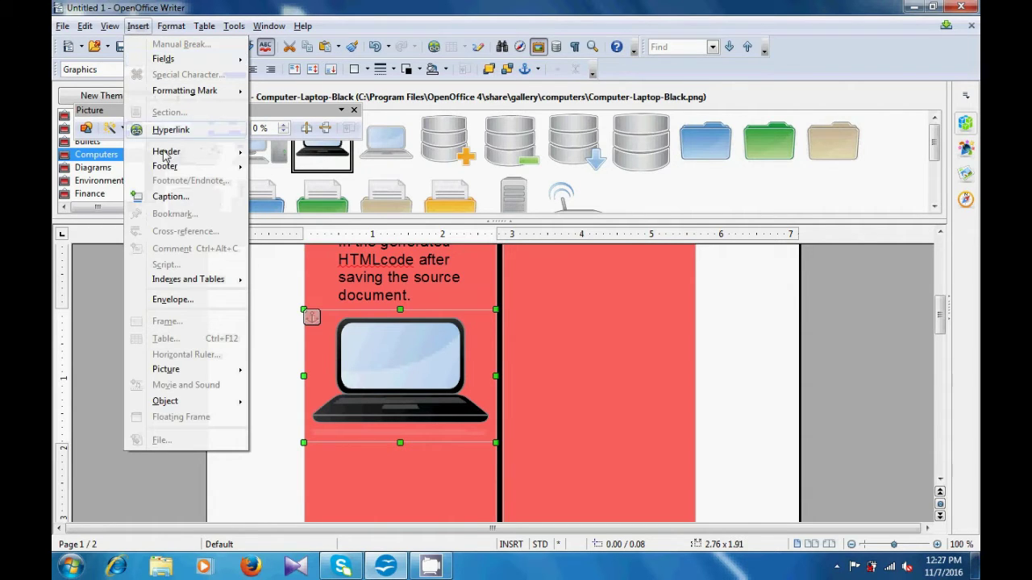
Start a caption for the laptop, typing 'computer is an electronic machine which makes our work easier'.
left_click(172, 198)
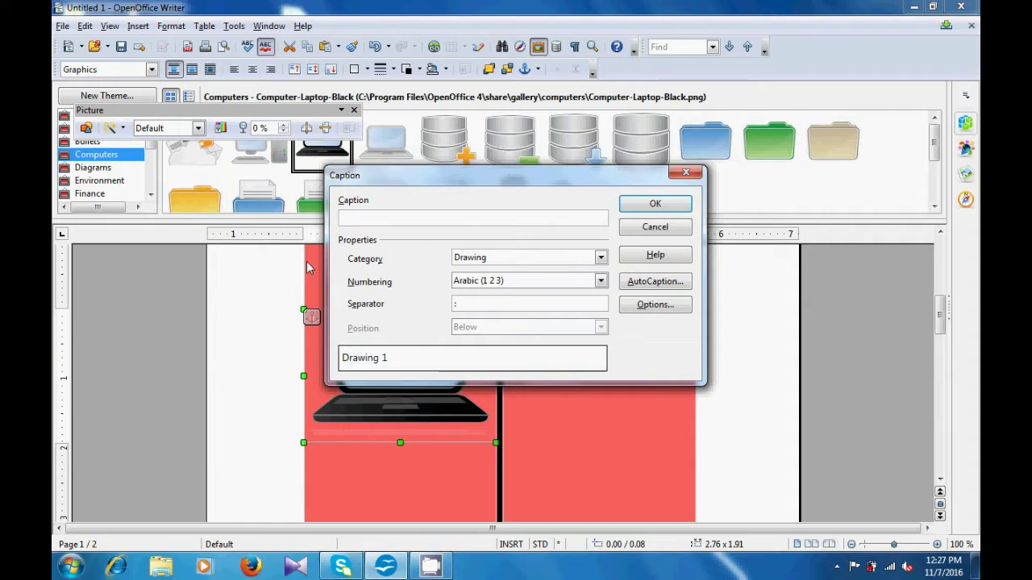
type("computer is an electronic ")
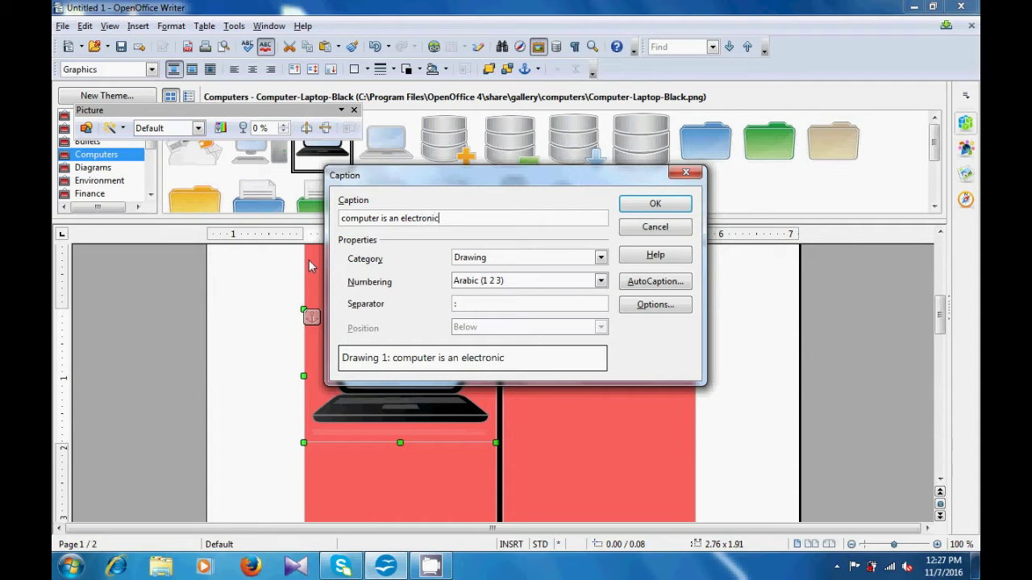
type("machine which make")
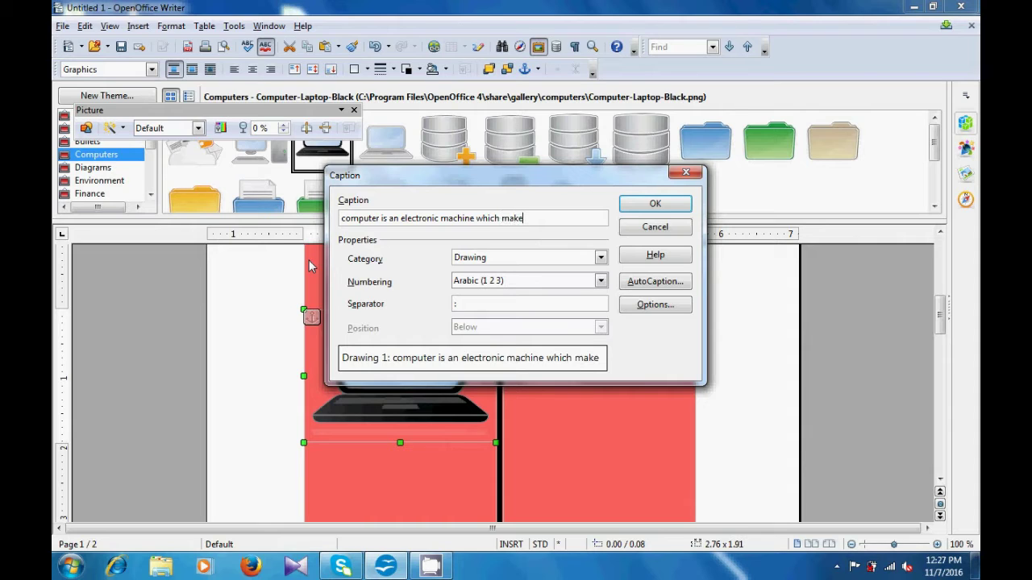
type("s our")
type(" work ea")
type("sia")
key("BackSpace")
key("BackSpace")
Correct the word to 'easier' and keep the Drawing category with Arabic numbering.
type("er")
left_click(601, 258)
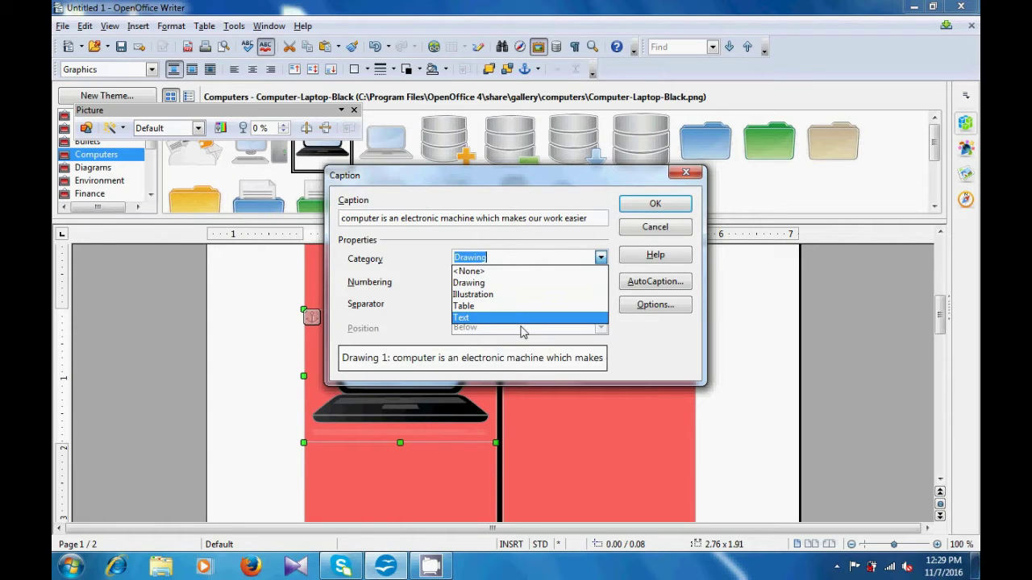
left_click(474, 284)
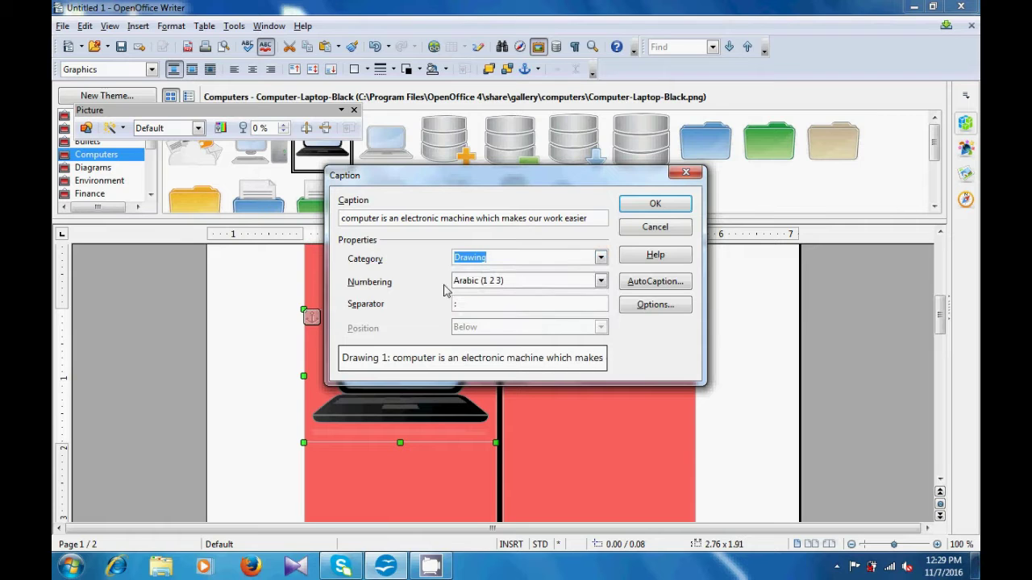
left_click(600, 282)
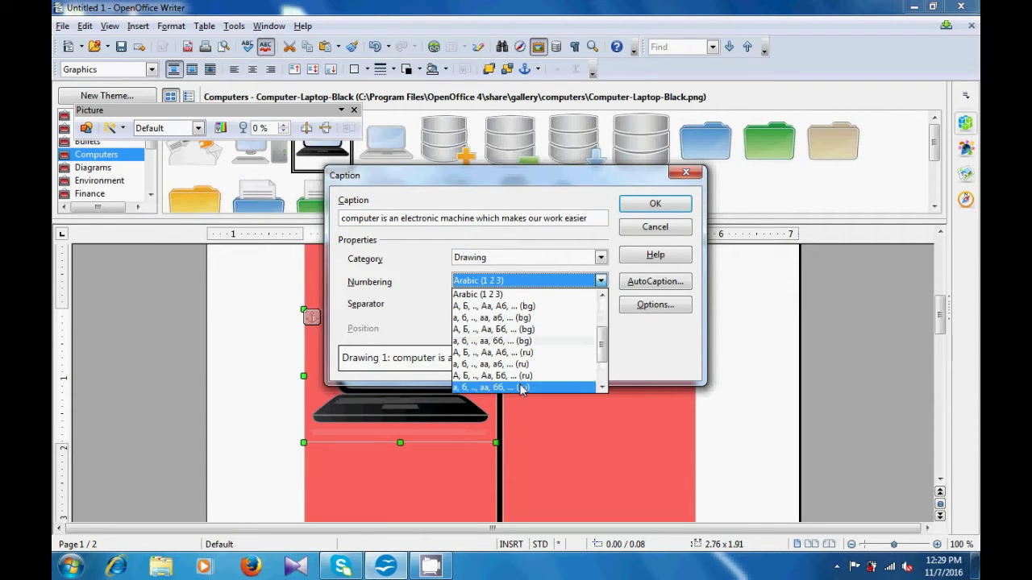
scroll(520, 388, "down", 4)
scroll(521, 389, "up", 10)
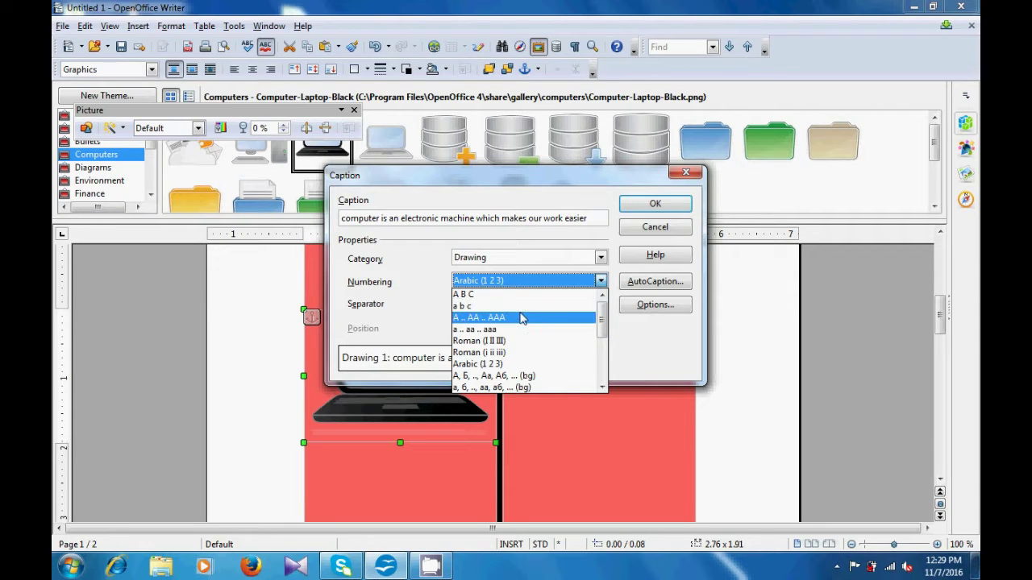
left_click(509, 281)
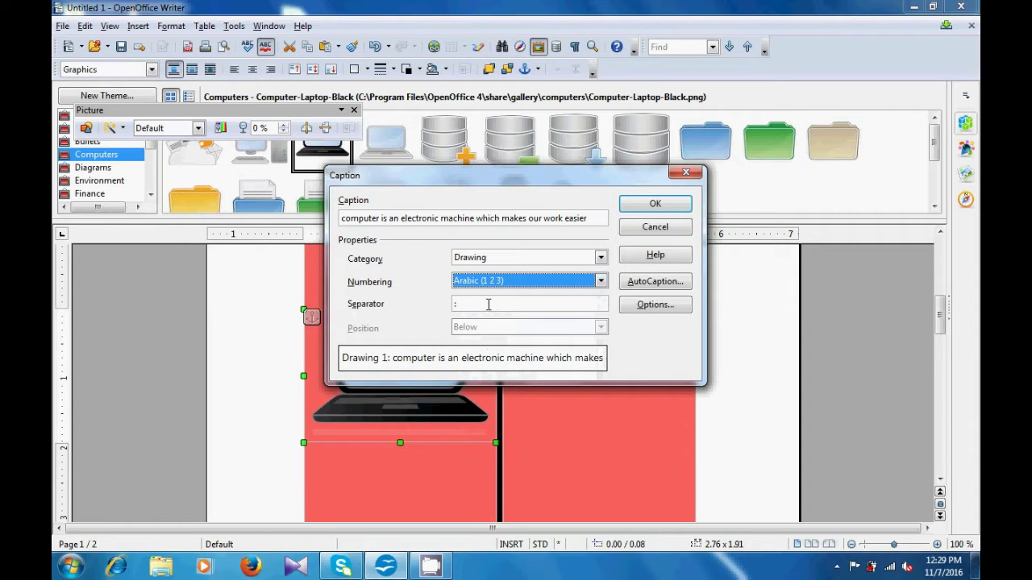
Change the caption separator to ': -' and apply the caption.
left_click(488, 304)
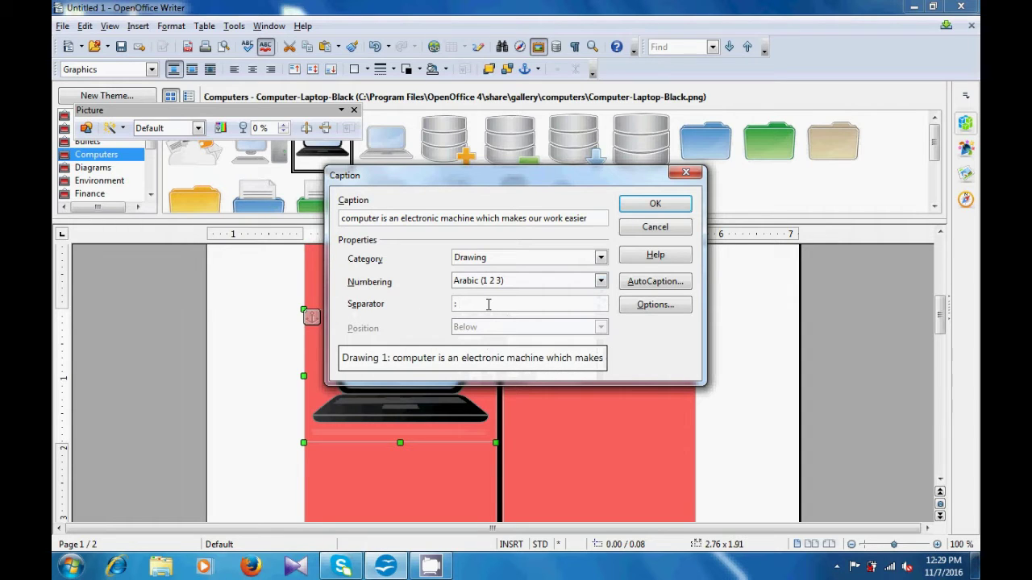
key("BackSpace")
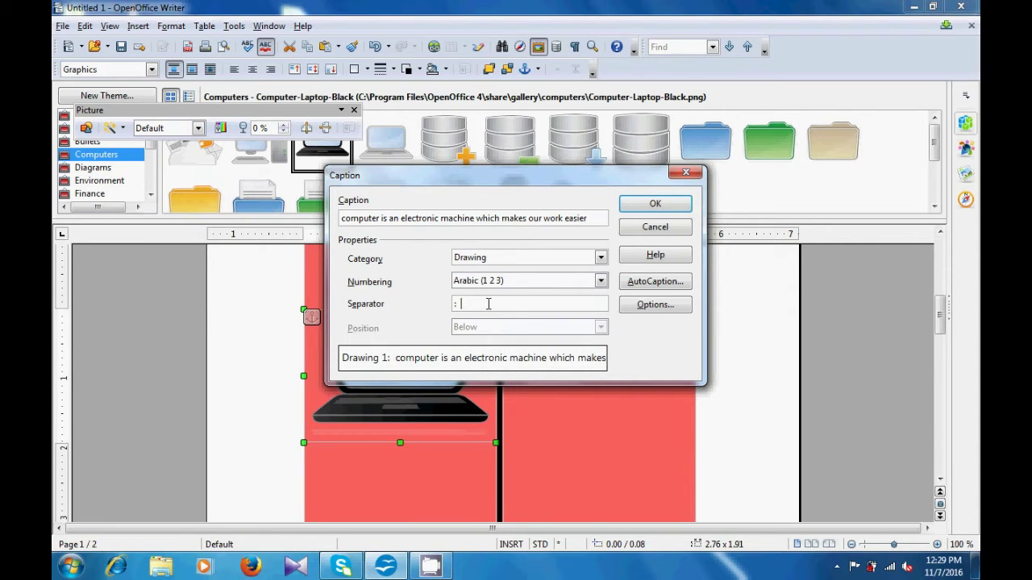
key("BackSpace")
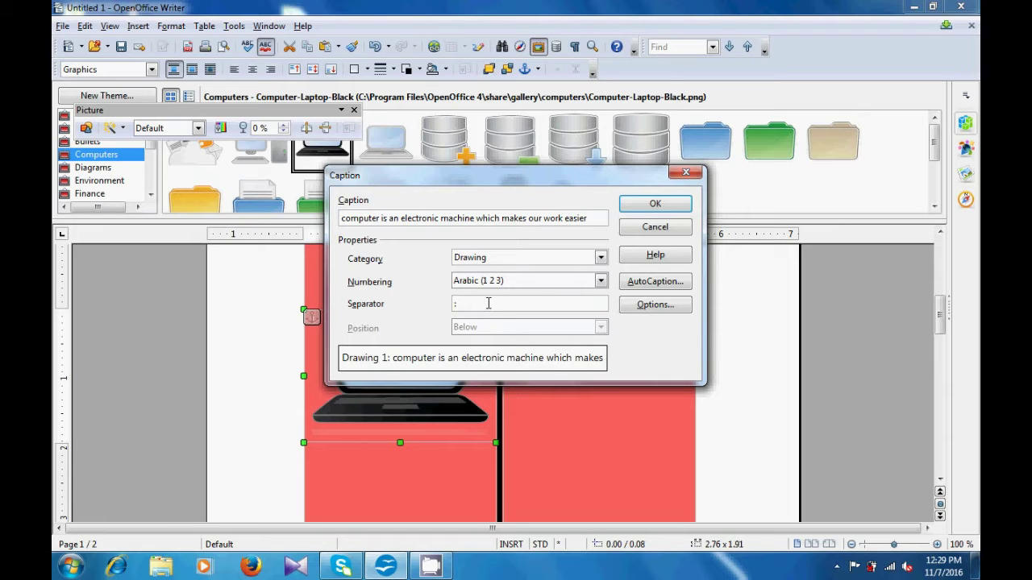
key("BackSpace")
type("-")
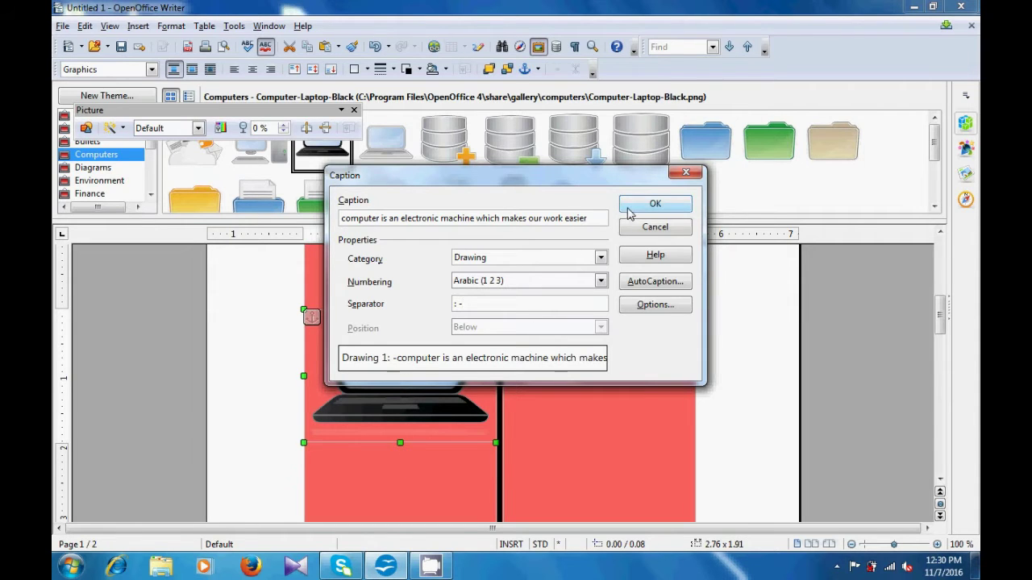
left_click(655, 204)
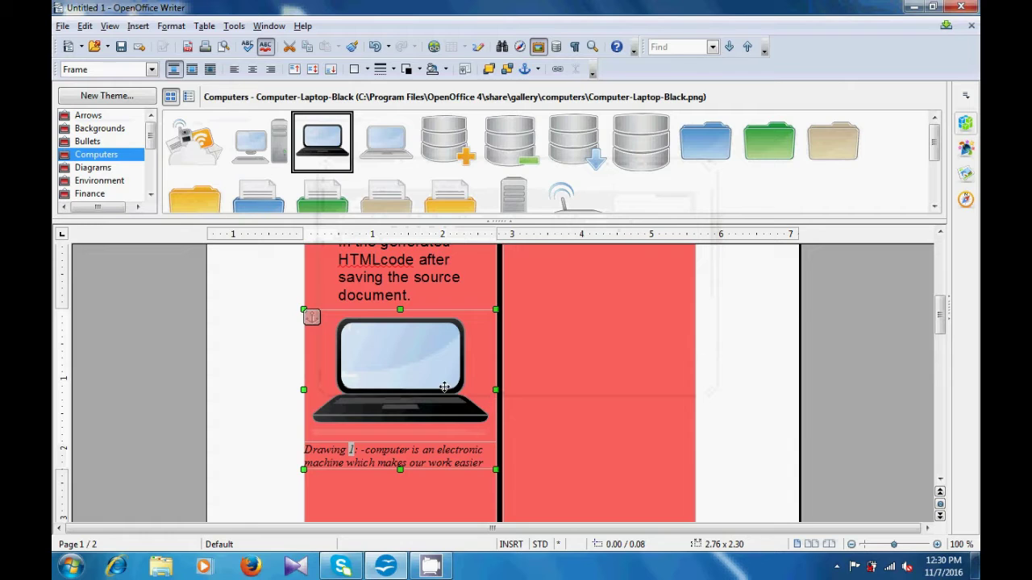
Deselect the captioned laptop picture and hide the Gallery.
scroll(423, 355, "down", 2)
scroll(420, 355, "up", 1)
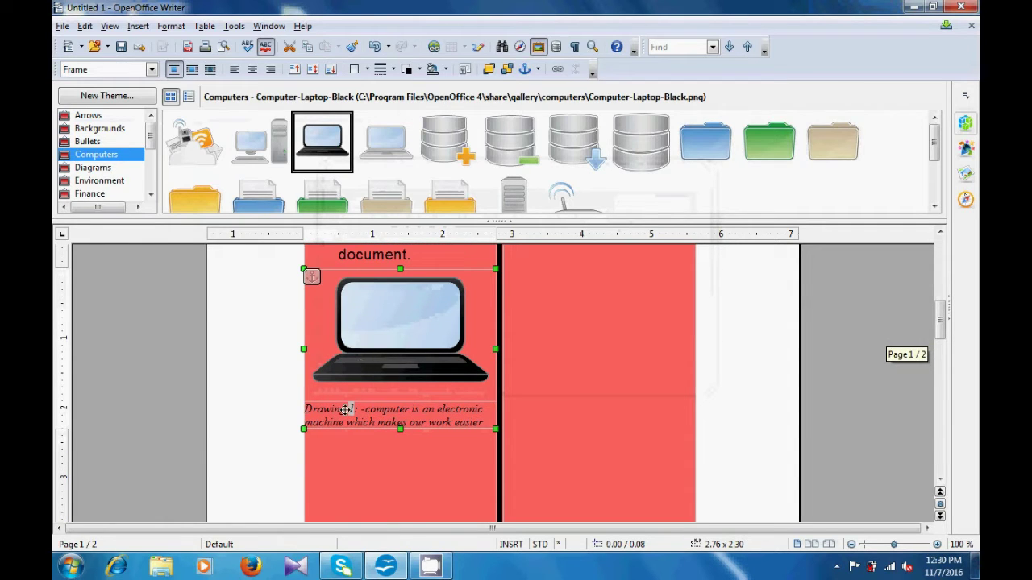
left_click(379, 439)
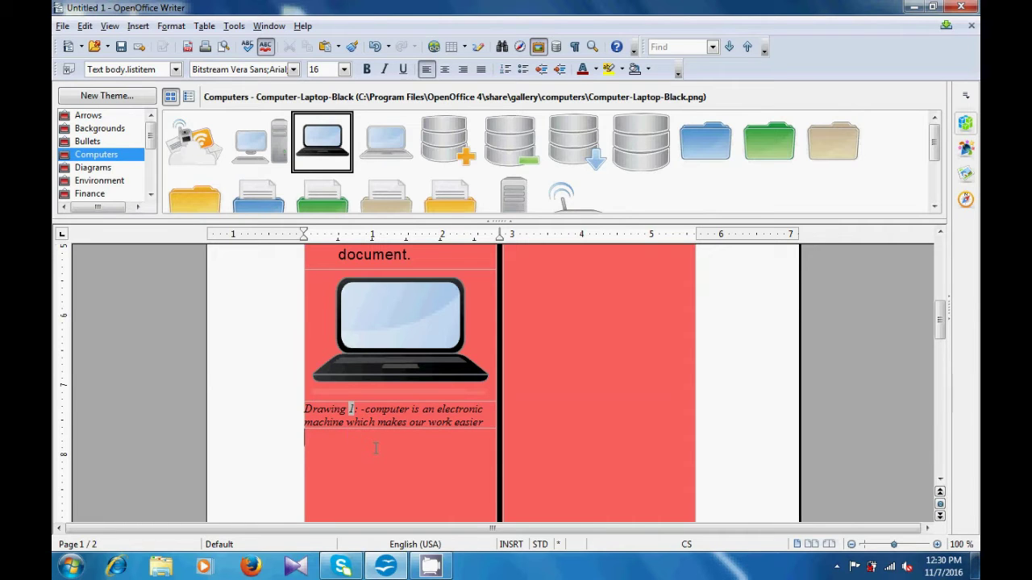
left_click(500, 221)
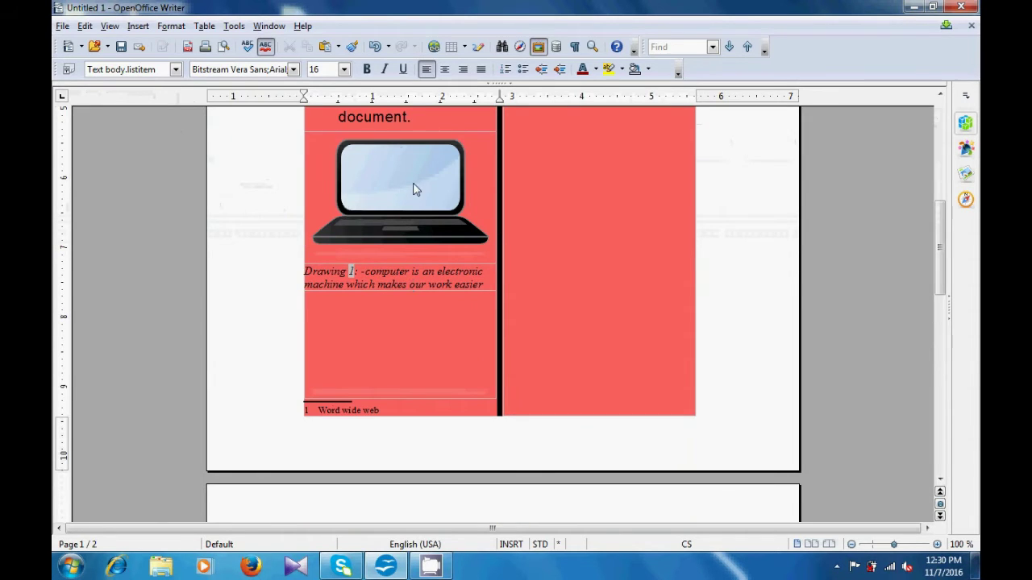
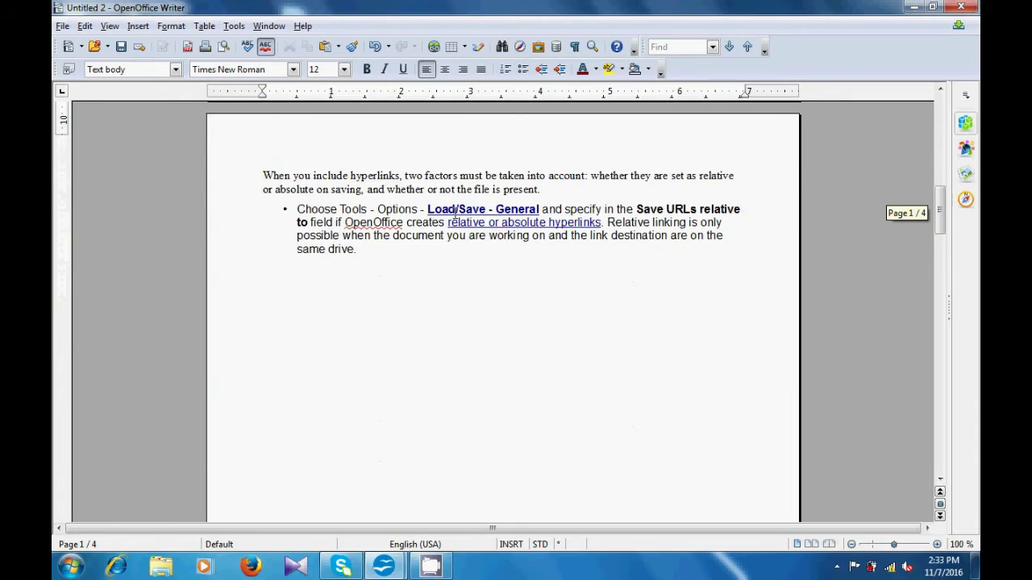
scroll(454, 214, "up", 3)
left_click(418, 218)
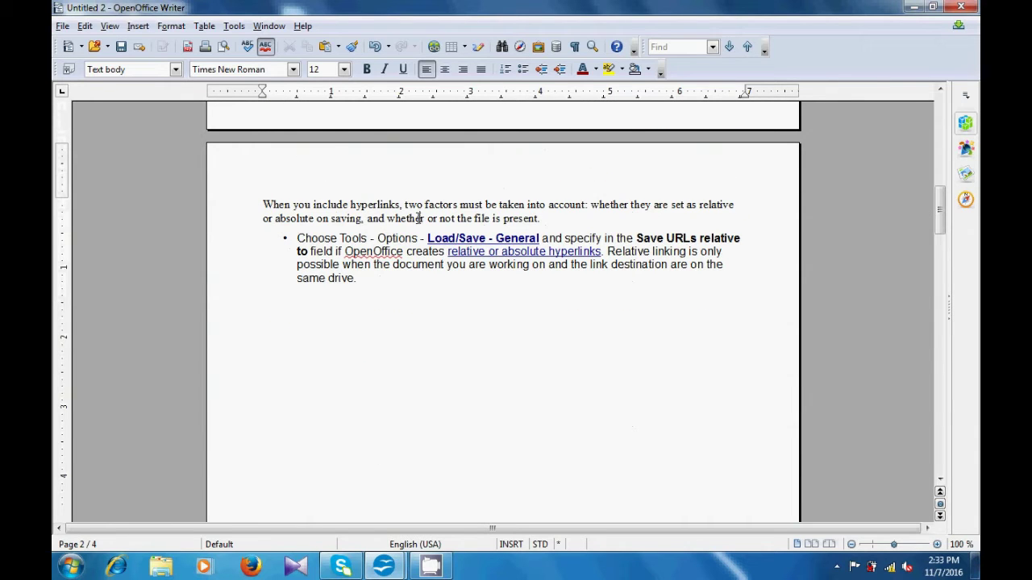
scroll(468, 260, "down", 5)
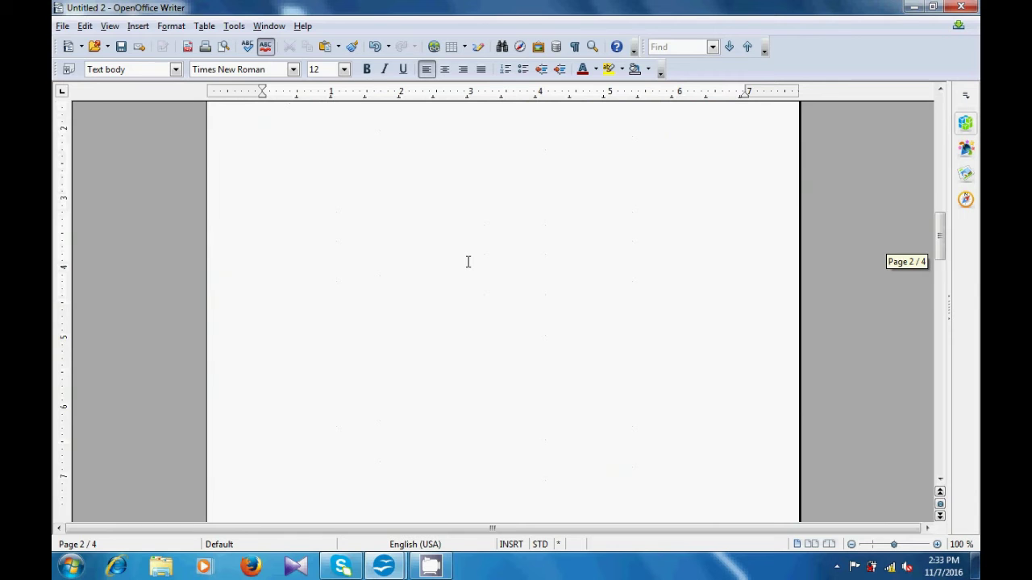
scroll(467, 261, "down", 12)
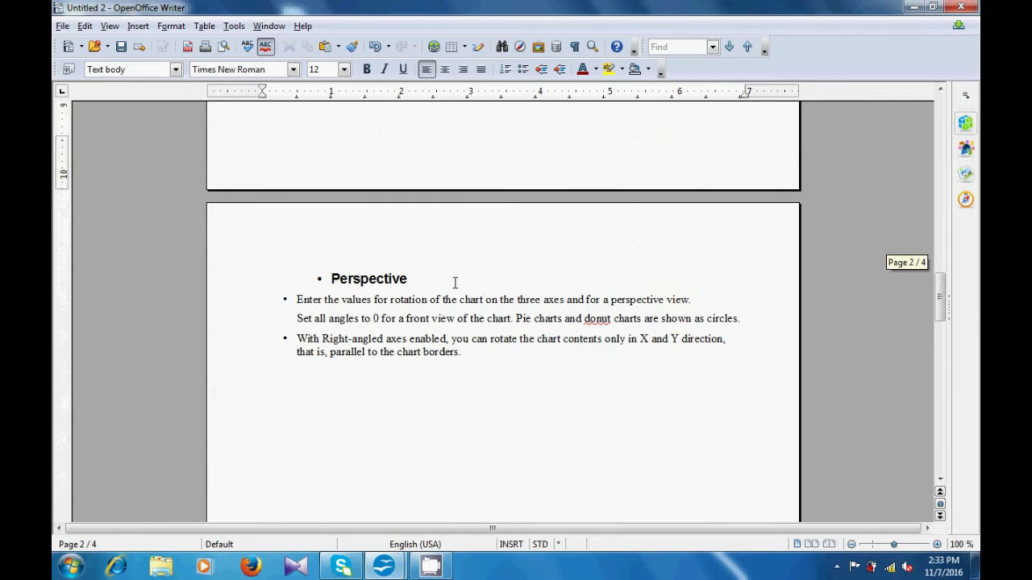
left_click(445, 299)
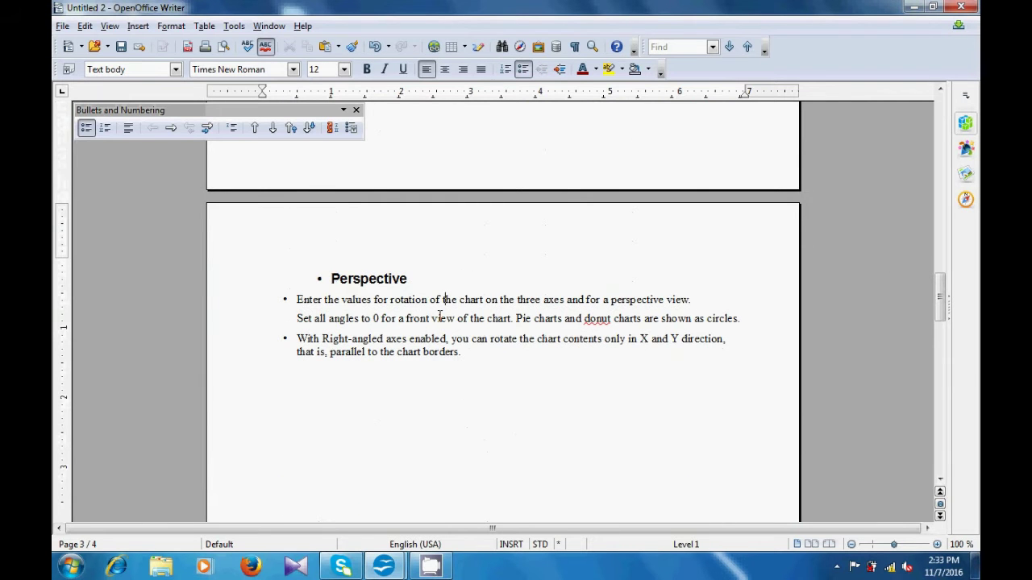
scroll(441, 316, "down", 19)
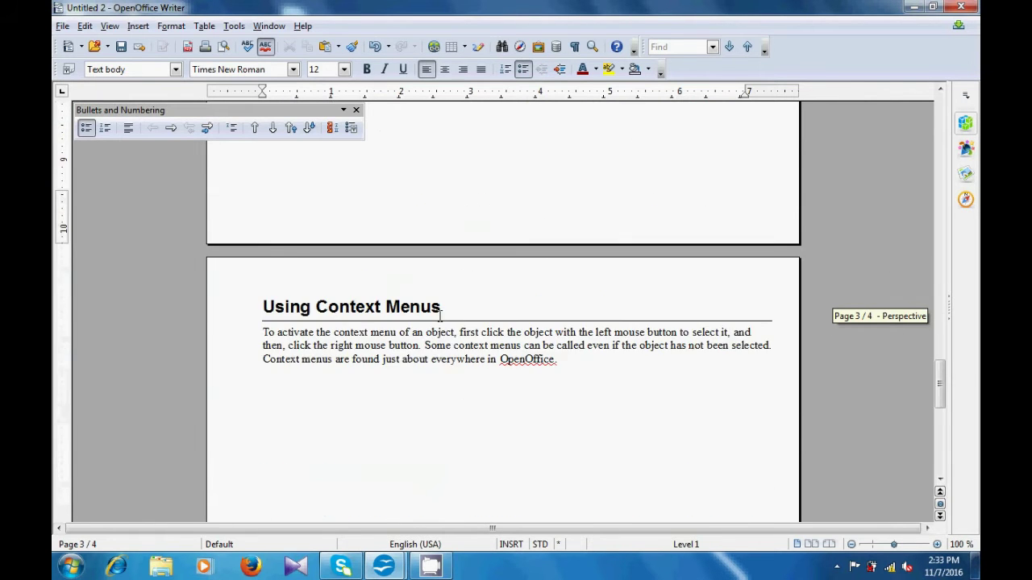
scroll(440, 315, "down", 2)
left_click(267, 256)
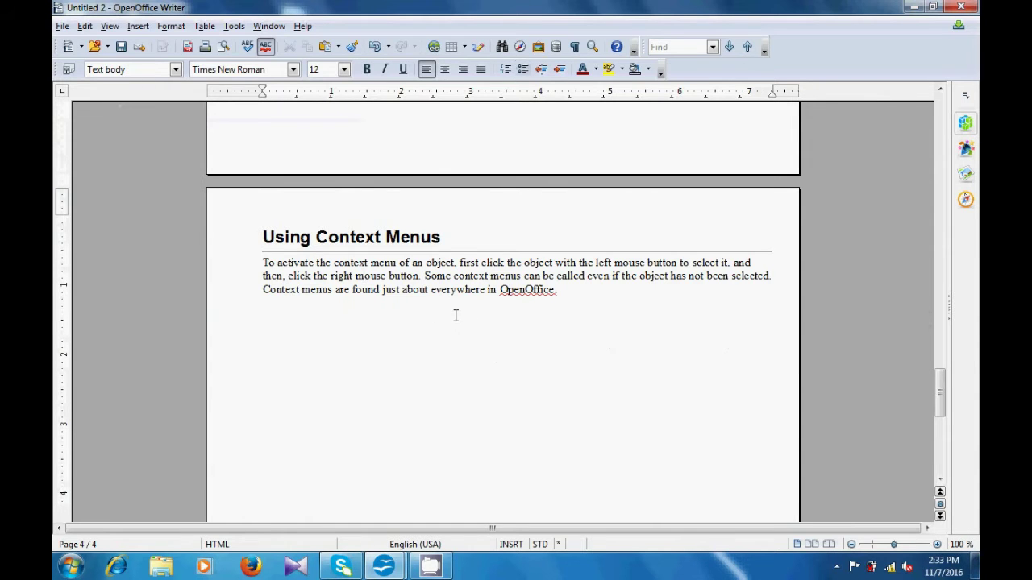
scroll(456, 316, "down", 9)
scroll(455, 315, "up", 20)
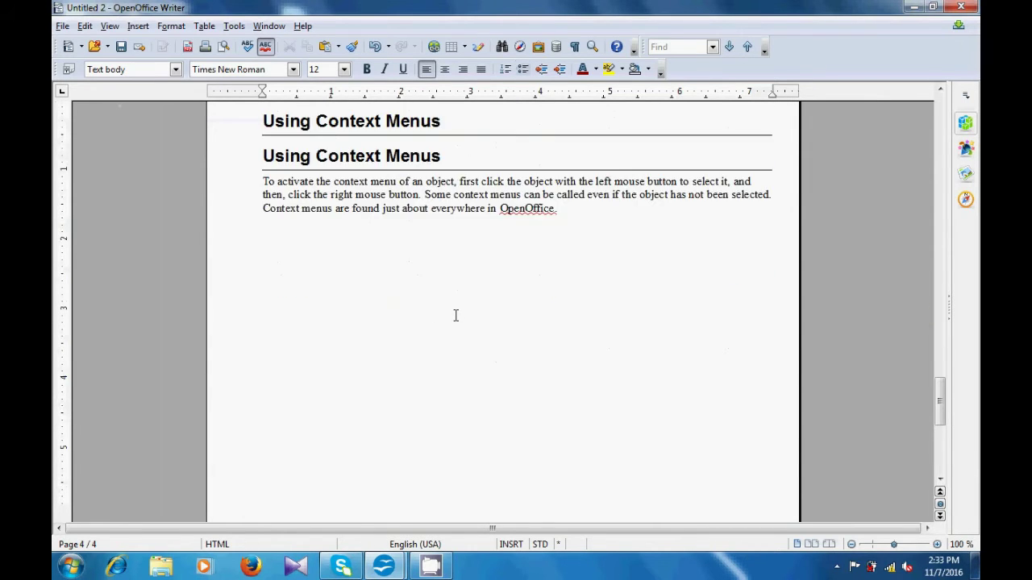
scroll(455, 314, "up", 20)
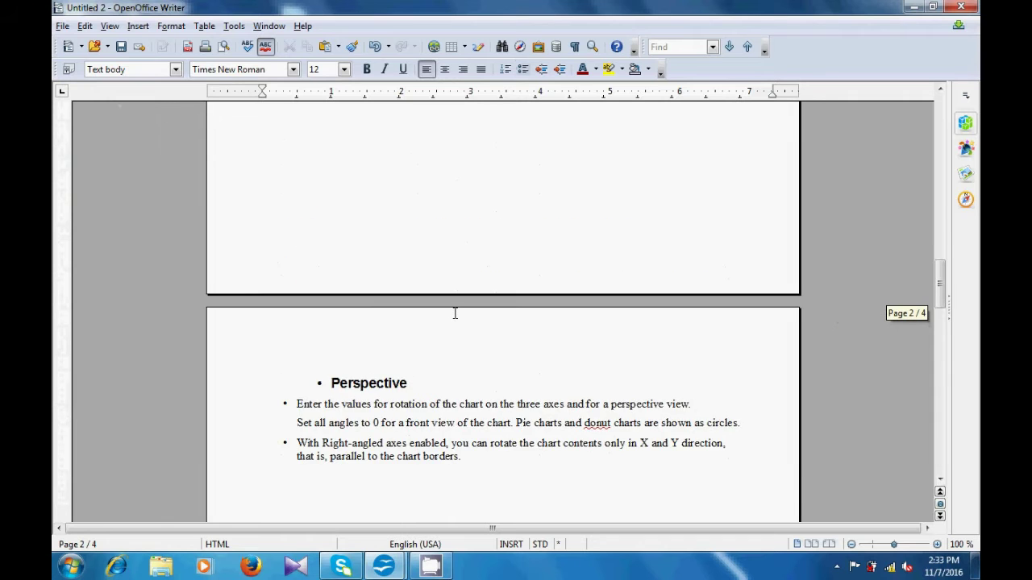
scroll(455, 314, "up", 15)
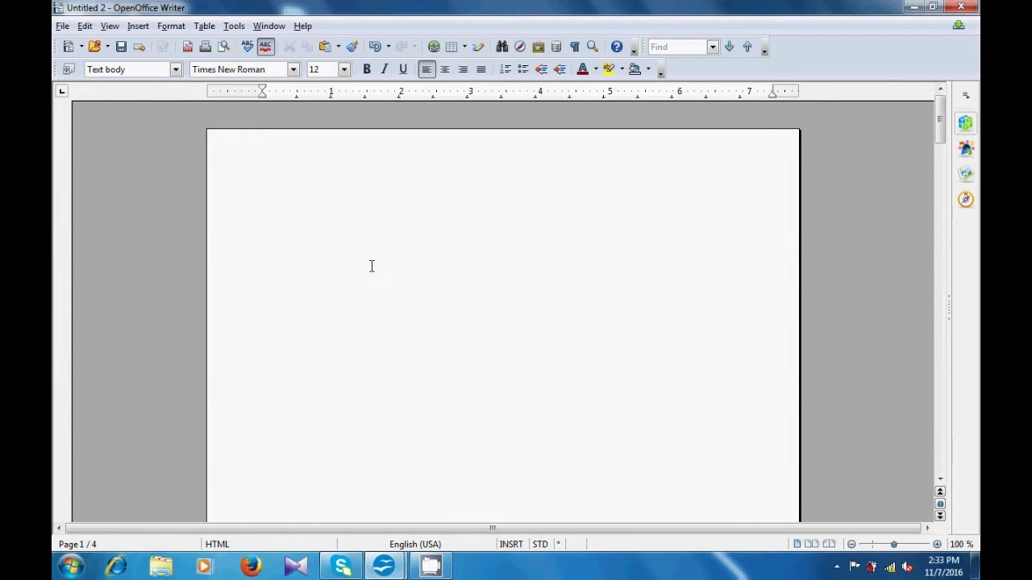
left_click(292, 198)
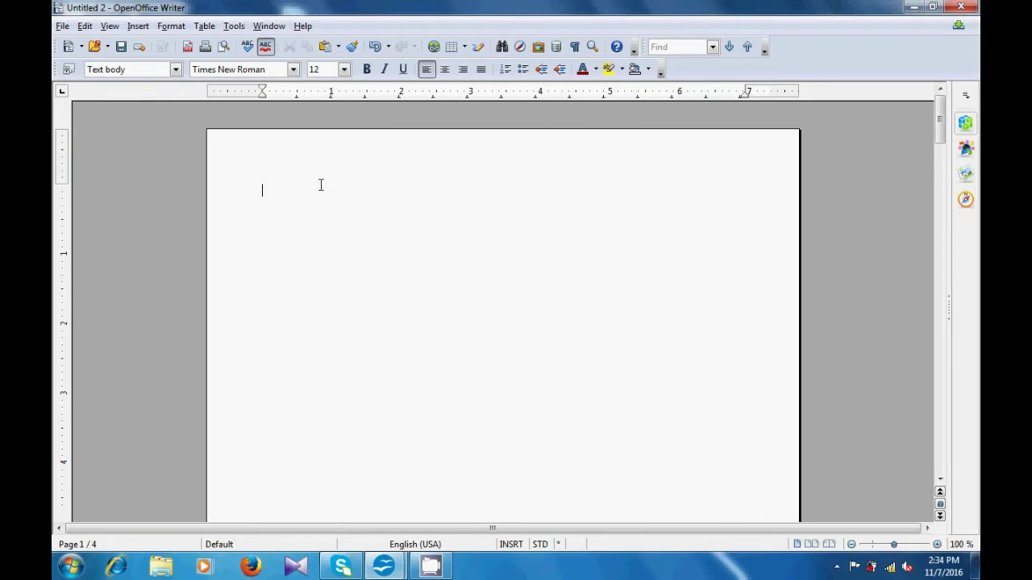
left_click(138, 25)
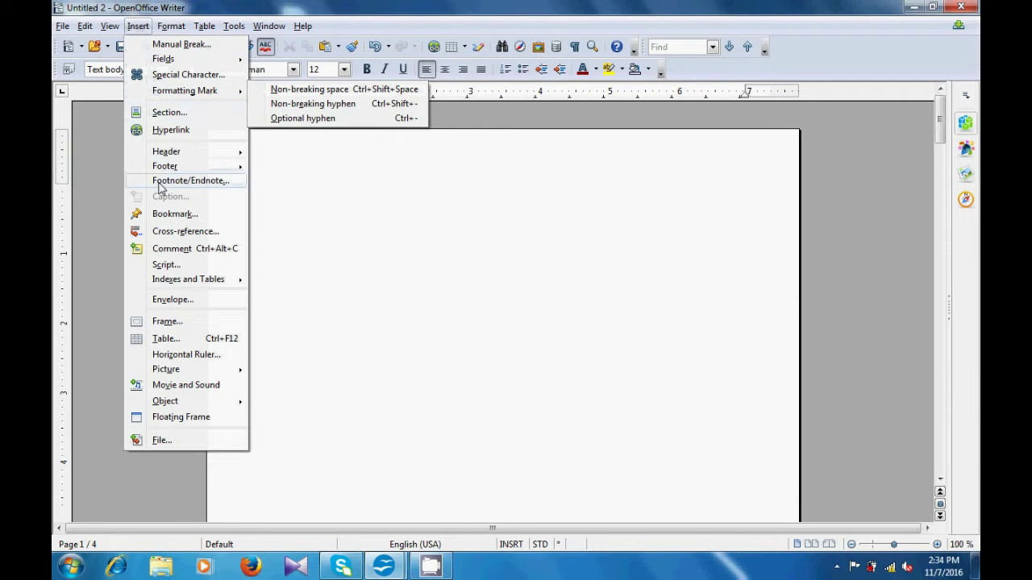
left_click(160, 216)
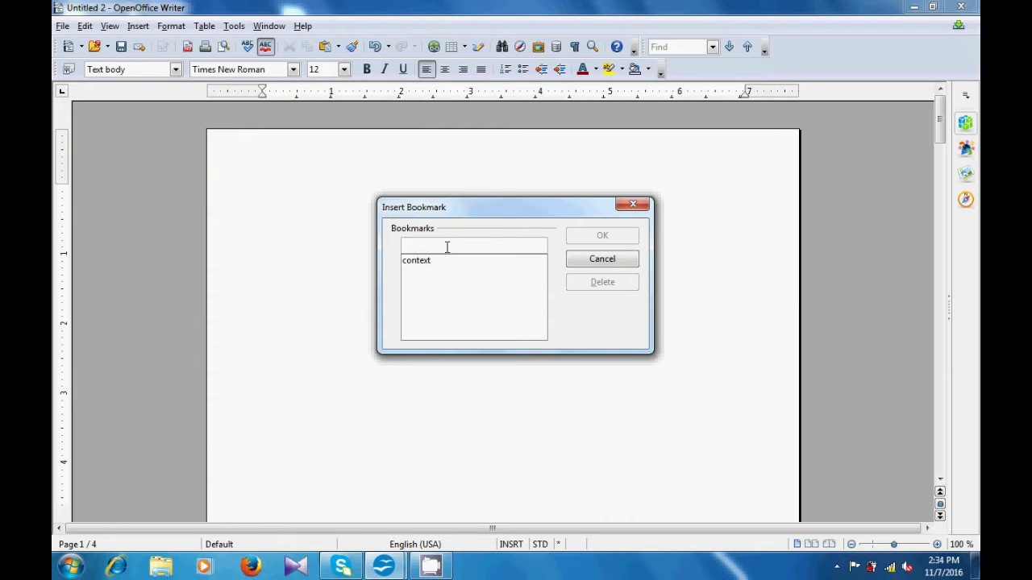
type("Link")
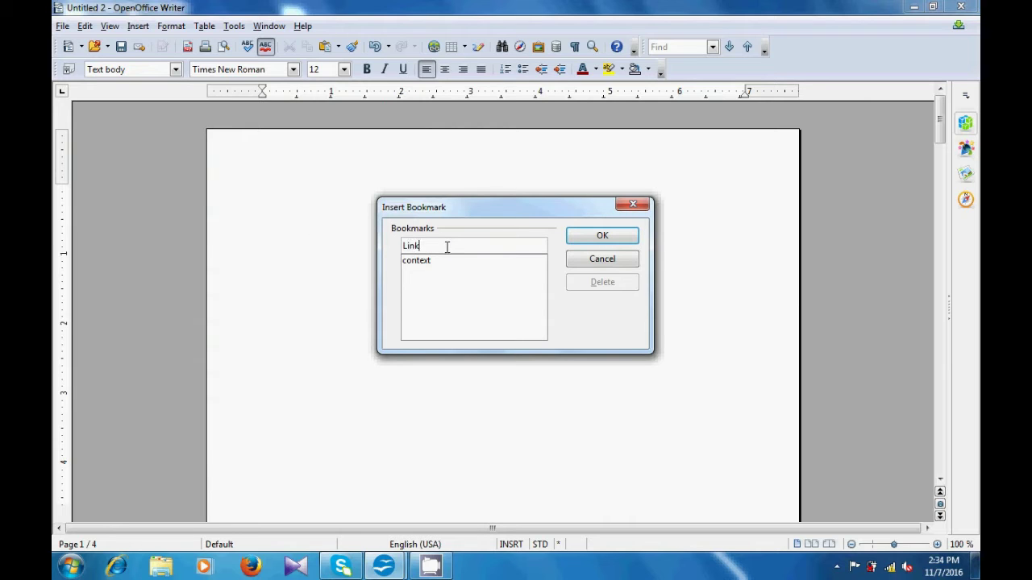
type("_1")
left_click(632, 205)
scroll(367, 214, "down", 8)
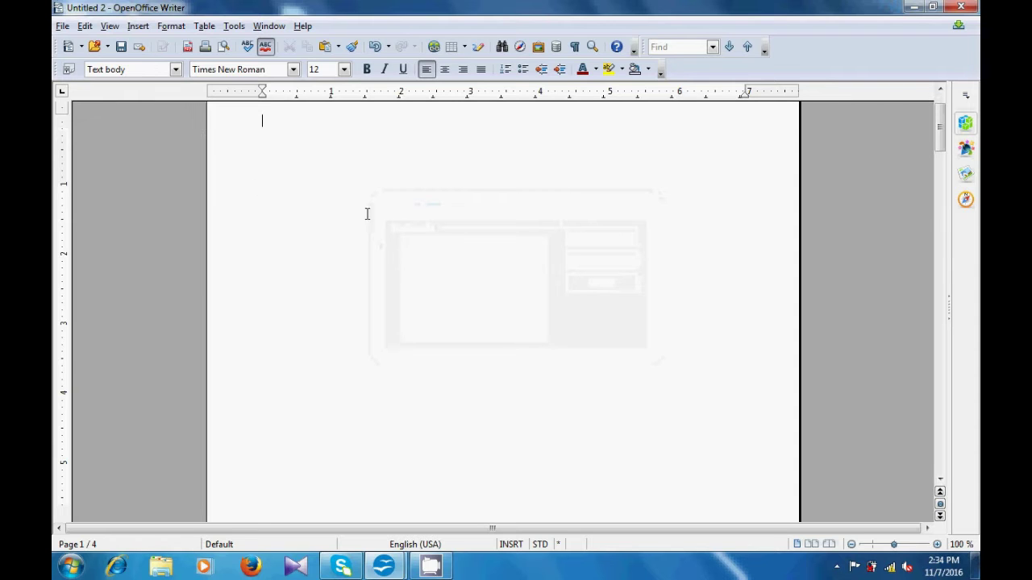
scroll(366, 214, "down", 9)
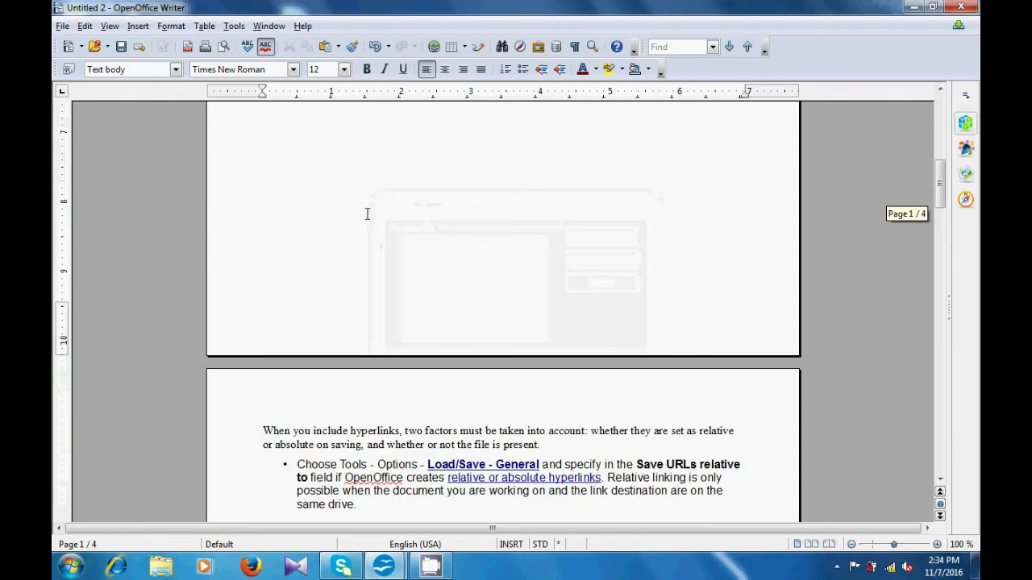
Select the page-2 hyperlinks paragraph with its bullet and bookmark it as link_1.
left_click_drag(263, 285, 410, 362)
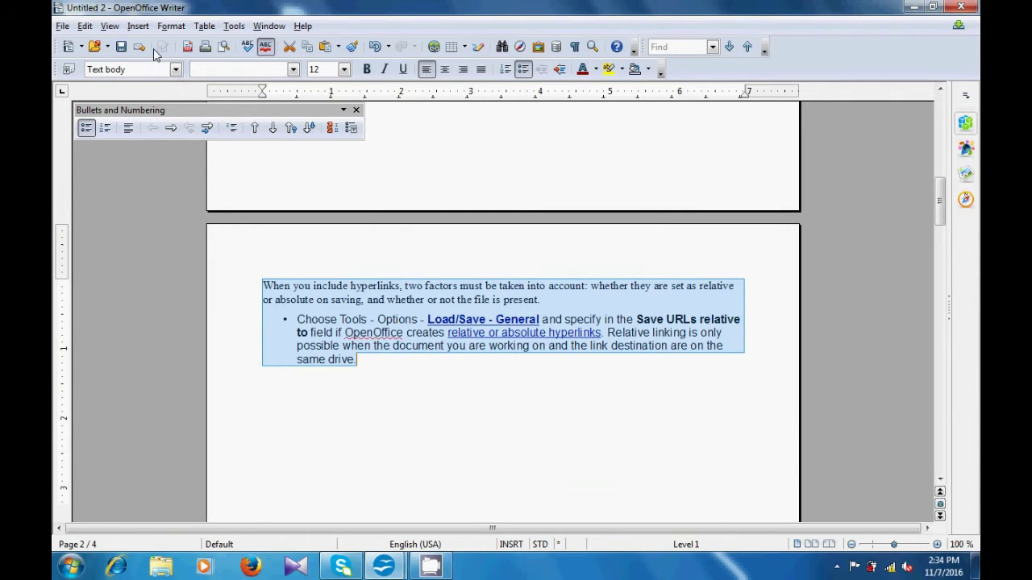
left_click(138, 26)
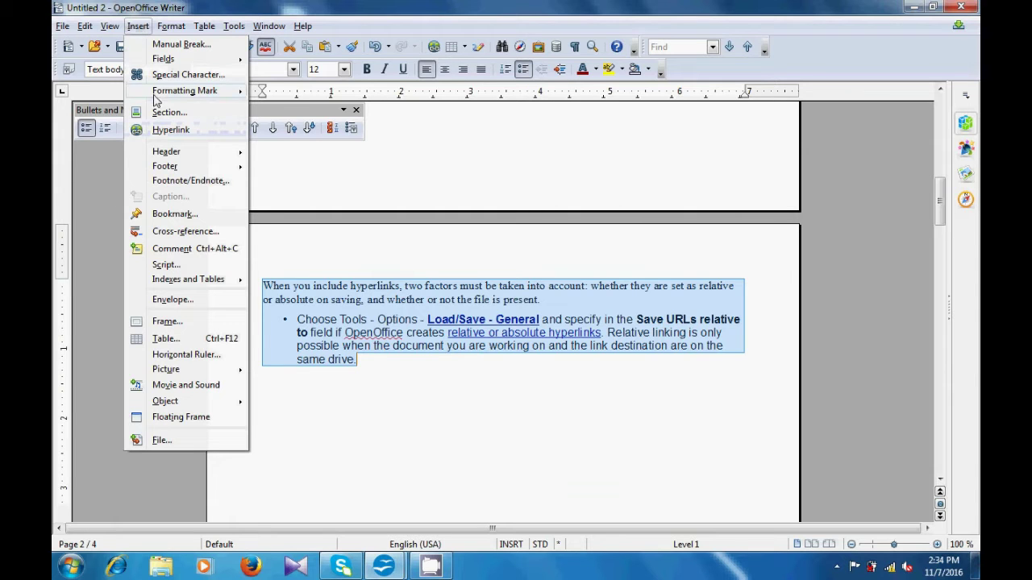
left_click(171, 215)
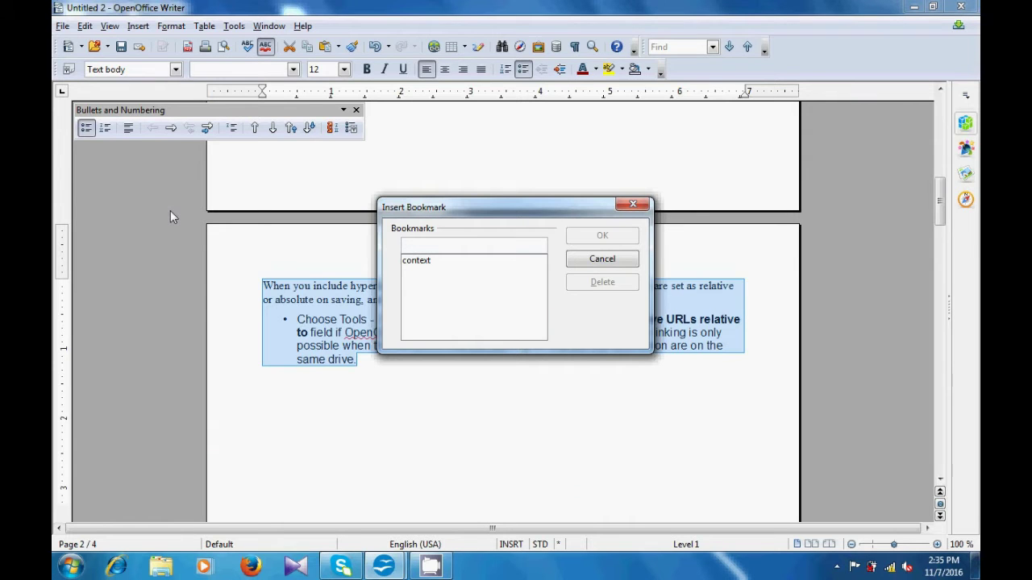
type("link")
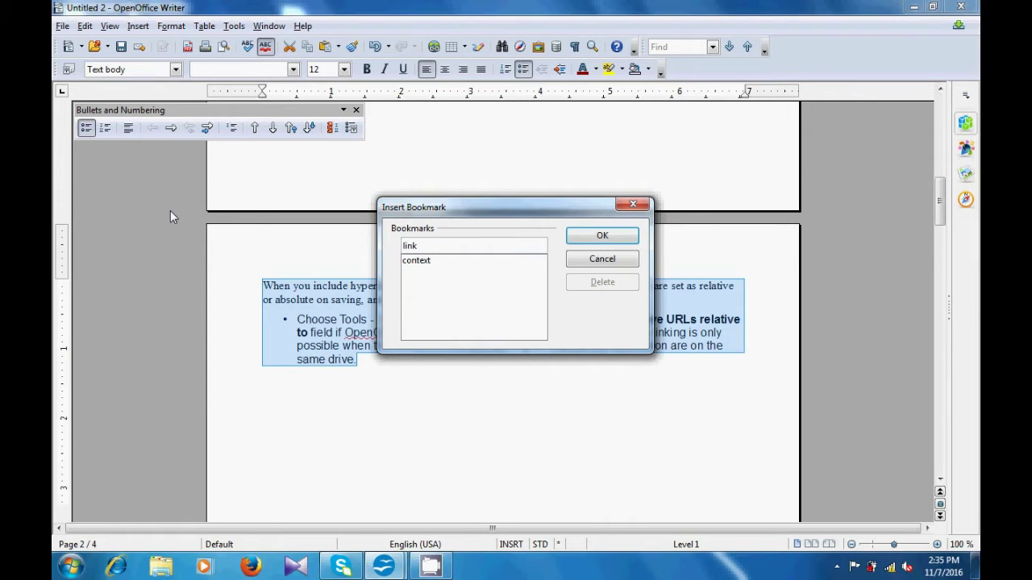
type("_1")
left_click(579, 239)
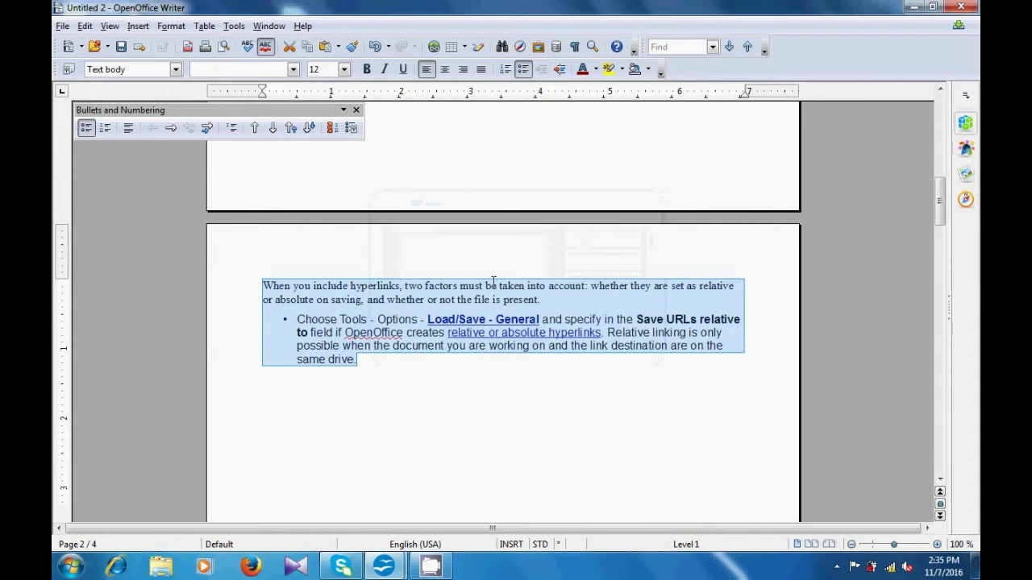
Clear the selection and scroll further down the document.
scroll(494, 283, "down", 3)
scroll(493, 283, "down", 6)
scroll(493, 283, "up", 5)
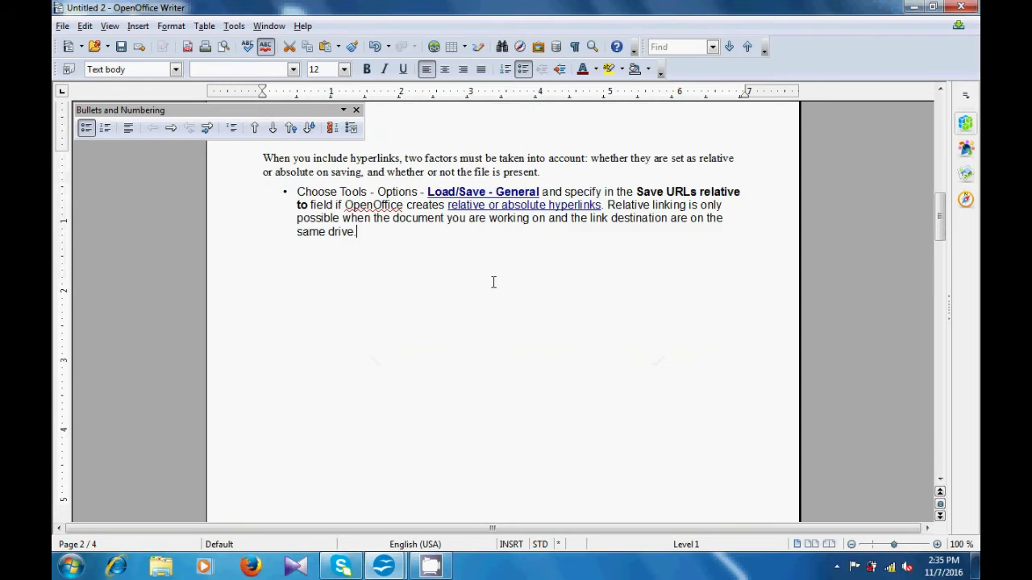
left_click(493, 282)
scroll(493, 282, "down", 3)
scroll(493, 282, "down", 15)
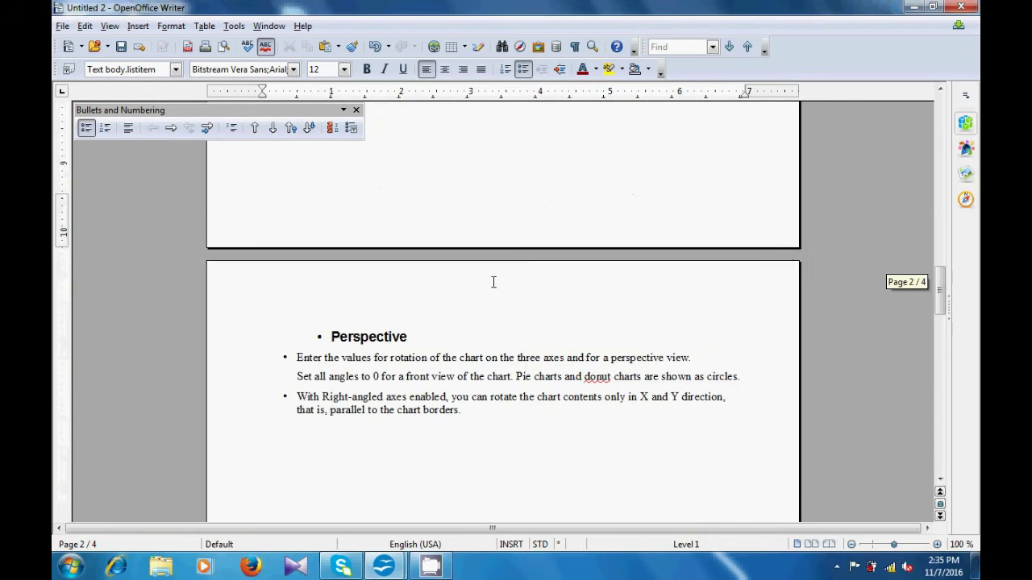
scroll(494, 283, "down", 1)
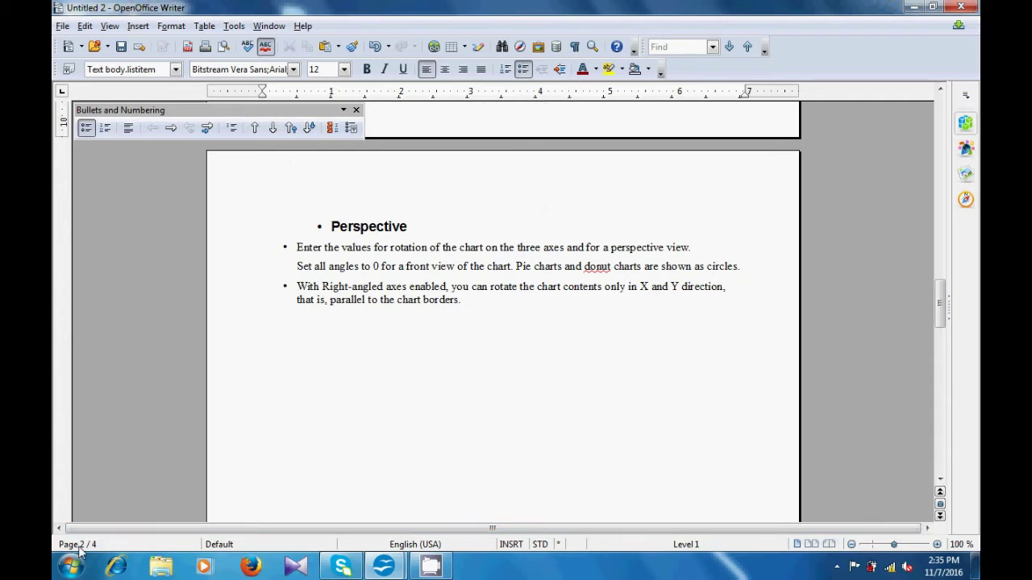
Select the page-3 Perspective heading and bullet list, bookmark it as Link_2, then deselect.
left_click(322, 228)
left_click_drag(323, 234, 499, 315)
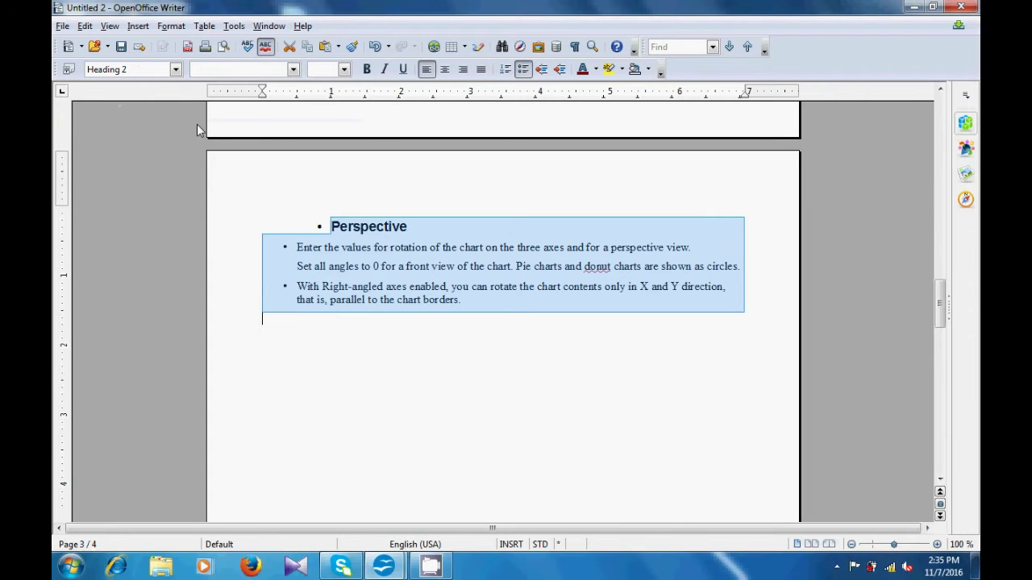
left_click(138, 26)
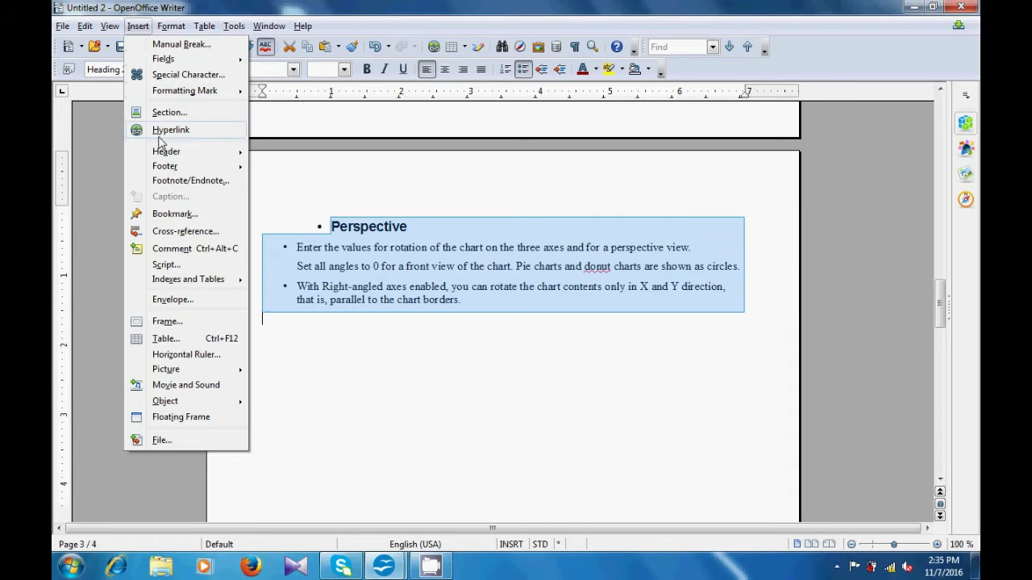
left_click(173, 214)
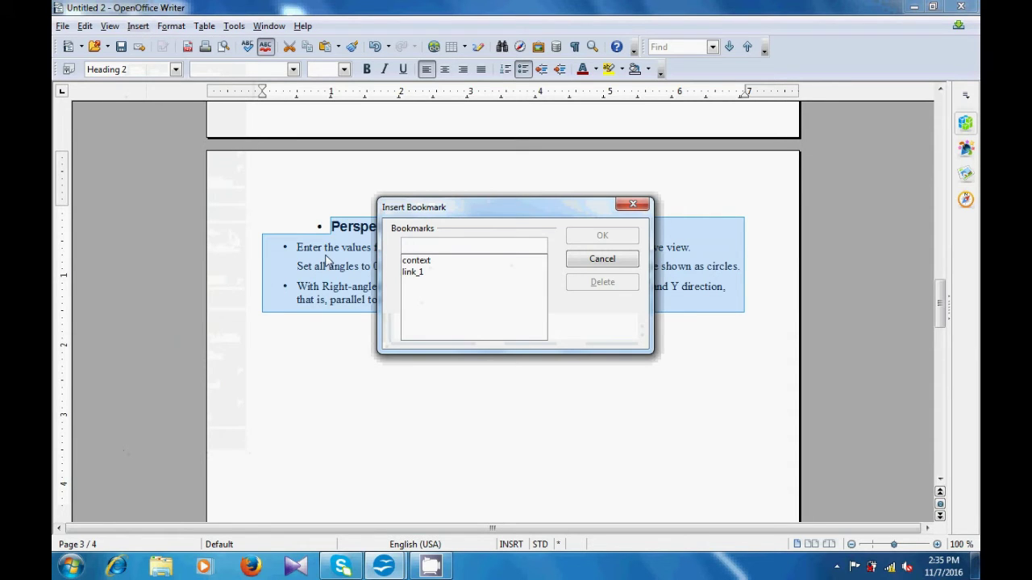
type("Link_2")
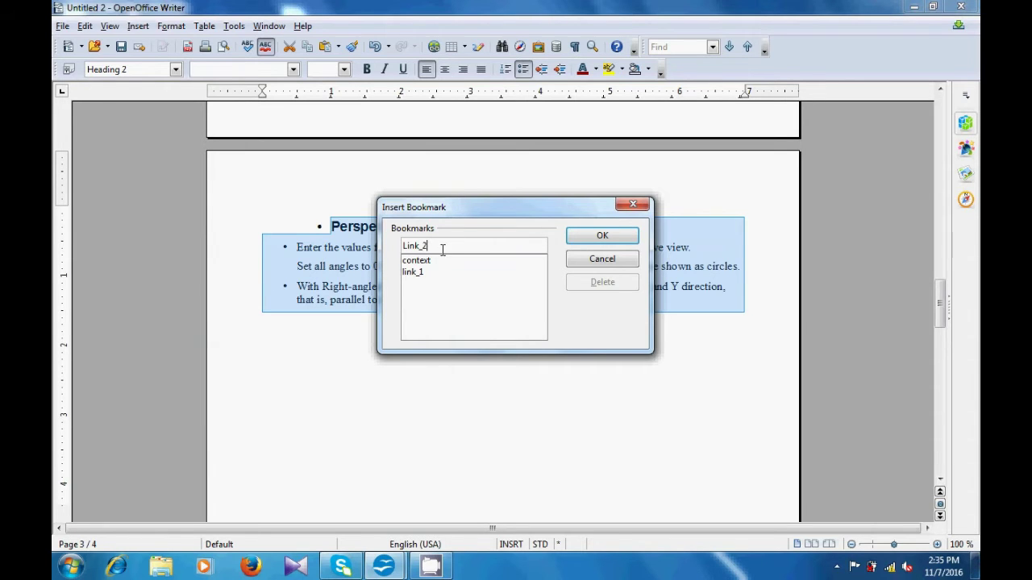
left_click(597, 239)
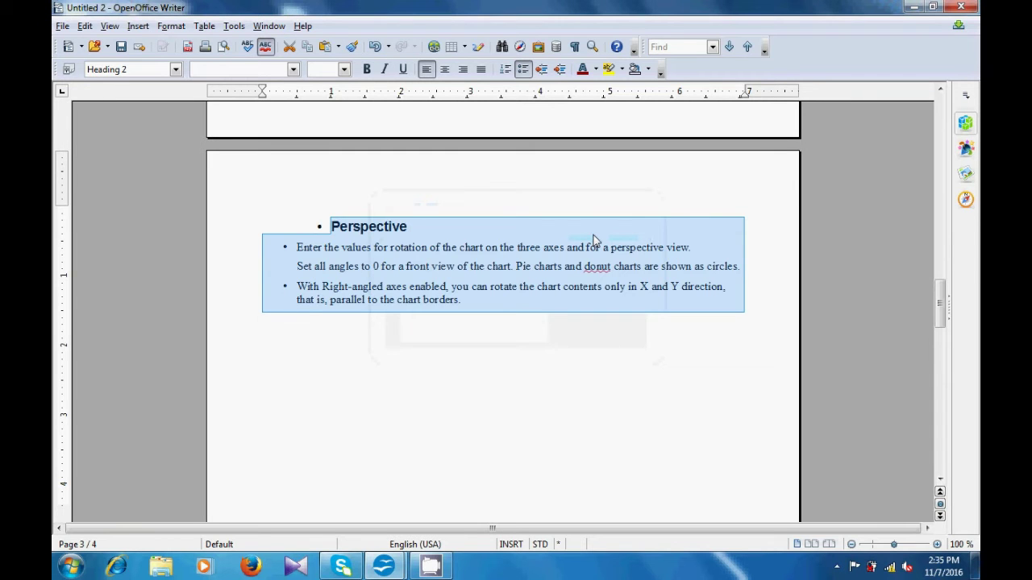
left_click(537, 280)
scroll(535, 278, "down", 15)
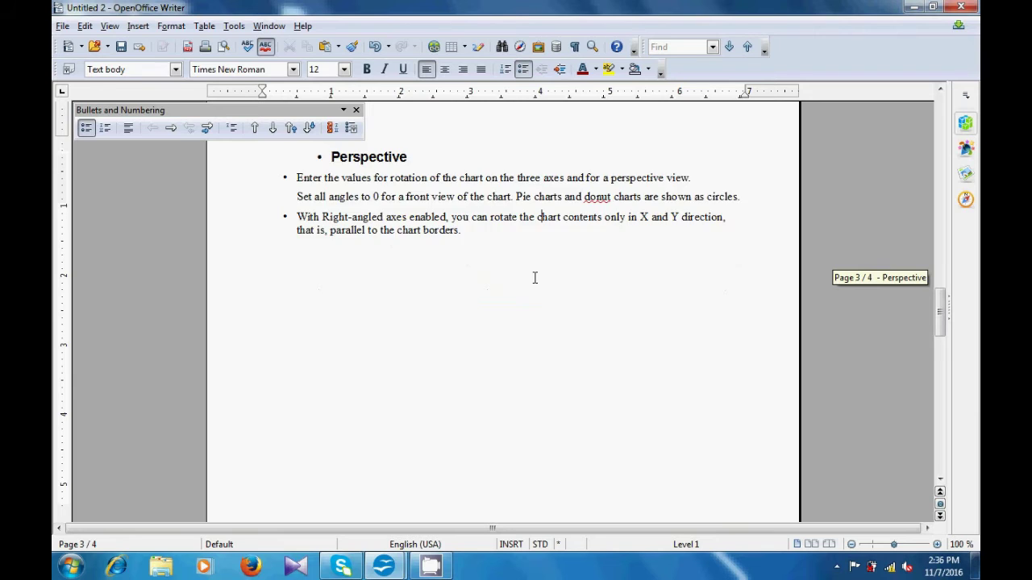
scroll(534, 278, "down", 5)
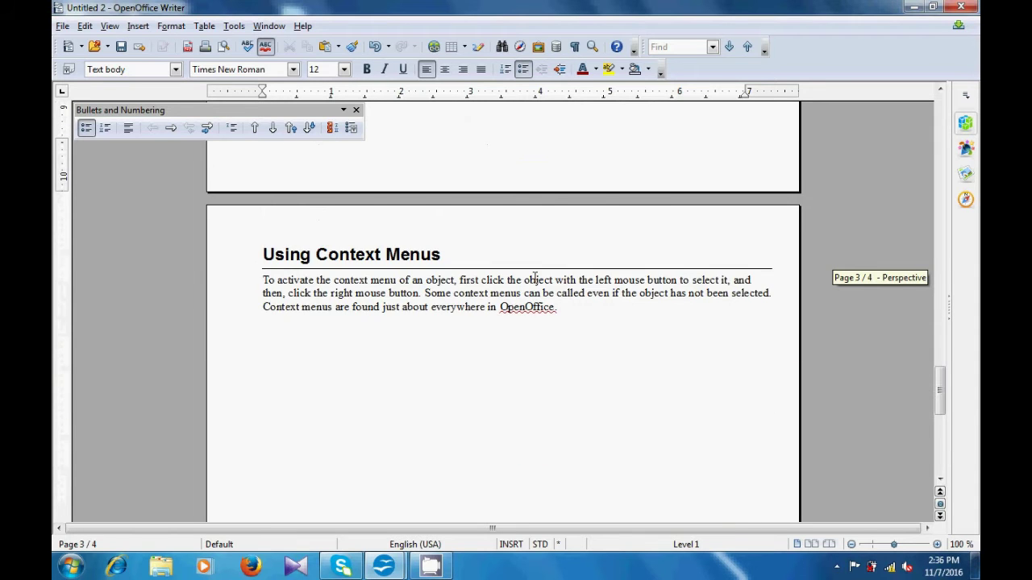
Select the page-4 Using Context Menus heading and paragraph and bookmark it as Link_3.
left_click_drag(262, 184, 574, 254)
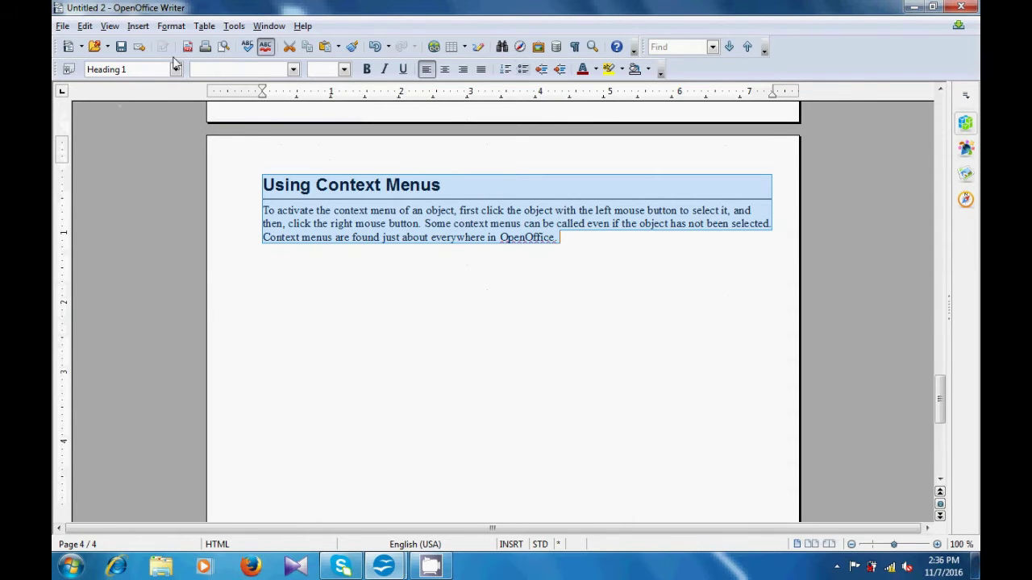
left_click(139, 27)
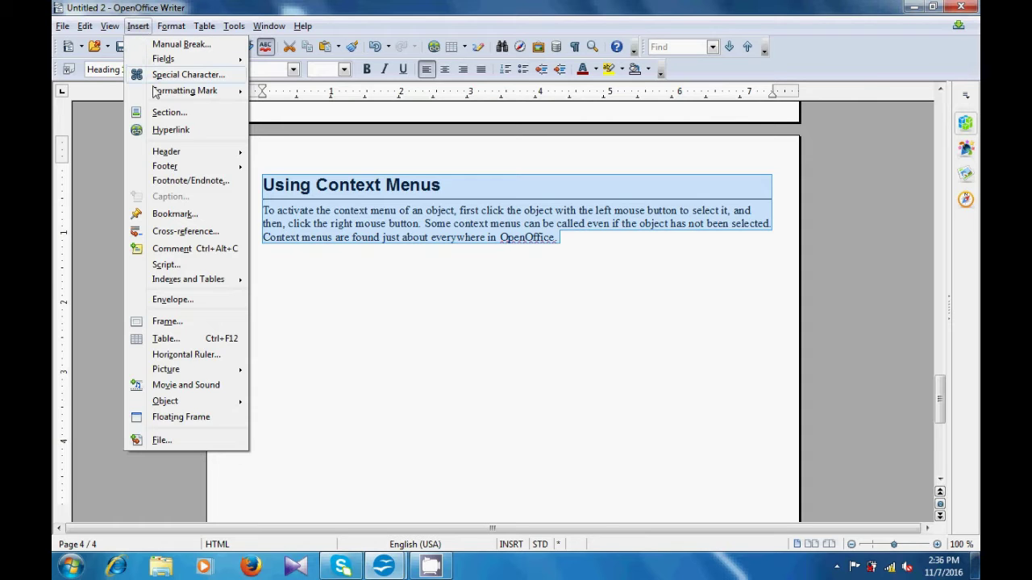
left_click(172, 215)
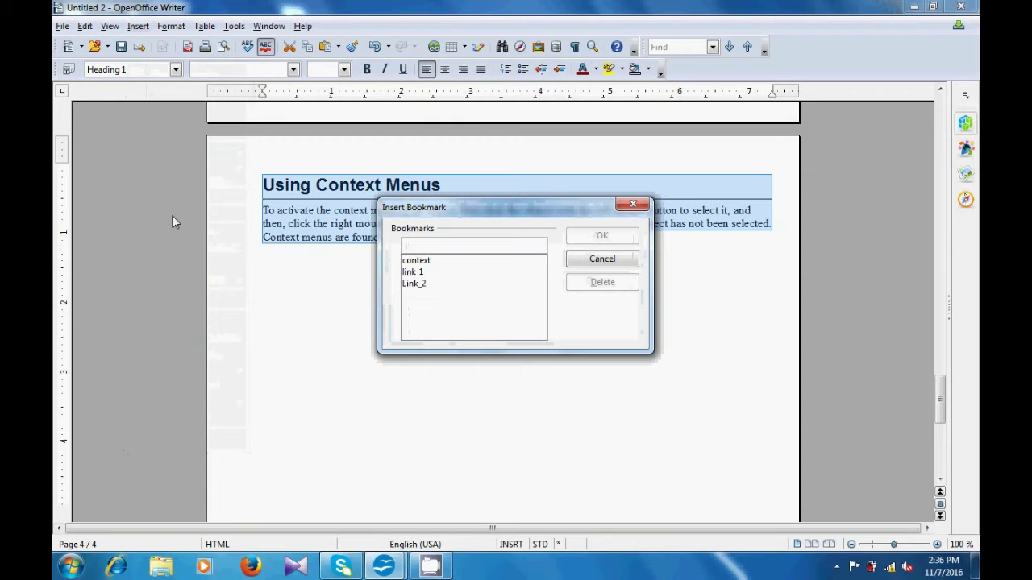
type("Link")
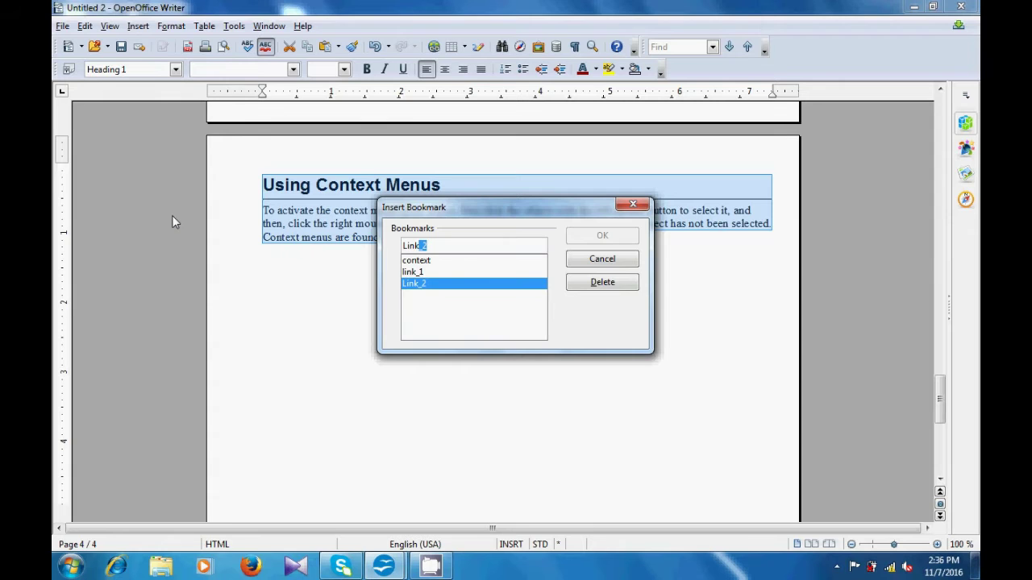
type("3")
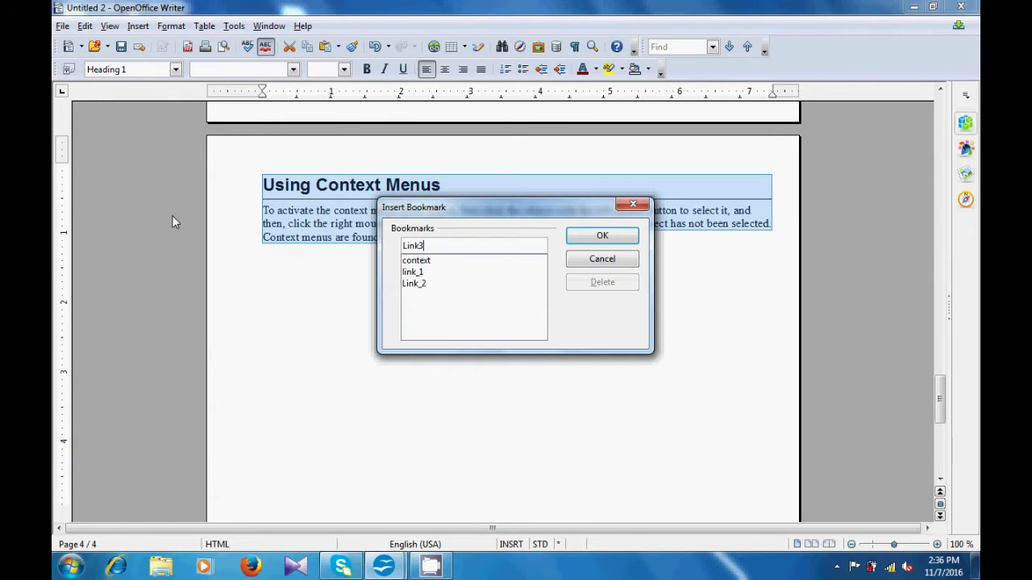
key("BackSpace")
type("_3")
left_click(601, 236)
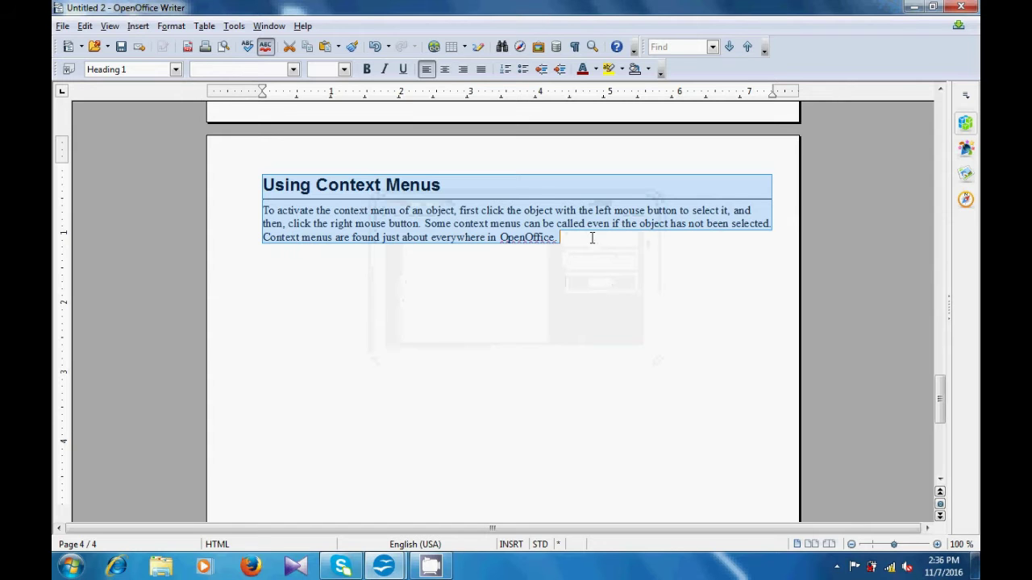
scroll(586, 240, "up", 10)
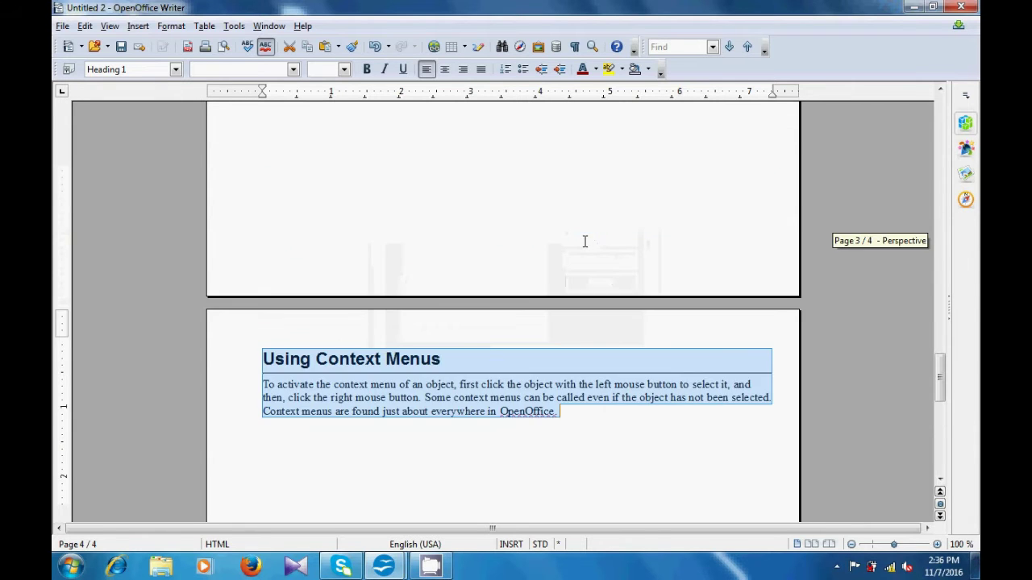
scroll(585, 241, "up", 10)
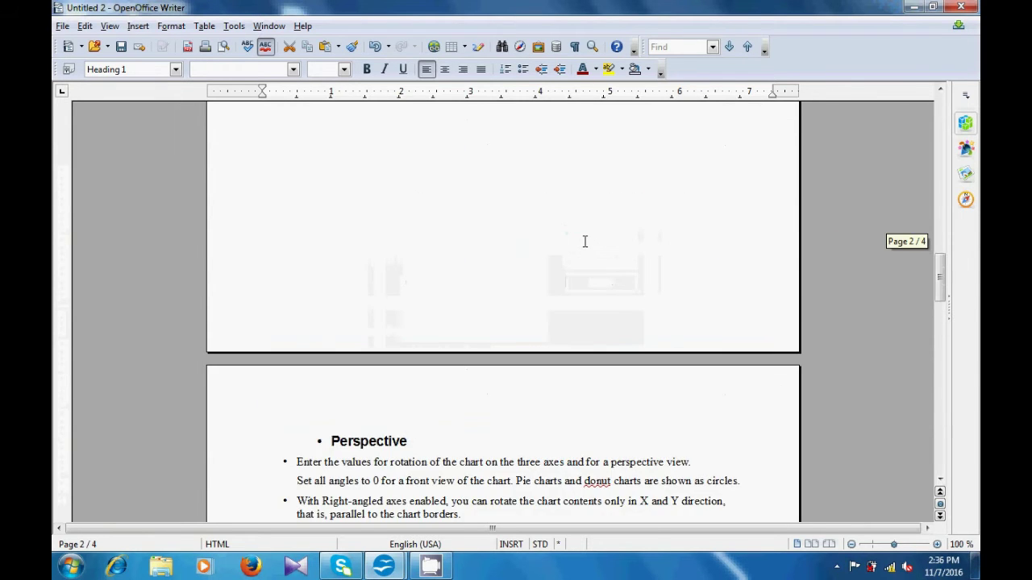
scroll(586, 242, "up", 10)
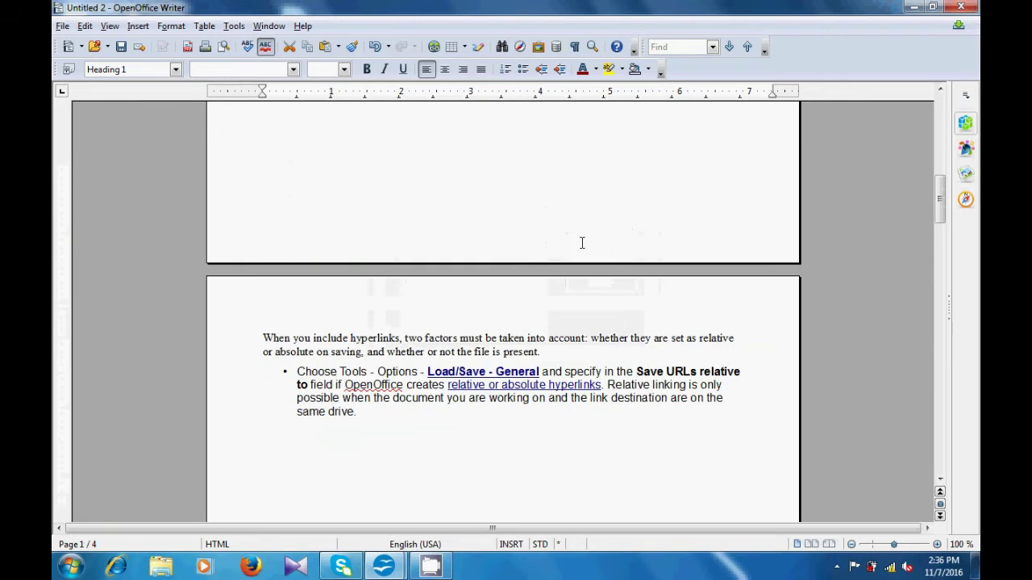
Scroll back up and place the cursor at the top of the empty first page.
scroll(582, 243, "up", 2)
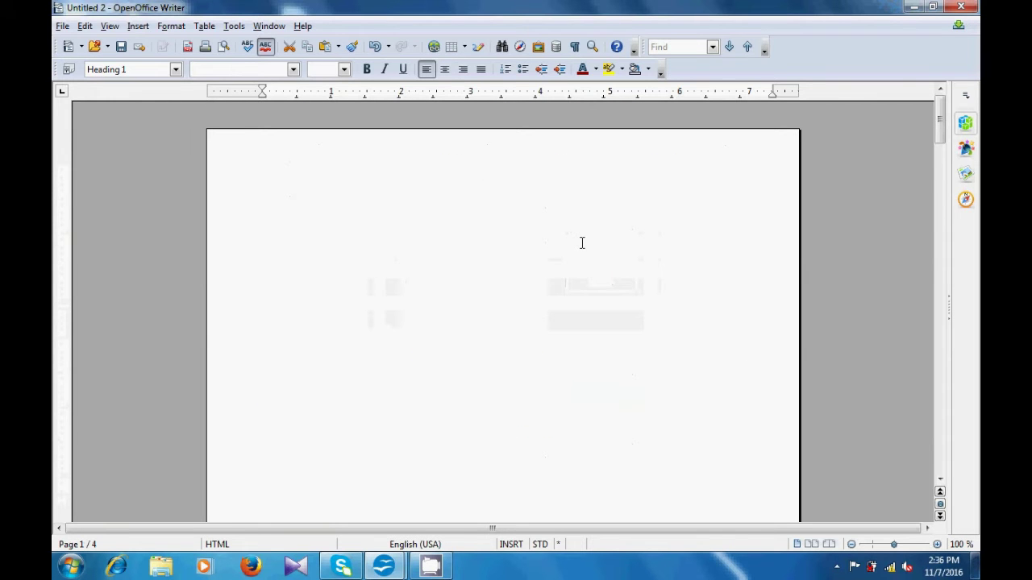
left_click(296, 214)
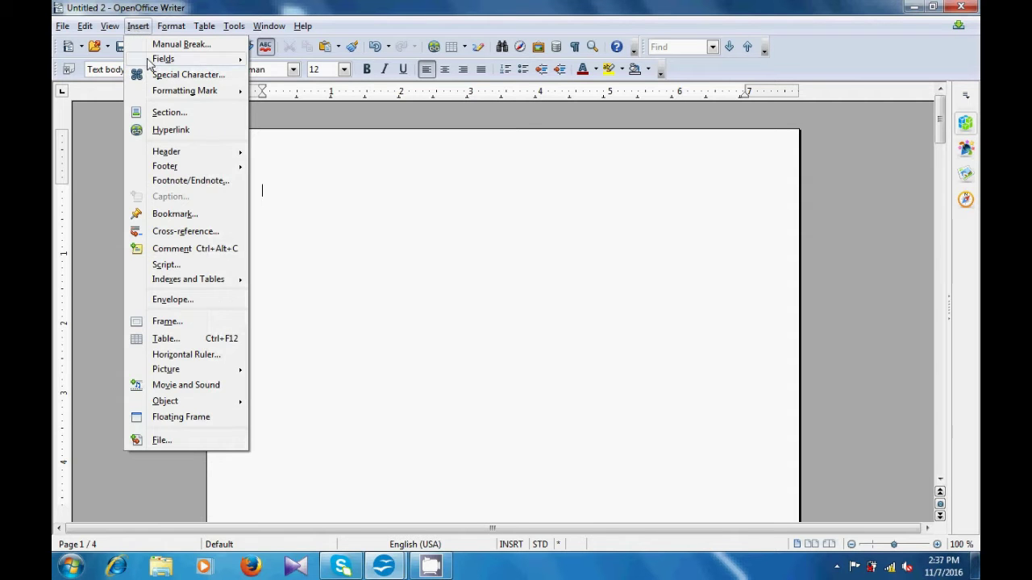
Insert a Page cross-reference to bookmark link_1, showing 2, then start a new line.
left_click(172, 234)
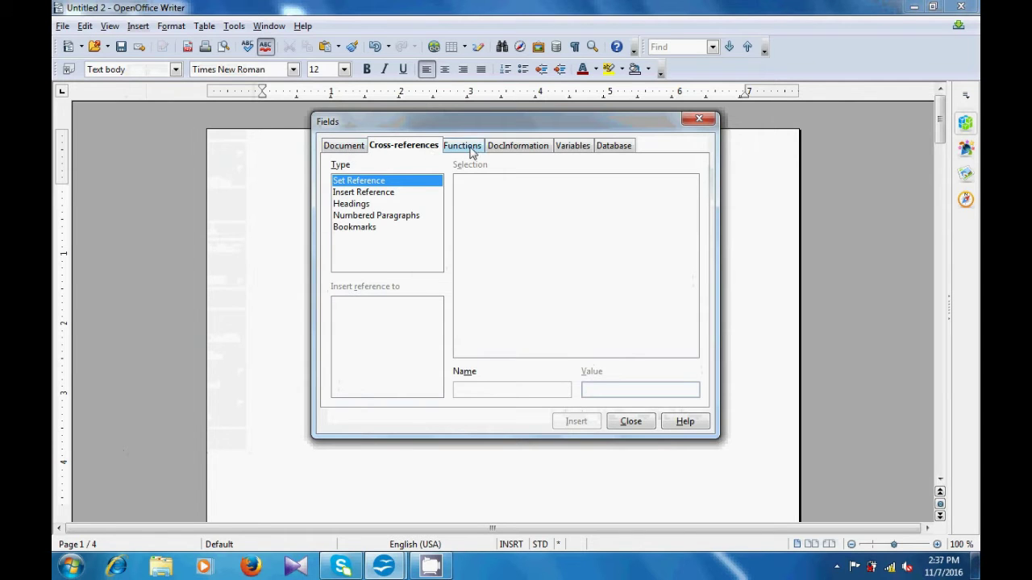
left_click(353, 194)
left_click(354, 206)
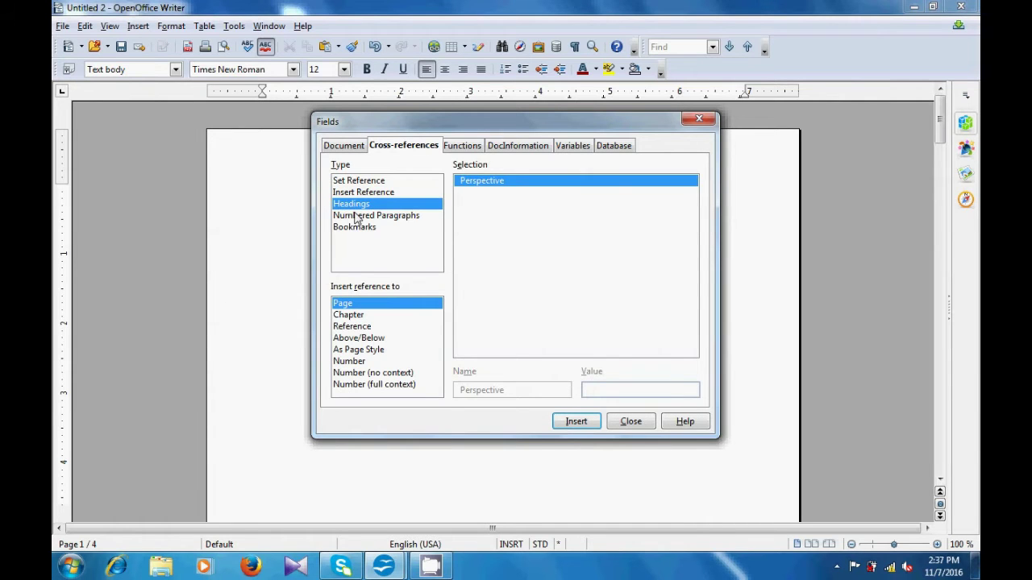
left_click(359, 217)
left_click(359, 229)
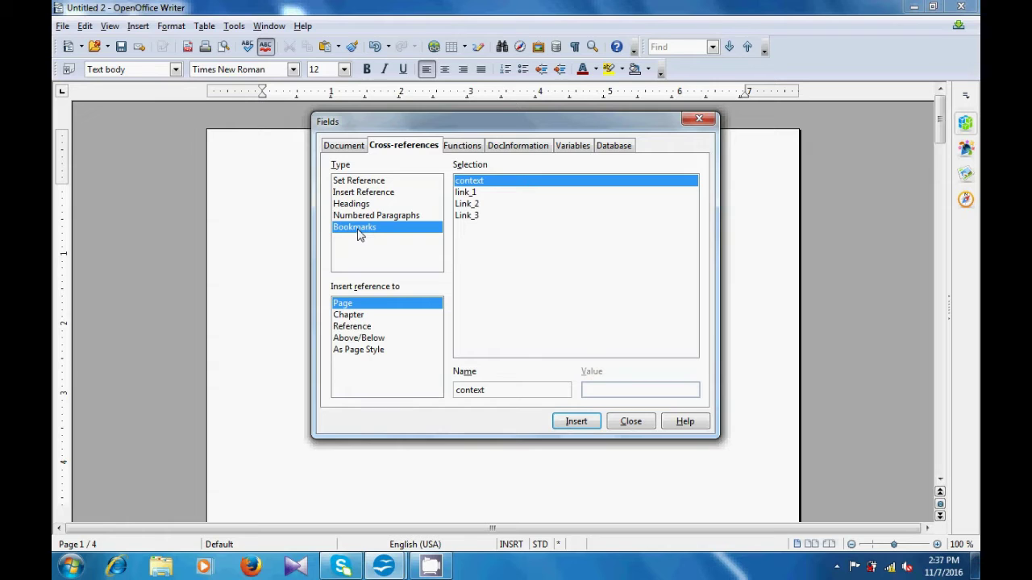
left_click(465, 193)
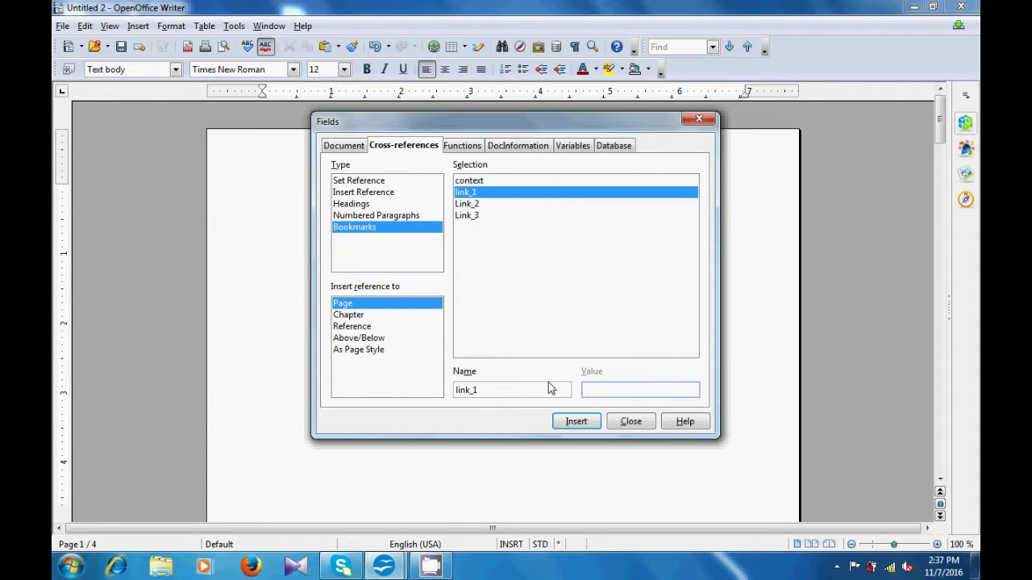
left_click(574, 423)
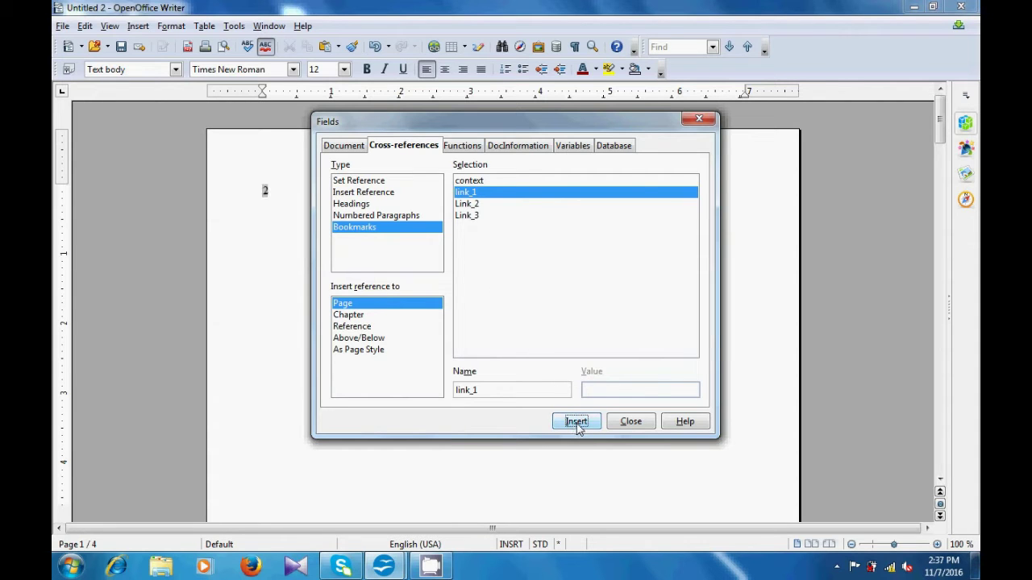
left_click(624, 420)
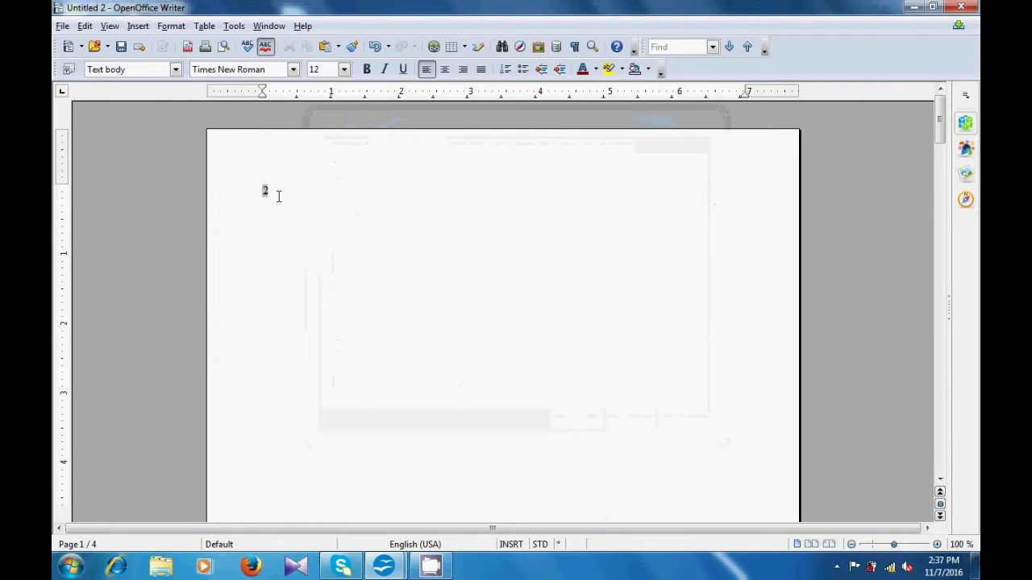
key("Return")
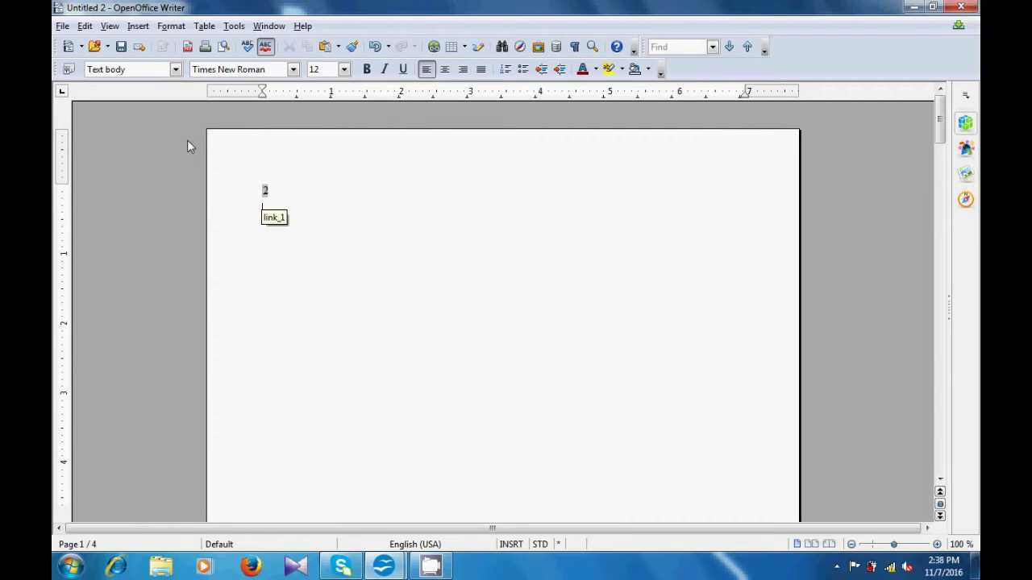
Insert a Page cross-reference to bookmark Link_2, showing 3 below the first reference.
left_click(138, 27)
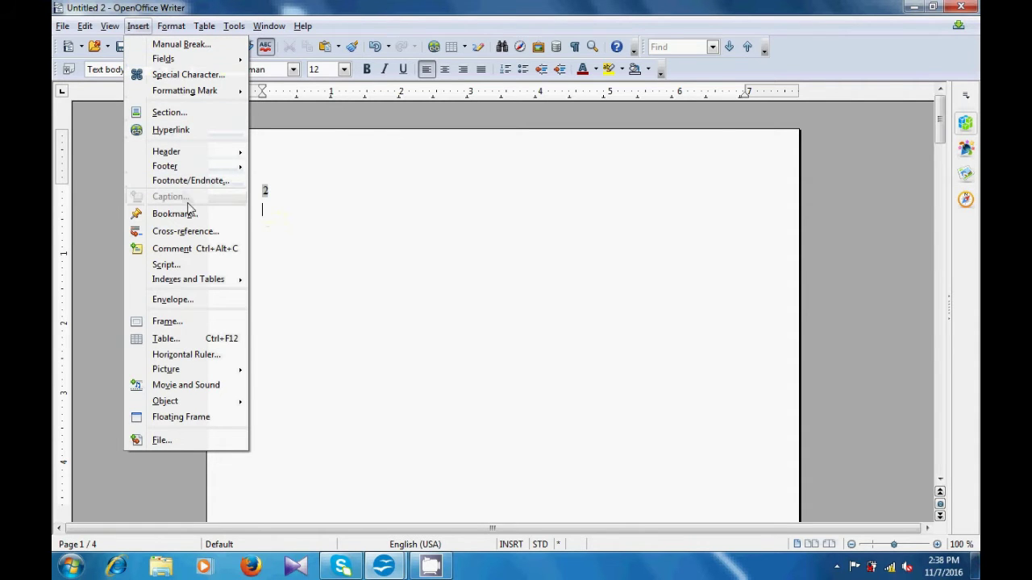
left_click(193, 231)
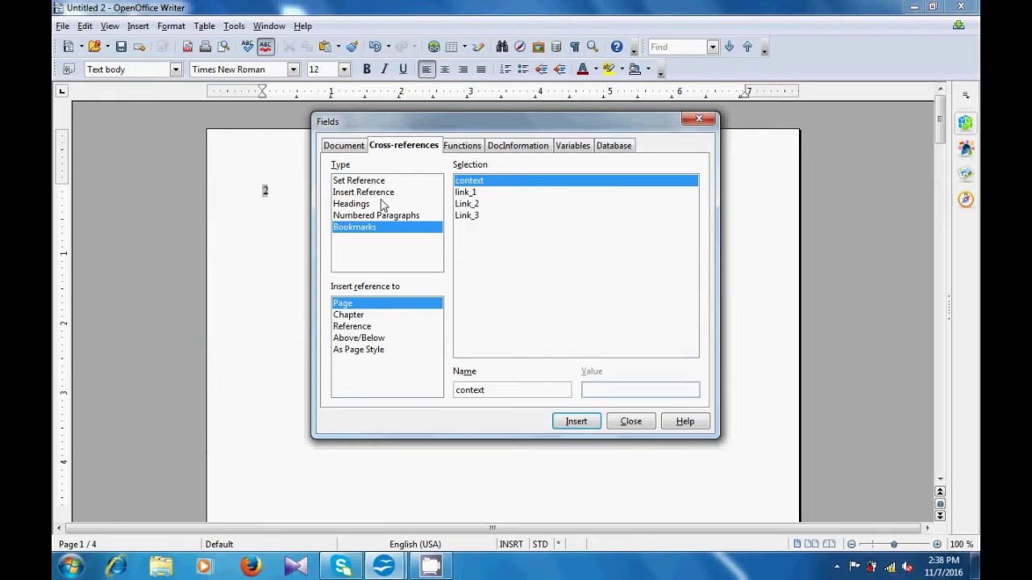
left_click(465, 207)
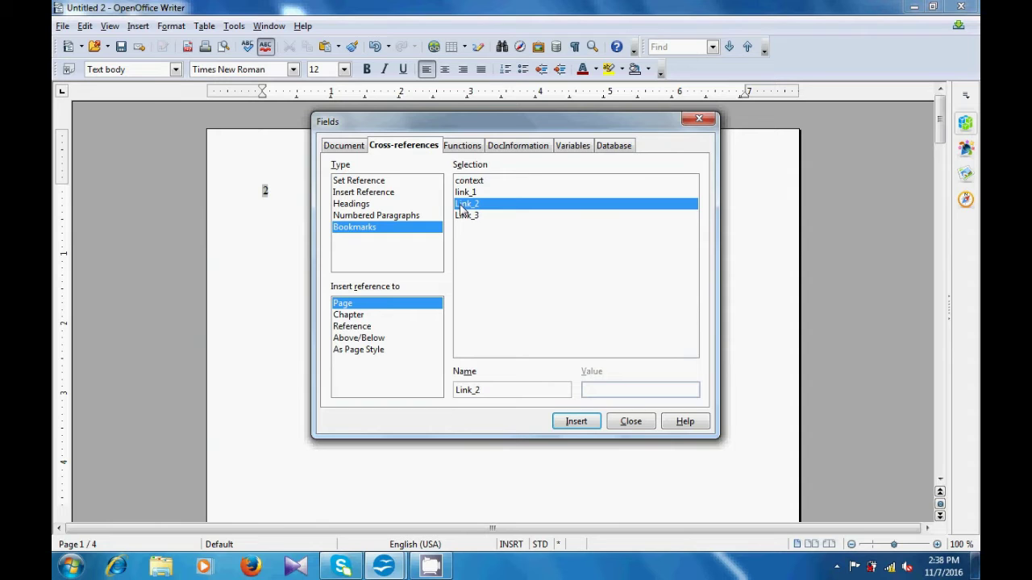
left_click(572, 424)
left_click(625, 425)
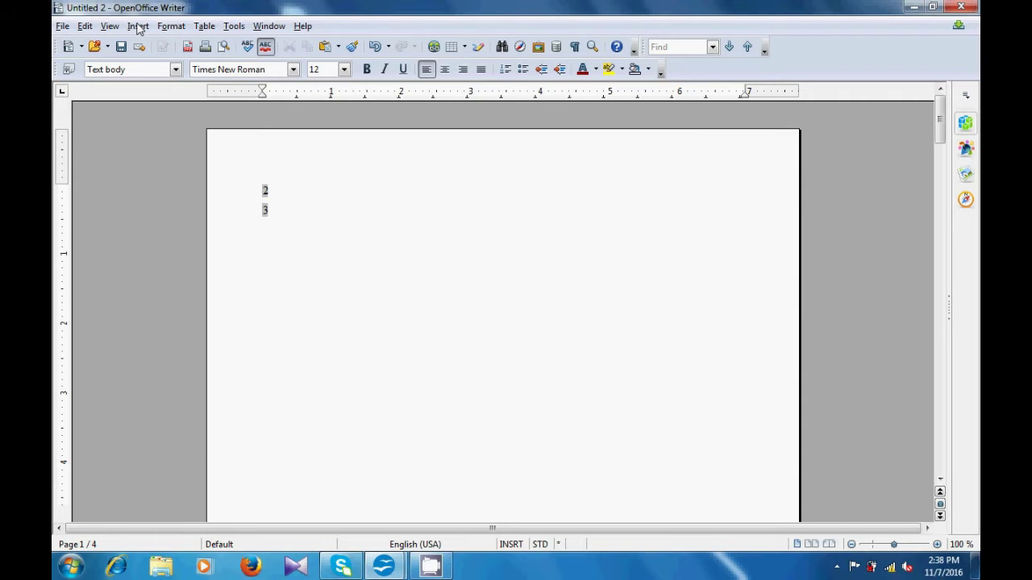
Insert a Page cross-reference to bookmark Link_3, showing 4 beneath the 2 and 3.
left_click(139, 26)
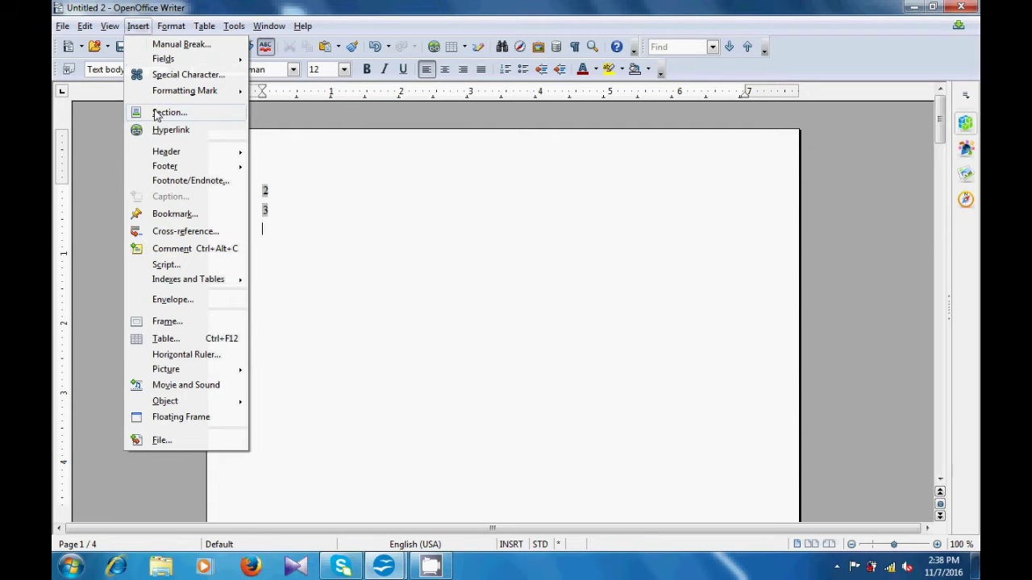
left_click(169, 234)
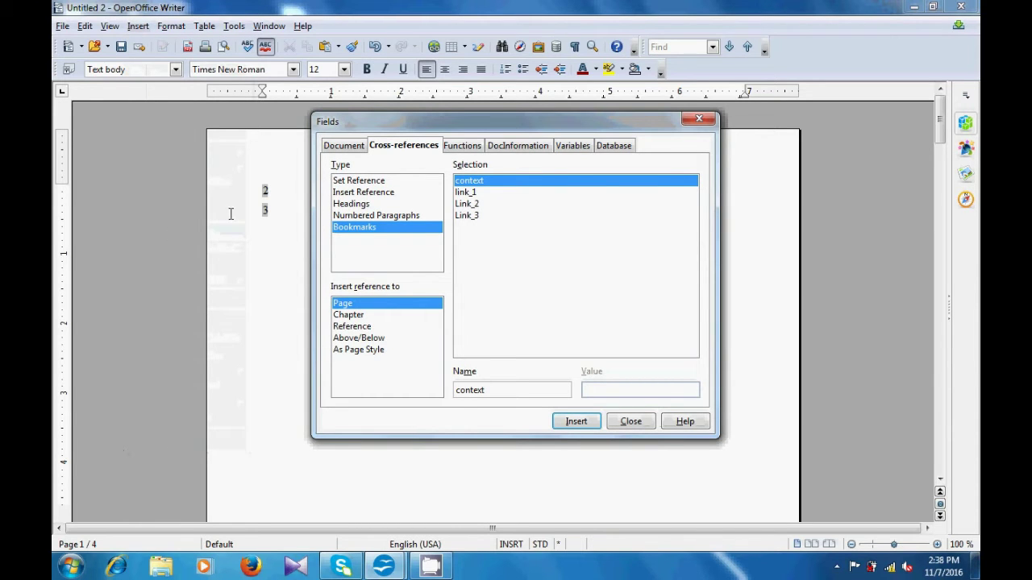
left_click(466, 216)
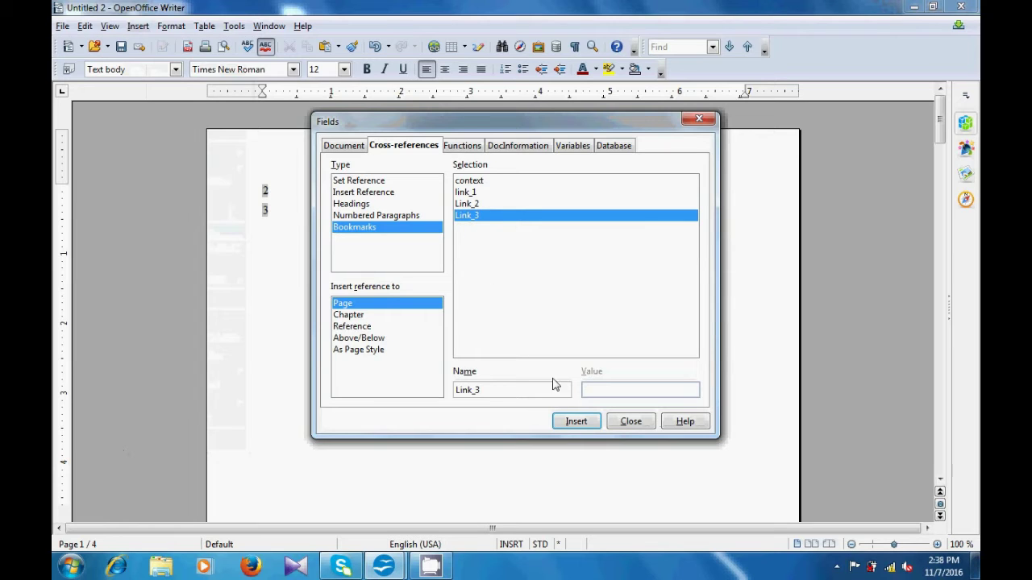
left_click(574, 419)
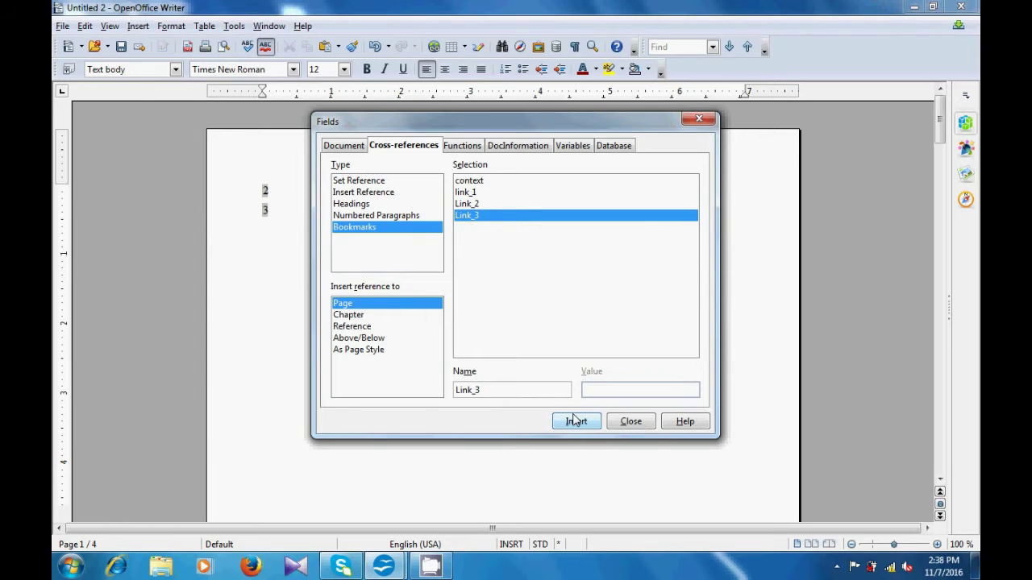
left_click(576, 423)
left_click(637, 423)
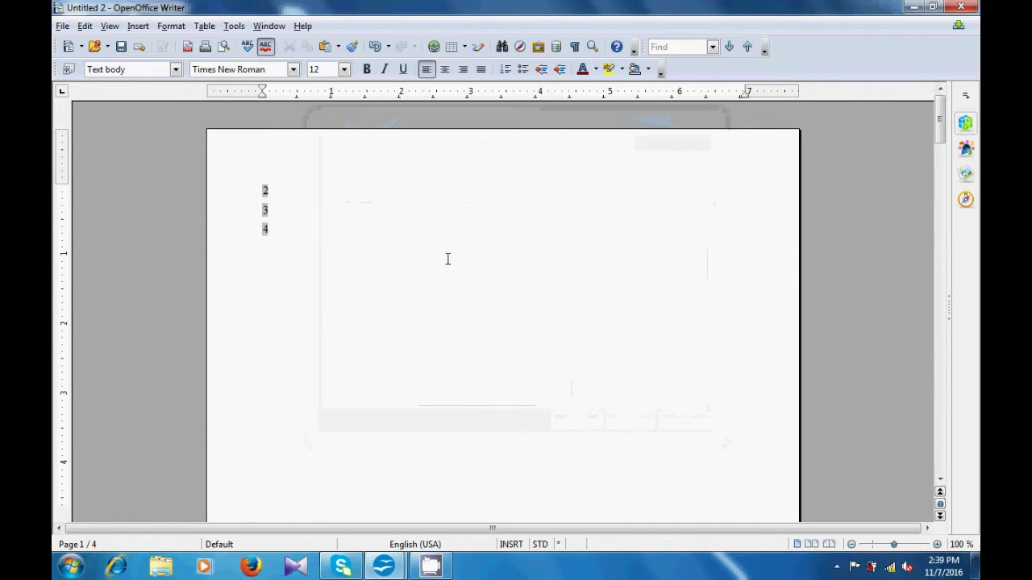
left_click(264, 196)
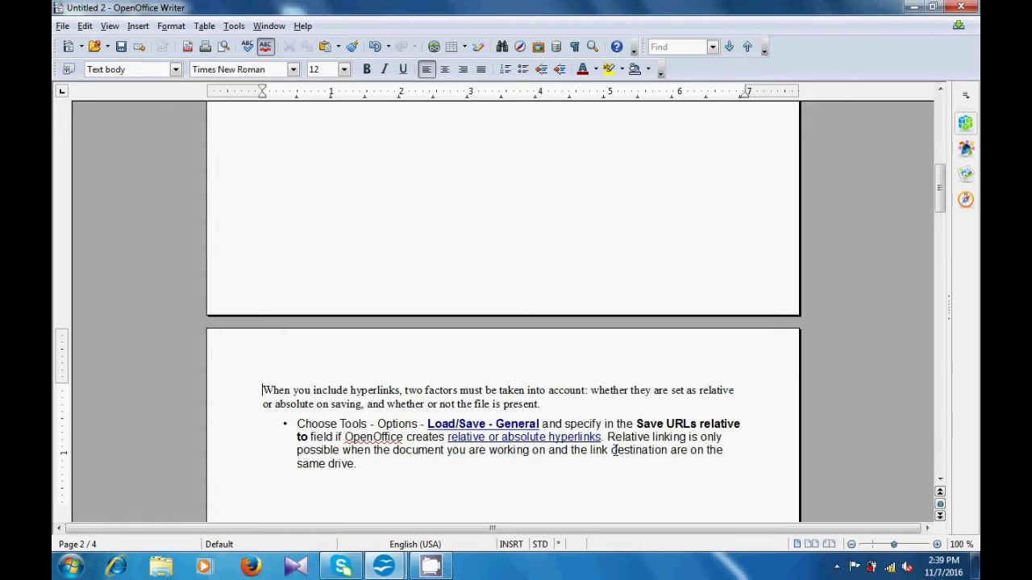
key("ctrl+Up")
scroll(362, 315, "up", 10)
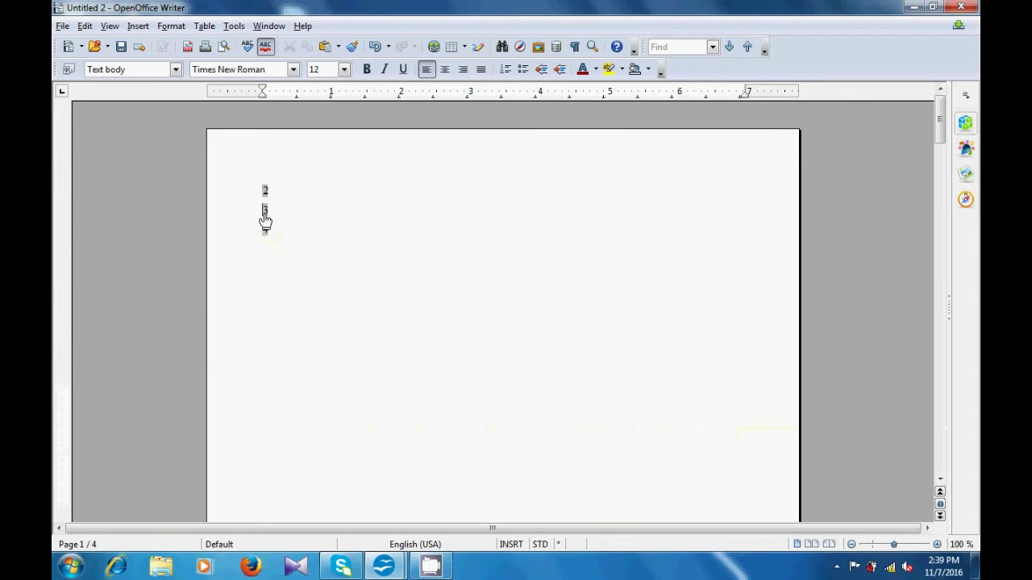
left_click(265, 214)
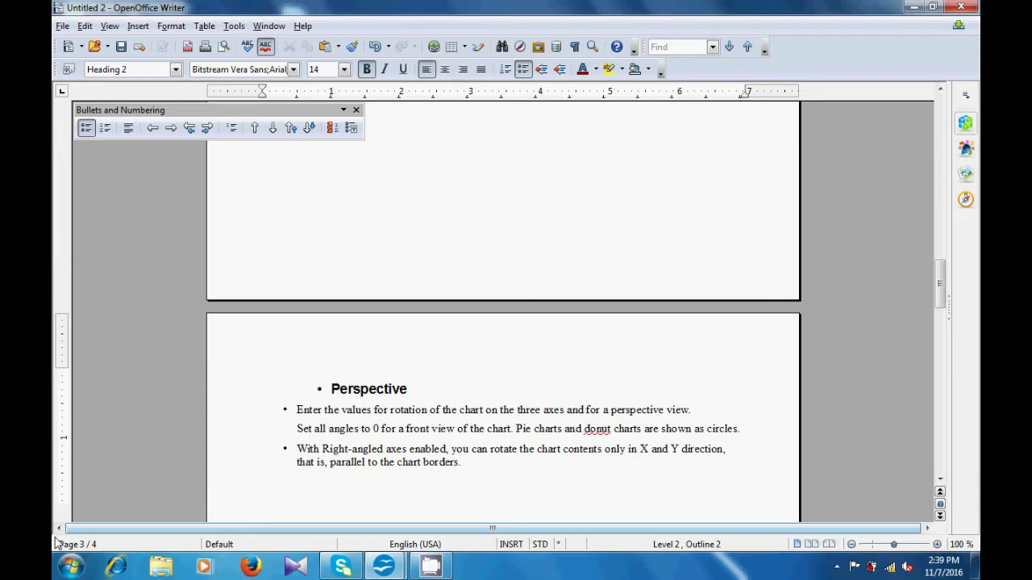
scroll(335, 437, "up", 20)
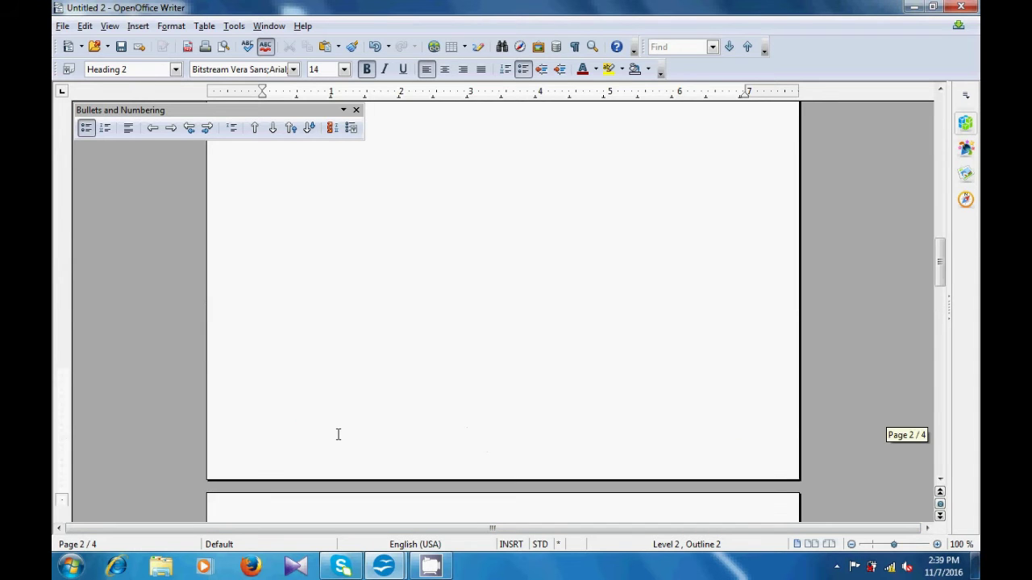
scroll(337, 431, "up", 15)
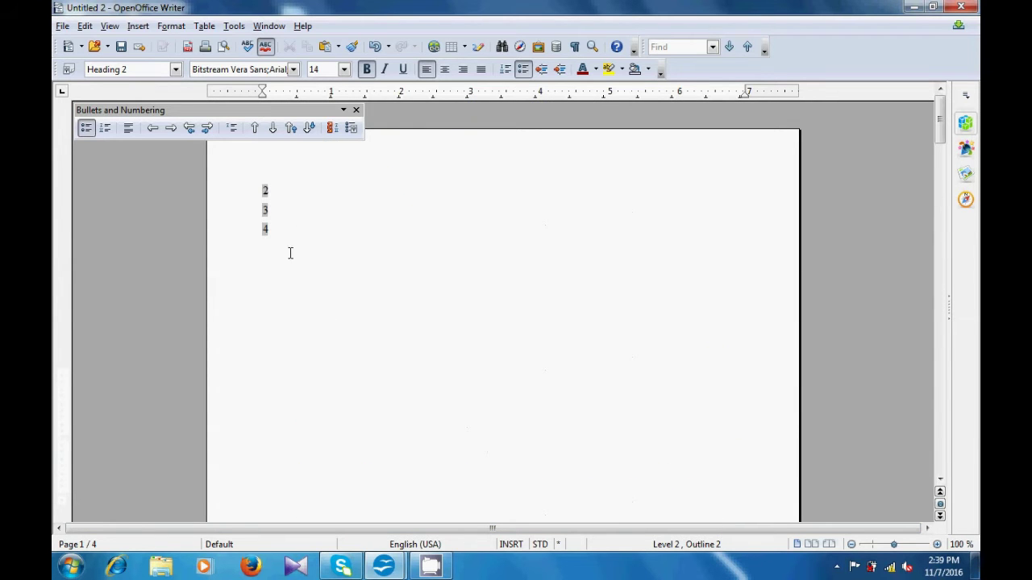
left_click(265, 234, "ctrl")
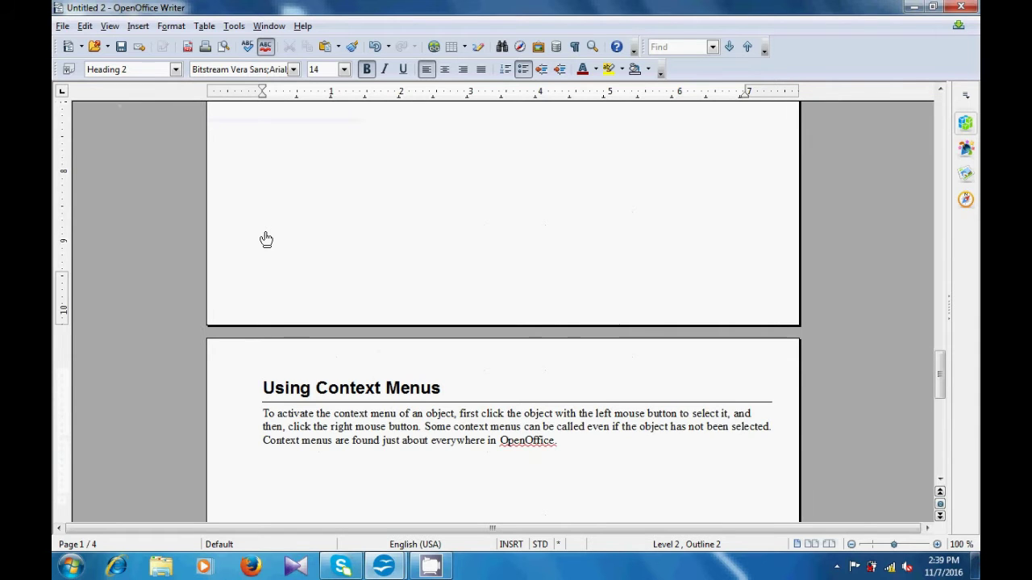
scroll(266, 240, "down", 4)
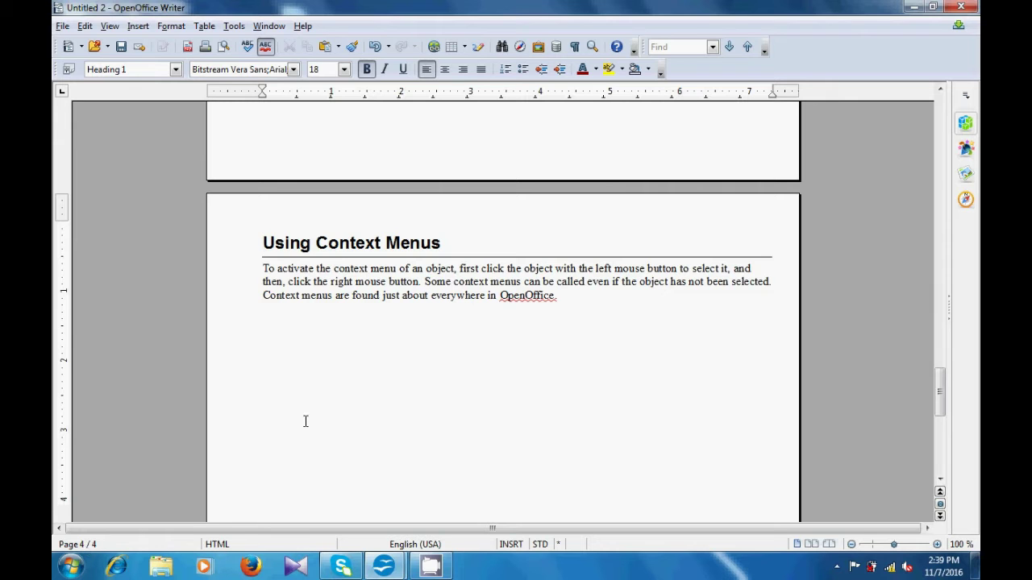
scroll(373, 295, "up", 12)
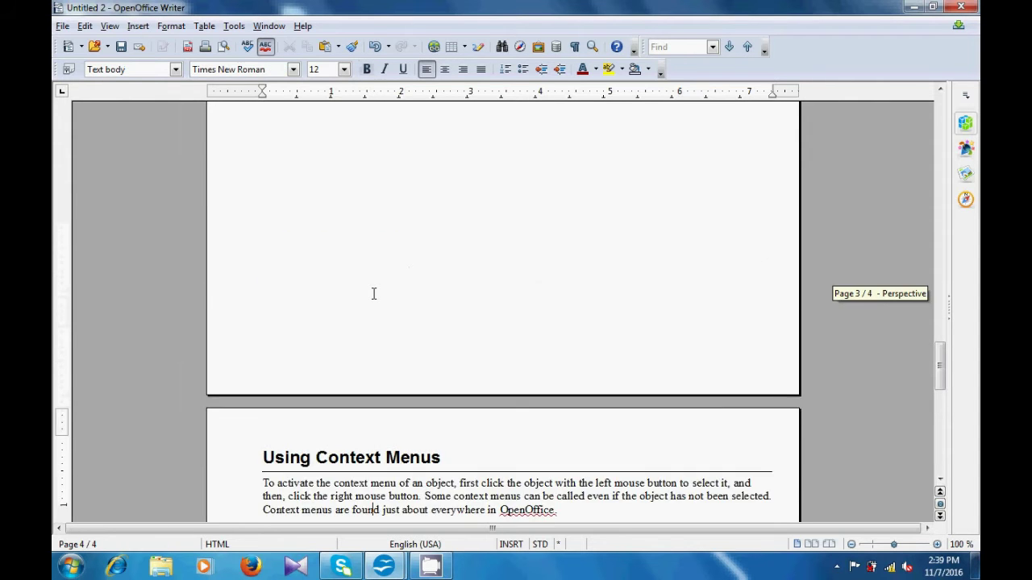
scroll(374, 293, "up", 15)
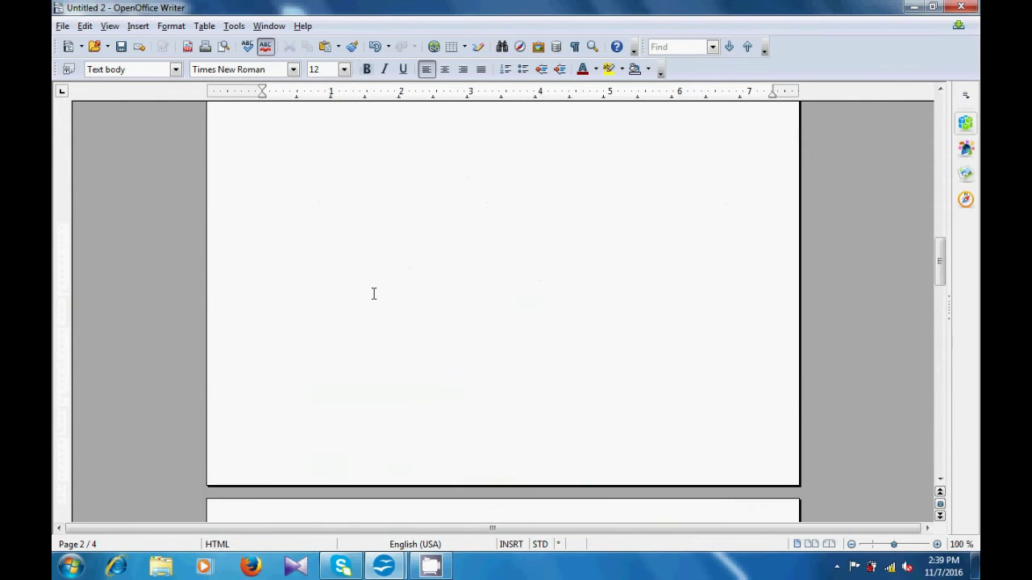
scroll(373, 294, "up", 20)
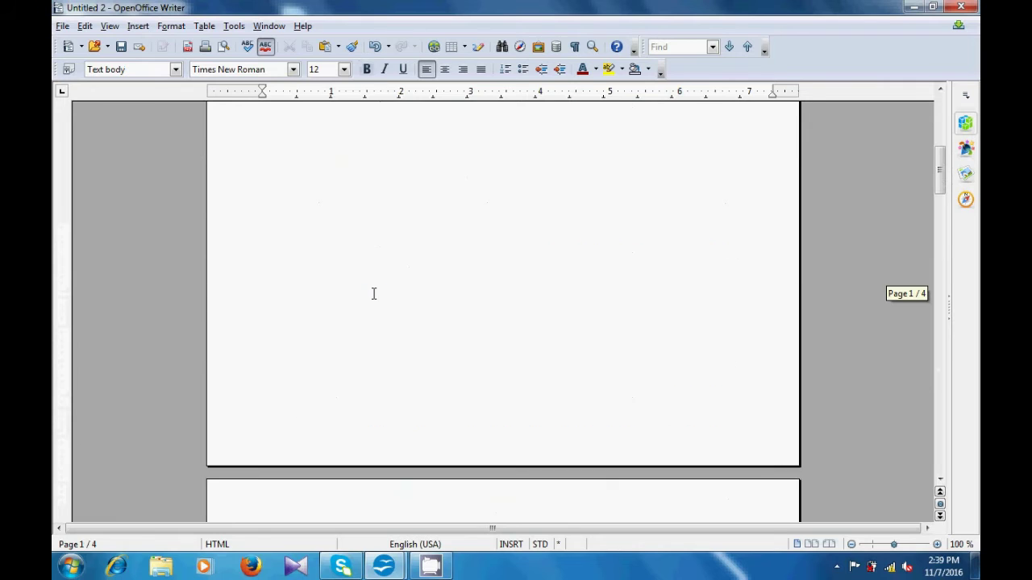
scroll(373, 294, "up", 1)
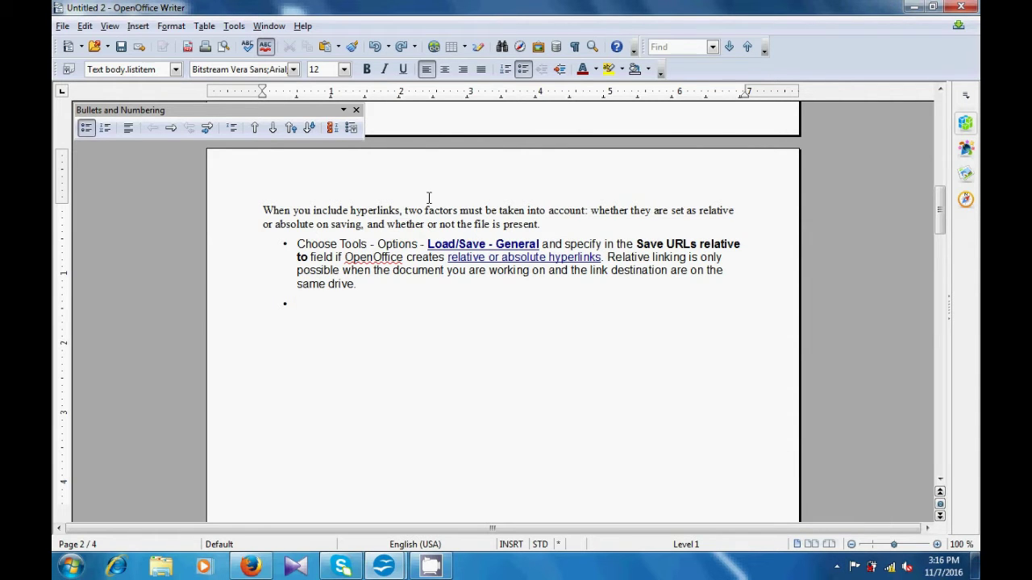
Insert a new frame with its width set to relative 11% and automatic.
left_click(138, 27)
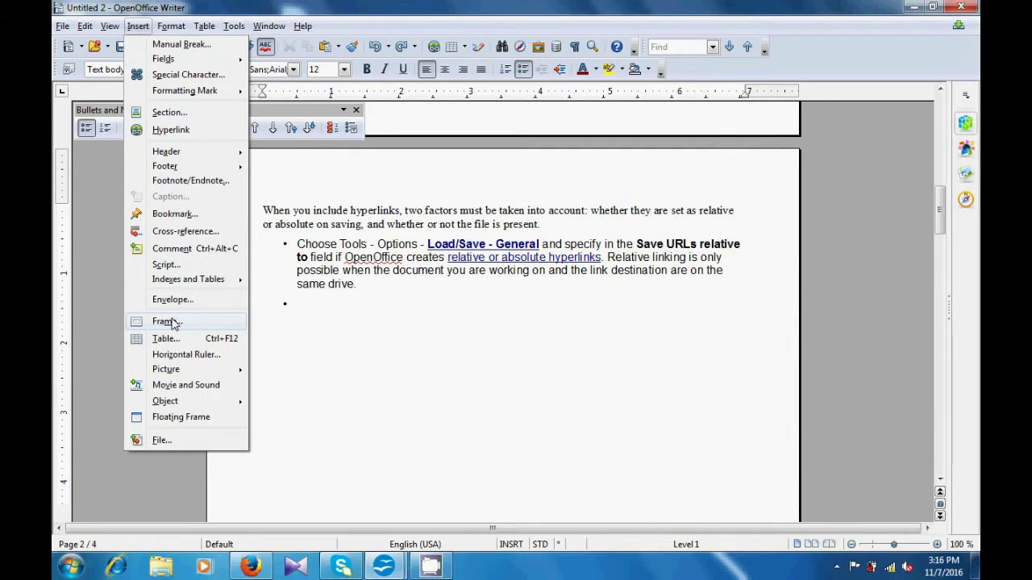
left_click(173, 322)
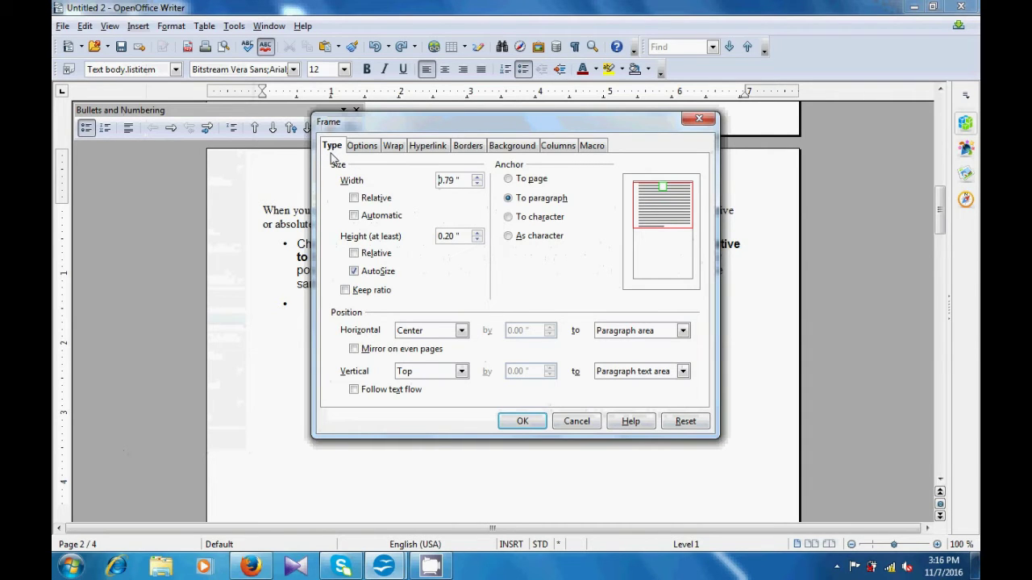
left_click(354, 198)
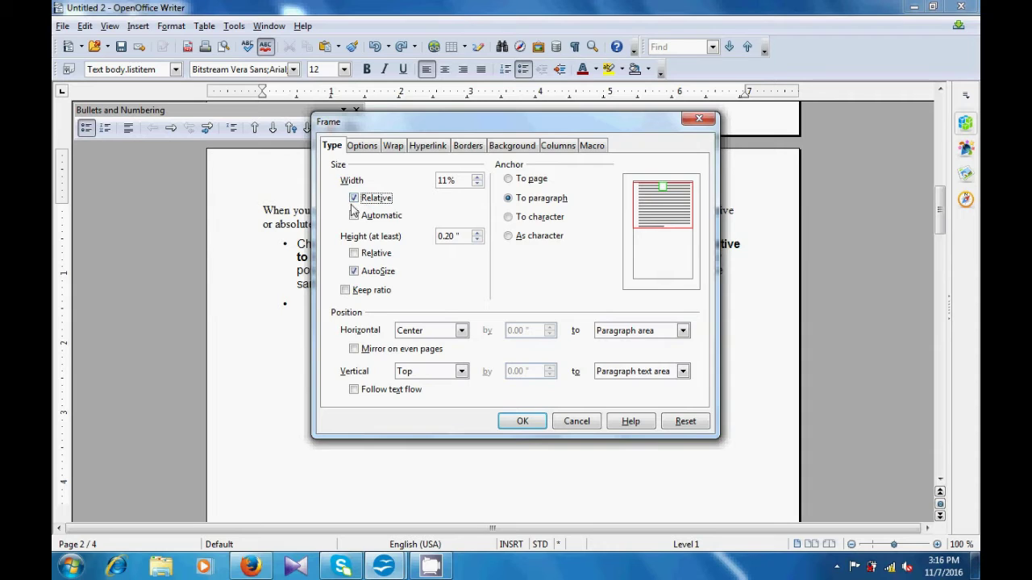
left_click(354, 216)
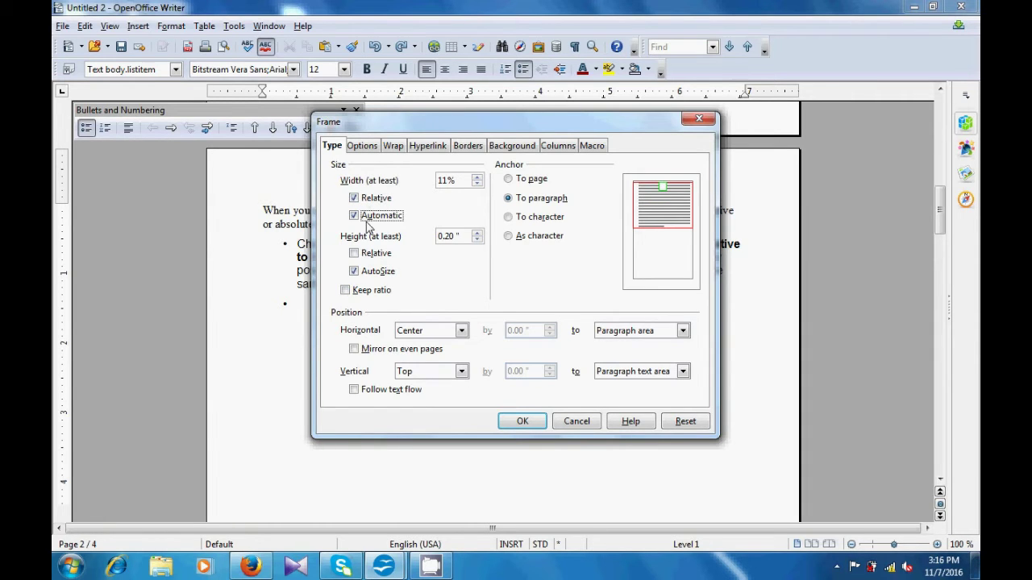
left_click(362, 149)
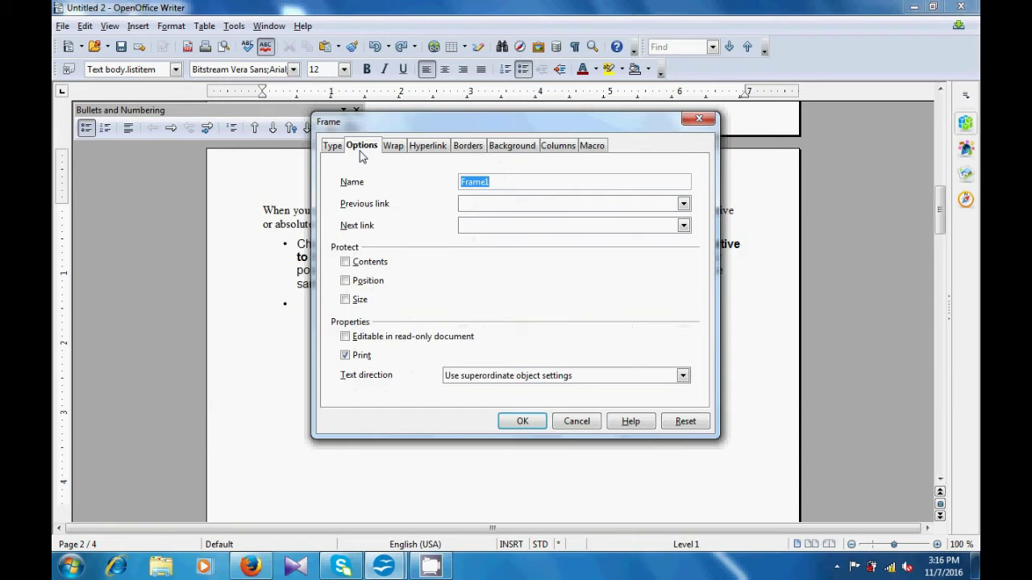
Protect Frame1's contents, position and size in its Options settings.
left_click(503, 183)
left_click(345, 262)
left_click(345, 281)
left_click(345, 299)
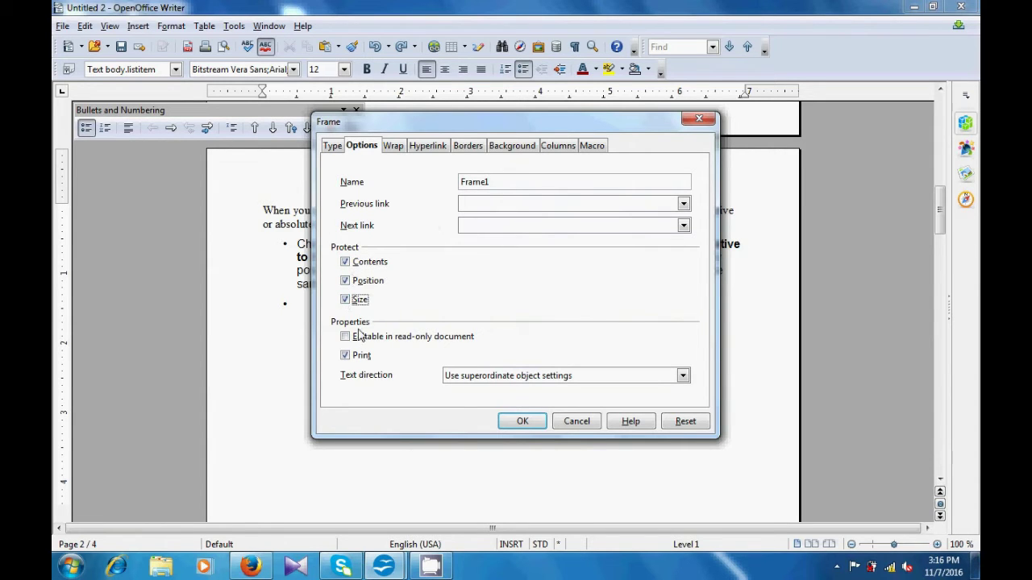
left_click(393, 146)
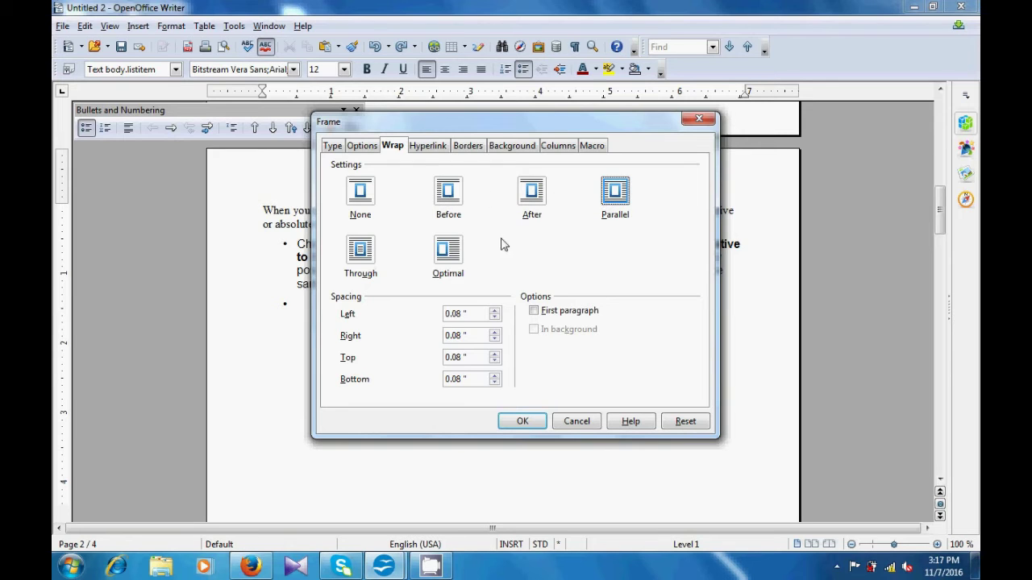
Set the frame's text wrap to Optimal.
left_click(456, 258)
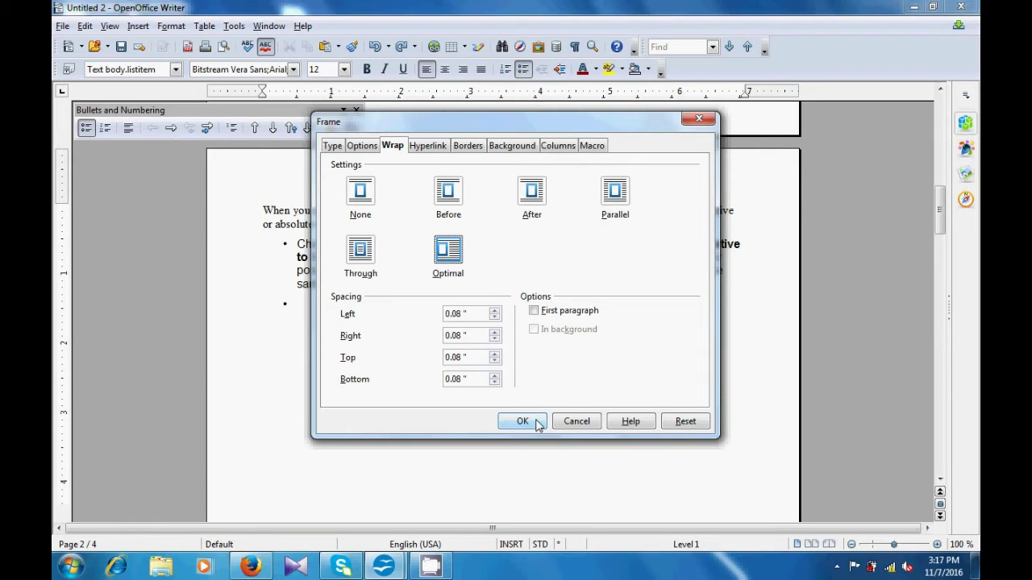
left_click(428, 146)
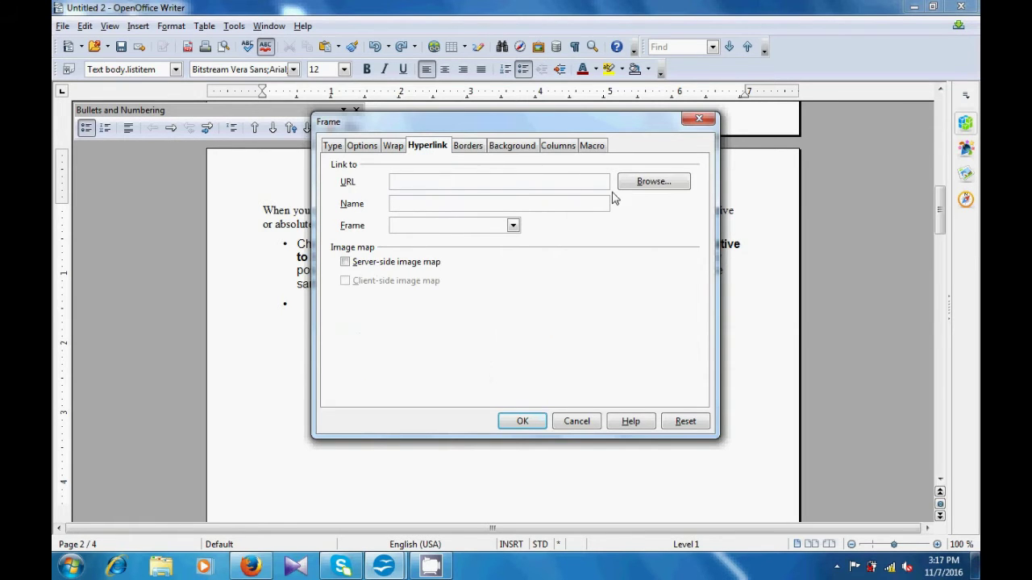
Set the frame's hyperlink to the new.ott template on the Desktop, then go to Borders.
left_click(639, 184)
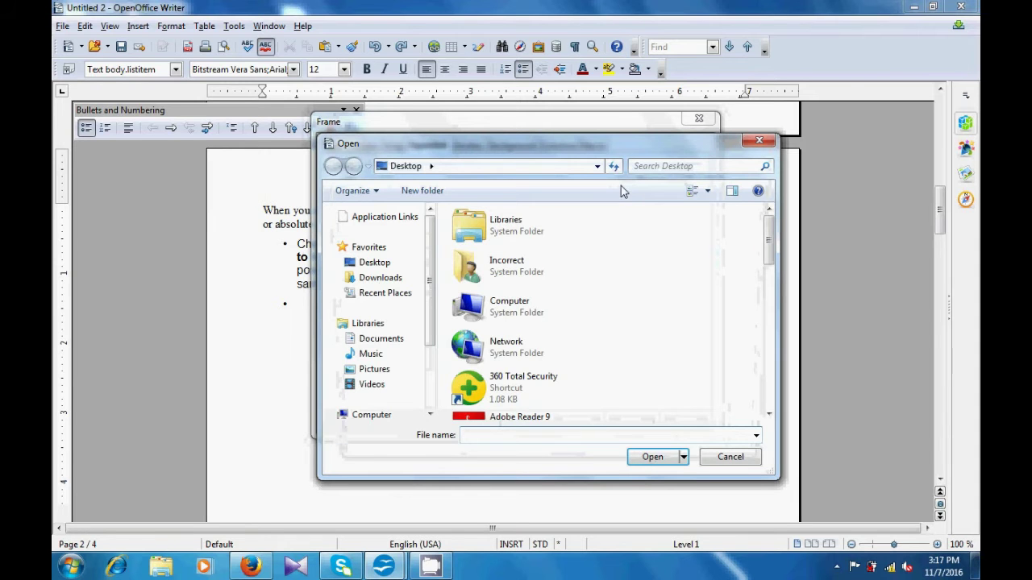
scroll(520, 272, "down", 3)
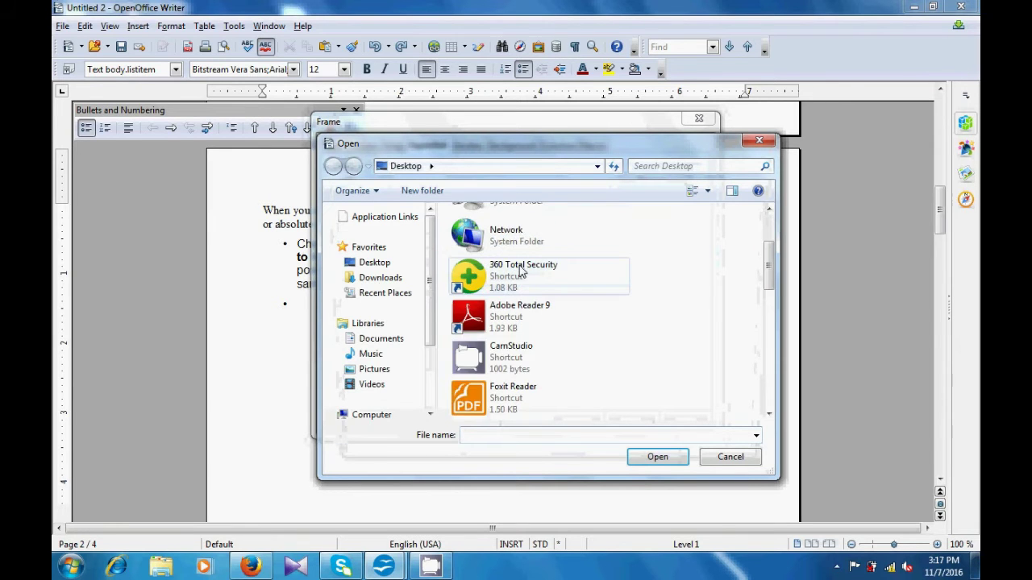
scroll(520, 272, "down", 3)
left_click(521, 319)
scroll(520, 322, "down", 3)
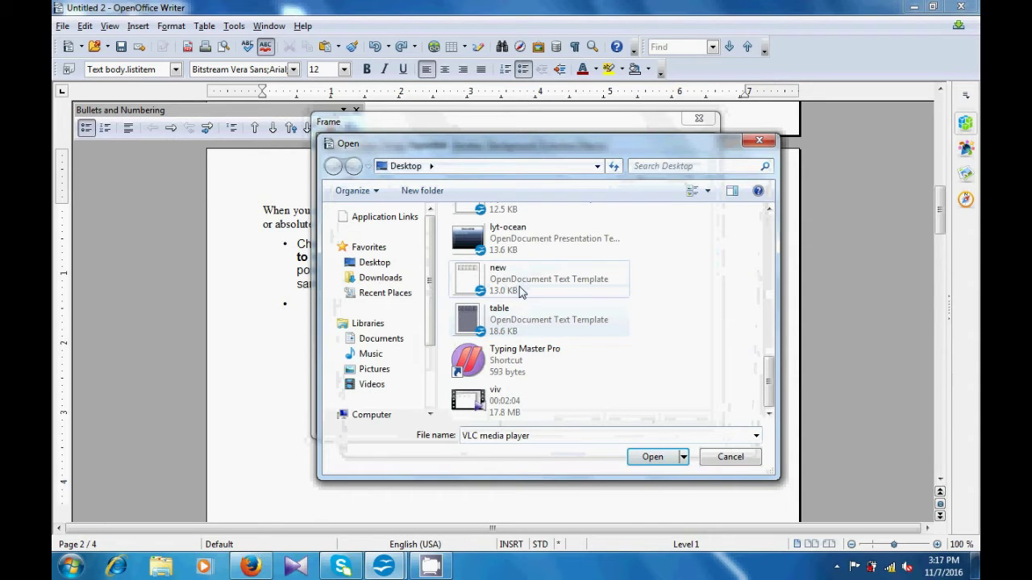
scroll(525, 323, "up", 3)
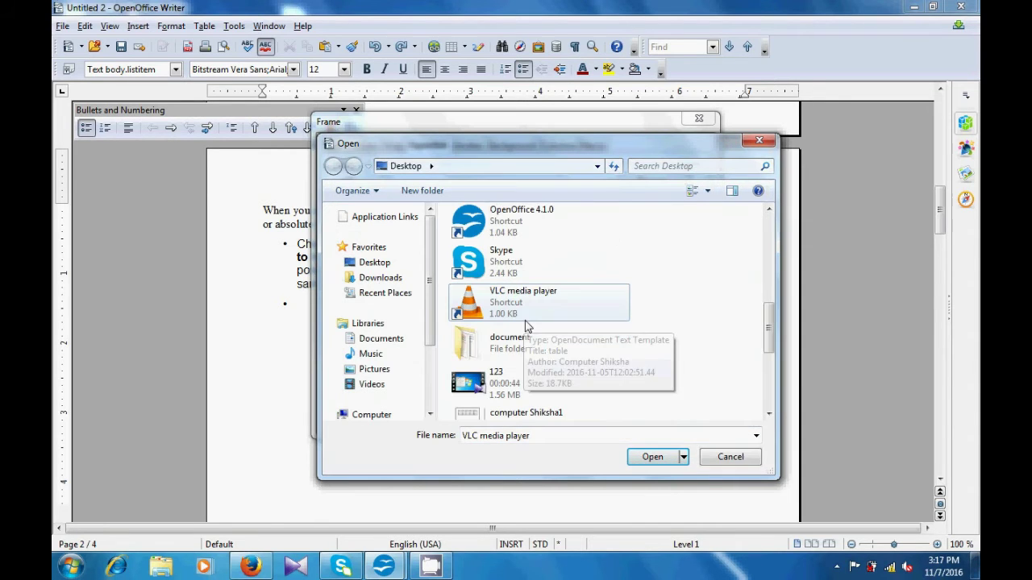
scroll(524, 305, "up", 1)
scroll(525, 305, "up", 3)
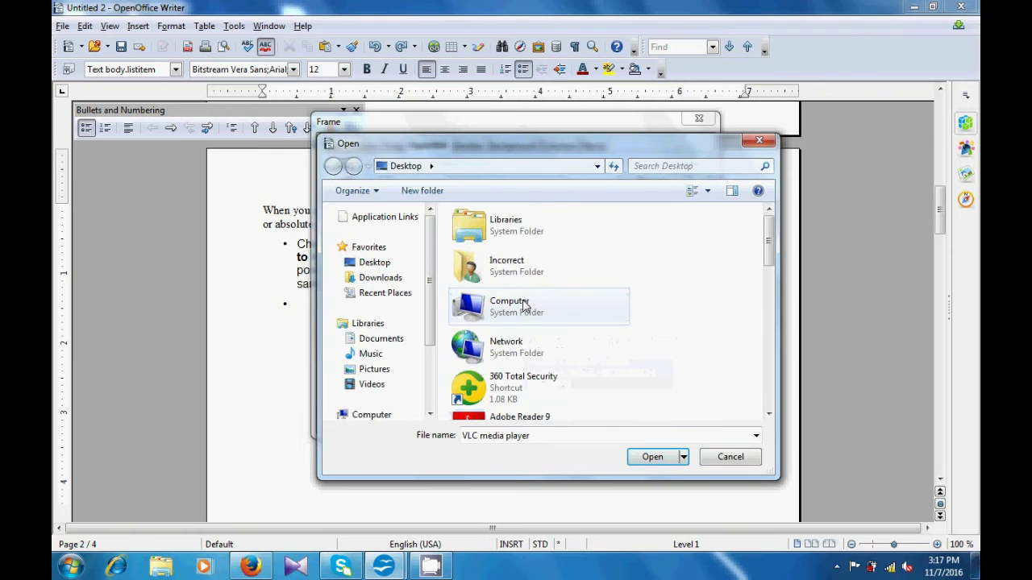
scroll(523, 305, "down", 8)
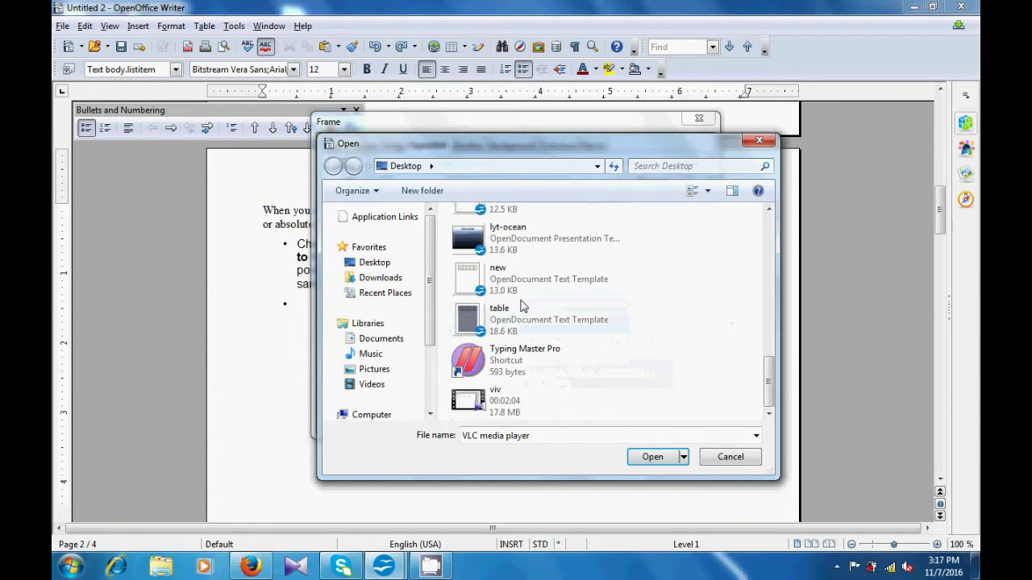
left_click(515, 287)
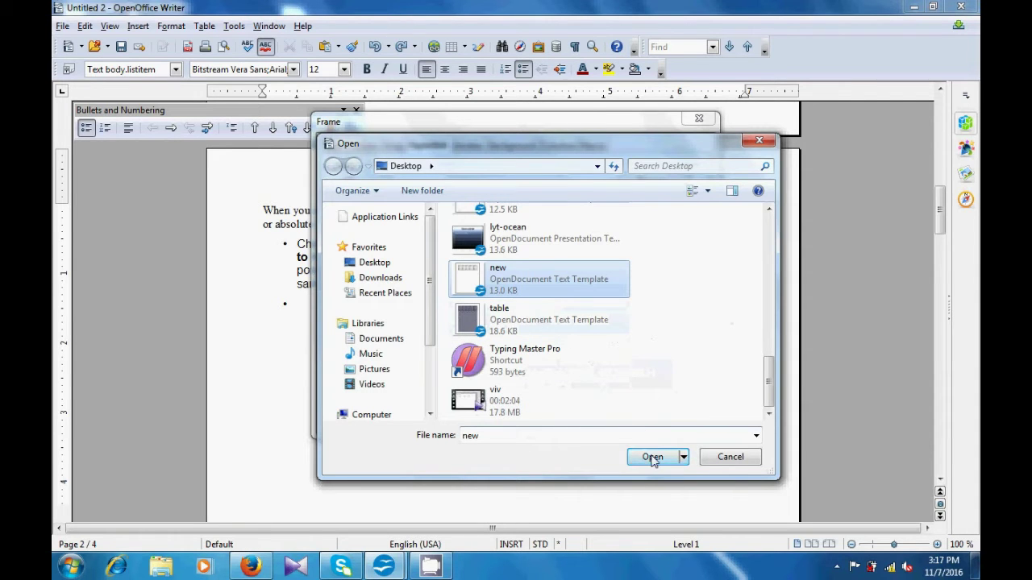
left_click(653, 457)
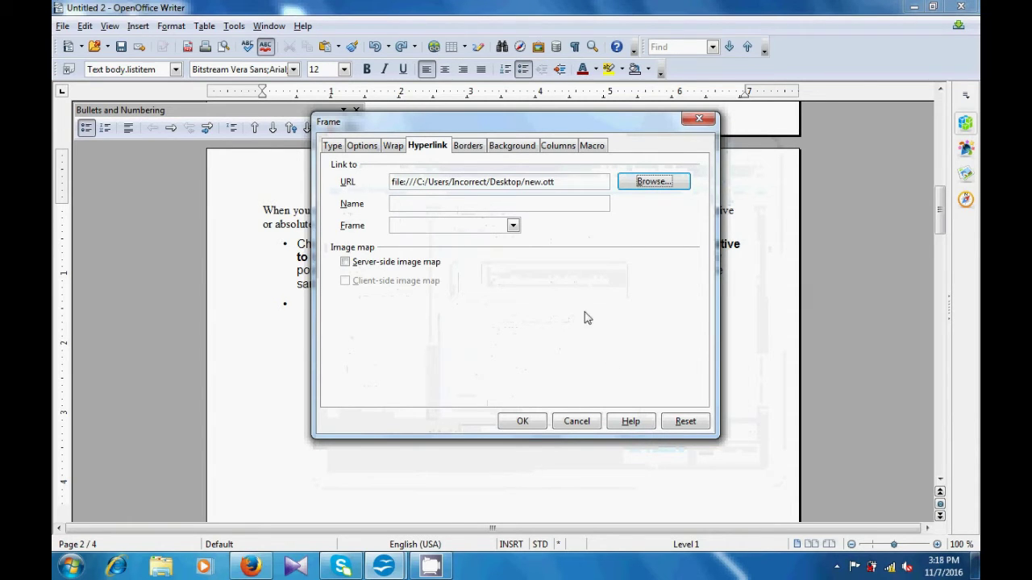
left_click(469, 146)
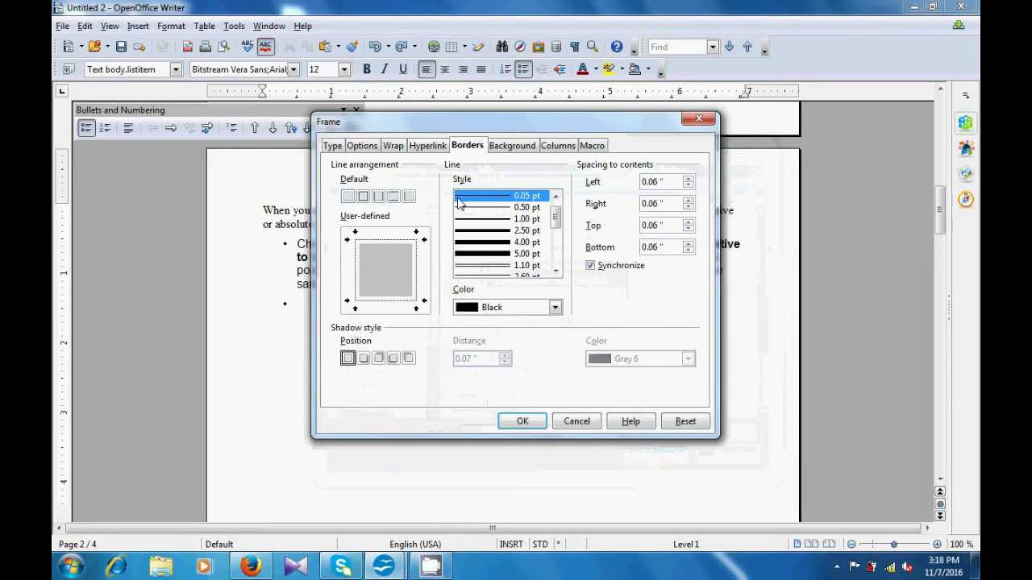
Give the frame 5.00 pt orange borders on all four sides.
left_click(363, 197)
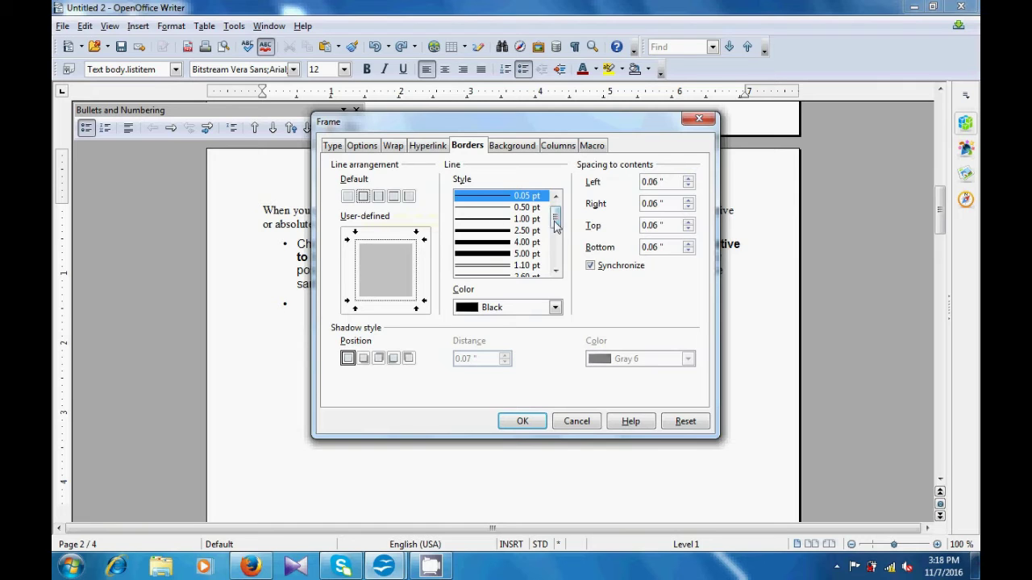
scroll(553, 232, "down", 1)
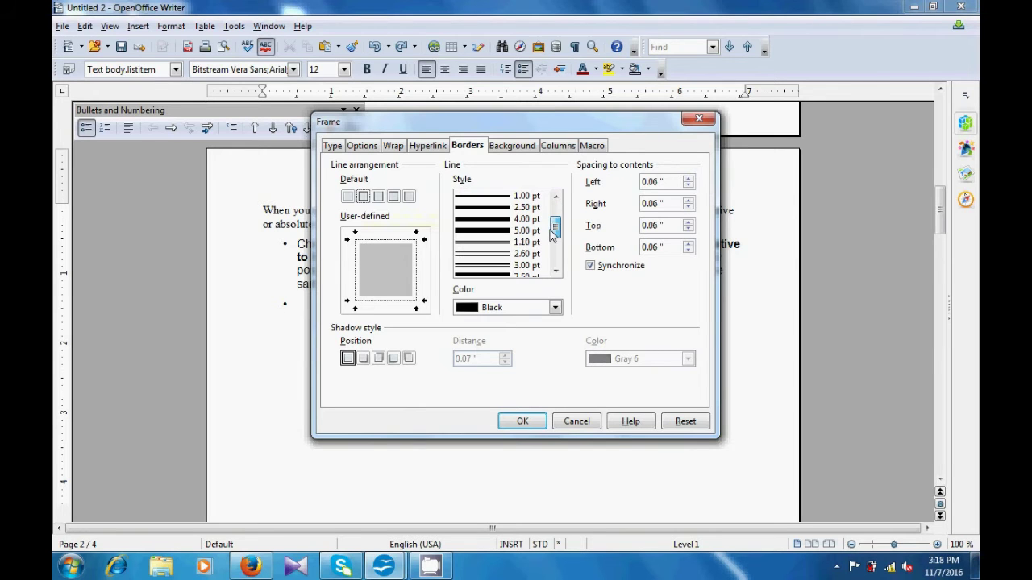
left_click(497, 233)
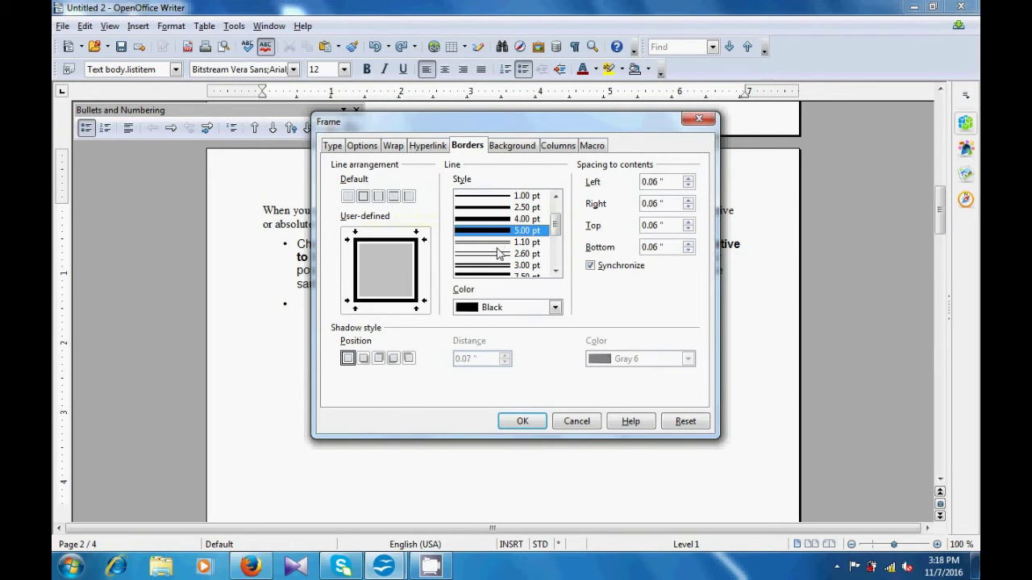
left_click(554, 307)
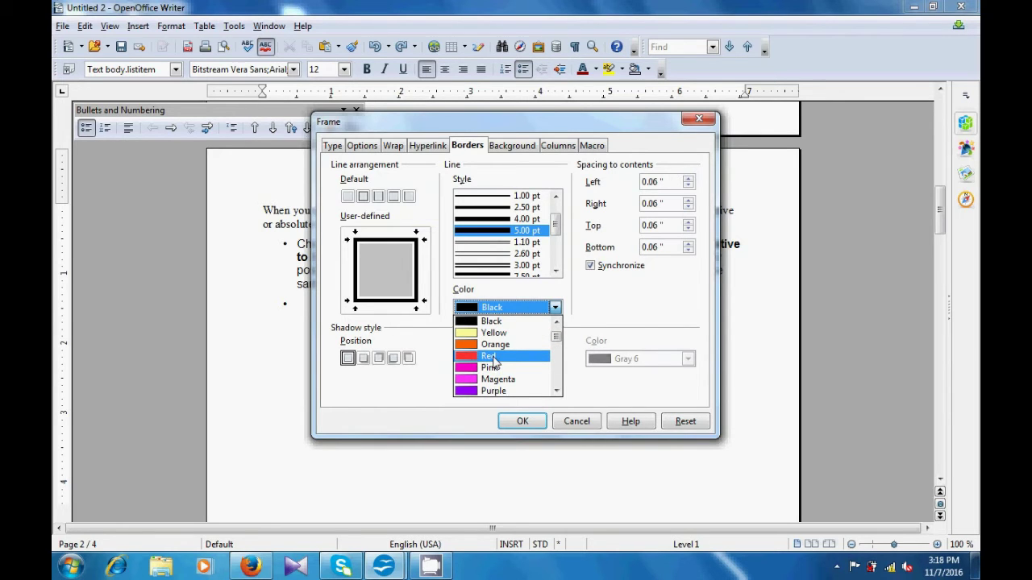
left_click(497, 346)
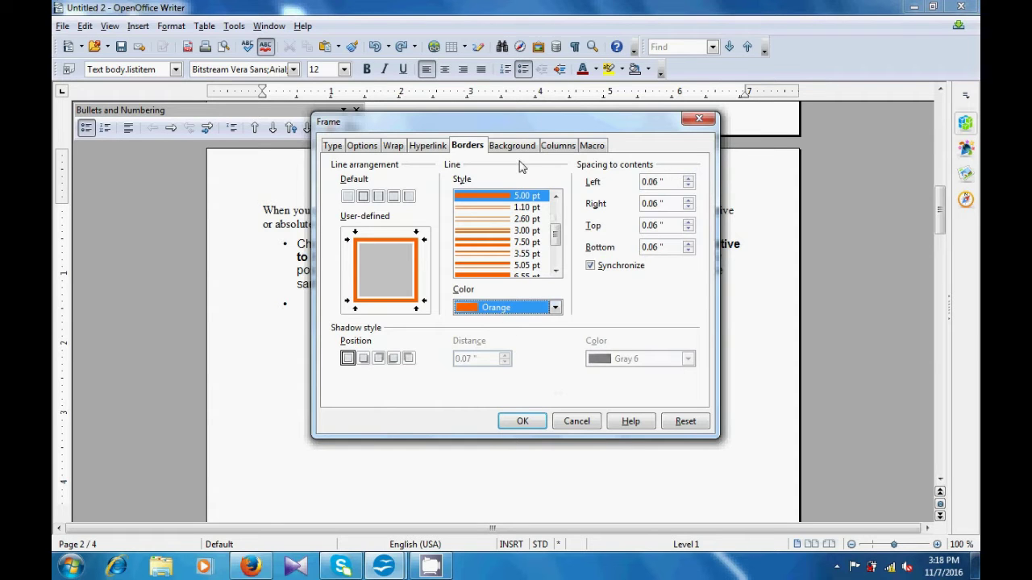
Fill the frame background with Magenta and apply the frame changes.
left_click(512, 149)
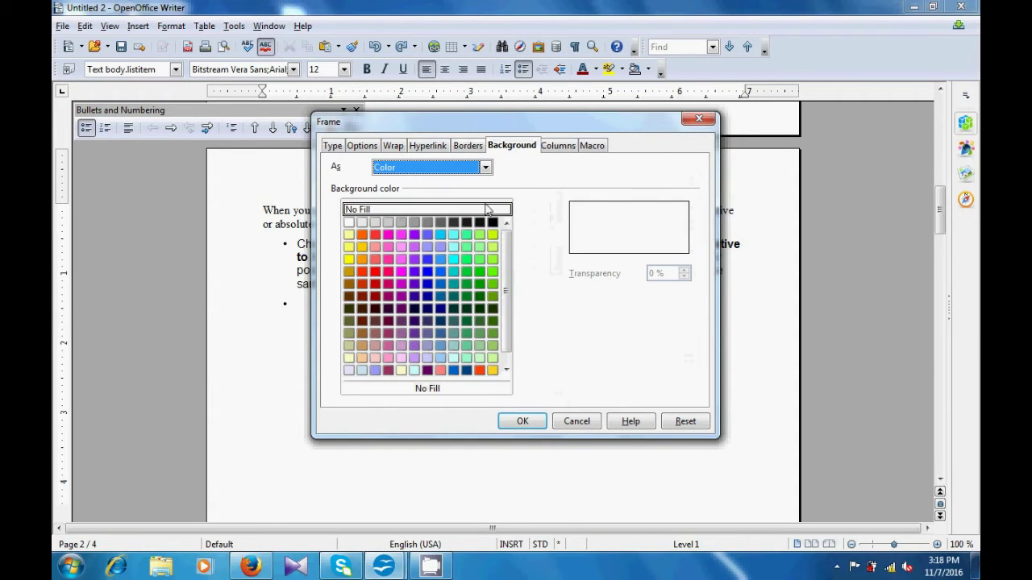
left_click(400, 235)
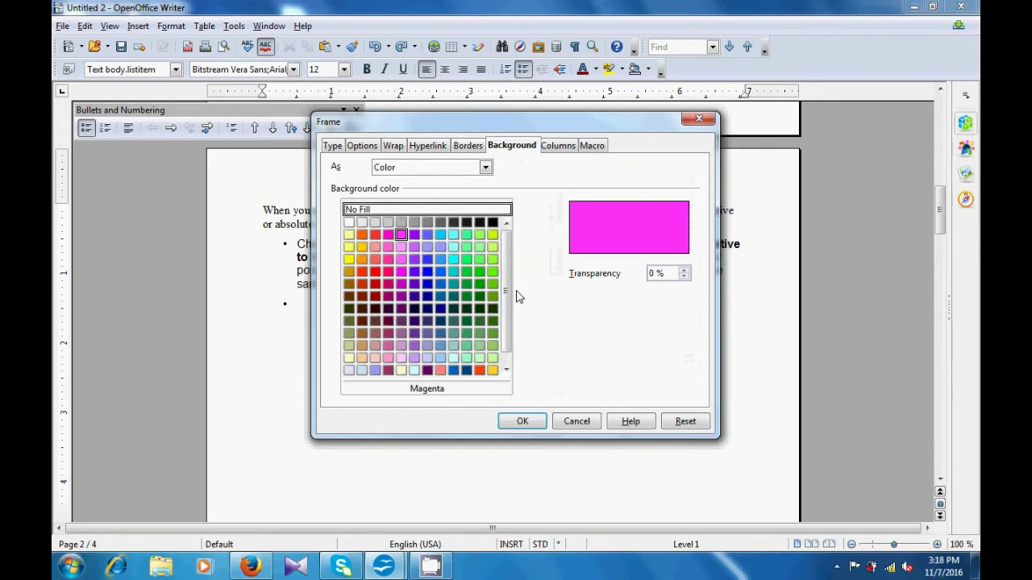
left_click(522, 422)
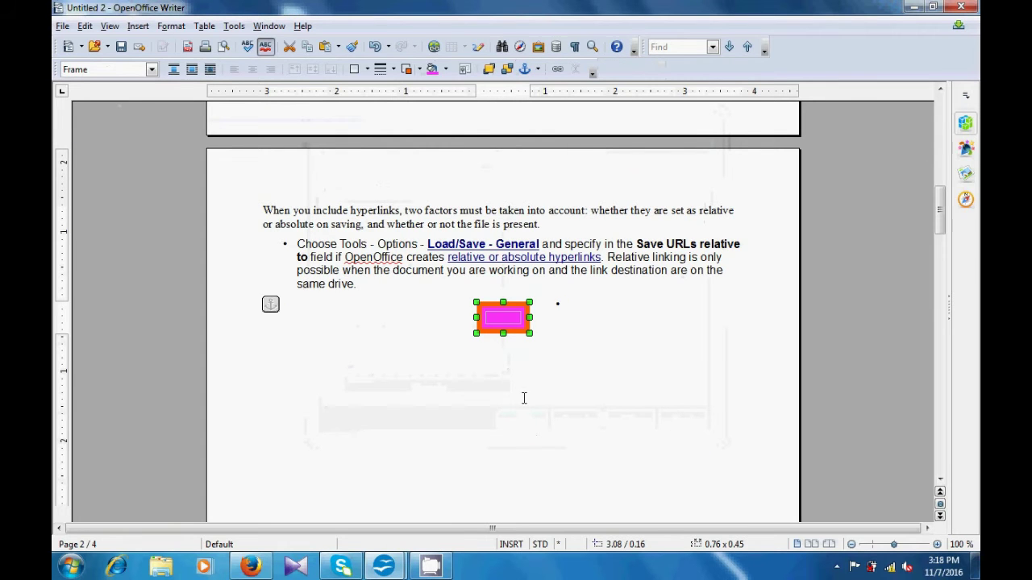
left_click(496, 377)
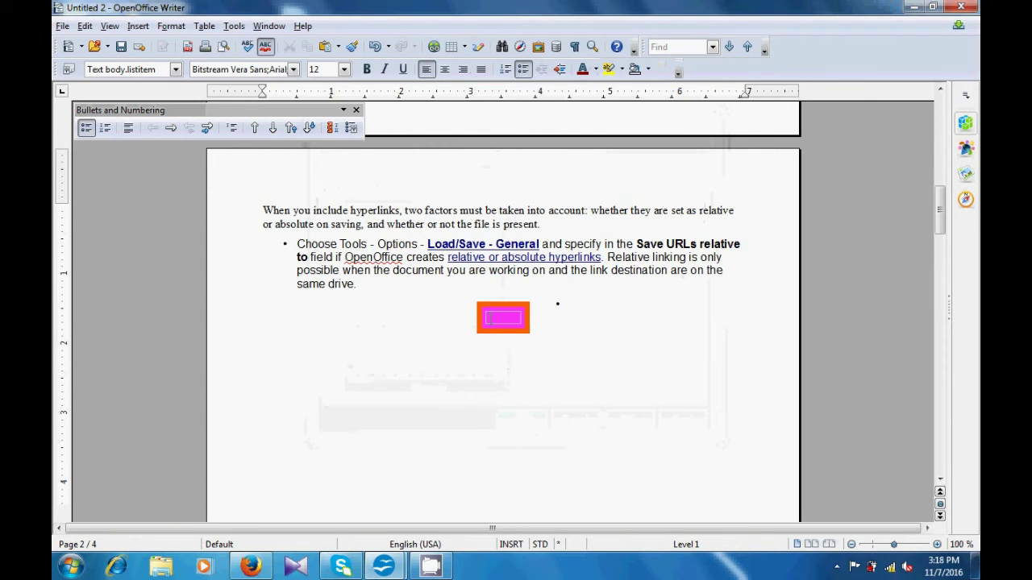
left_click(499, 318)
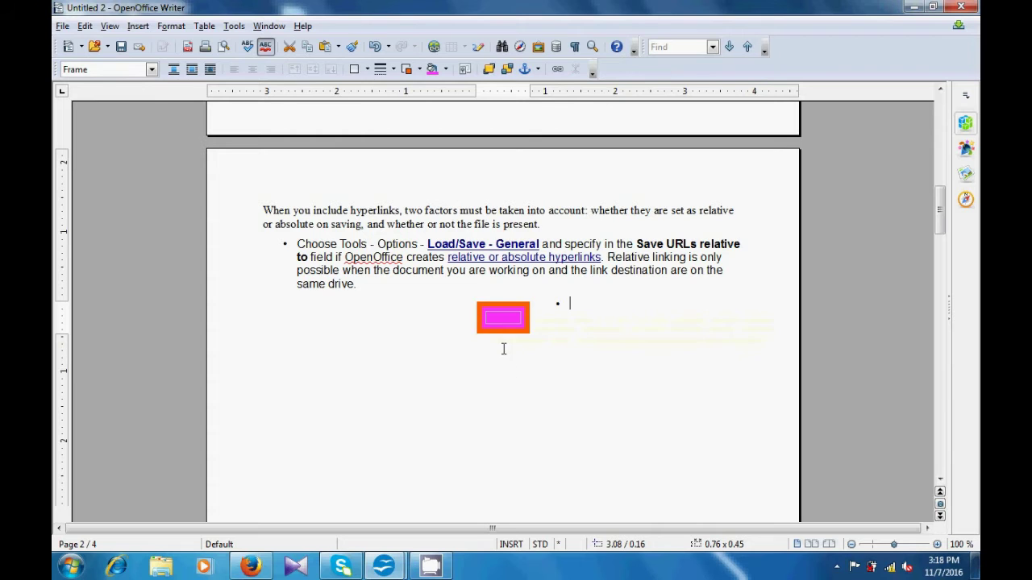
left_click(490, 316)
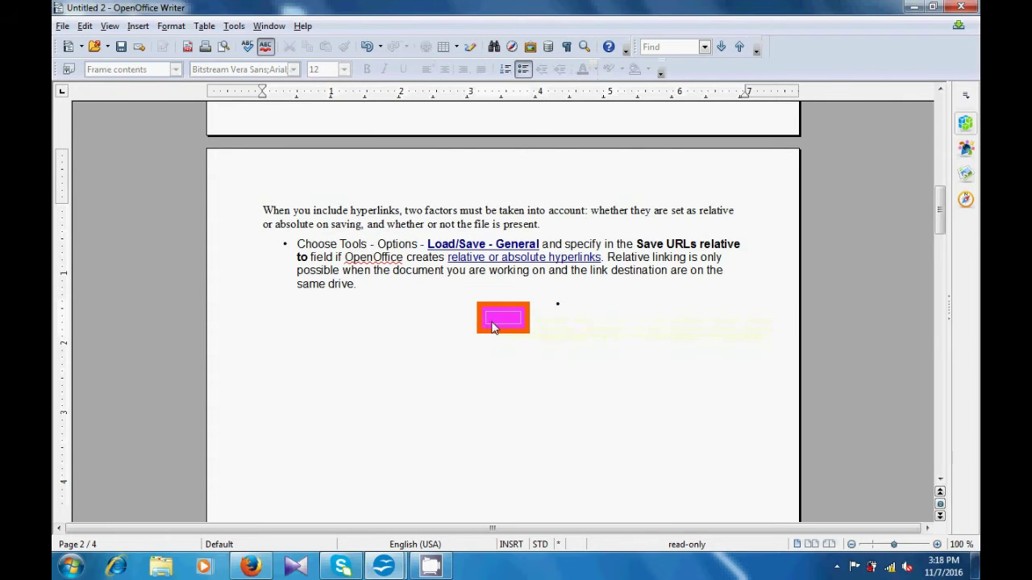
key("BackSpace")
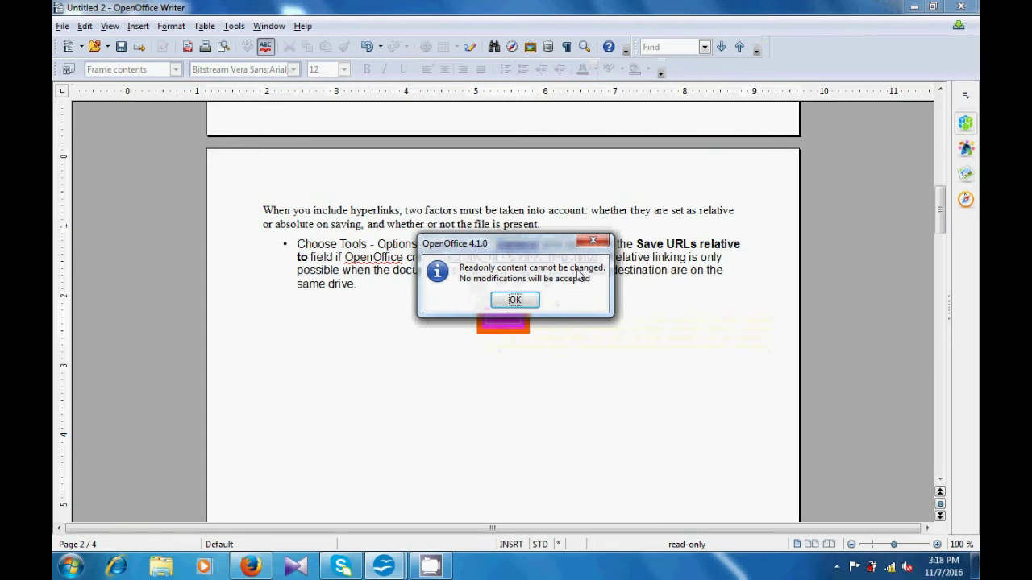
left_click(515, 301)
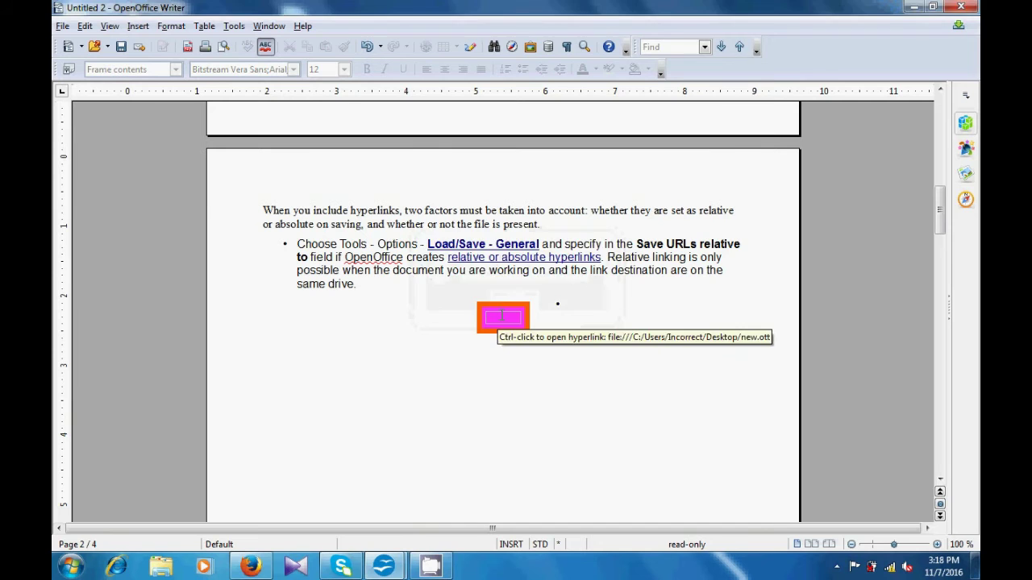
left_click(501, 318)
left_click(508, 303)
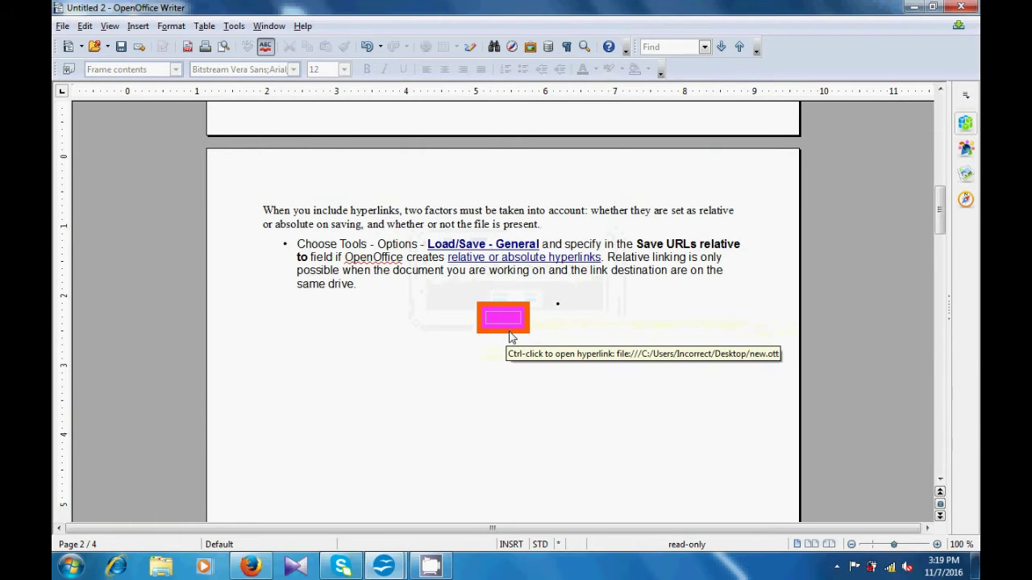
left_click(509, 335, "ctrl")
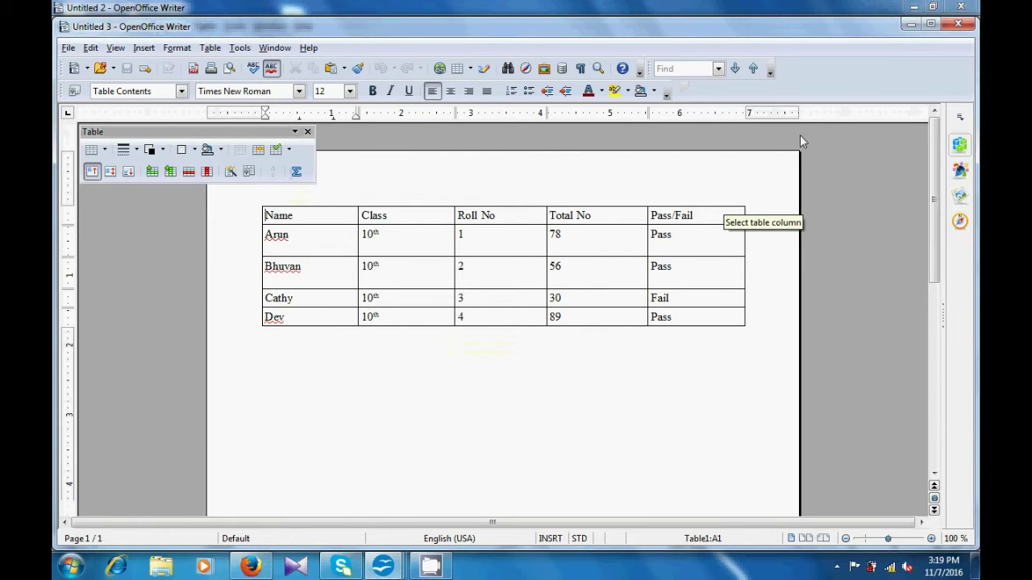
left_click(960, 25)
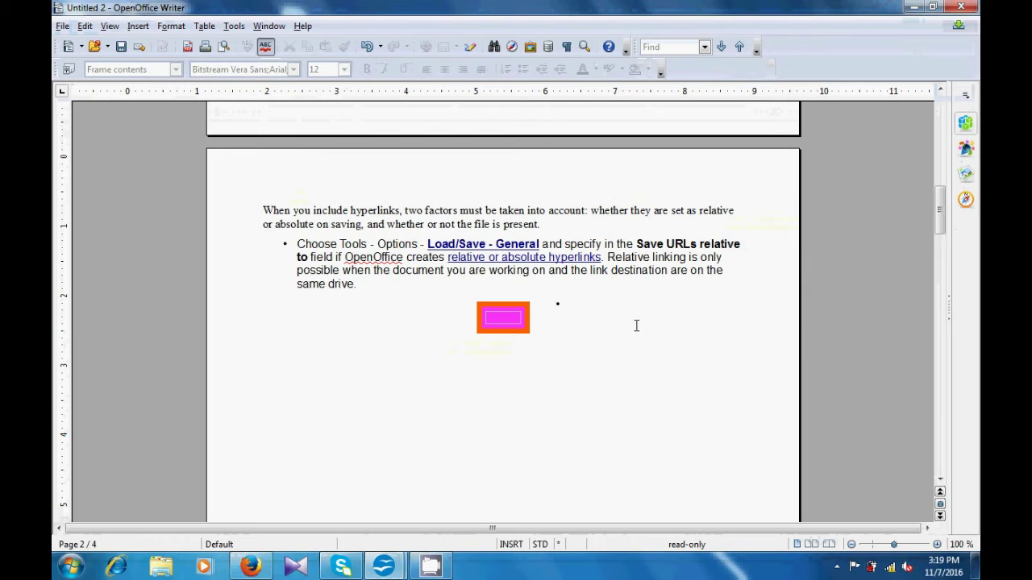
Uncheck Protect Contents, Position and Size in the magenta frame's Options.
left_click(511, 309)
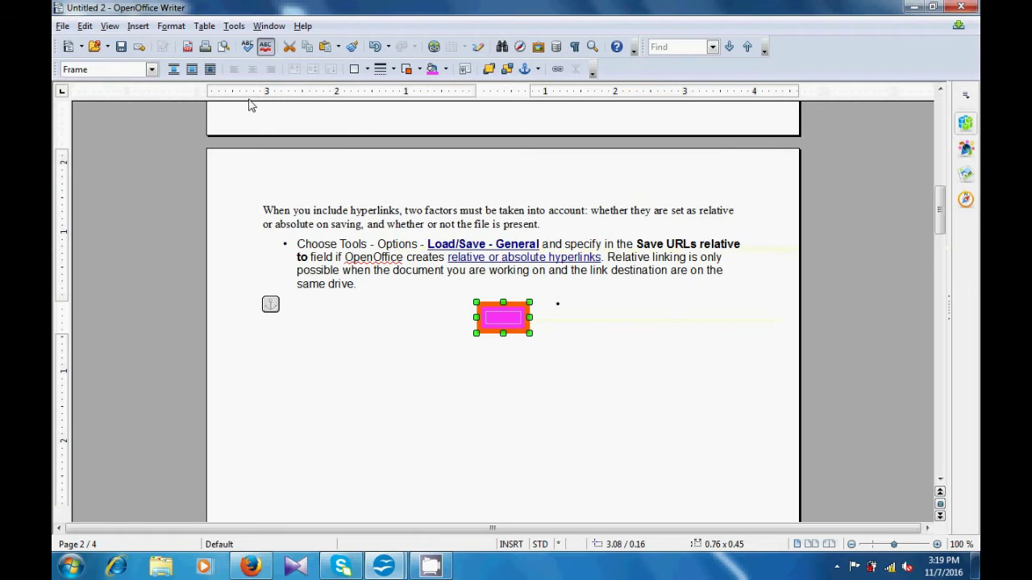
left_click(142, 31)
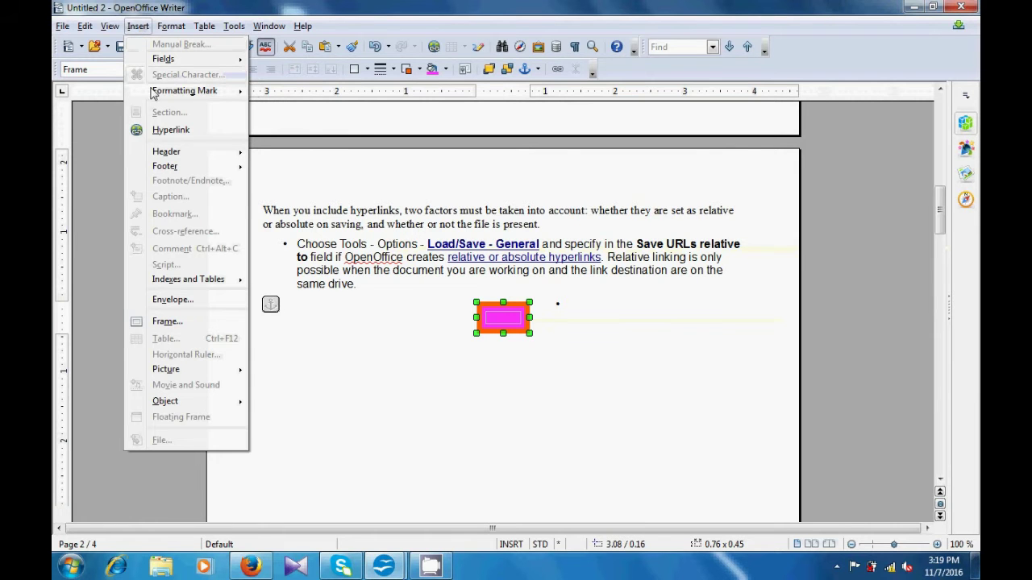
left_click(167, 322)
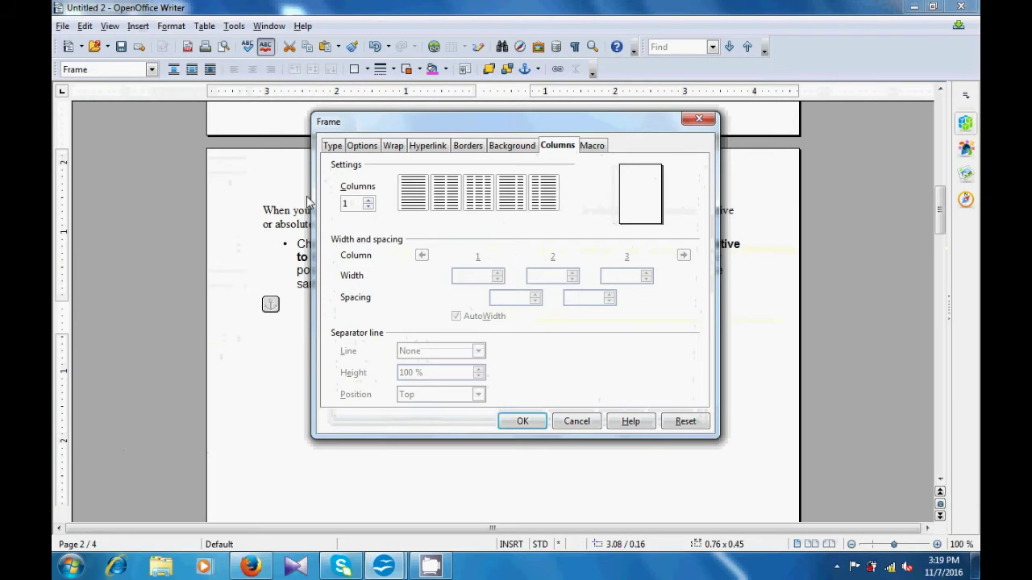
left_click(362, 146)
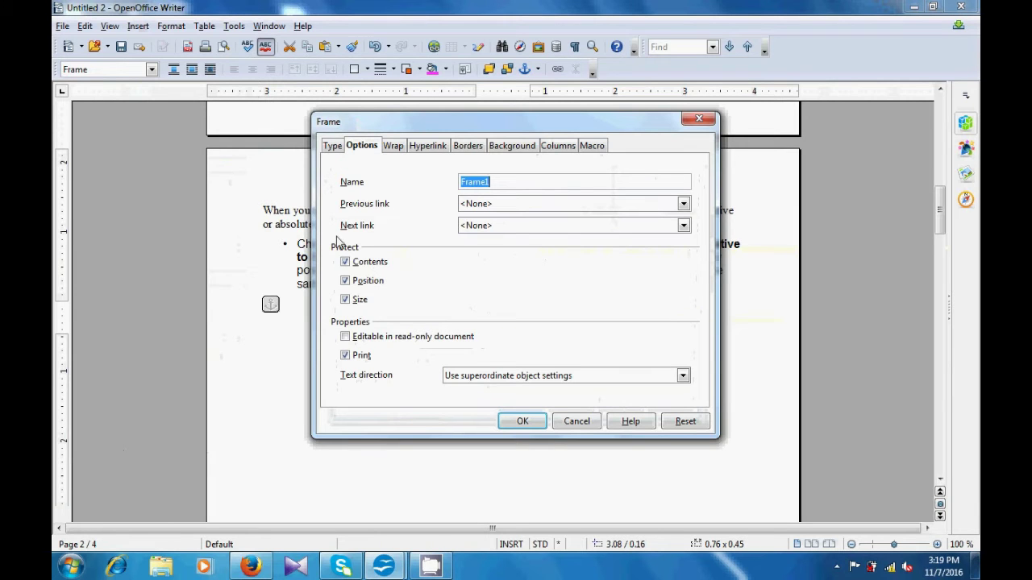
left_click(346, 264)
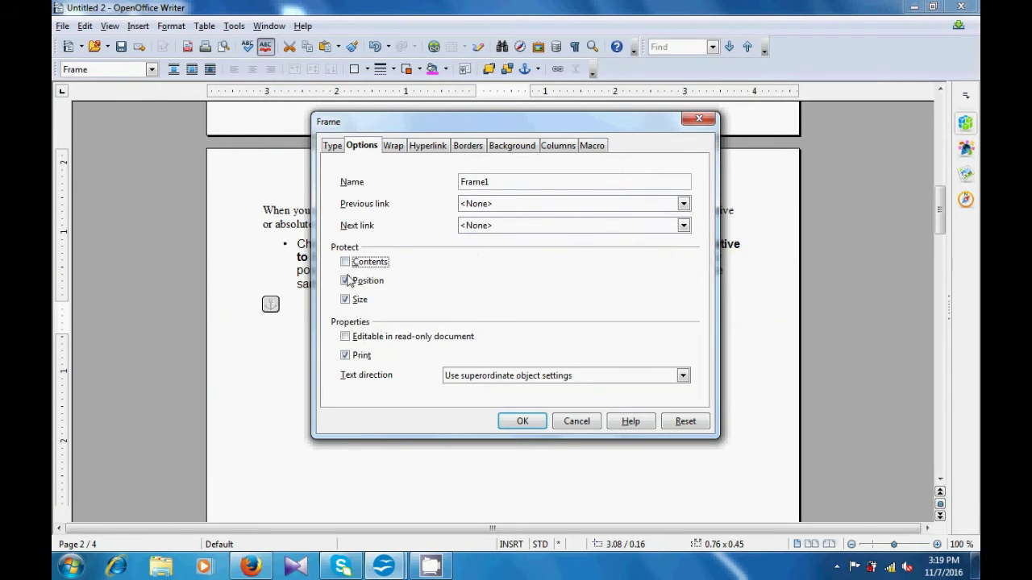
left_click(345, 282)
left_click(344, 301)
left_click(517, 421)
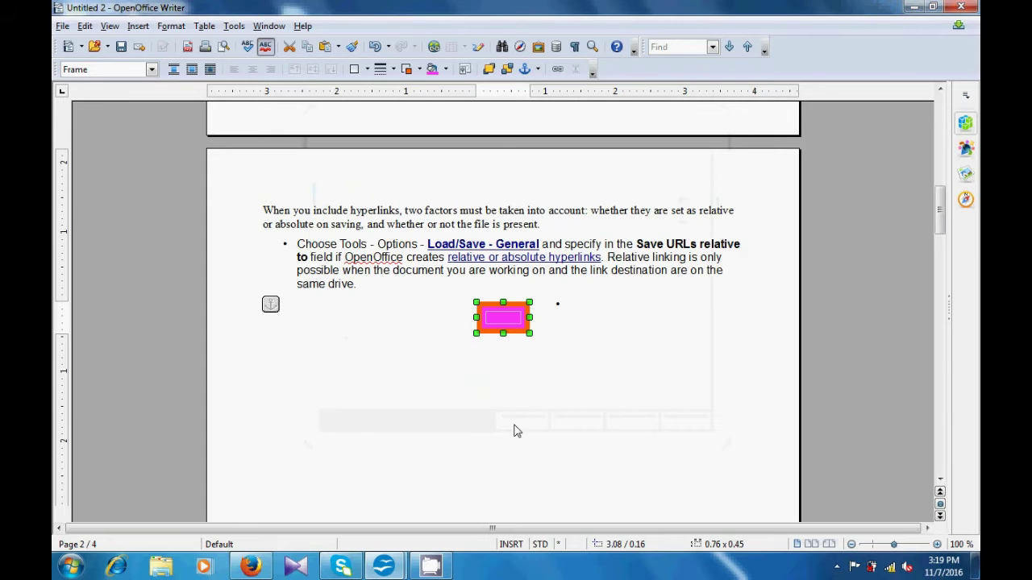
Type Fgdsgggf, hghghghgfh and fhghghgfhfghjhf as three lines in the pink frame.
left_click(501, 319)
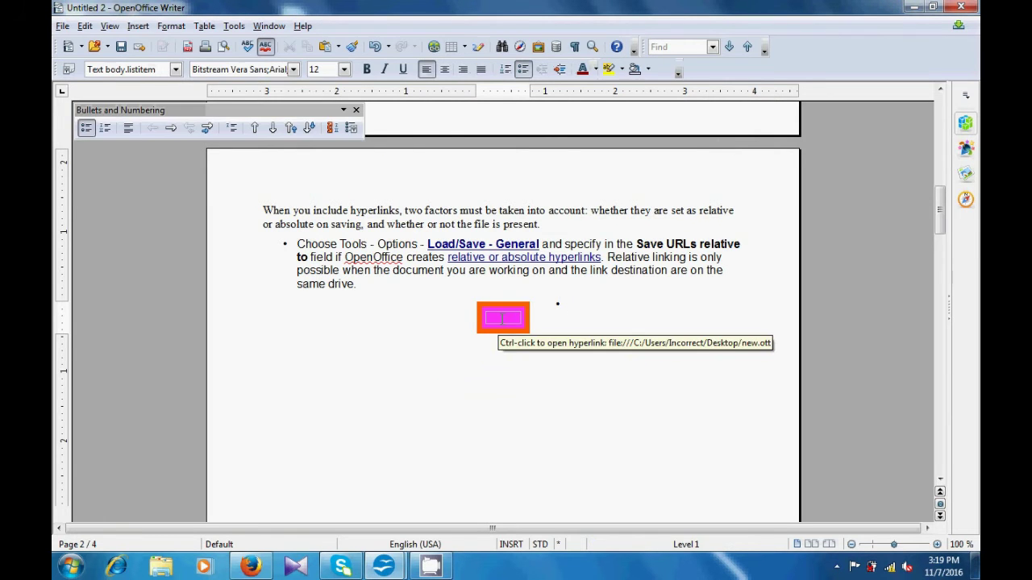
type("fgdsgggf")
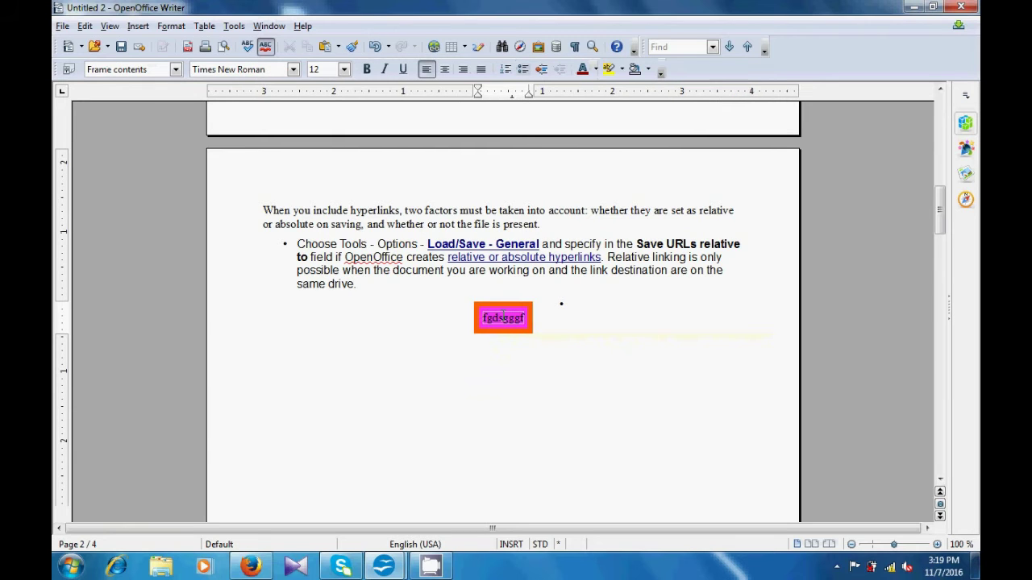
key("Return")
type("hghghghgfh")
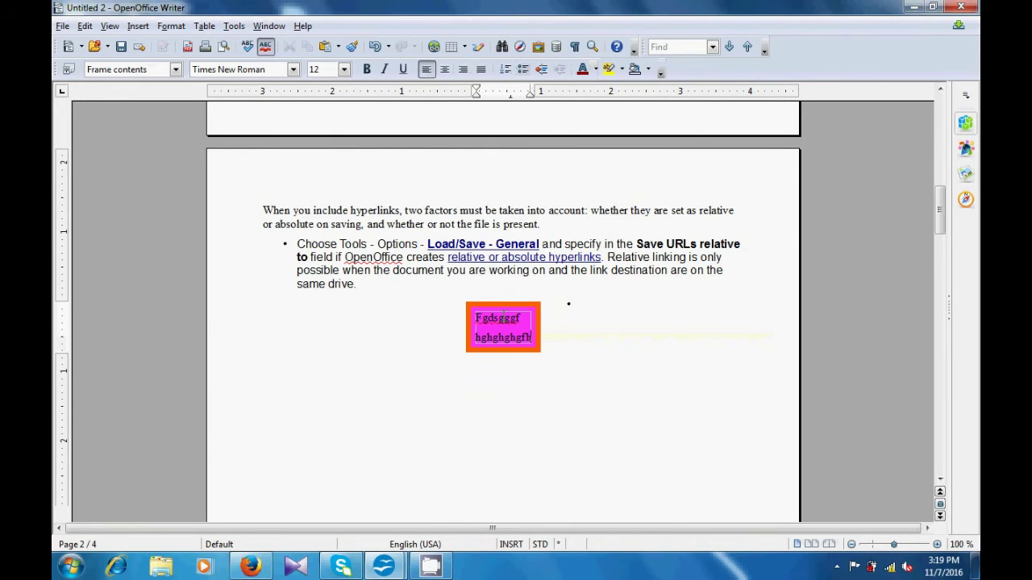
key("Return")
type("fhghghgfhfghjhf")
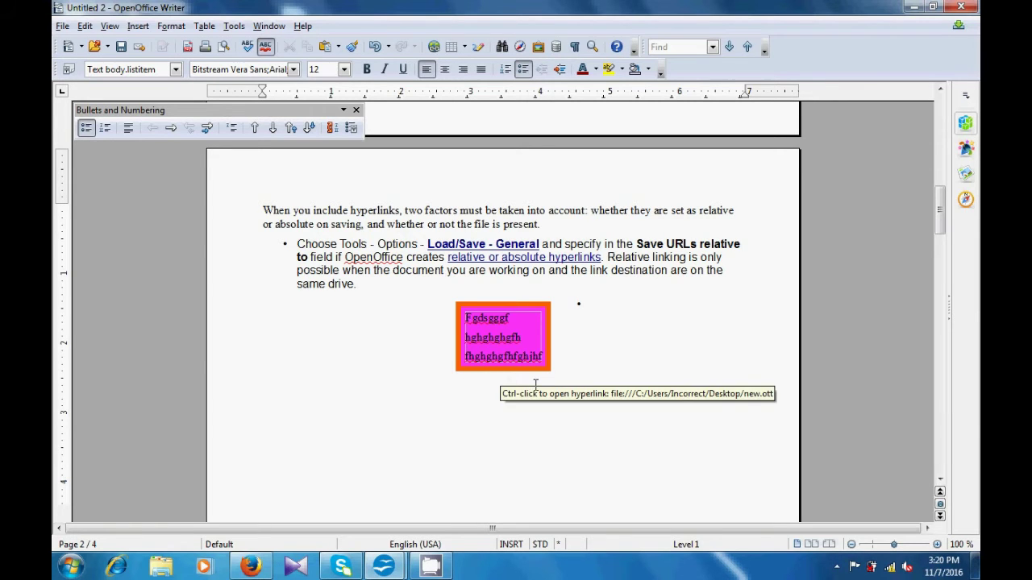
Put both hyperlink paragraphs into a new frame with text wrap set to Through.
left_click_drag(540, 387, 489, 285)
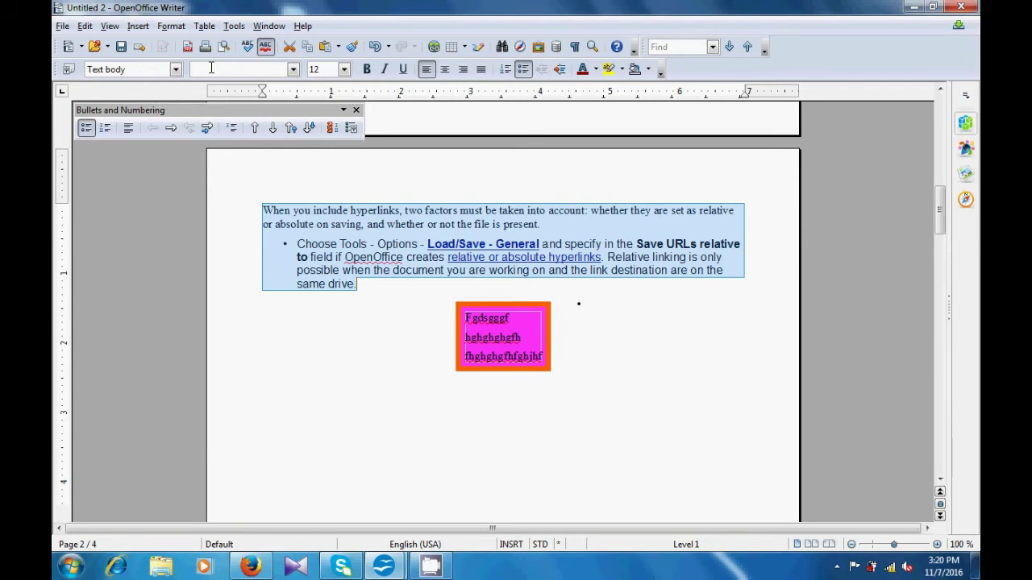
left_click(140, 26)
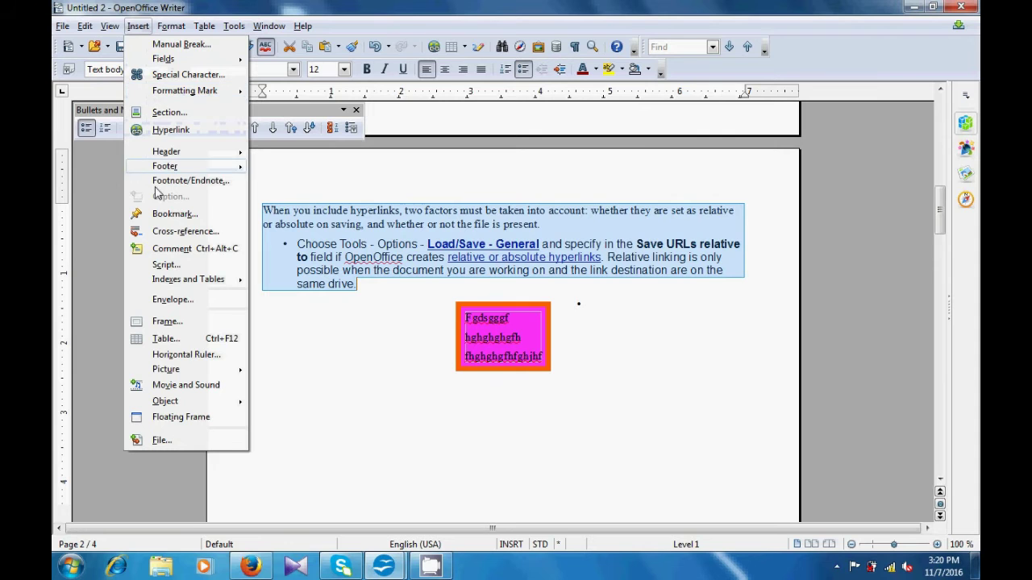
left_click(162, 323)
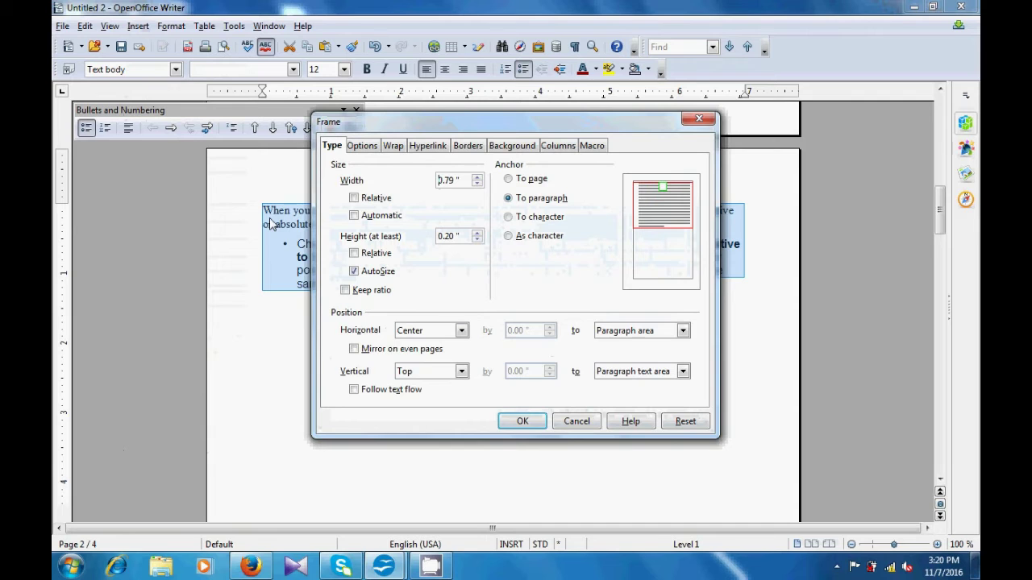
left_click(394, 146)
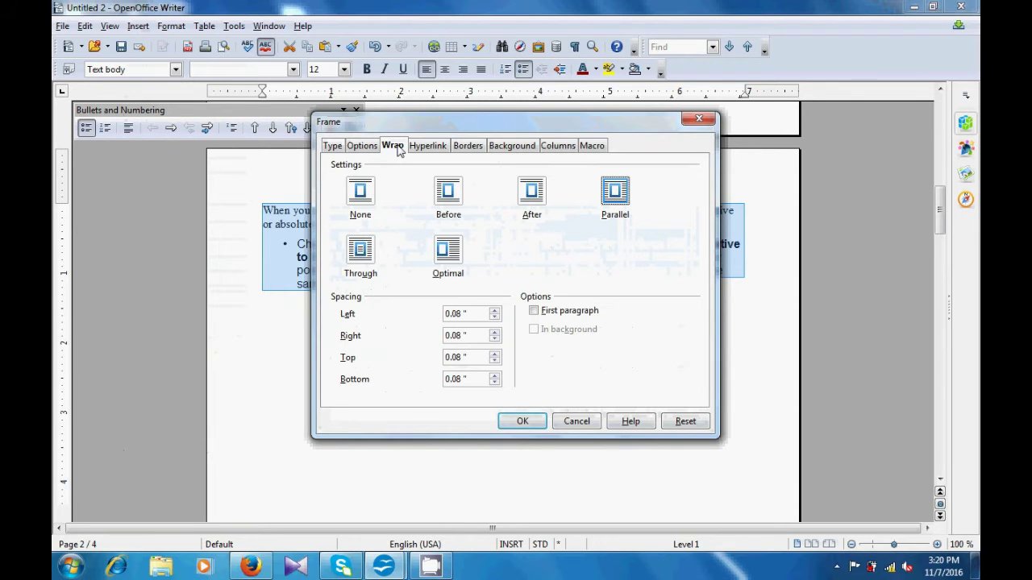
left_click(360, 202)
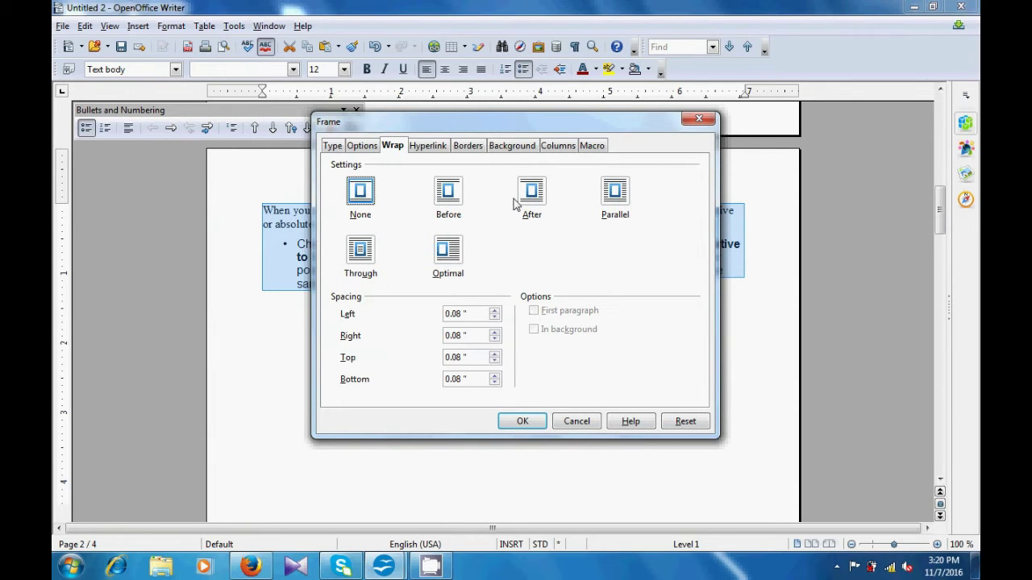
left_click(453, 254)
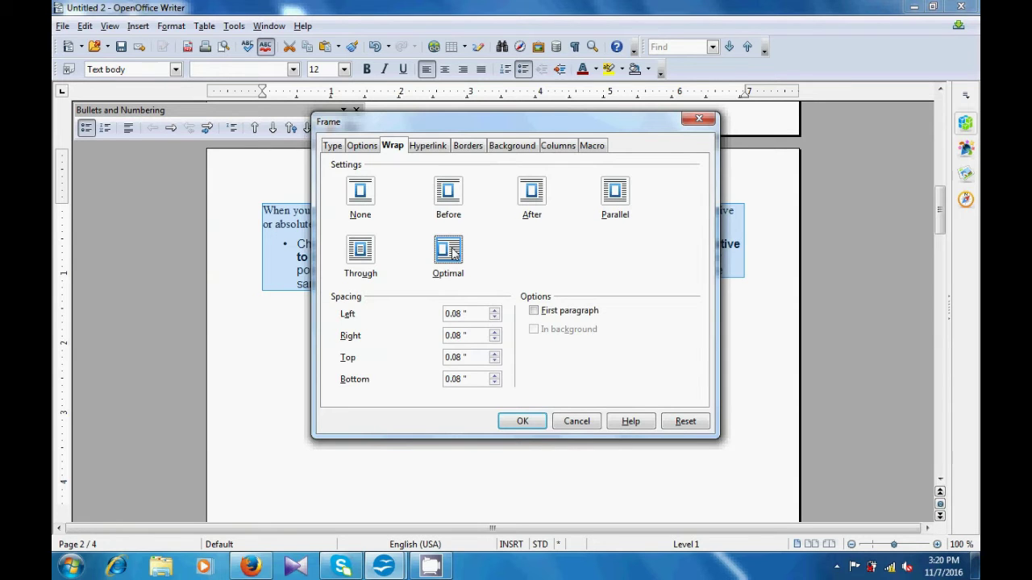
left_click(360, 255)
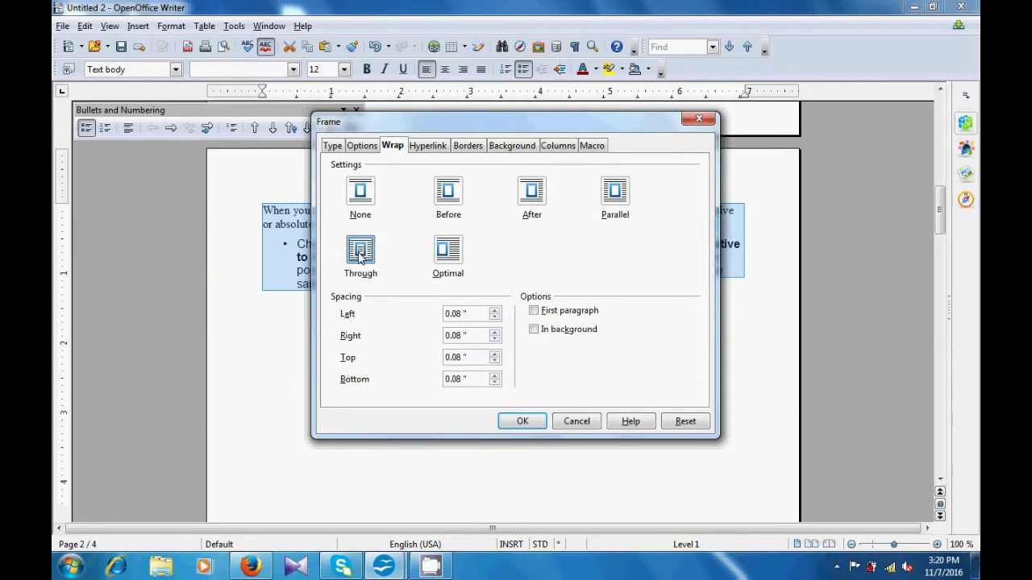
Give the frame a 5.00 pt box border and a single column, and apply.
left_click(466, 146)
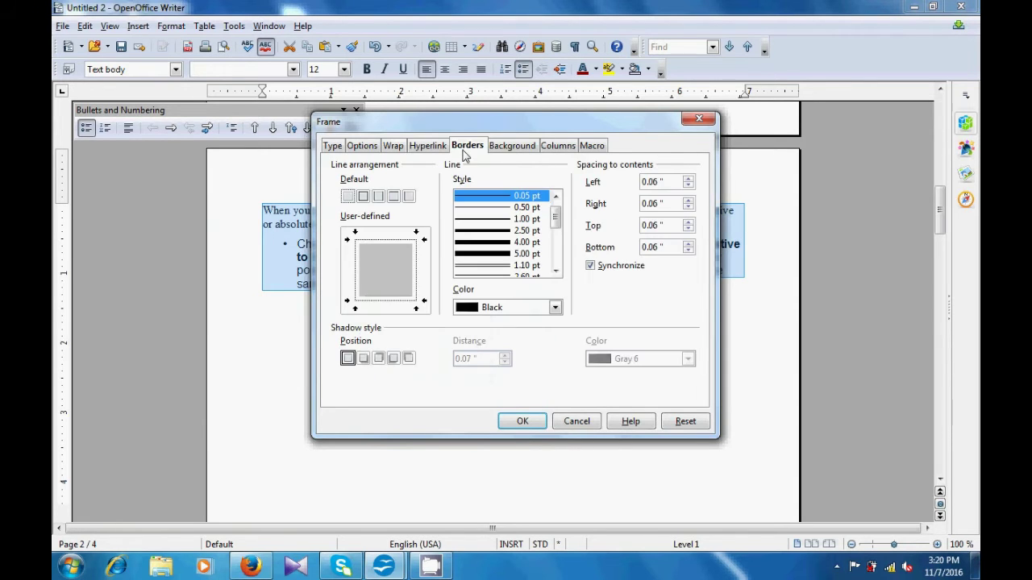
left_click(480, 254)
left_click(363, 196)
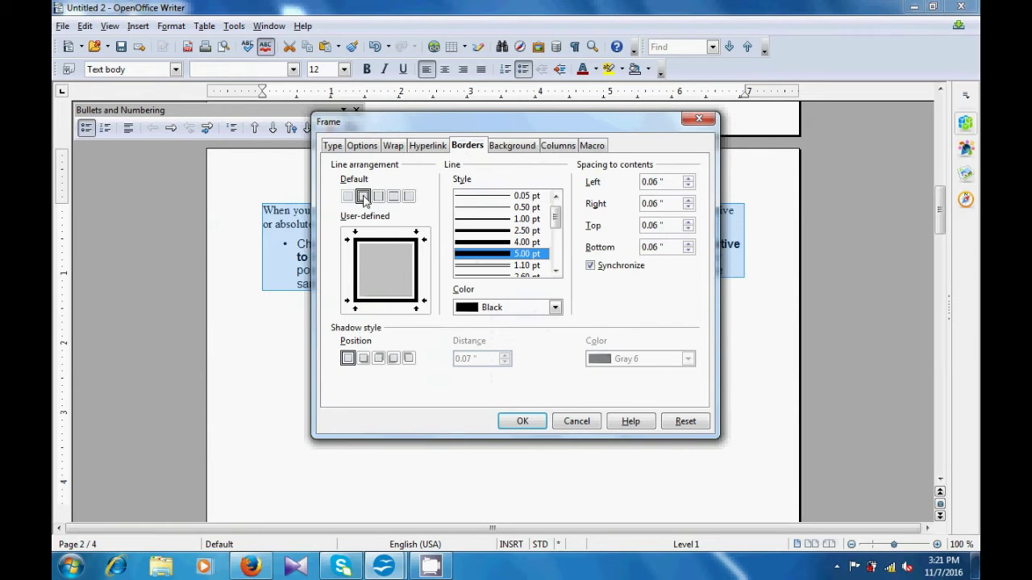
left_click(549, 147)
left_click(413, 193)
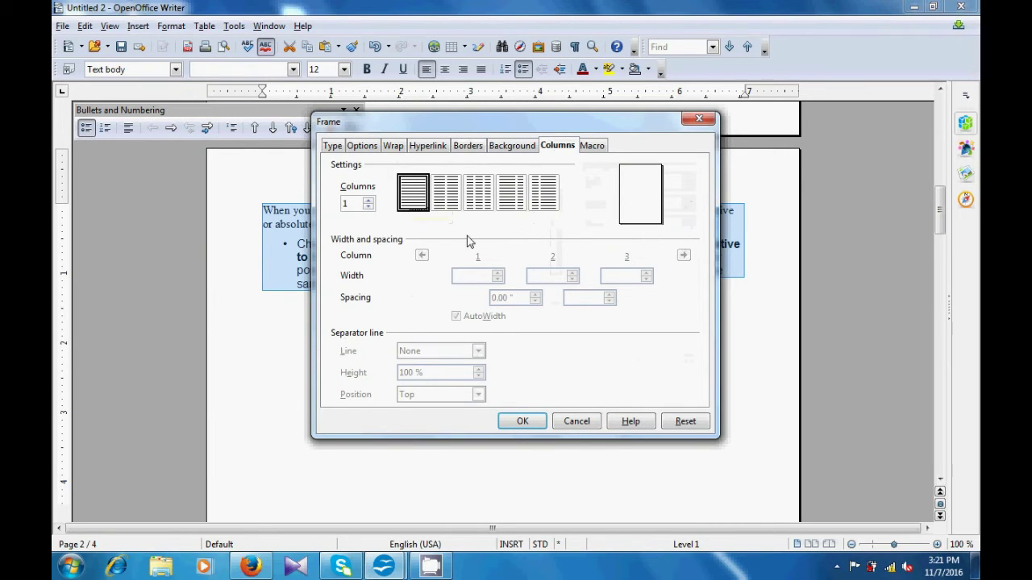
left_click(522, 421)
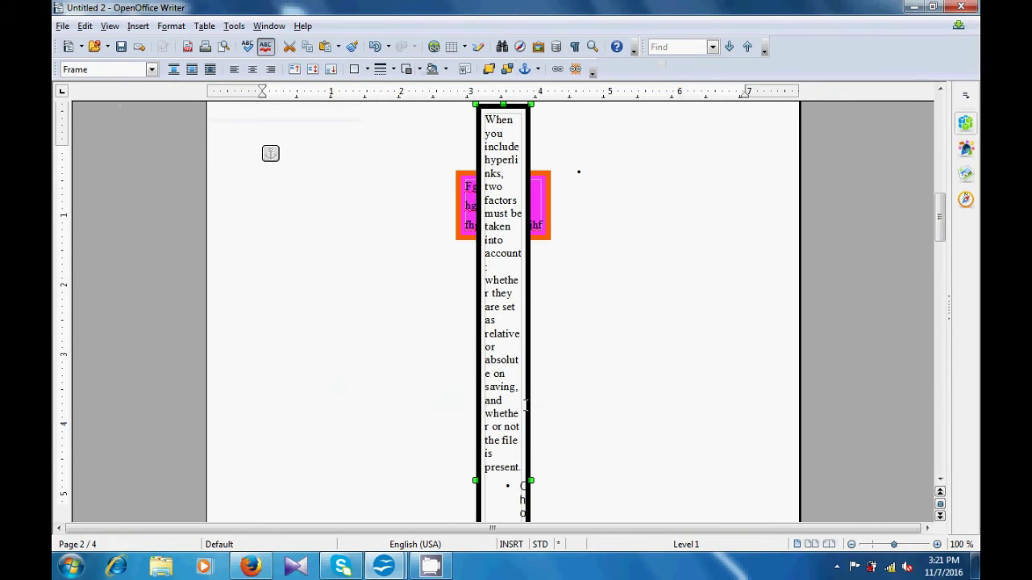
Drag the new text frame to the right of the pink box.
left_click_drag(487, 228, 628, 232)
scroll(628, 232, "up", 3)
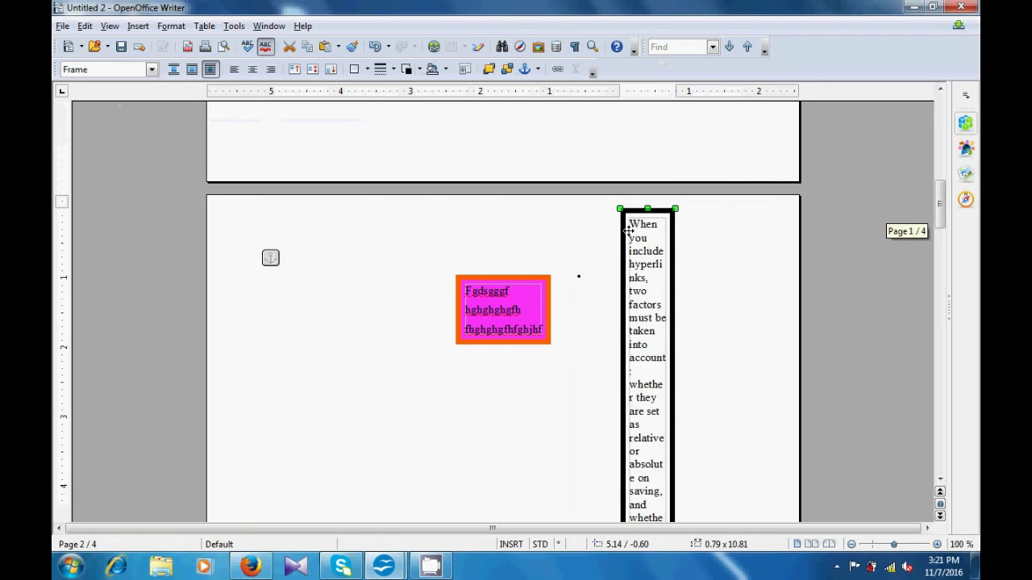
scroll(627, 230, "down", 12)
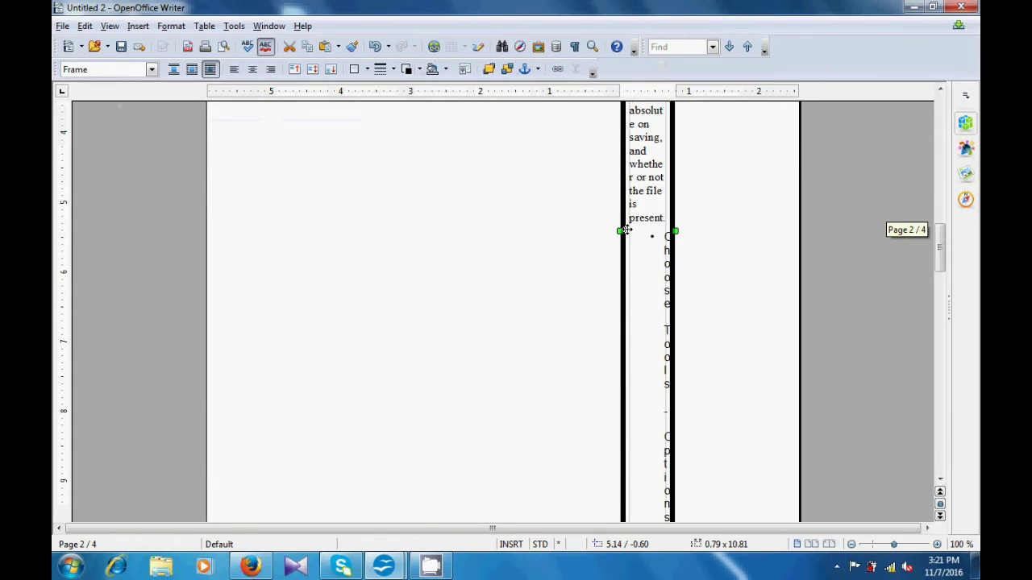
scroll(628, 230, "down", 2)
scroll(627, 230, "up", 12)
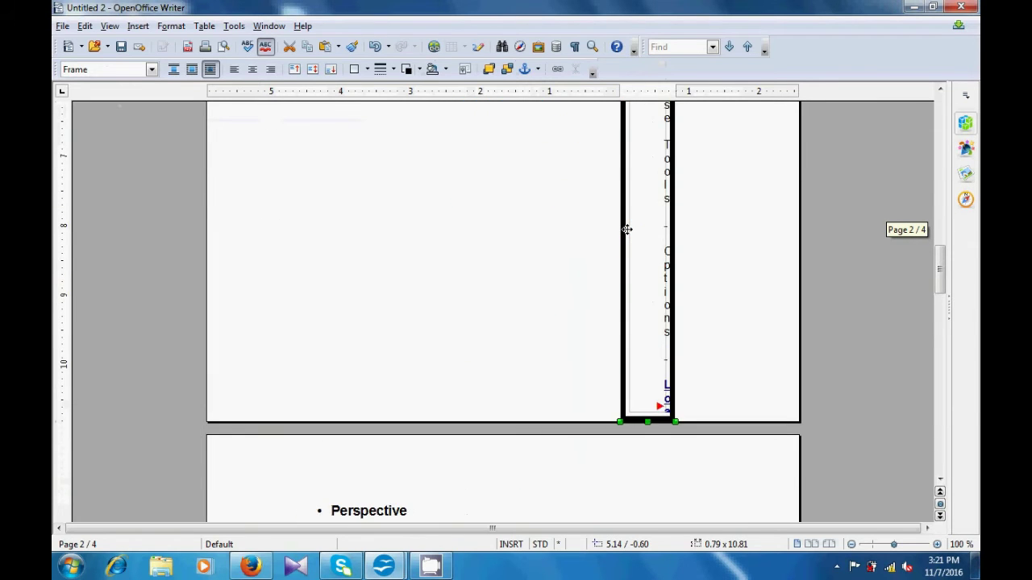
scroll(628, 230, "up", 3)
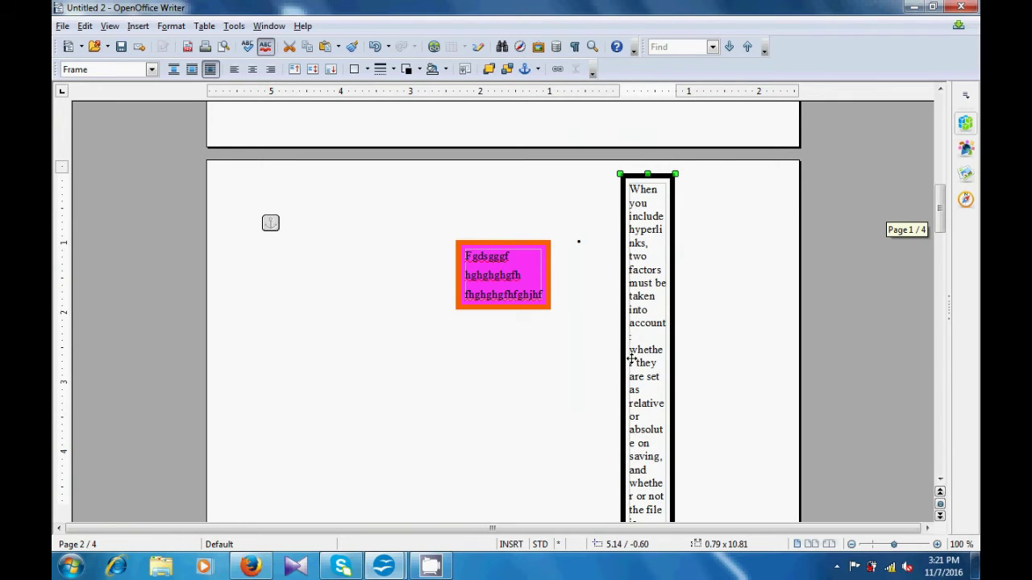
left_click(521, 352)
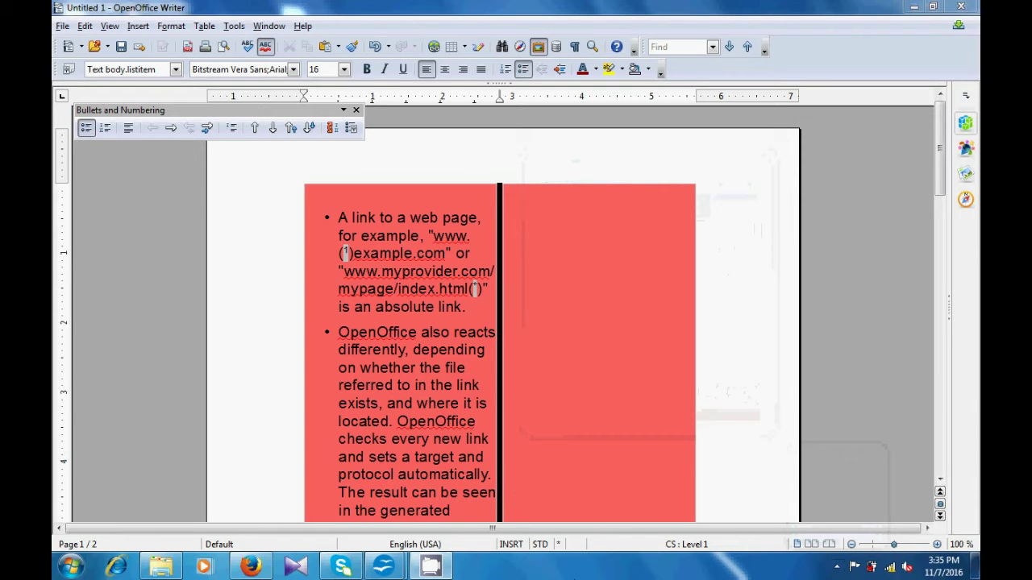
Bring the Untitled 2 document window back to the front from the taskbar.
mouse_move(386, 566)
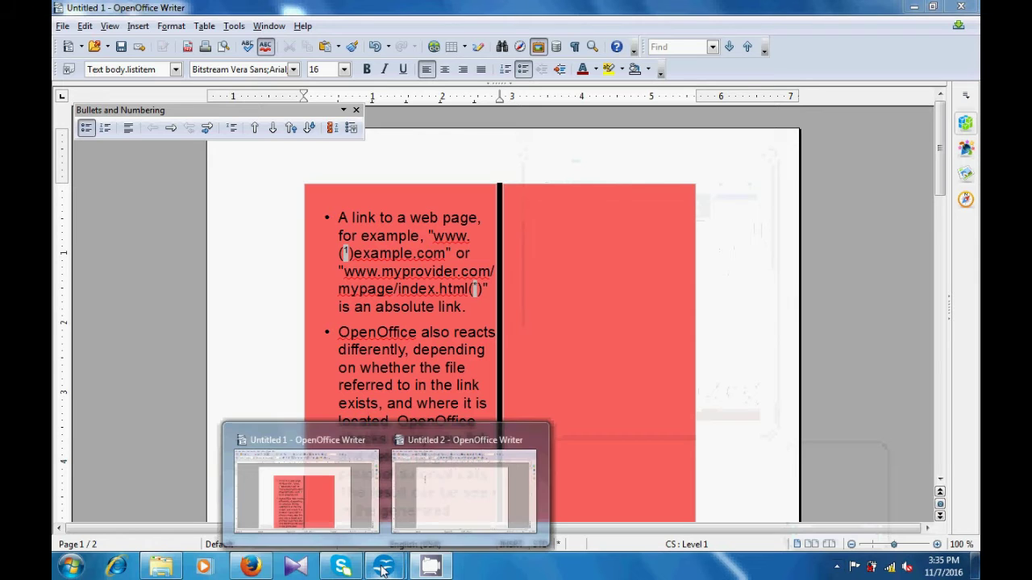
left_click(424, 501)
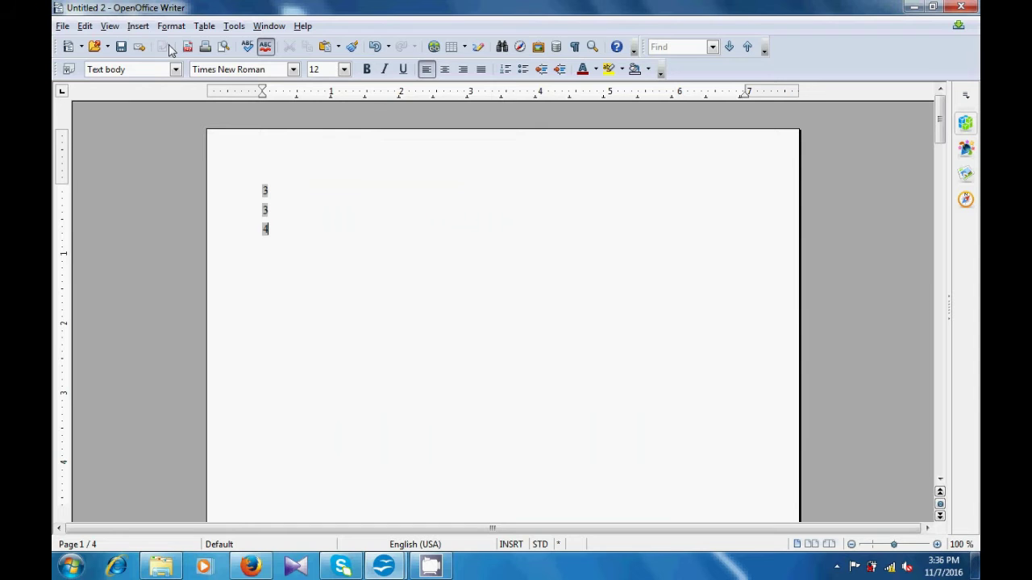
Choose Insert > Envelope to show the envelope settings.
left_click(138, 26)
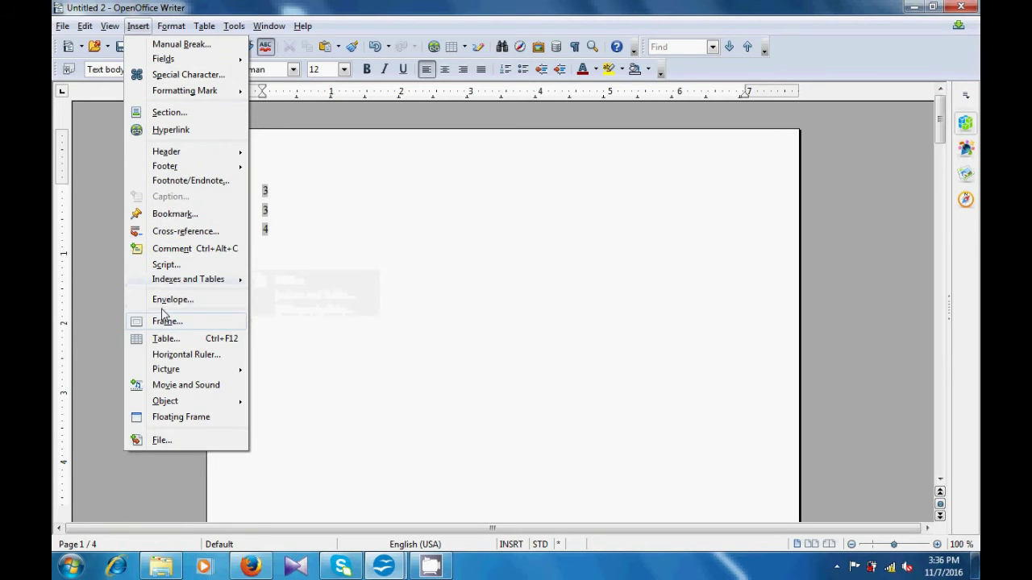
left_click(165, 299)
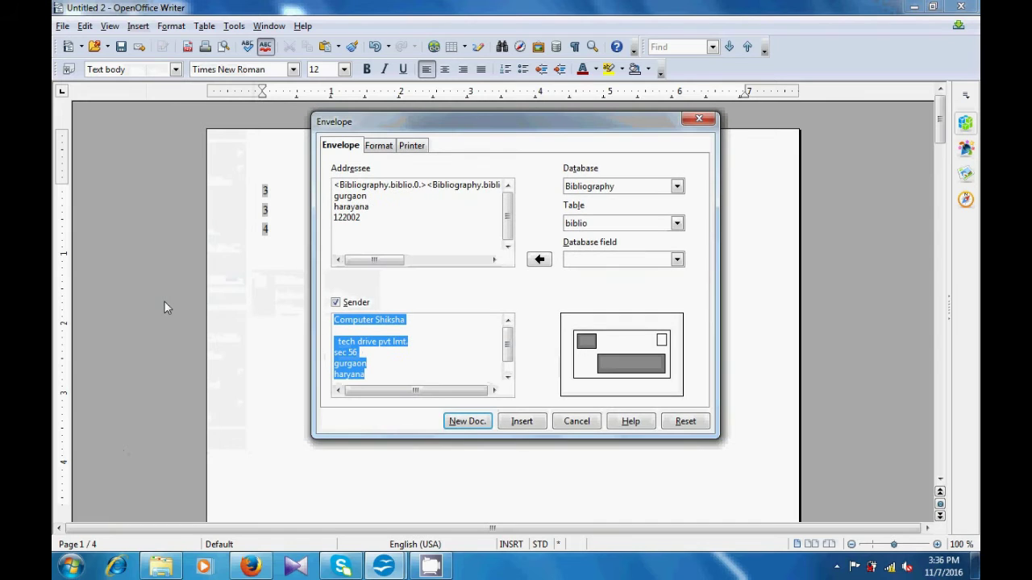
Delete all the addressee text and keep the Sender checkbox enabled.
left_click(382, 223)
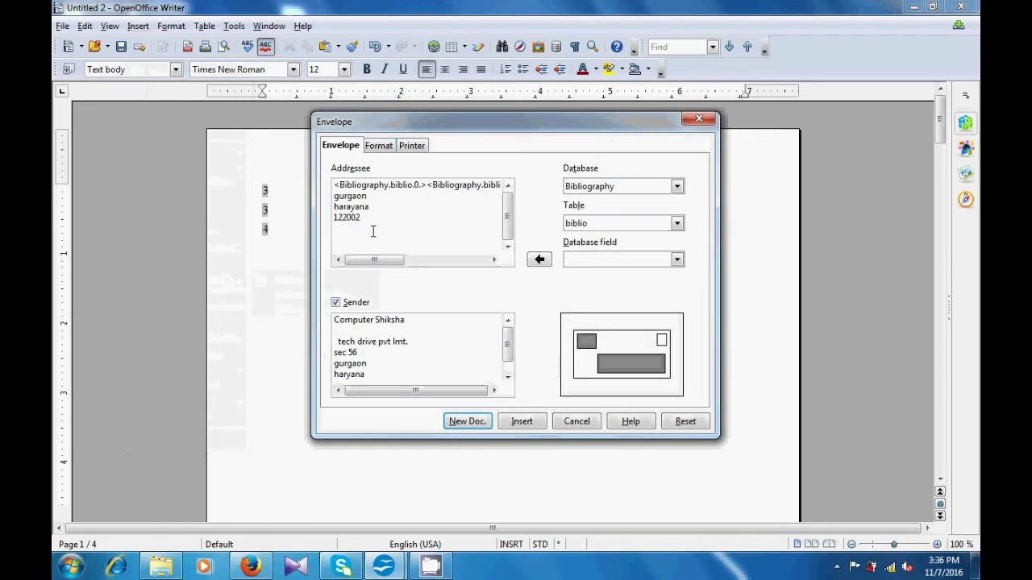
key("ctrl+a")
key("Delete")
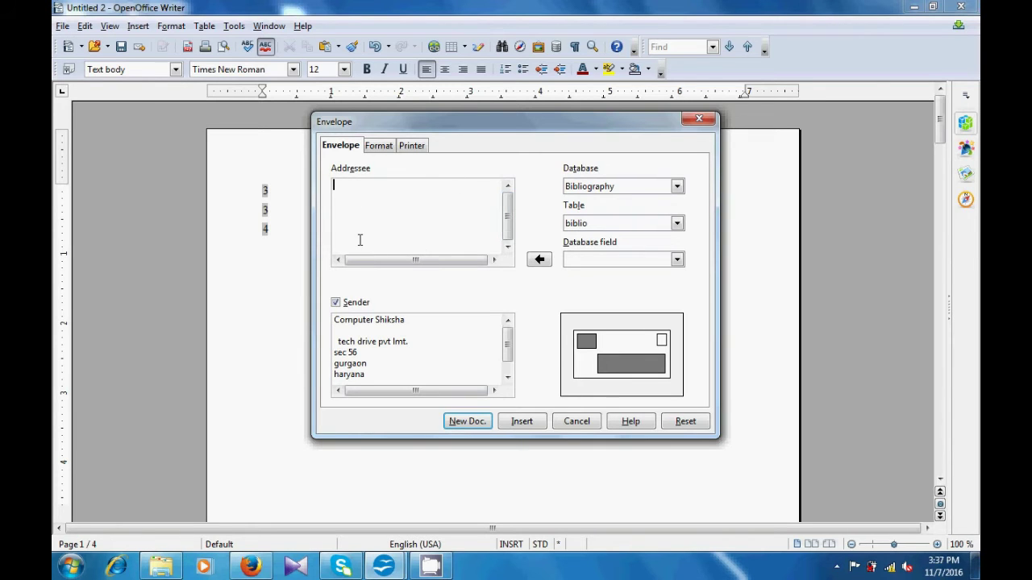
left_click(336, 302)
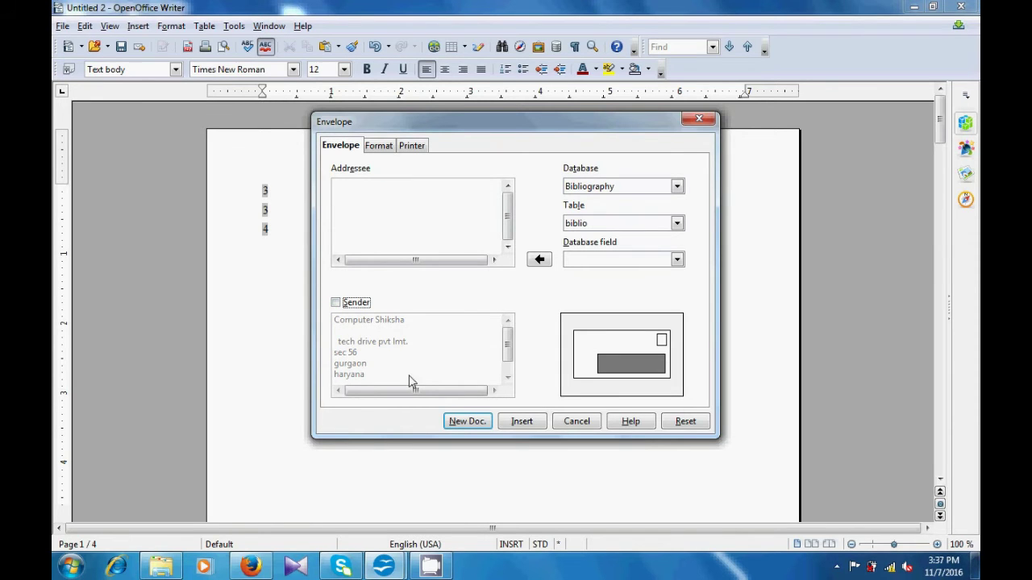
left_click(336, 303)
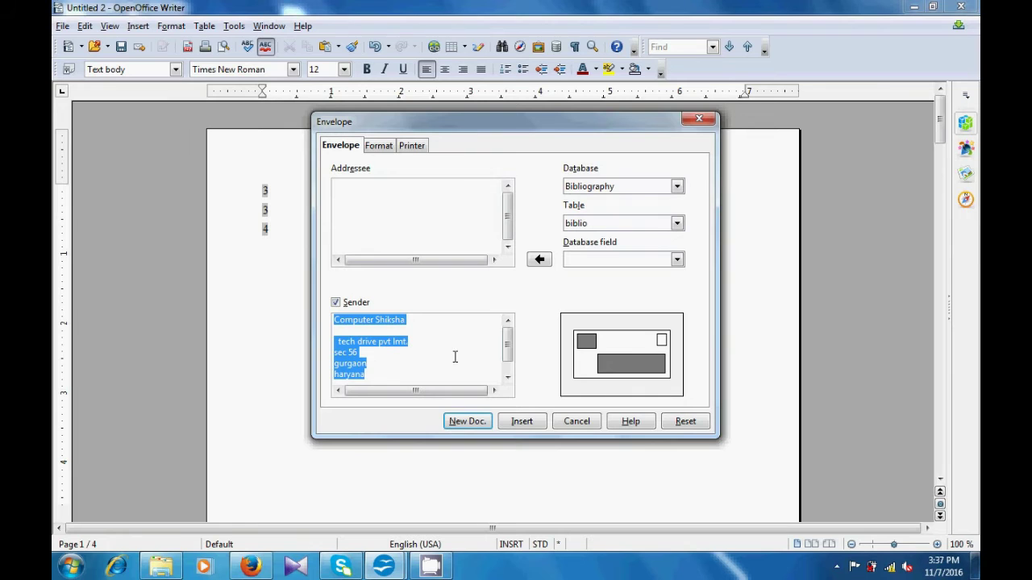
left_click(358, 189)
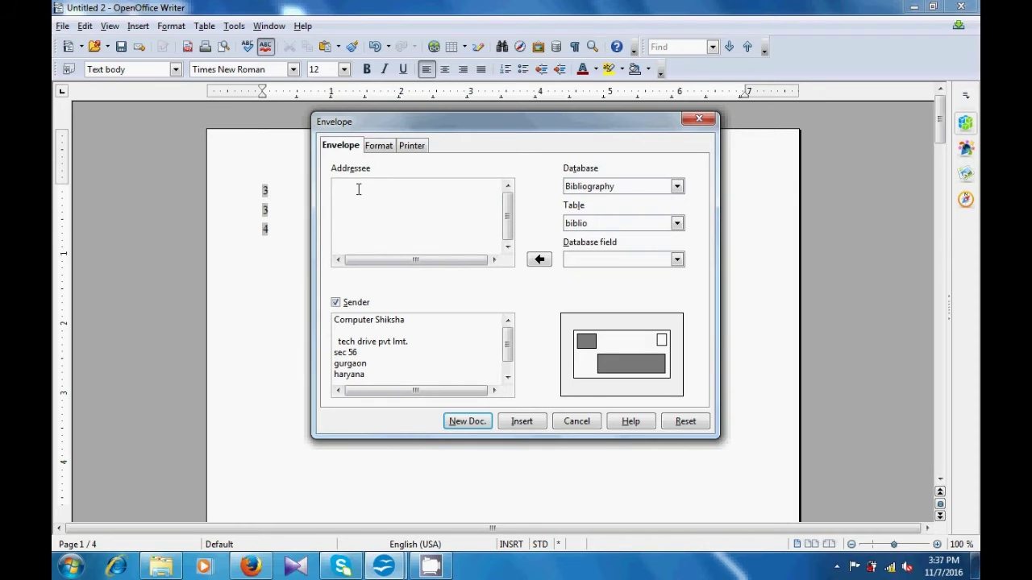
Type the recipient's company name and the start of their street address in Addressee.
type("Co")
type("pu")
key("BackSpace")
key("BackSpace")
type("mputer Shiksha")
key("Return")
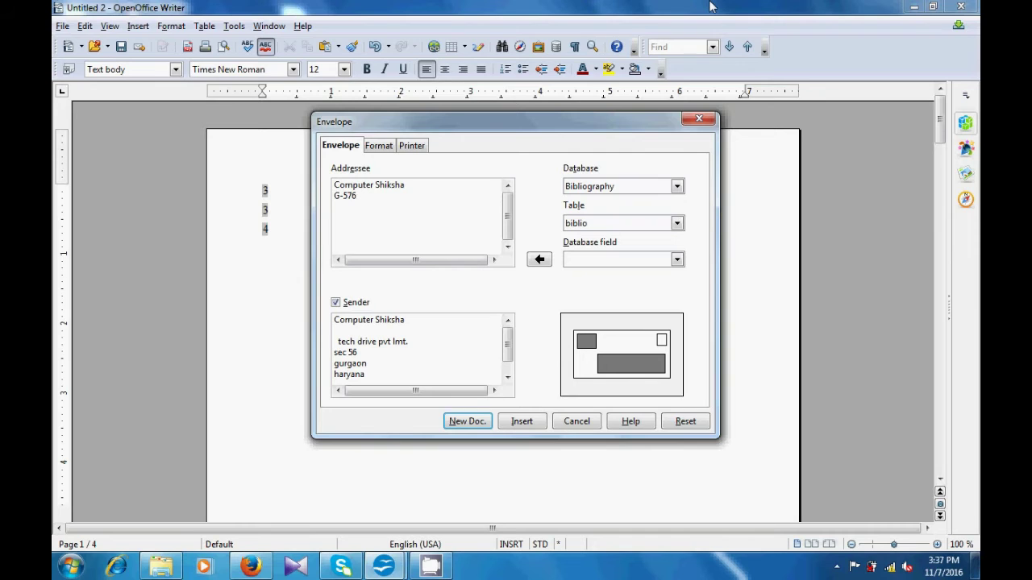
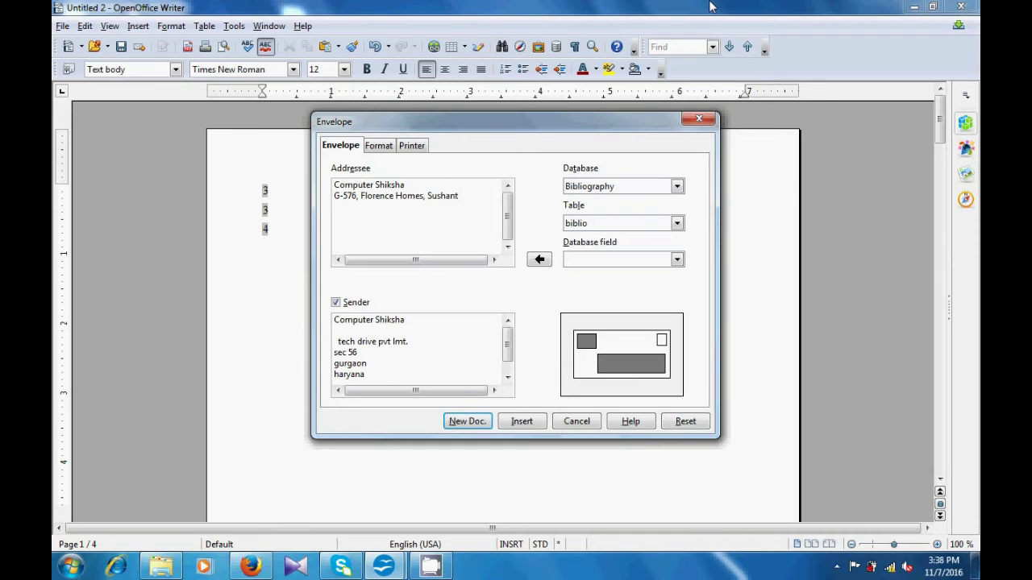
Correct the recipient's street line and add the sector number.
key("BackSpace")
key("BackSpace")
key("BackSpace")
key("BackSpace")
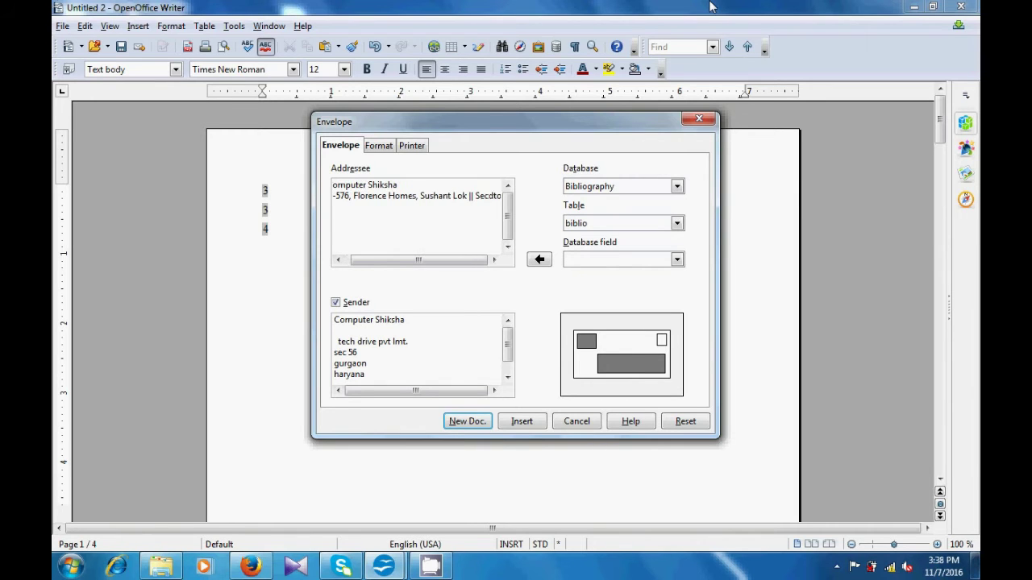
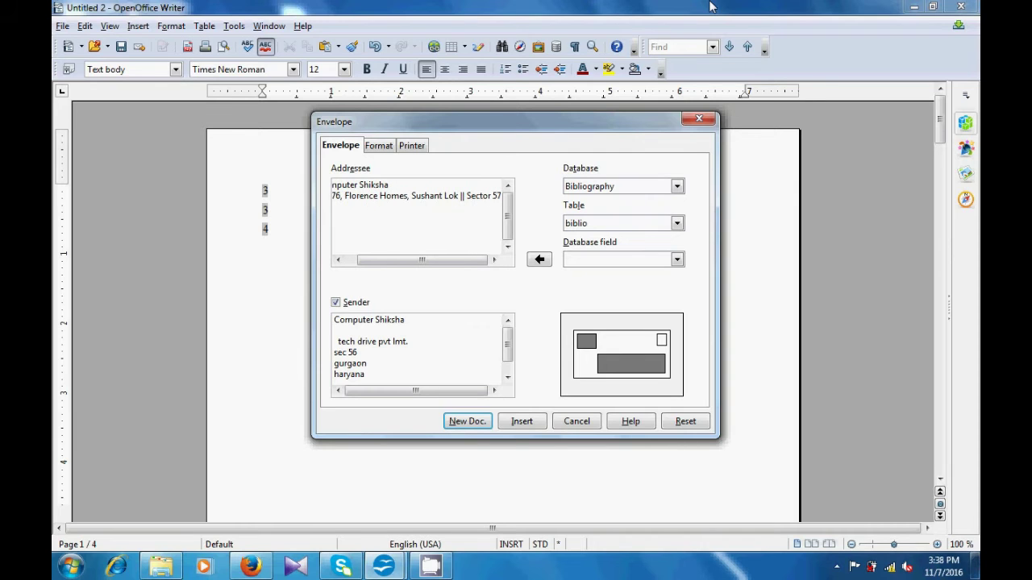
Add city, state and PIN code lines and edit the sender's sector number.
key("Return")
type("Gurgaon")
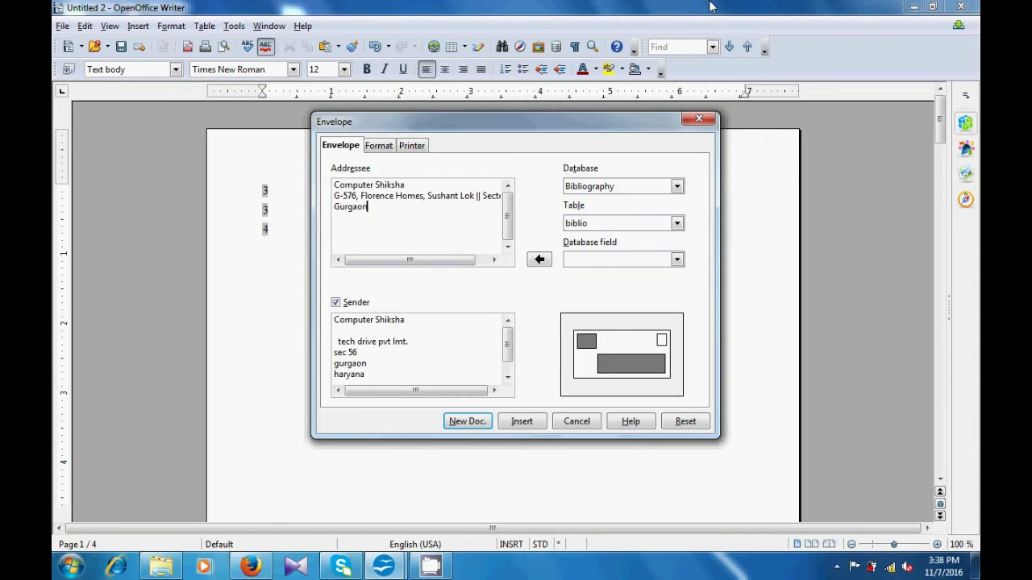
key("Return")
type("Harayana")
key("Return")
type("12200")
type("11")
Insert the envelope as the document's new first page, then place the cursor in the recipient address.
left_click(521, 422)
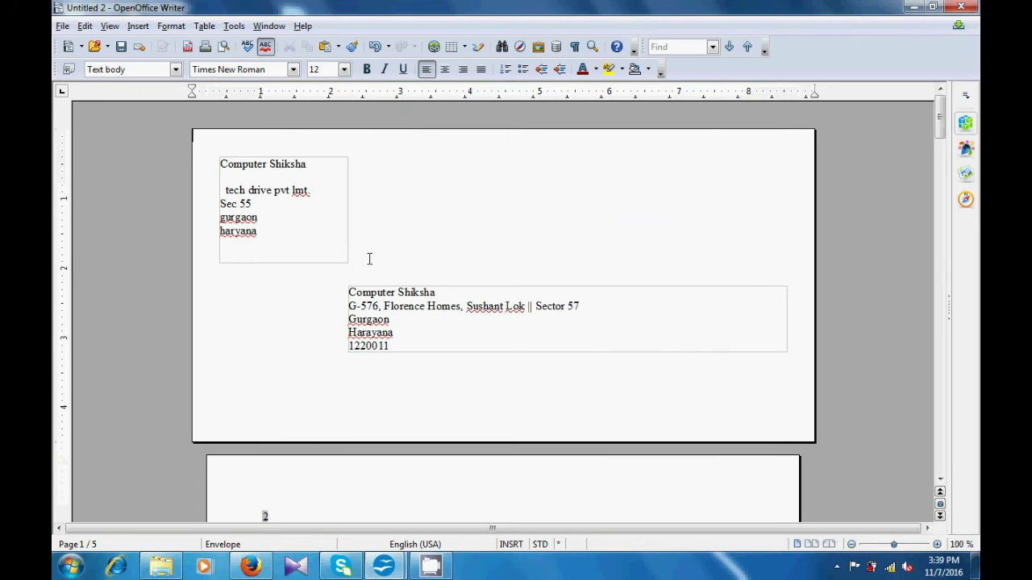
left_click(594, 313)
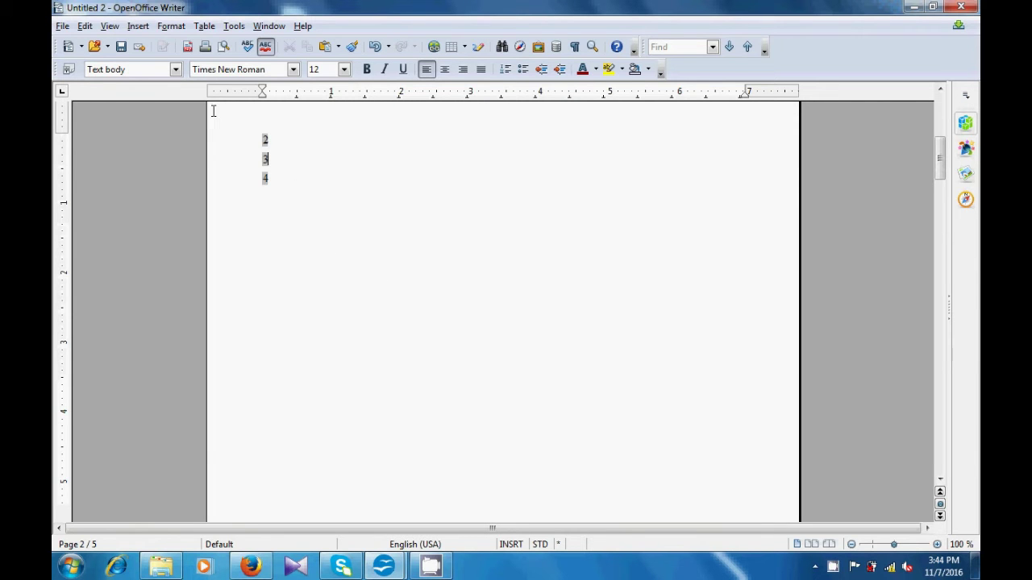
Pick the first blue rule from the Insert Horizontal Rule selection list.
left_click(138, 27)
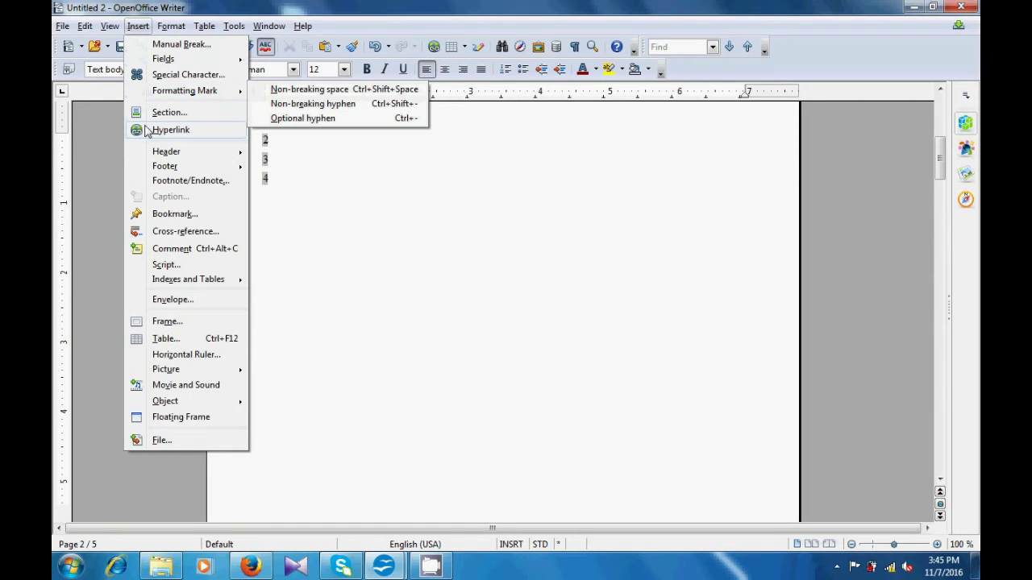
mouse_move(151, 169)
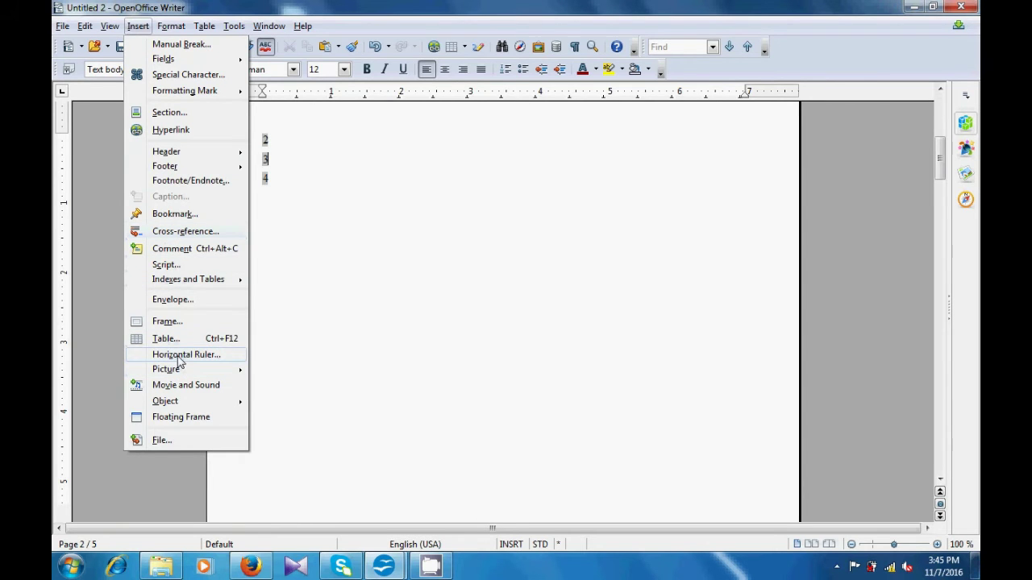
left_click(179, 355)
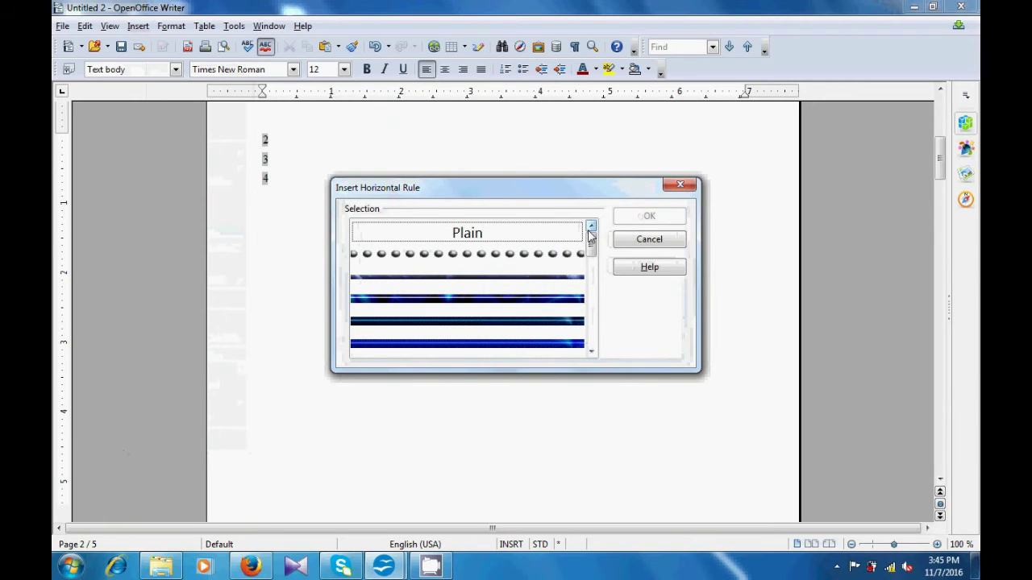
left_click_drag(591, 245, 590, 250)
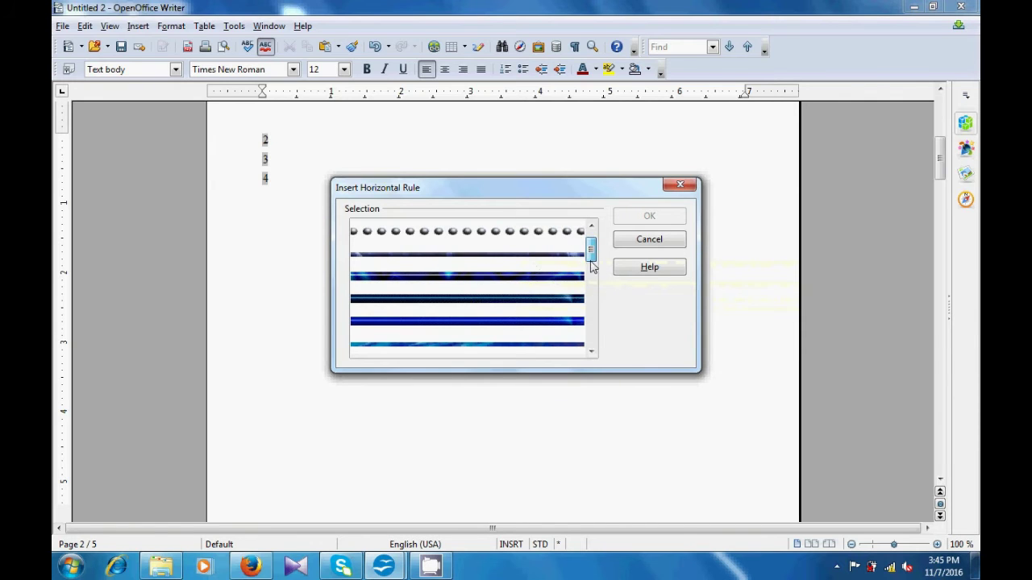
left_click_drag(590, 250, 593, 290)
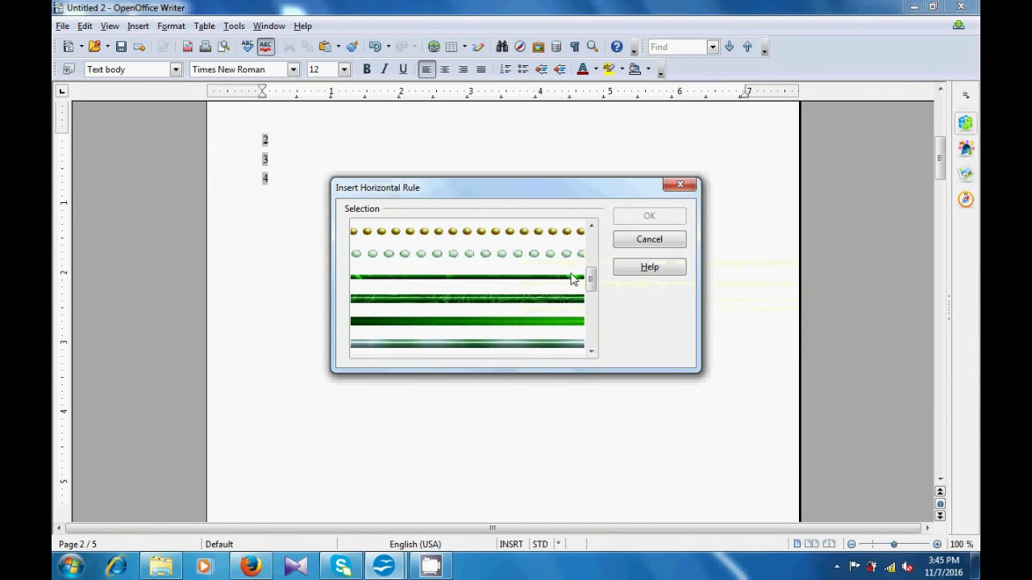
left_click_drag(591, 282, 592, 239)
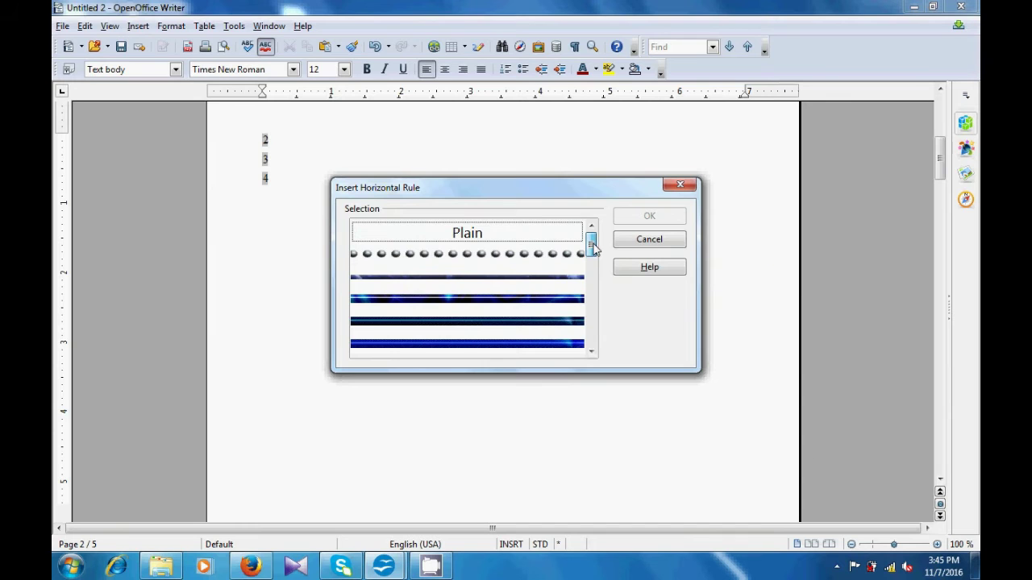
left_click(574, 282)
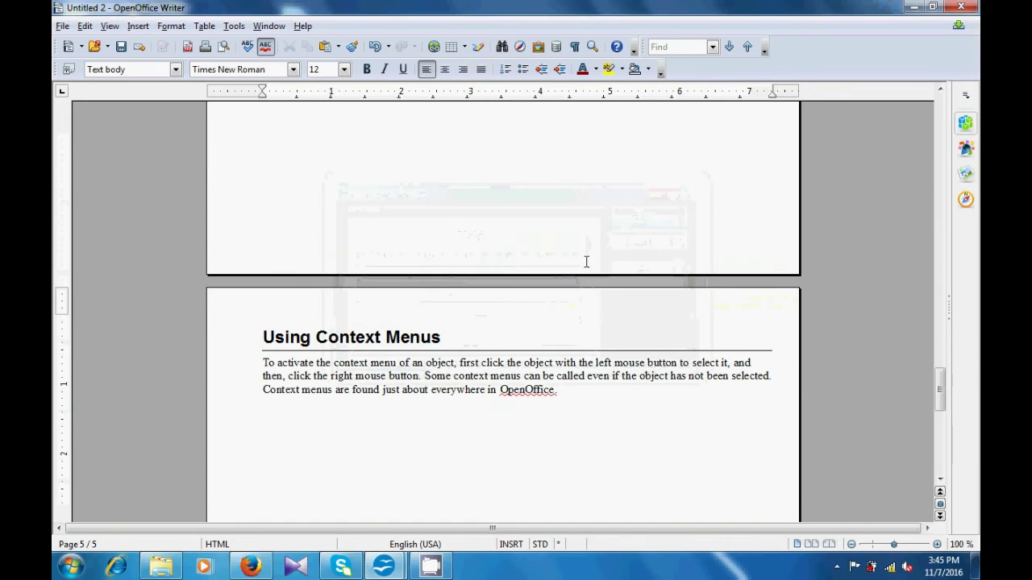
Add an empty bullet line after the 'circles.' sentence in the Perspective section.
scroll(564, 254, "up", 10)
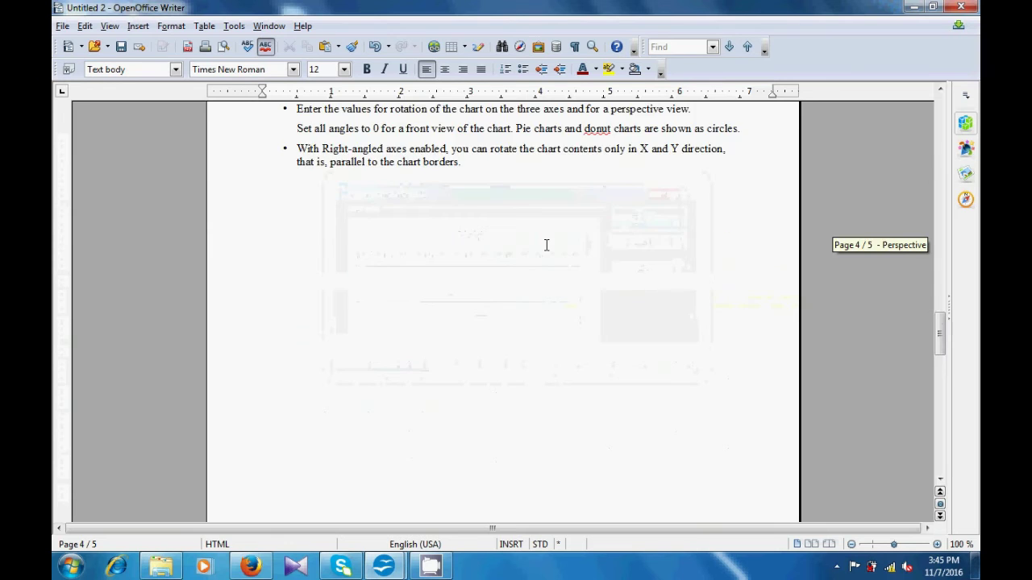
scroll(545, 244, "up", 10)
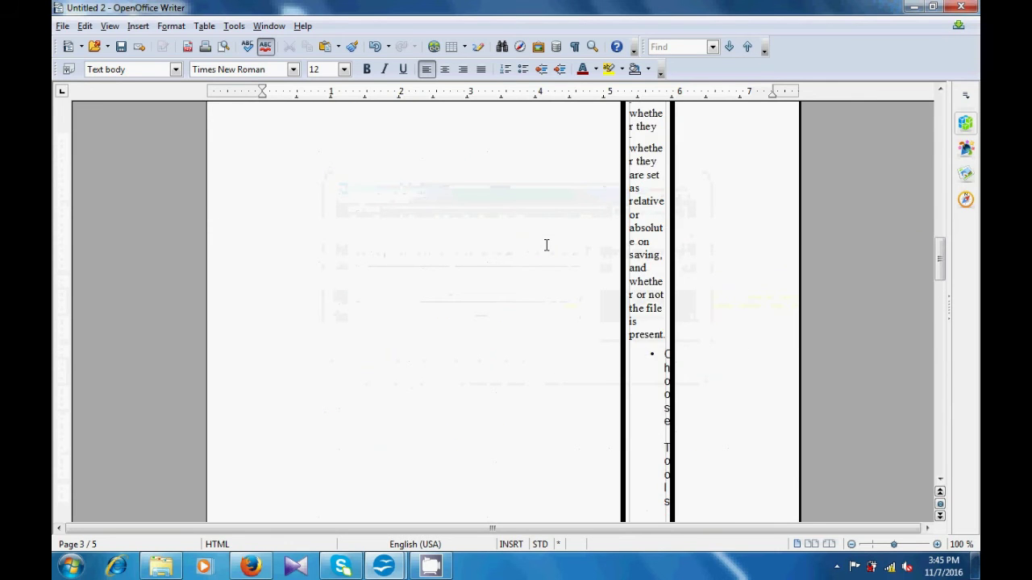
scroll(546, 245, "up", 10)
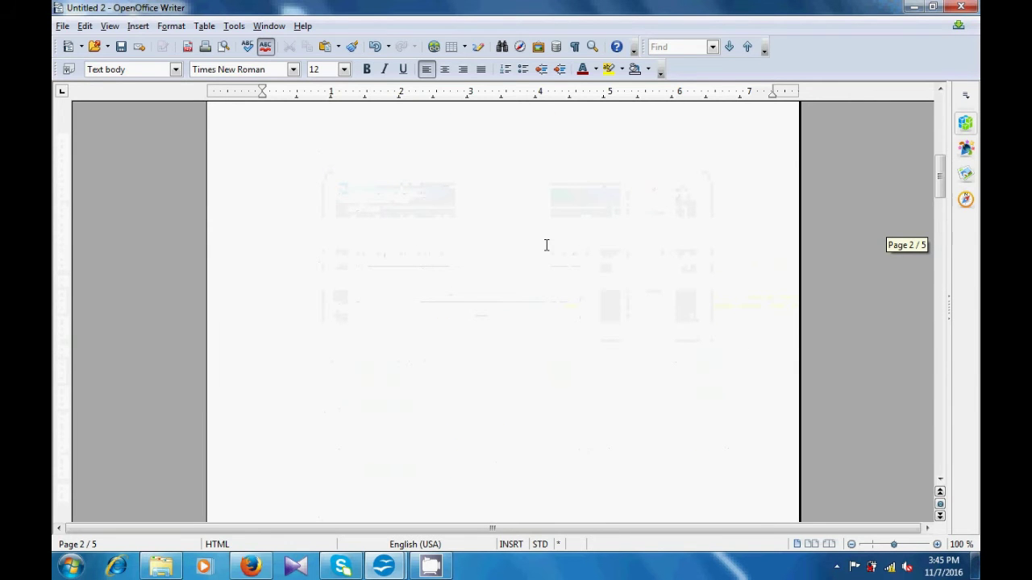
scroll(546, 244, "up", 3)
scroll(546, 244, "up", 2)
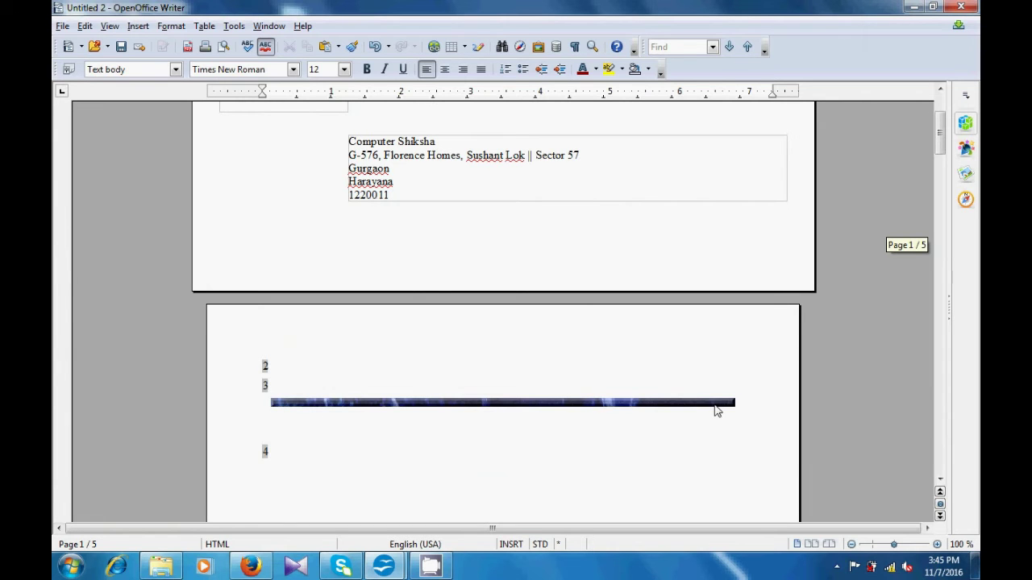
scroll(459, 357, "down", 15)
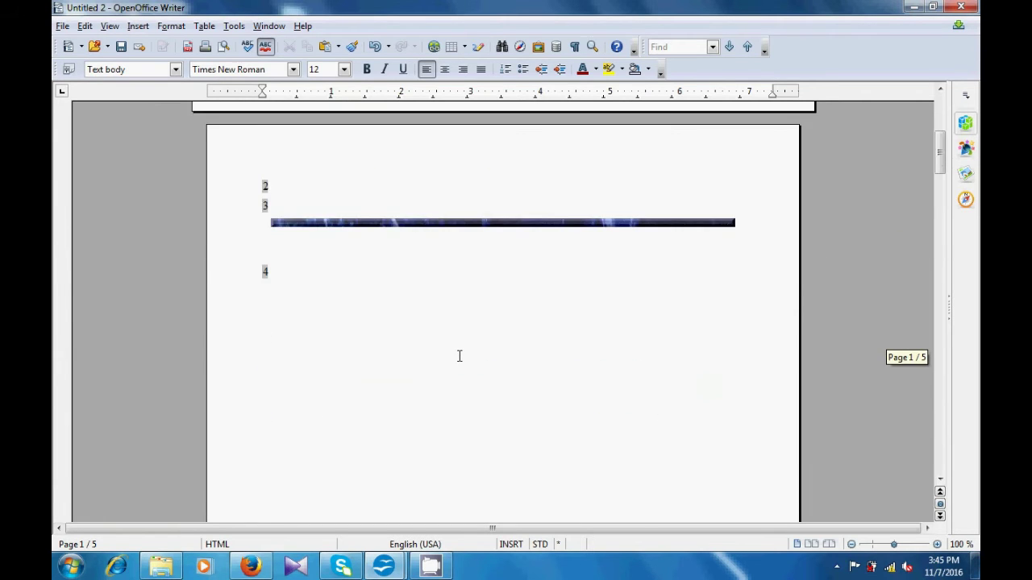
scroll(463, 356, "down", 10)
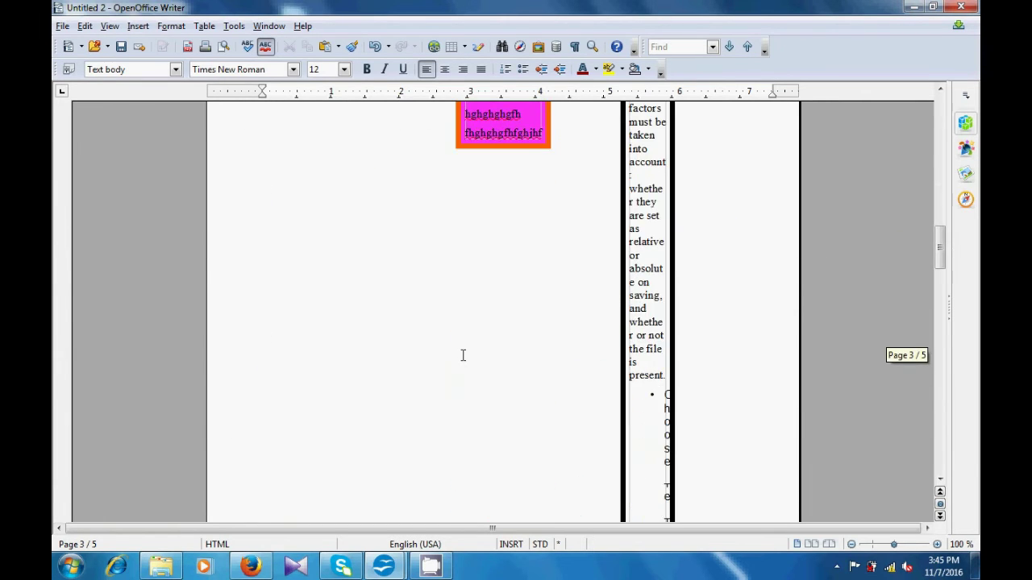
scroll(463, 355, "down", 6)
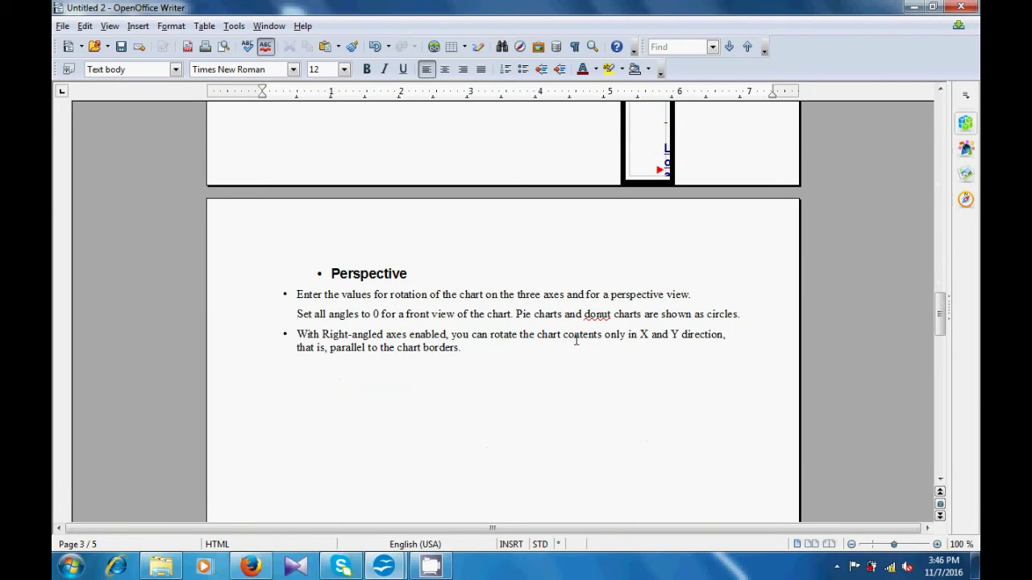
left_click(750, 313)
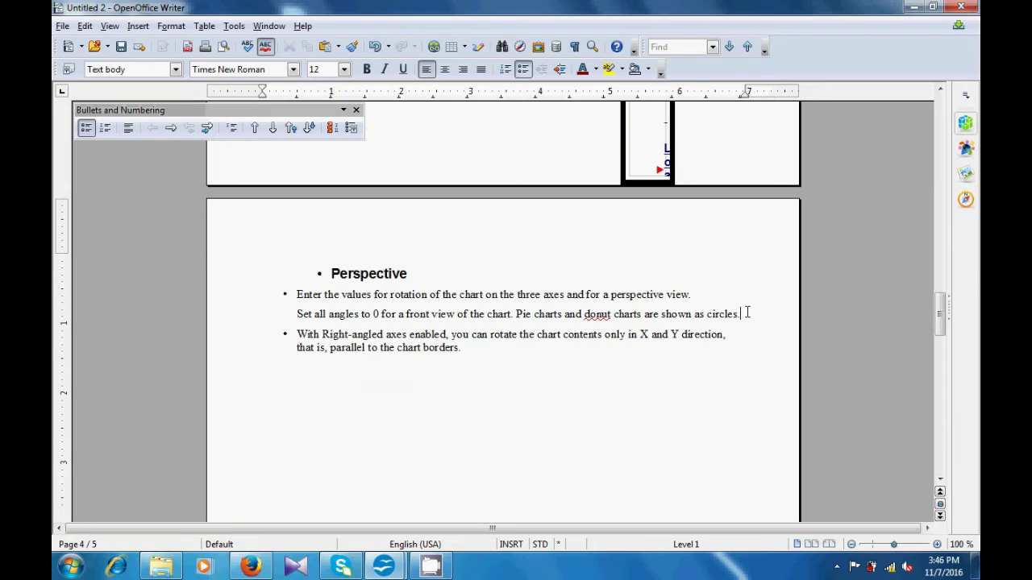
key("Return")
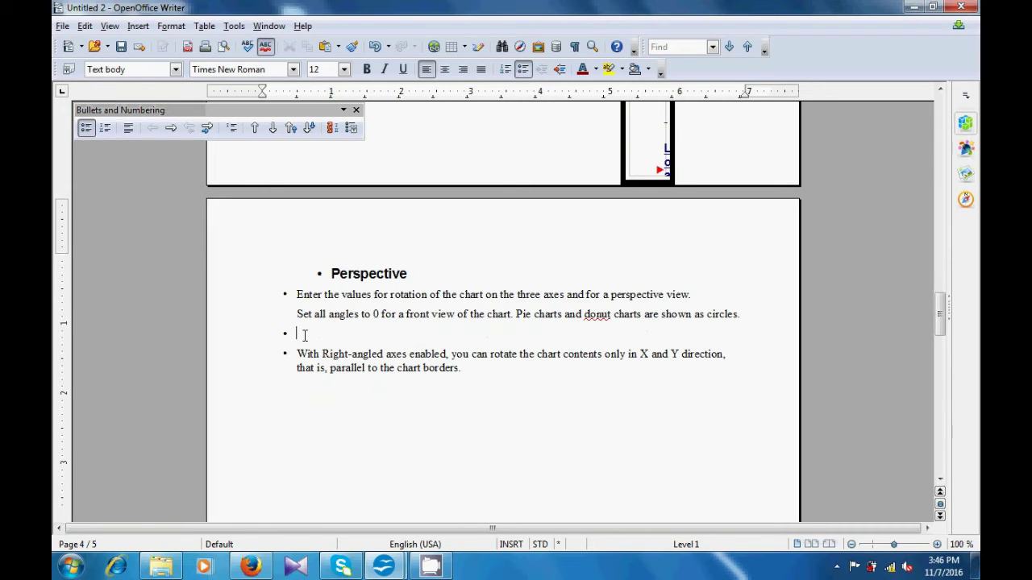
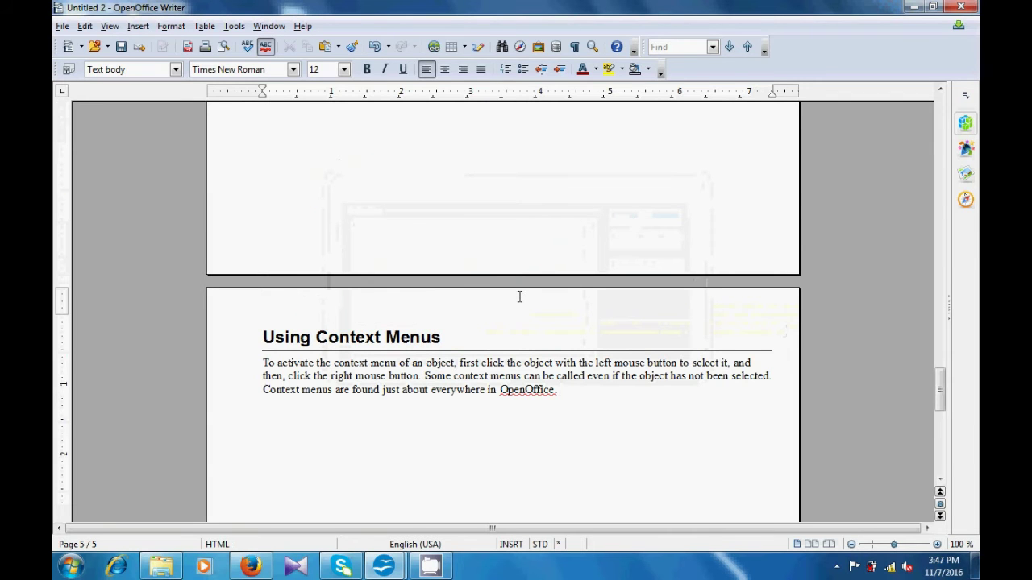
Scroll up from page 5 to the top of page 2, with its shaded numbers and blue rule.
scroll(516, 297, "up", 5)
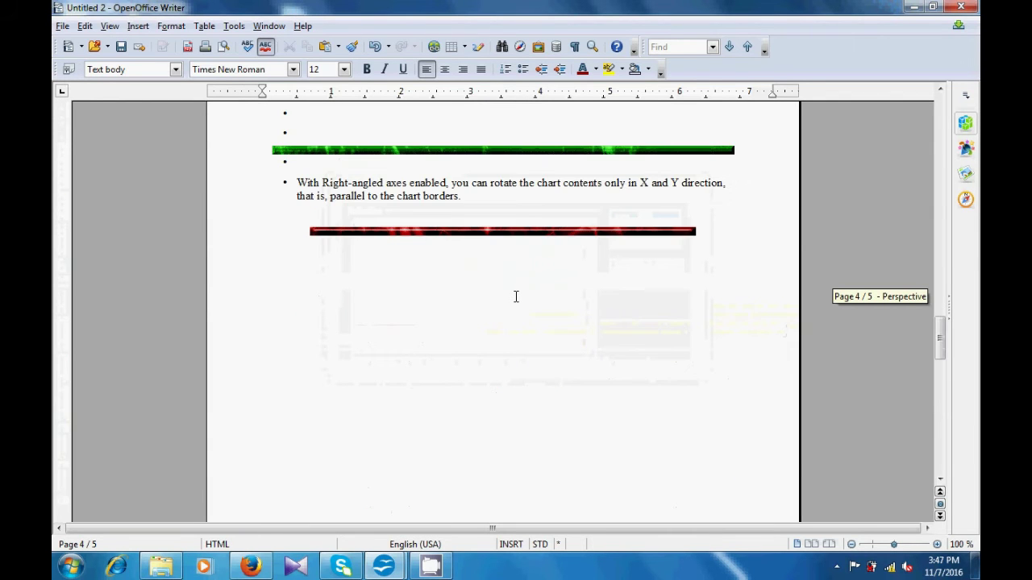
scroll(516, 296, "up", 2)
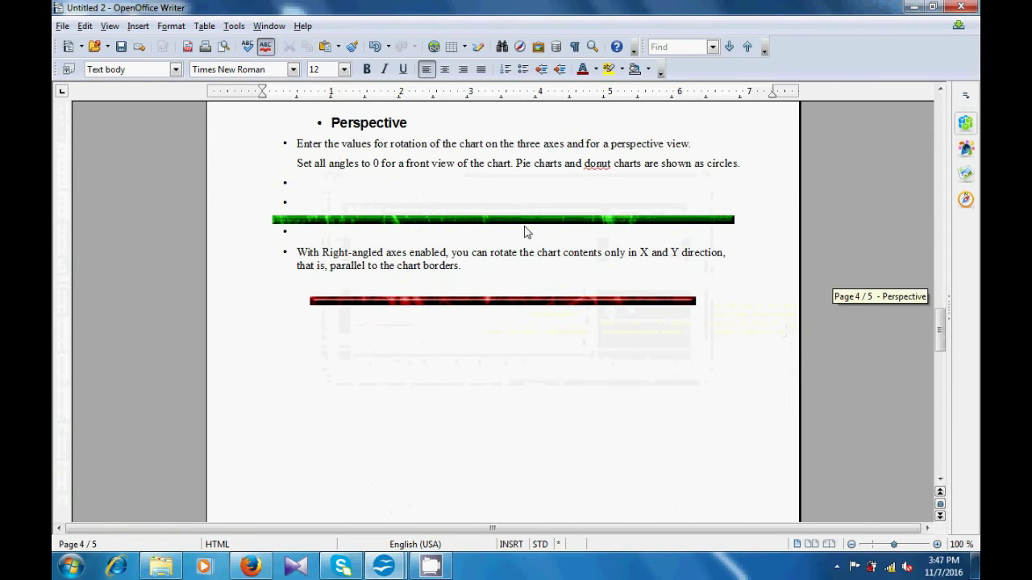
scroll(525, 232, "up", 15)
scroll(521, 230, "up", 12)
scroll(518, 229, "up", 8)
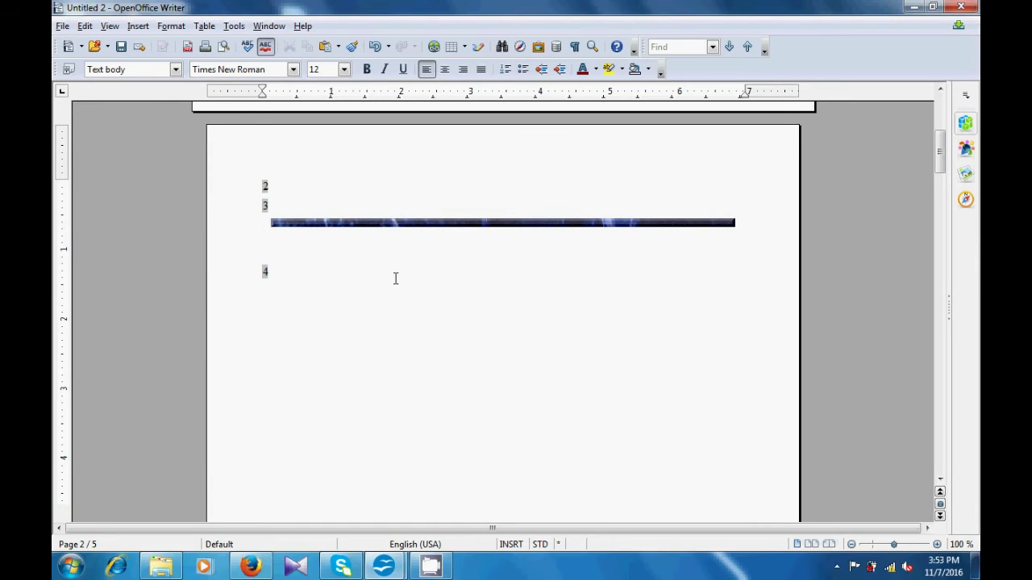
Choose Movie and Sound from the Insert menu.
left_click(139, 28)
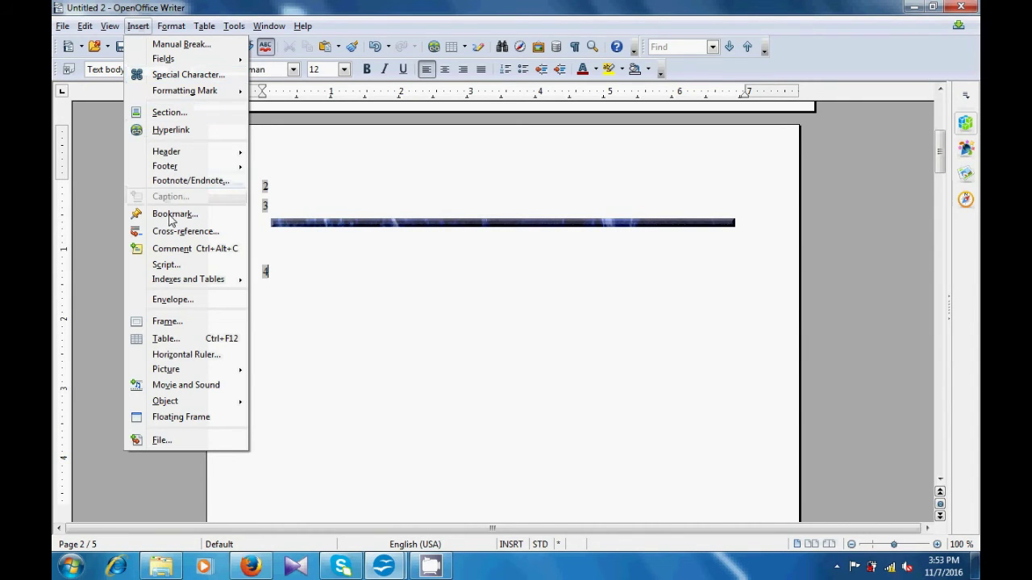
left_click(177, 387)
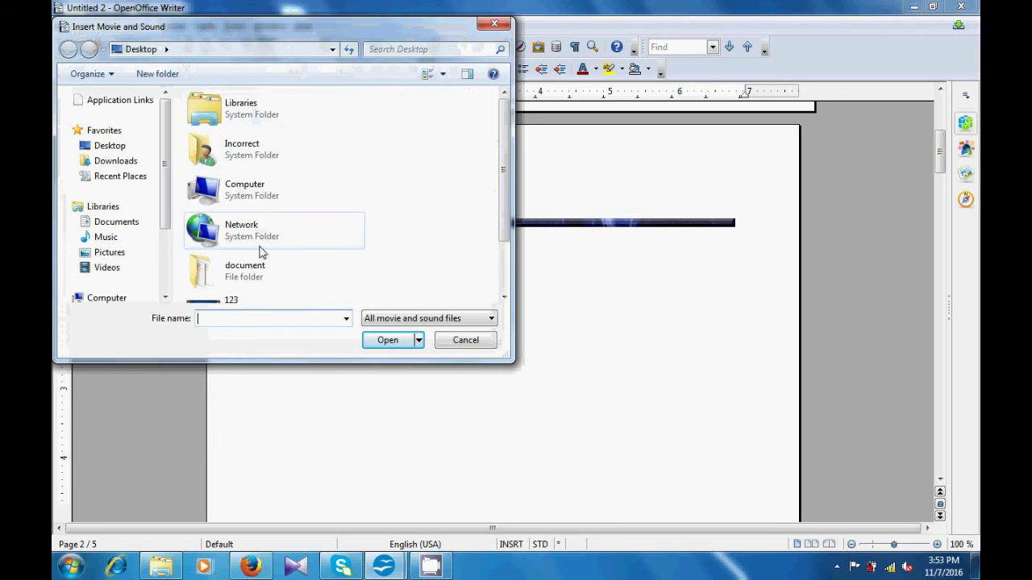
Browse to Libraries > Videos > Sample Videos and insert the Wildlife clip.
left_click(166, 50)
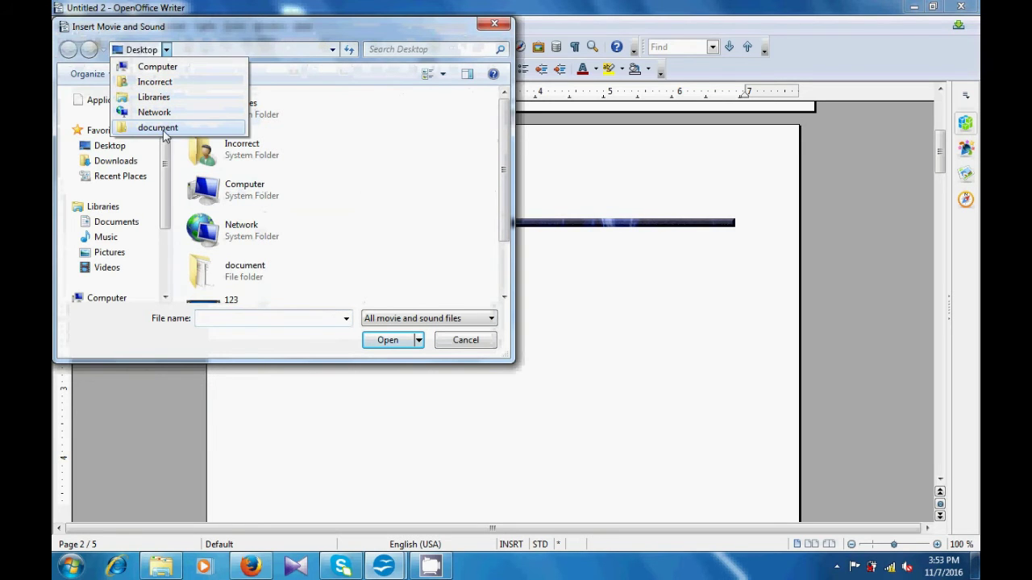
left_click(392, 135)
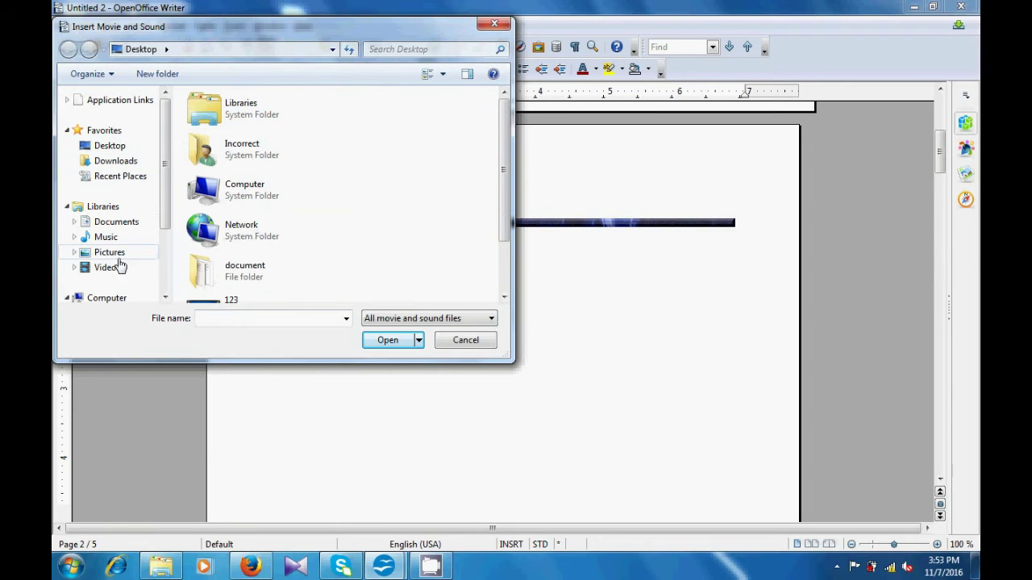
left_click(165, 297)
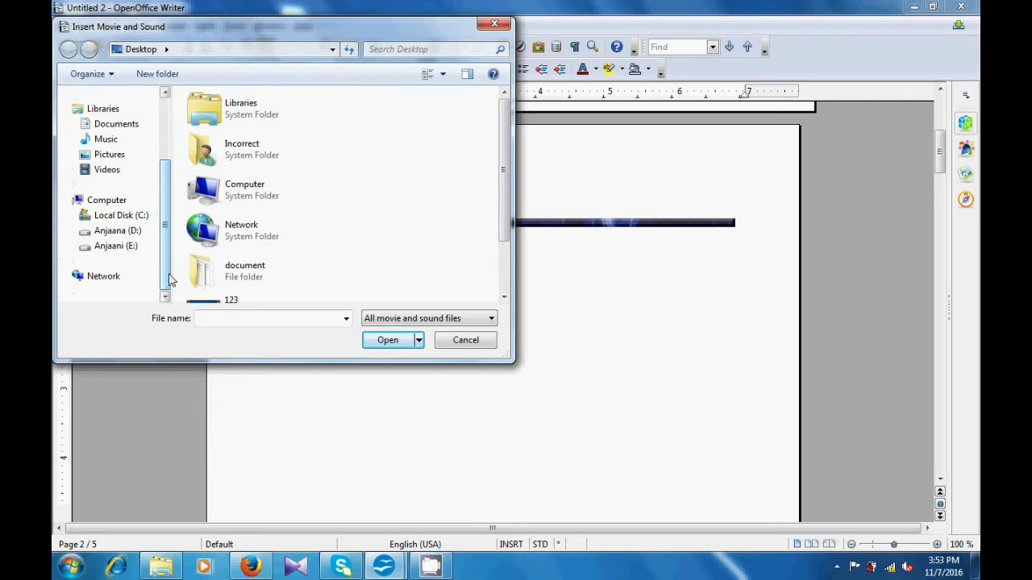
left_click_drag(166, 285, 163, 242)
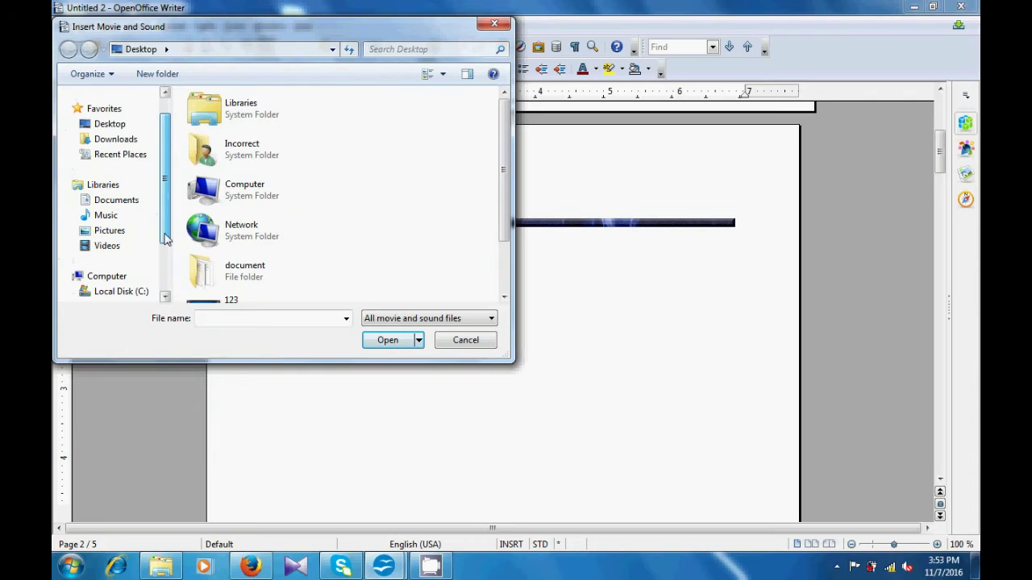
left_click(125, 245)
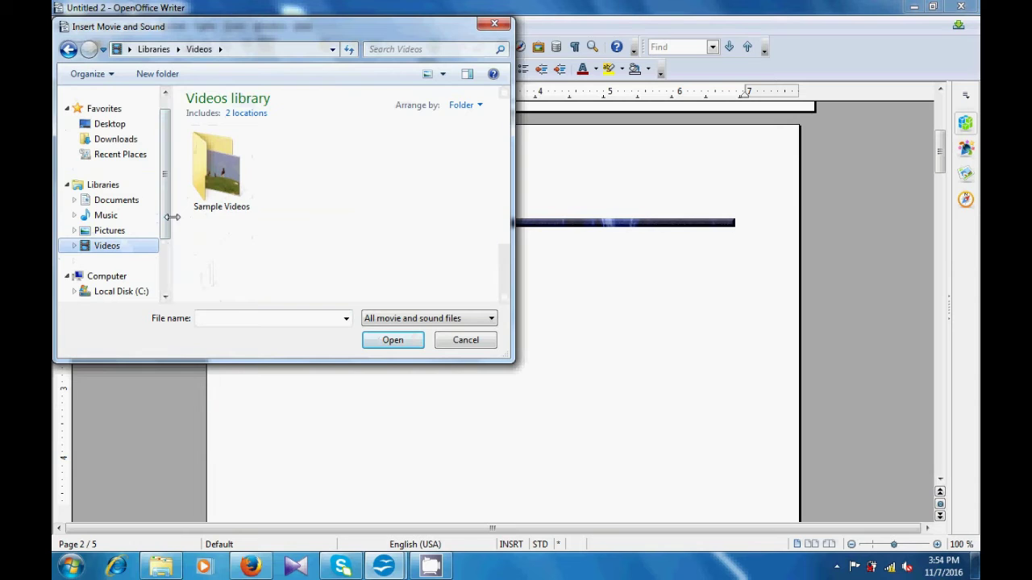
double_click(210, 202)
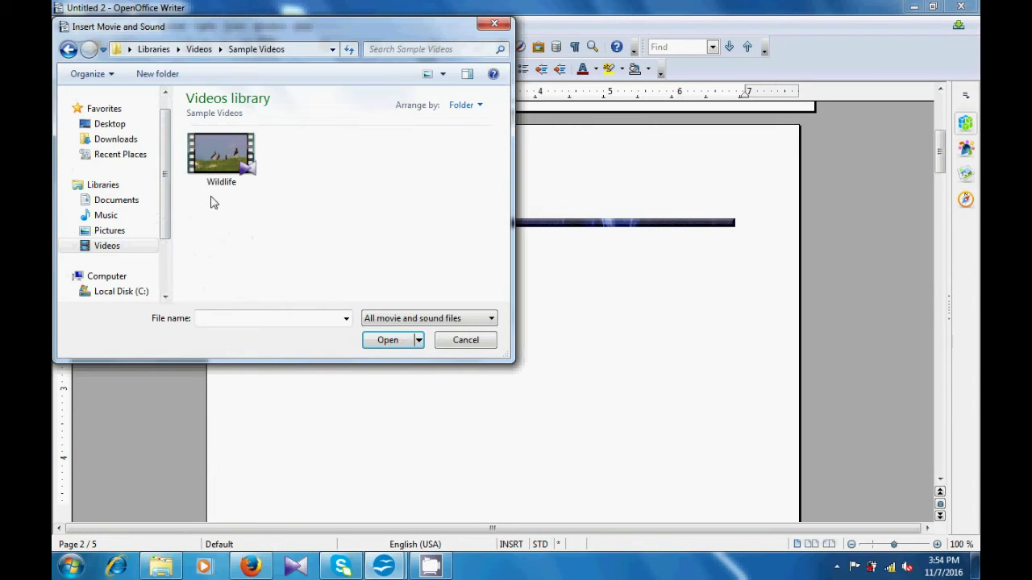
left_click(219, 167)
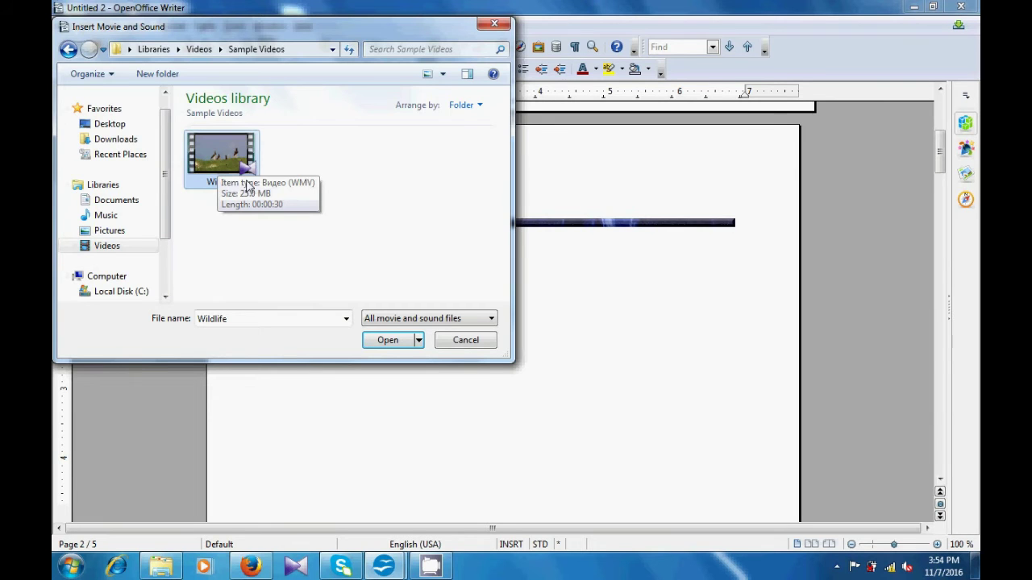
left_click(387, 339)
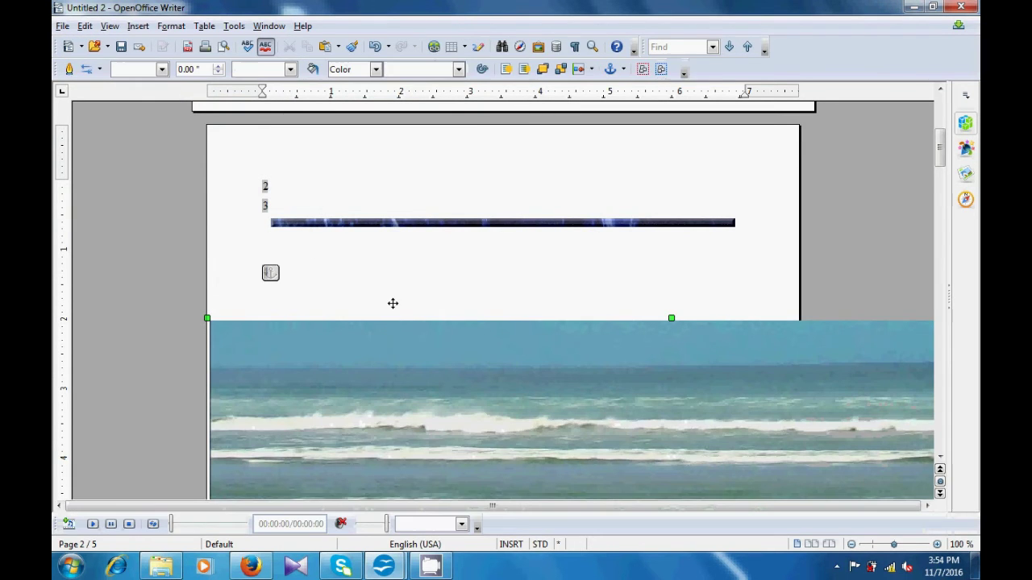
Check the 13.33 x 7.50 Wildlife clip below the blue rule, then select it.
scroll(398, 291, "down", 4)
scroll(398, 289, "down", 5)
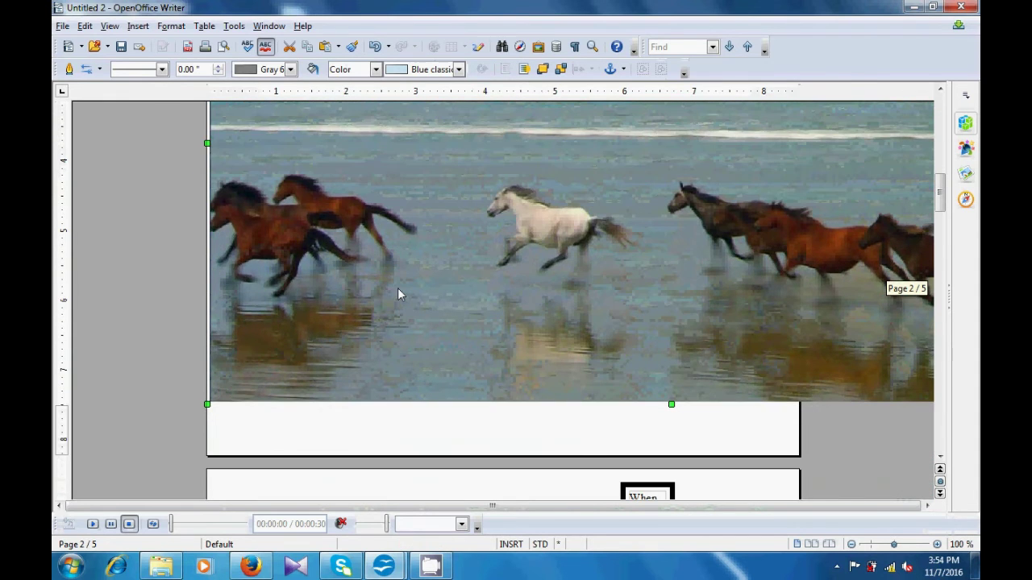
scroll(398, 288, "down", 2)
scroll(397, 287, "up", 3)
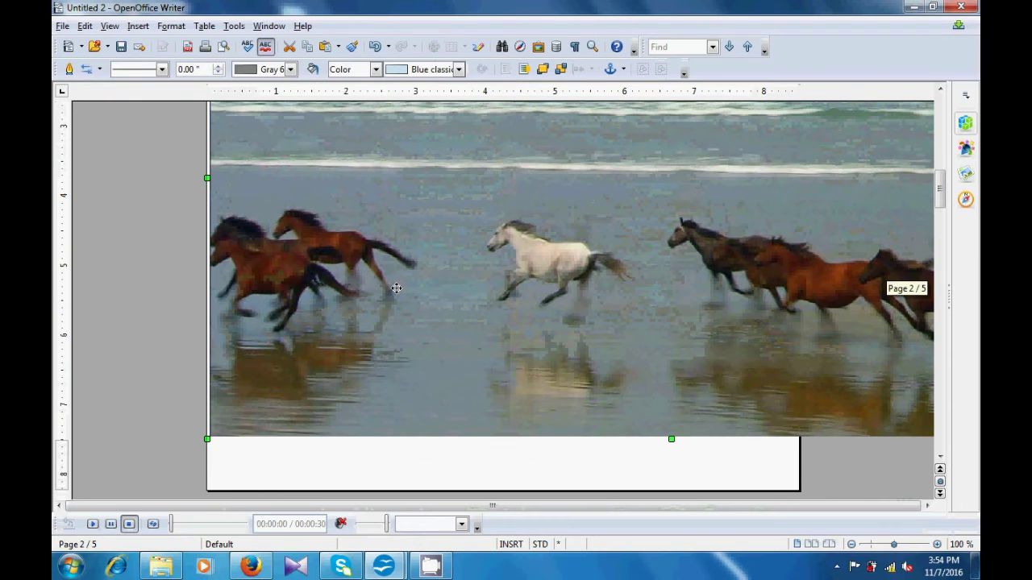
scroll(397, 288, "up", 7)
scroll(397, 288, "up", 3)
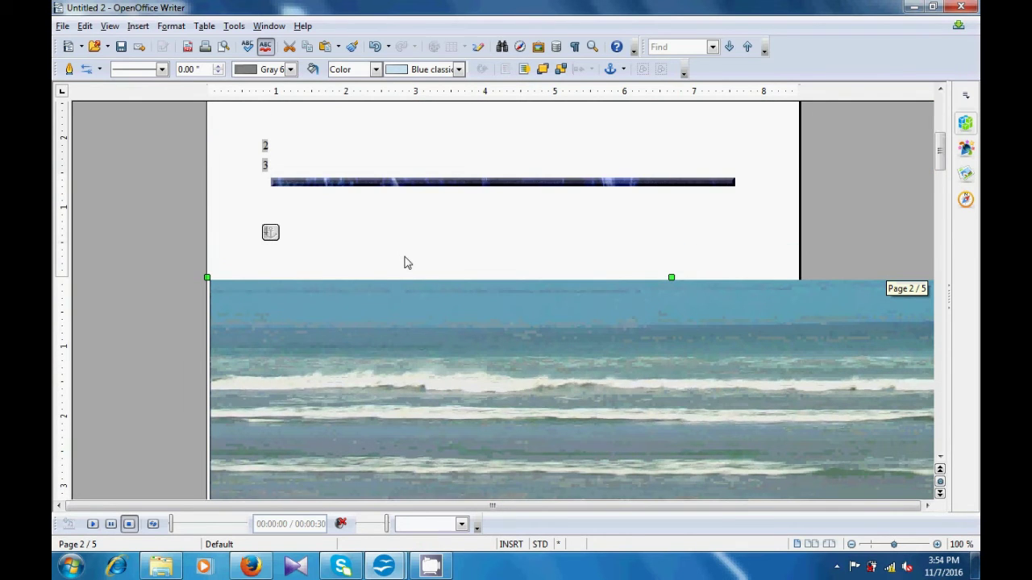
left_click(405, 263)
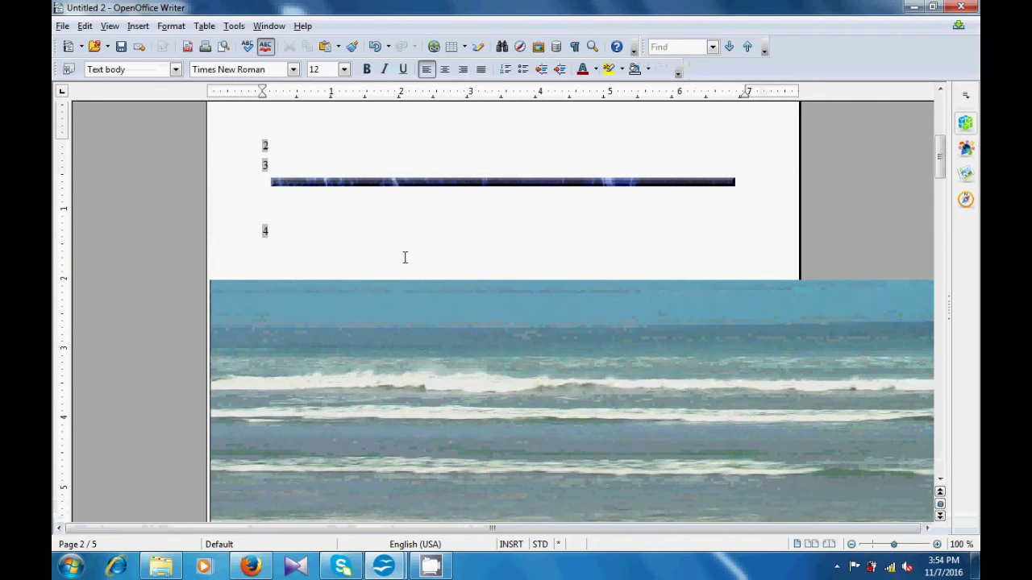
scroll(405, 257, "down", 5)
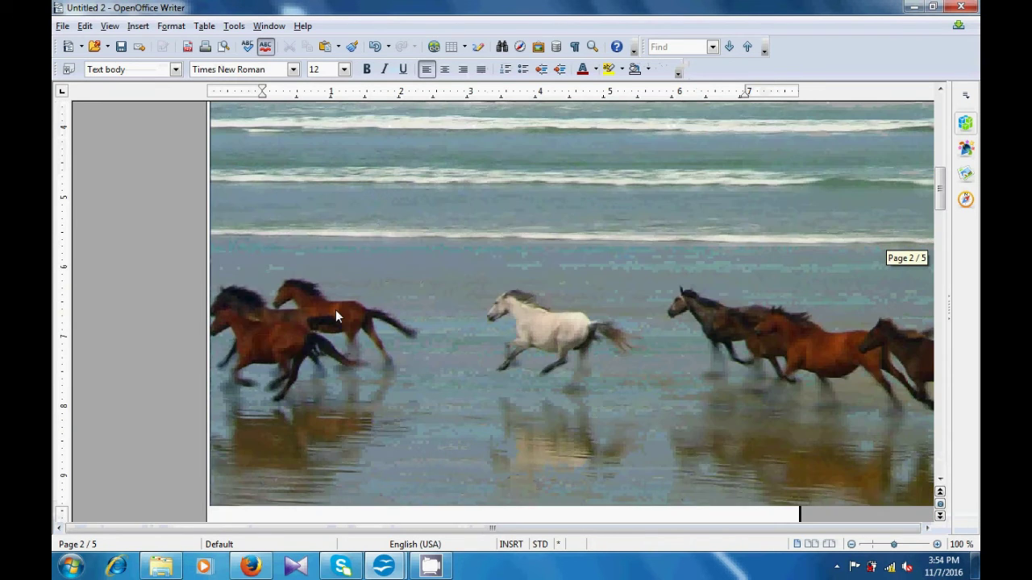
left_click(611, 313)
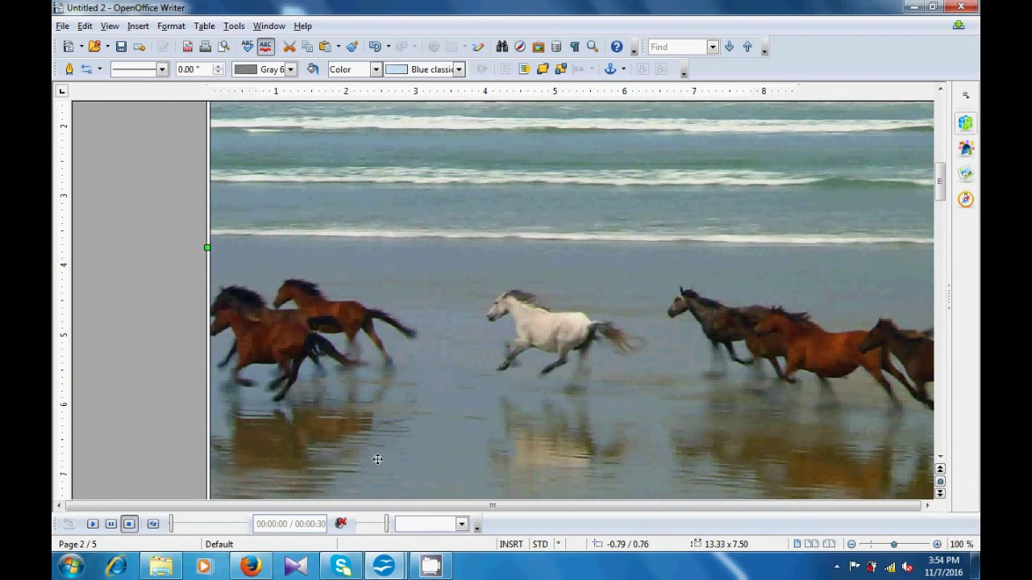
Play the Wildlife clip, pause it near six seconds, and click back into the text.
left_click(92, 525)
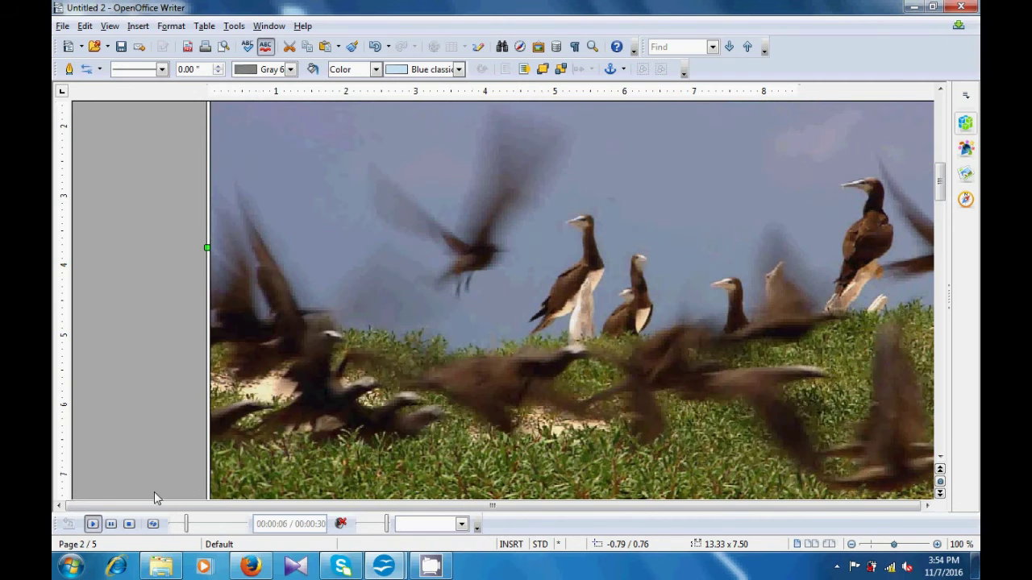
left_click(111, 524)
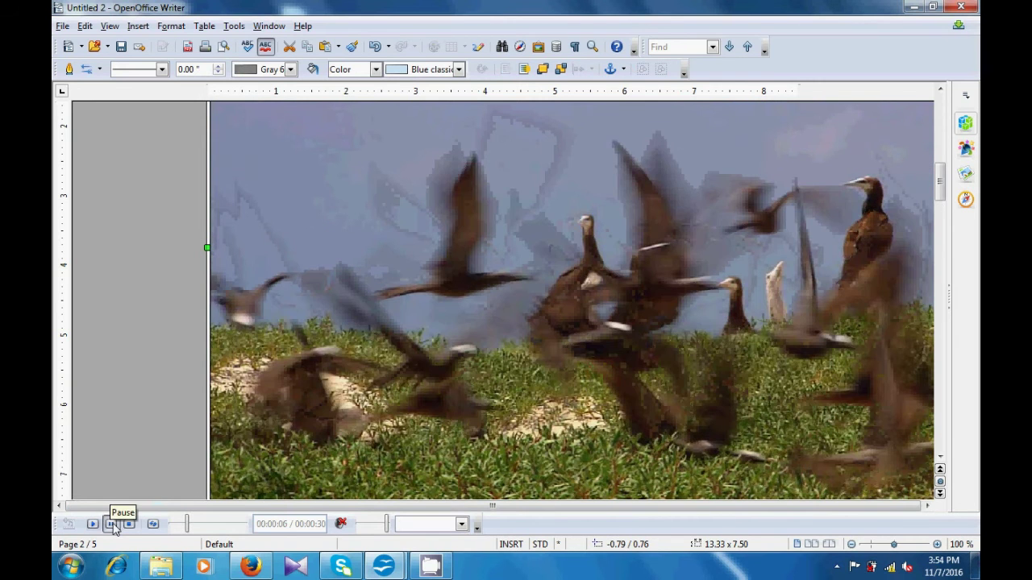
scroll(457, 359, "up", 10)
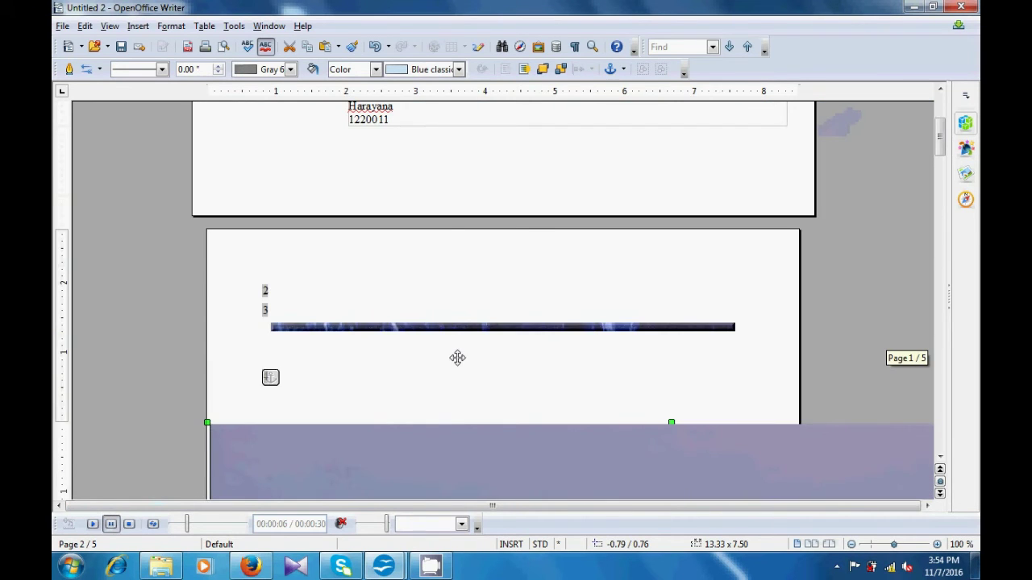
scroll(457, 364, "down", 5)
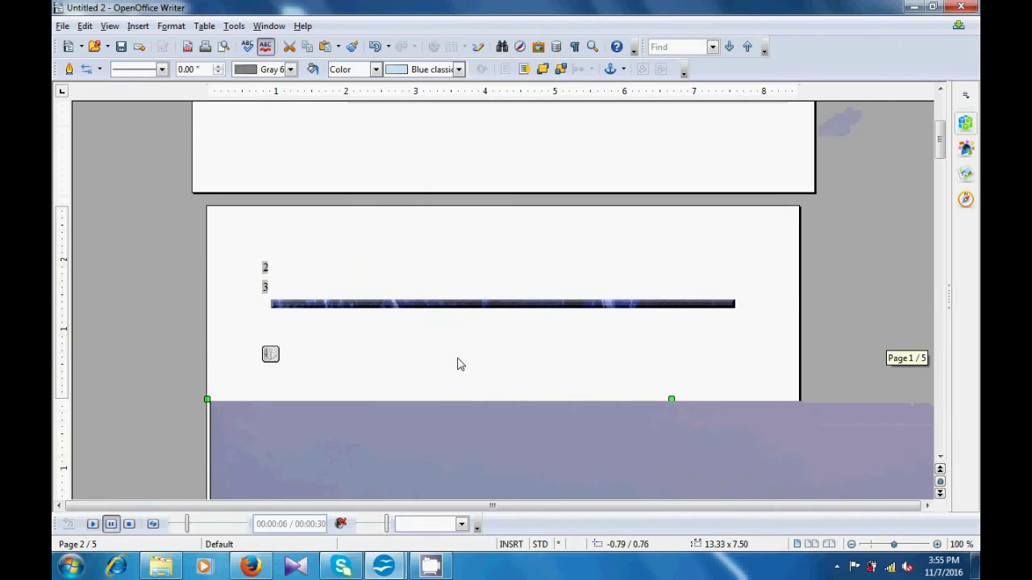
left_click(463, 357)
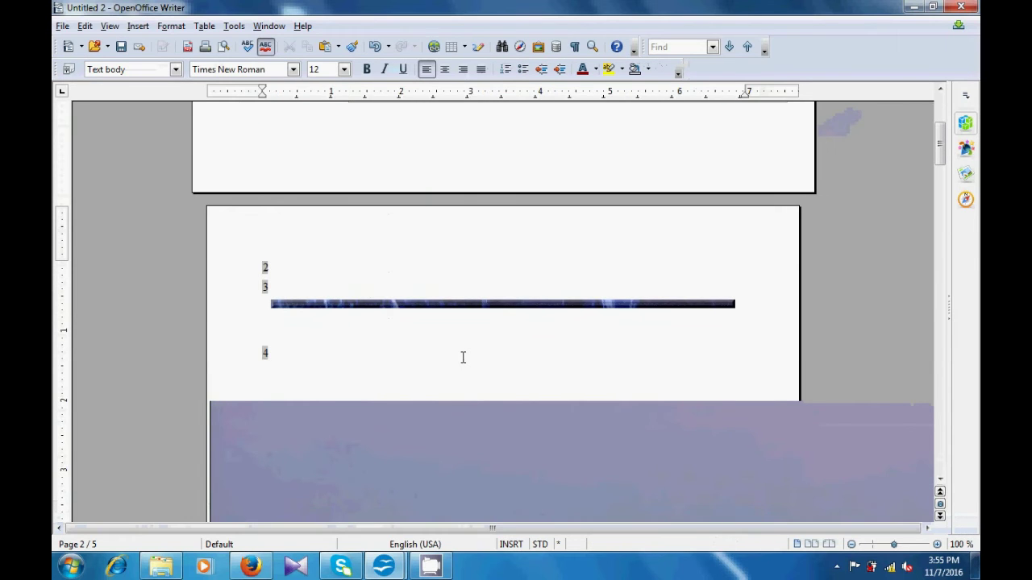
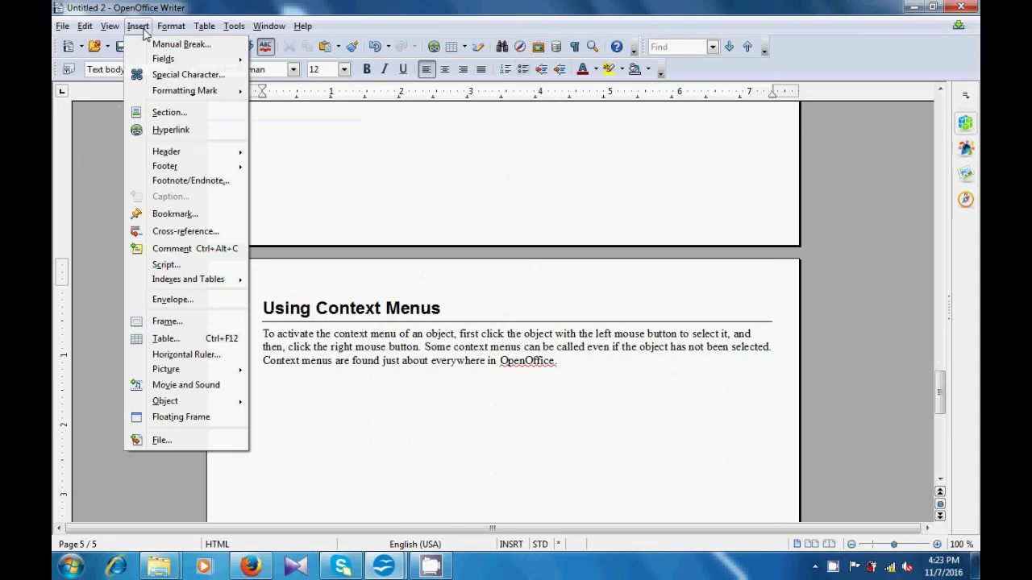
Turn on AutoCorrect While Typing and apply AutoCorrect to the existing text.
mouse_move(171, 29)
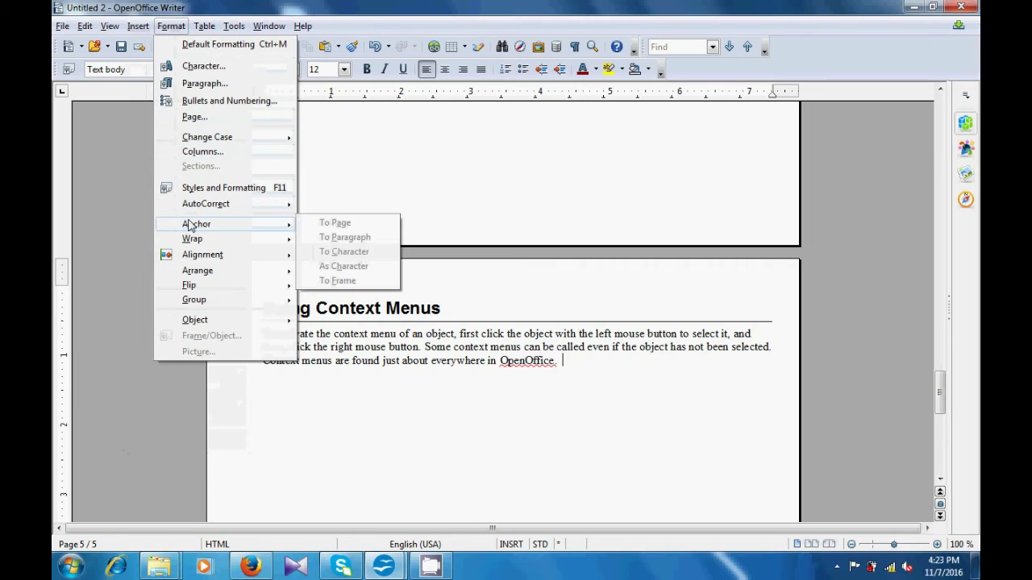
mouse_move(193, 212)
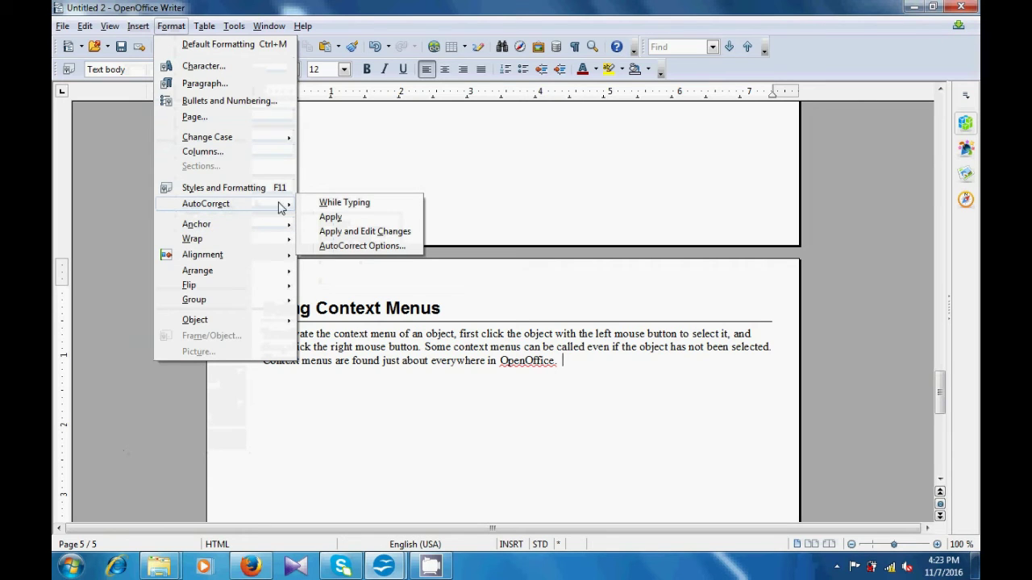
left_click(342, 205)
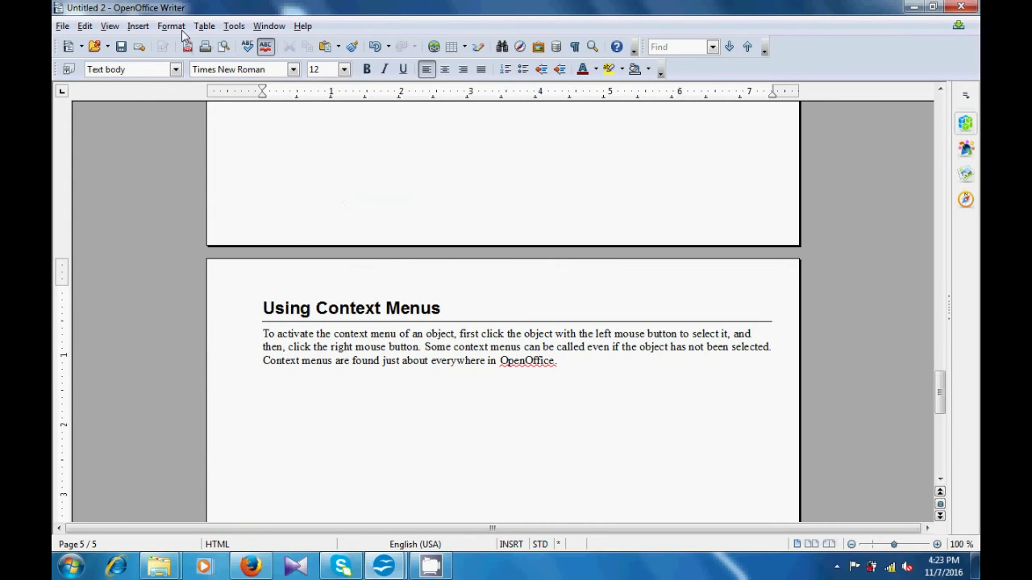
left_click(179, 28)
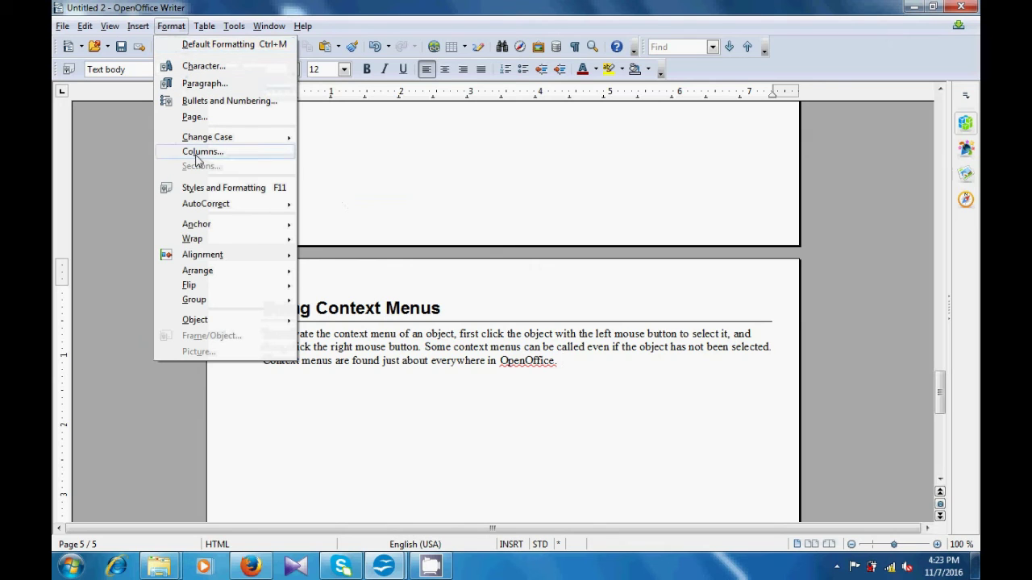
mouse_move(204, 208)
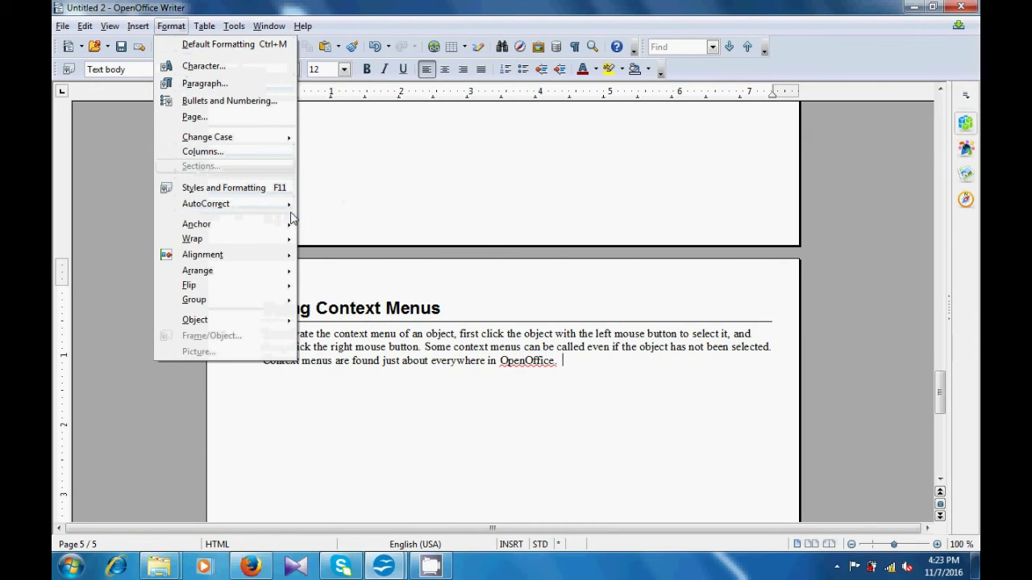
mouse_move(292, 208)
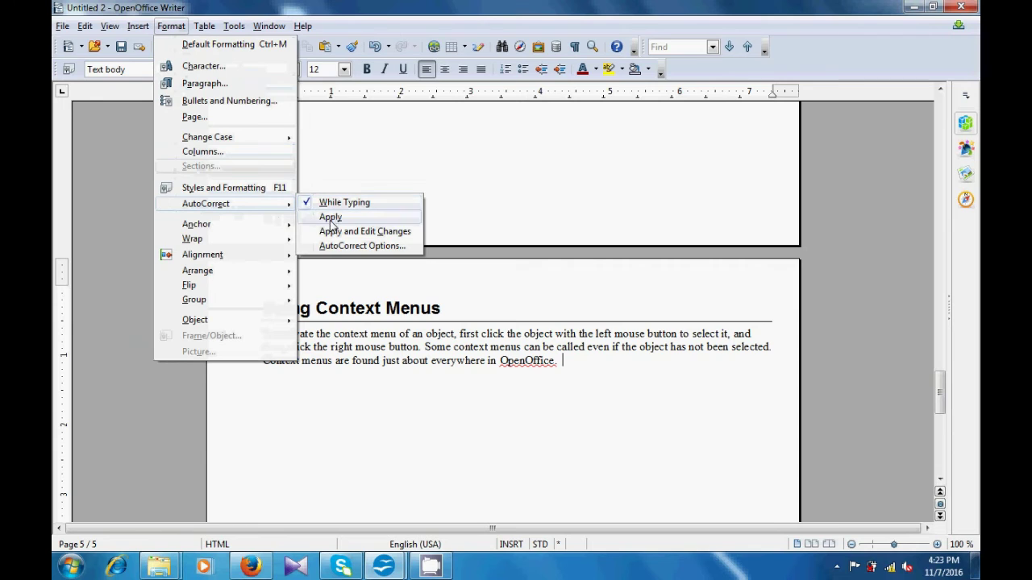
left_click(331, 217)
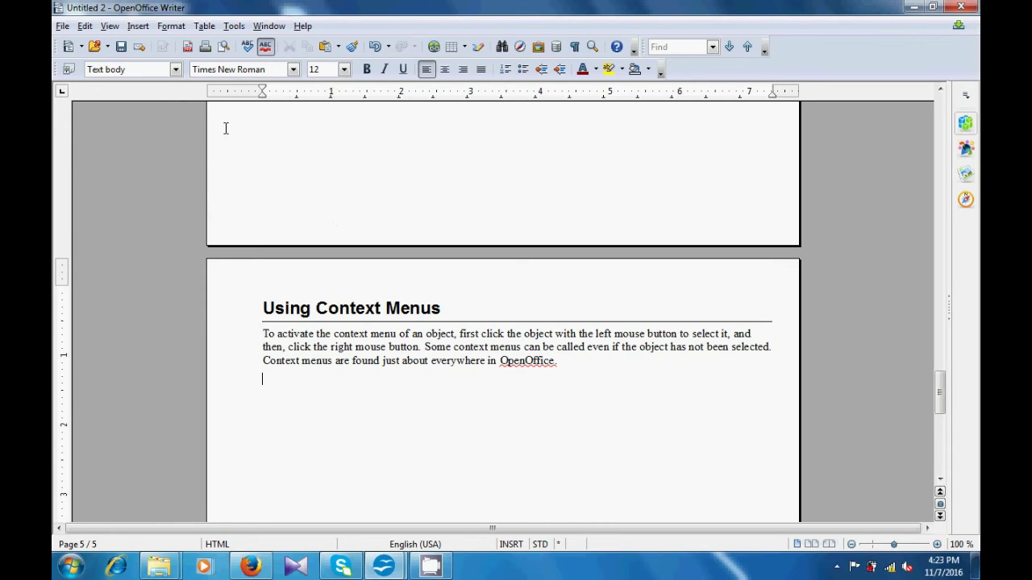
Bring up the AutoCorrect Options dialog from the Format menu.
left_click(171, 26)
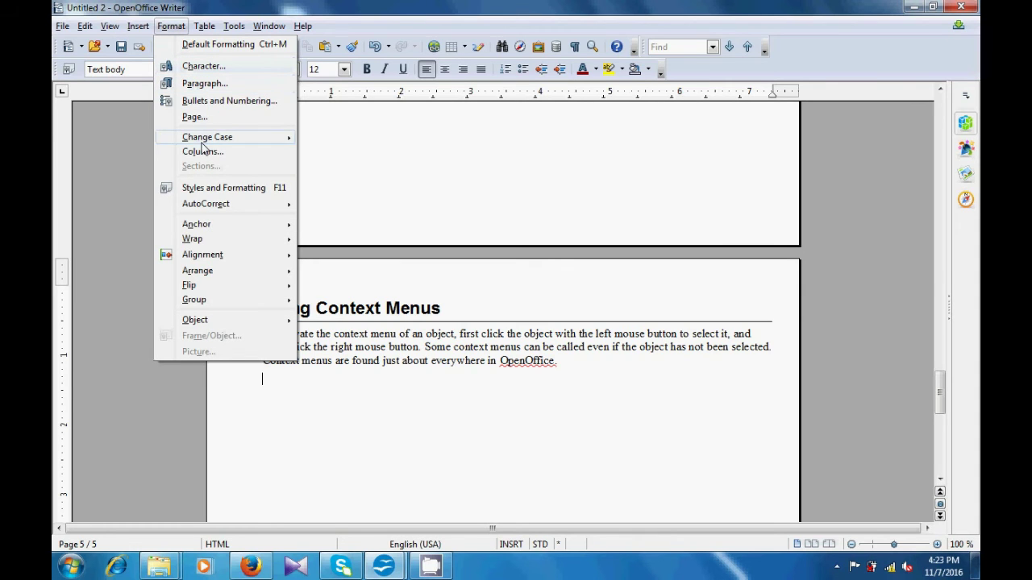
mouse_move(211, 206)
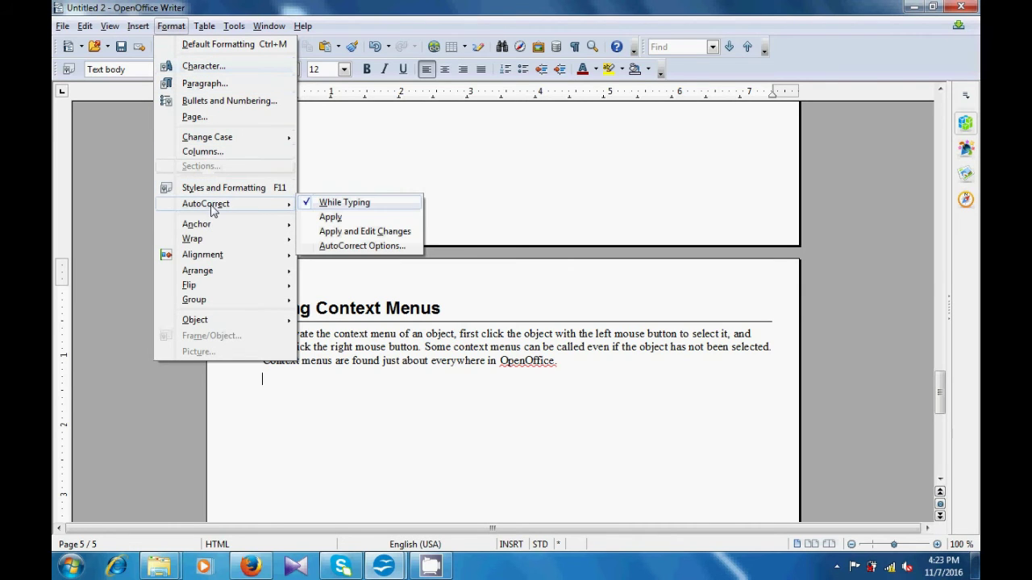
left_click(335, 247)
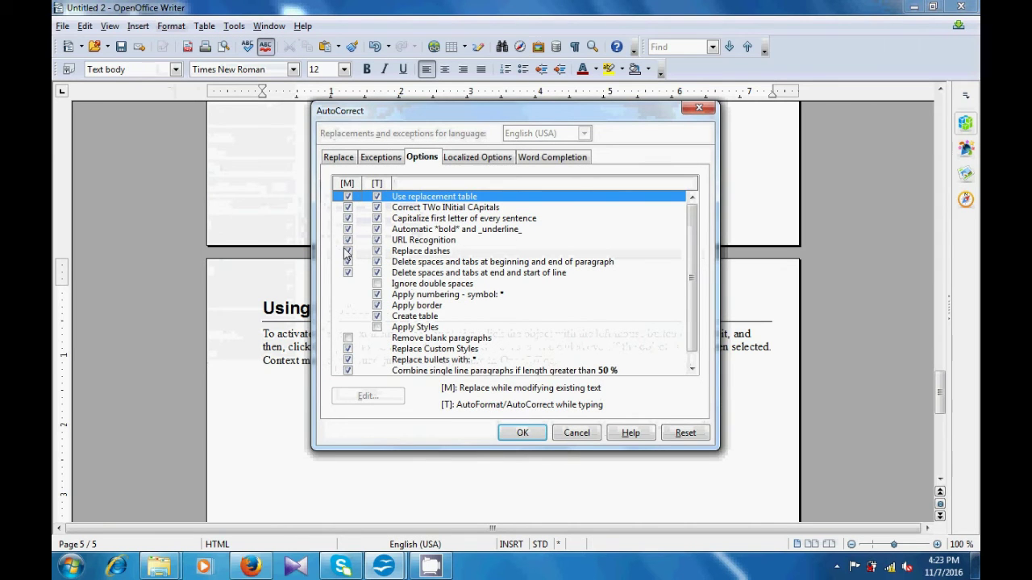
Scroll through the Replace tab's correction entries, then close the AutoCorrect dialog.
left_click(339, 158)
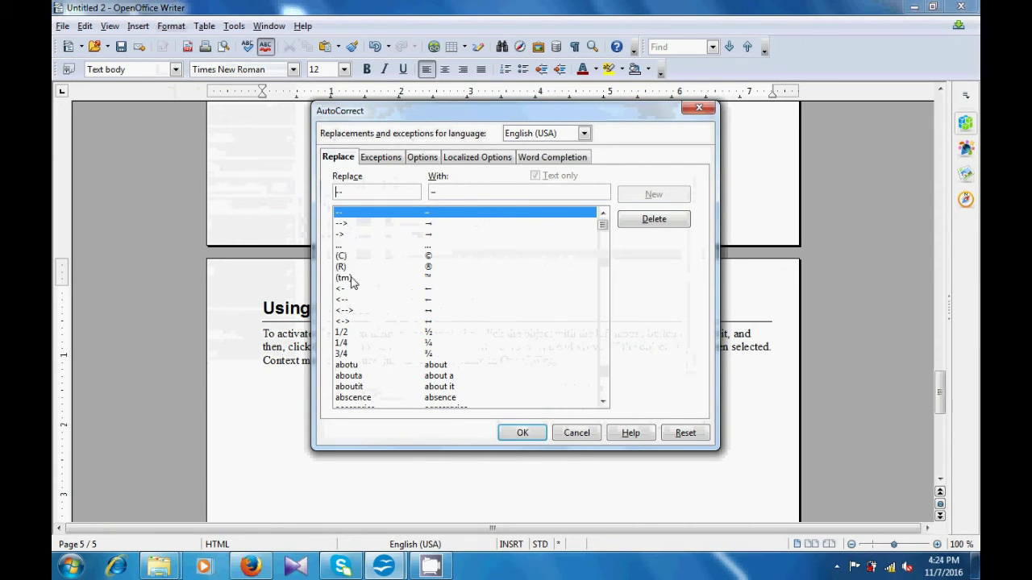
scroll(353, 286, "down", 1)
scroll(353, 290, "down", 1)
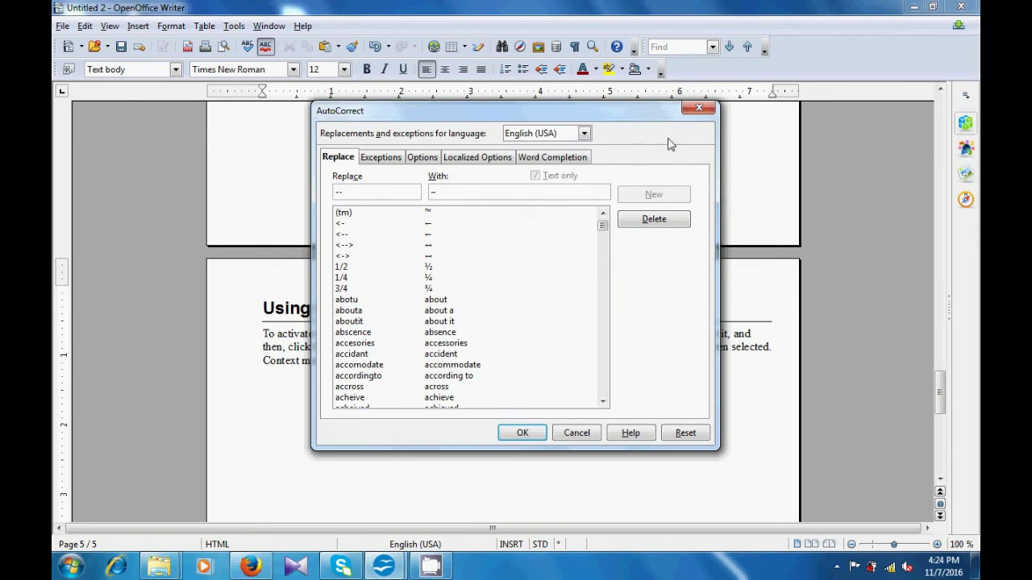
left_click(700, 110)
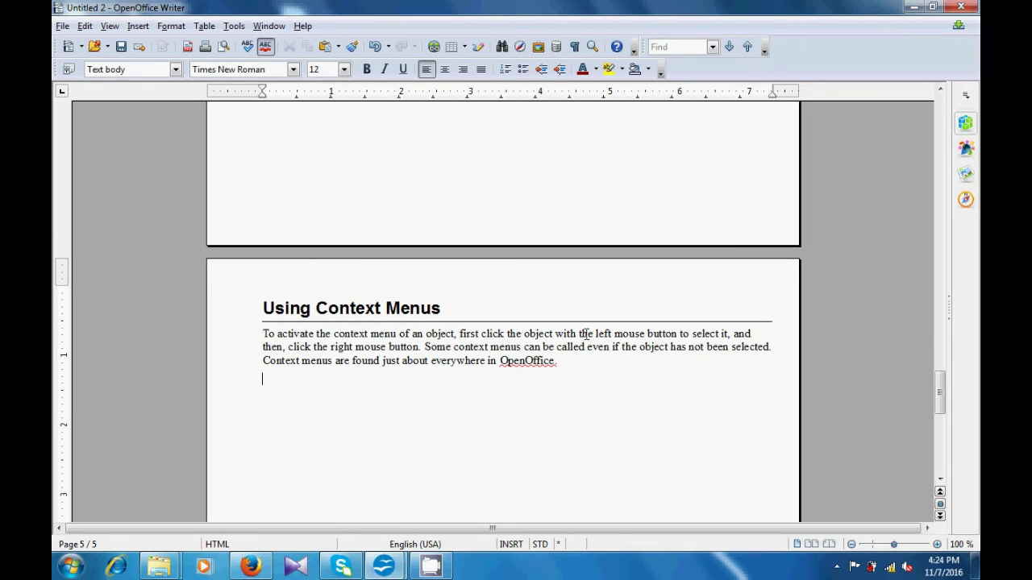
Type 'about' on the empty line so it becomes 'About', then review the Replace list.
type("about")
left_click(171, 26)
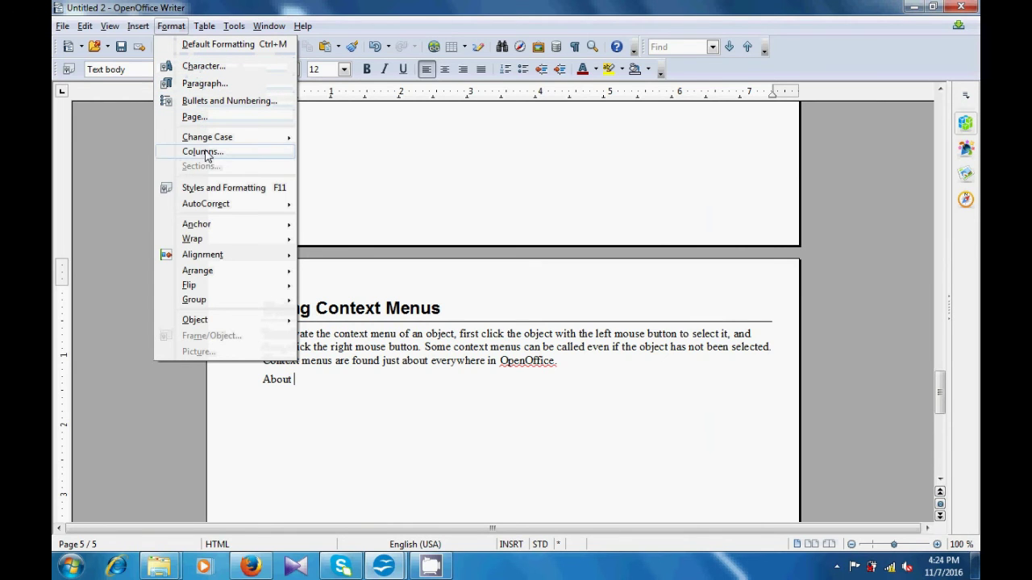
mouse_move(275, 207)
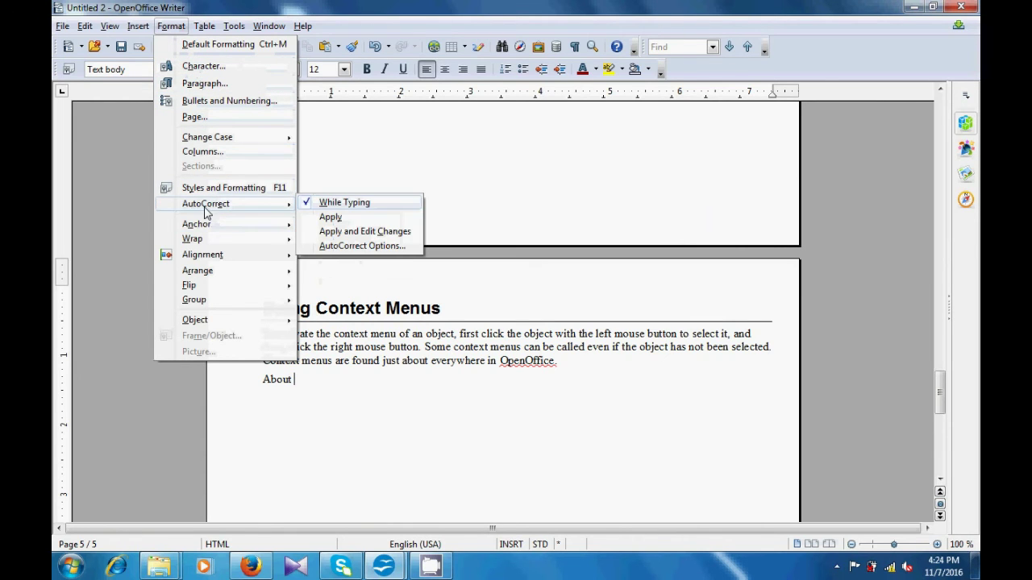
left_click(362, 246)
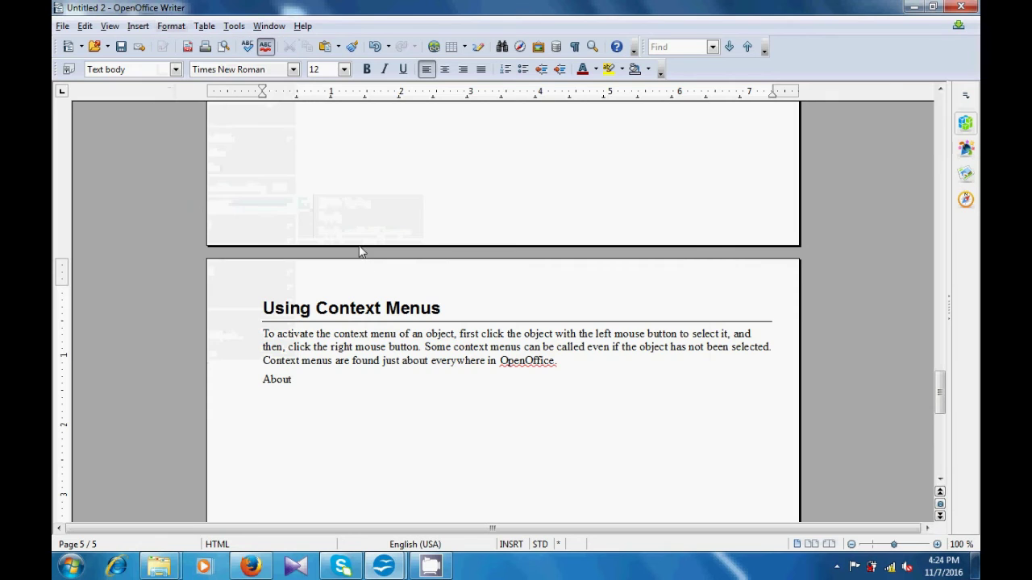
scroll(366, 321, "down", 1)
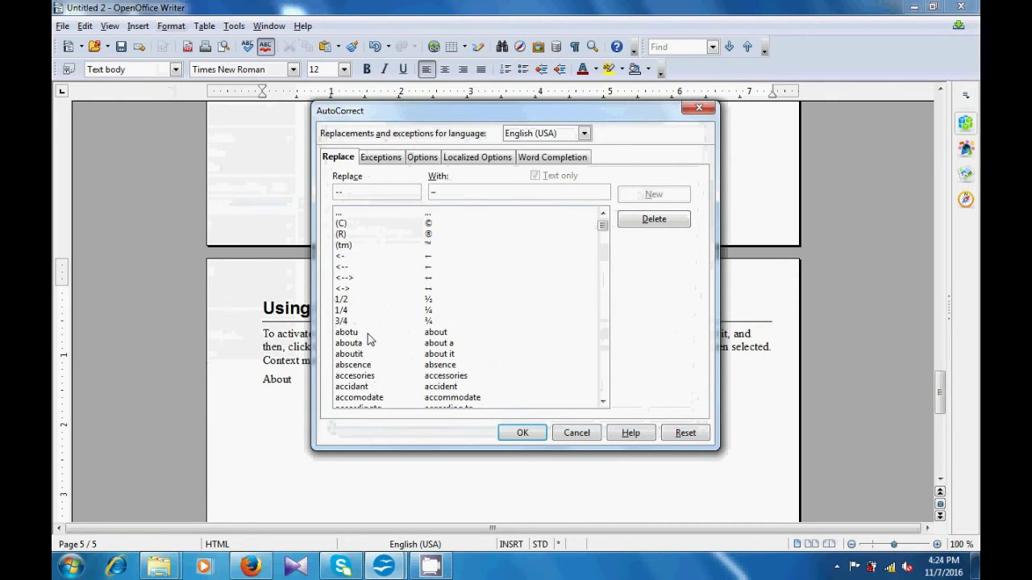
scroll(368, 340, "down", 2)
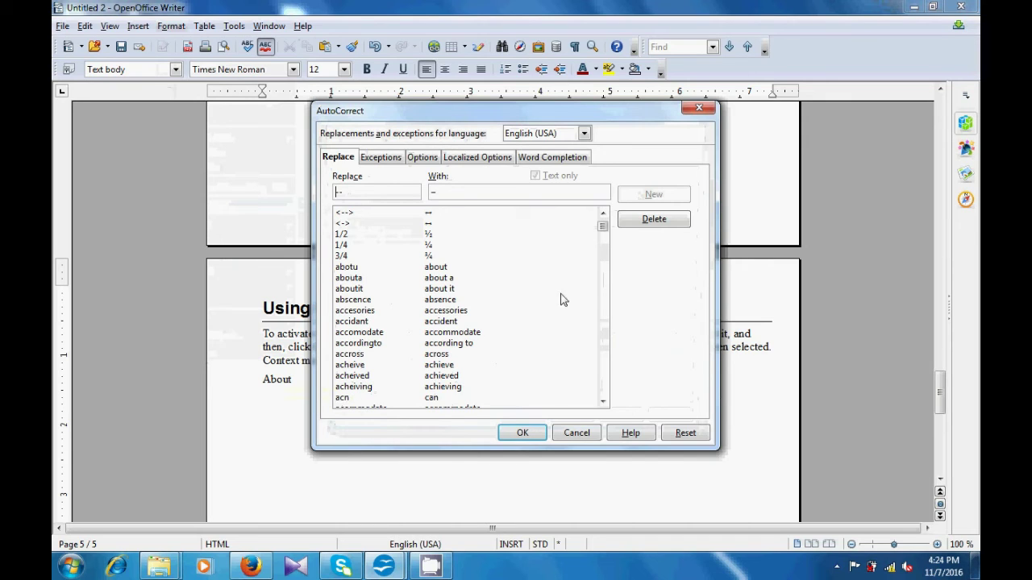
left_click(698, 108)
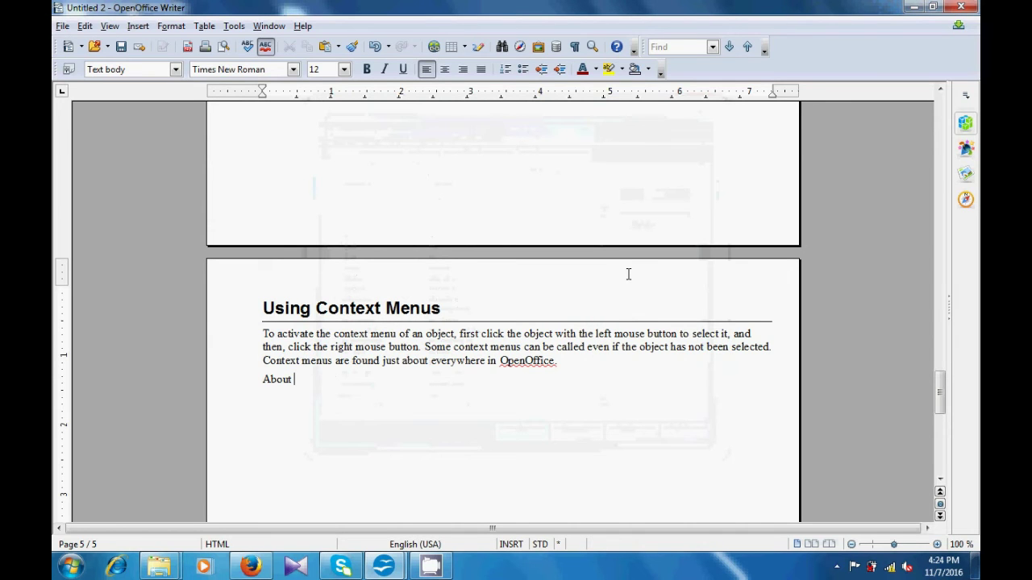
Type 'acn' after About so AutoCorrect makes it 'can', then review the Replace list.
type("can")
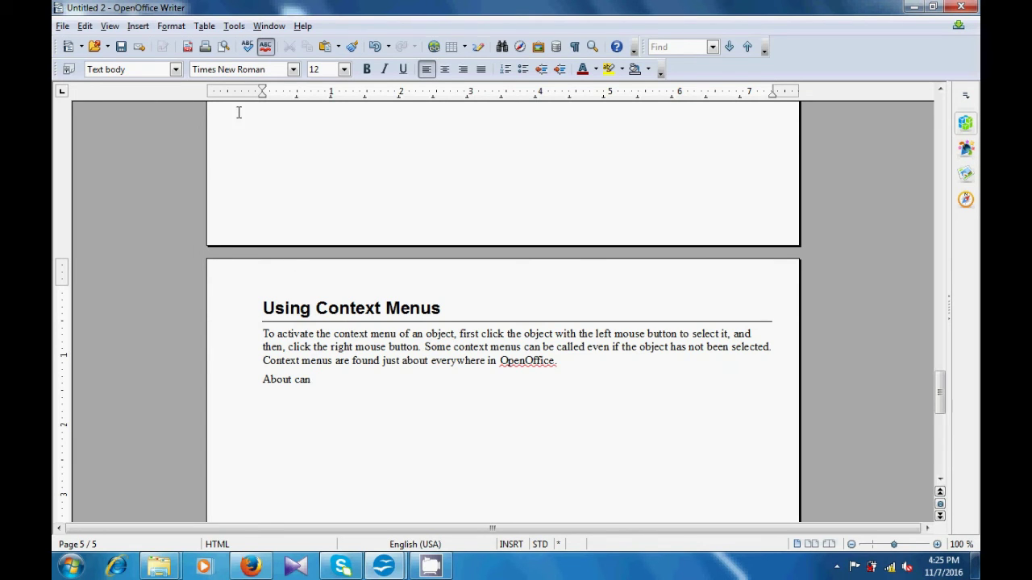
left_click(175, 30)
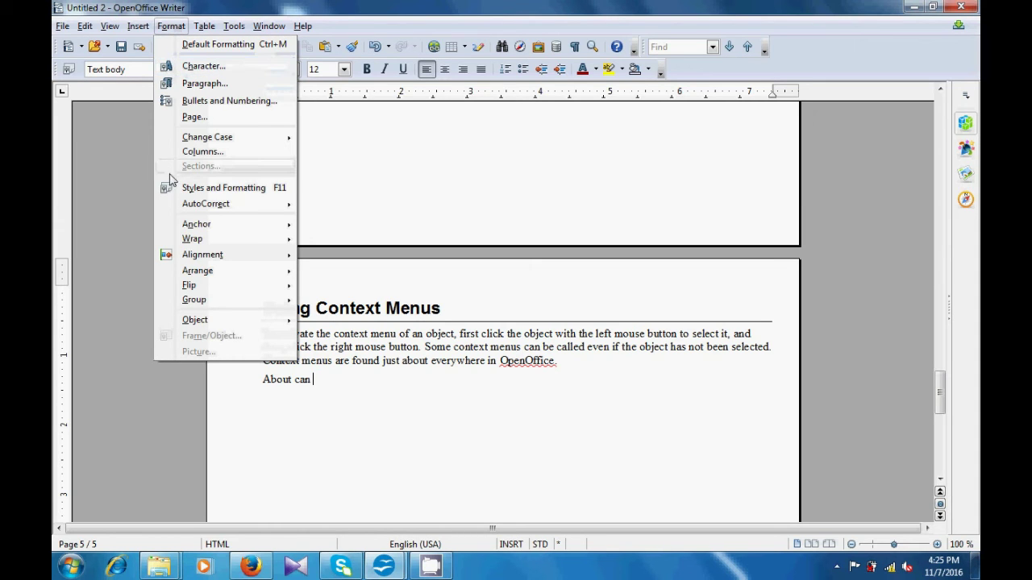
mouse_move(174, 204)
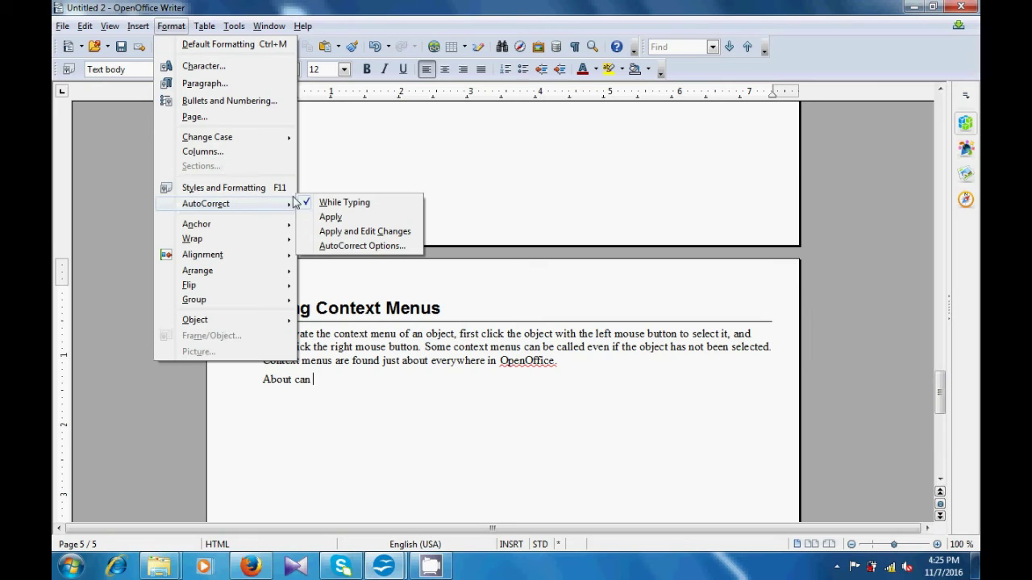
left_click(329, 247)
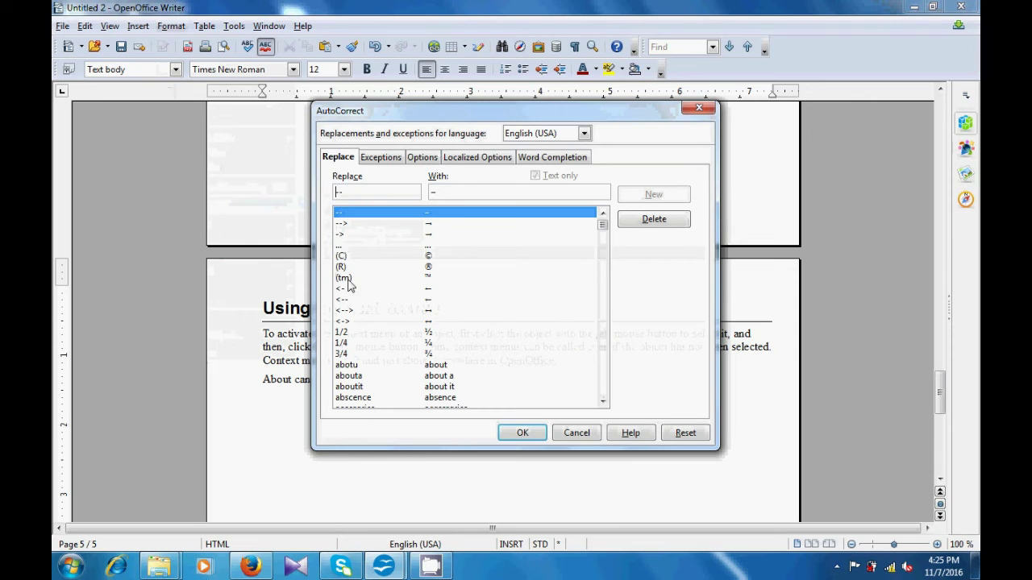
scroll(360, 327, "down", 1)
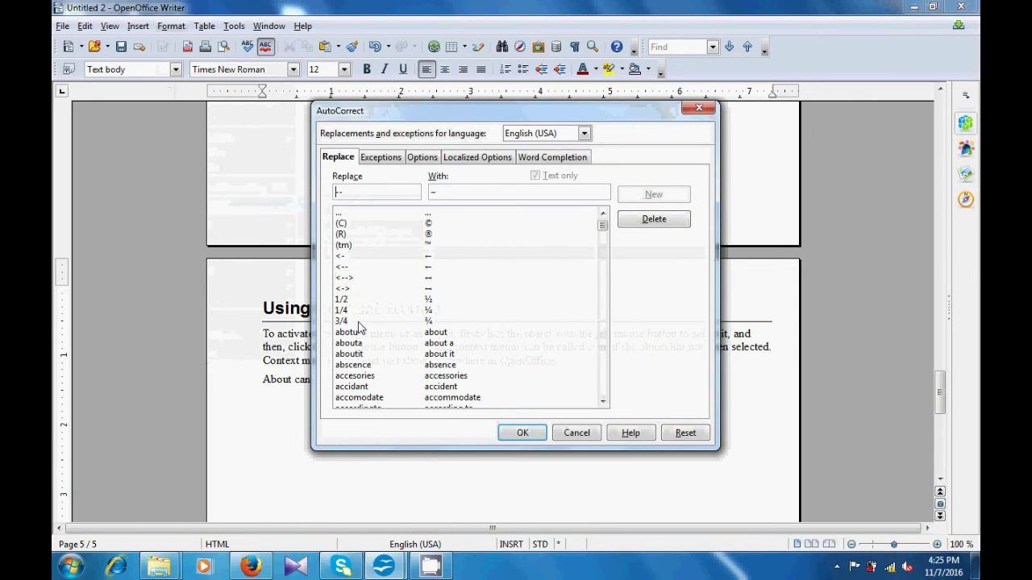
scroll(360, 328, "down", 2)
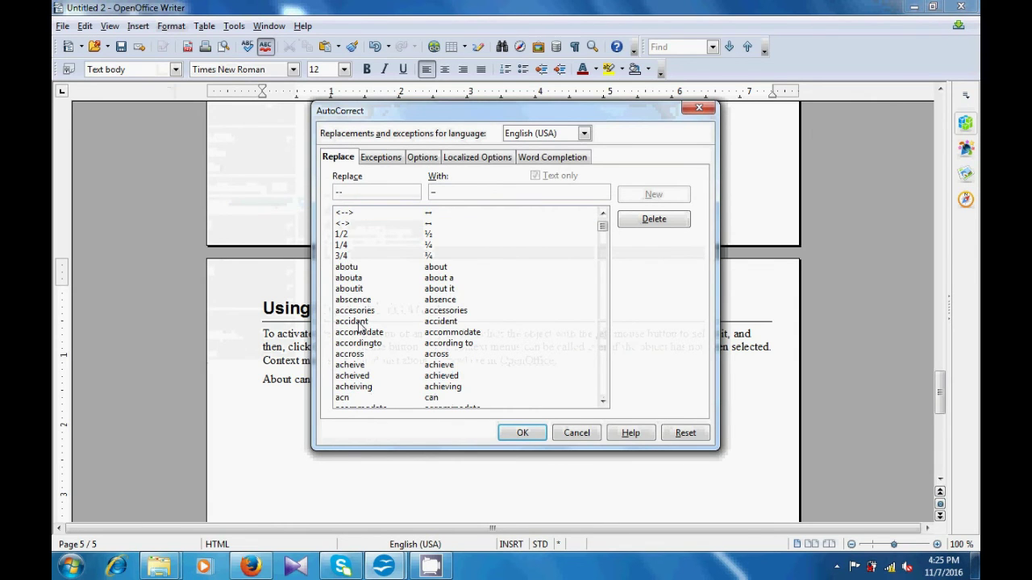
scroll(360, 328, "down", 1)
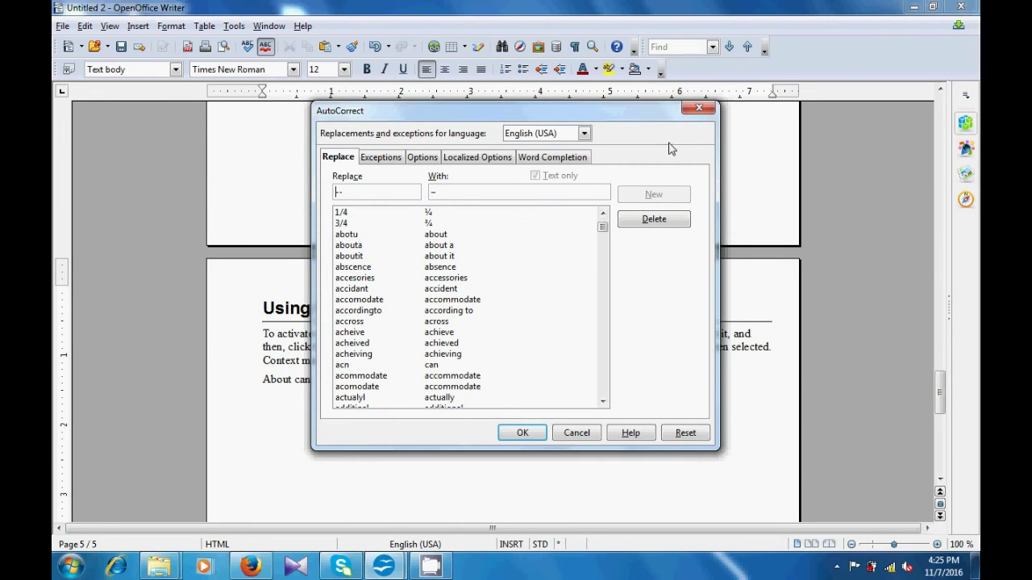
left_click(697, 108)
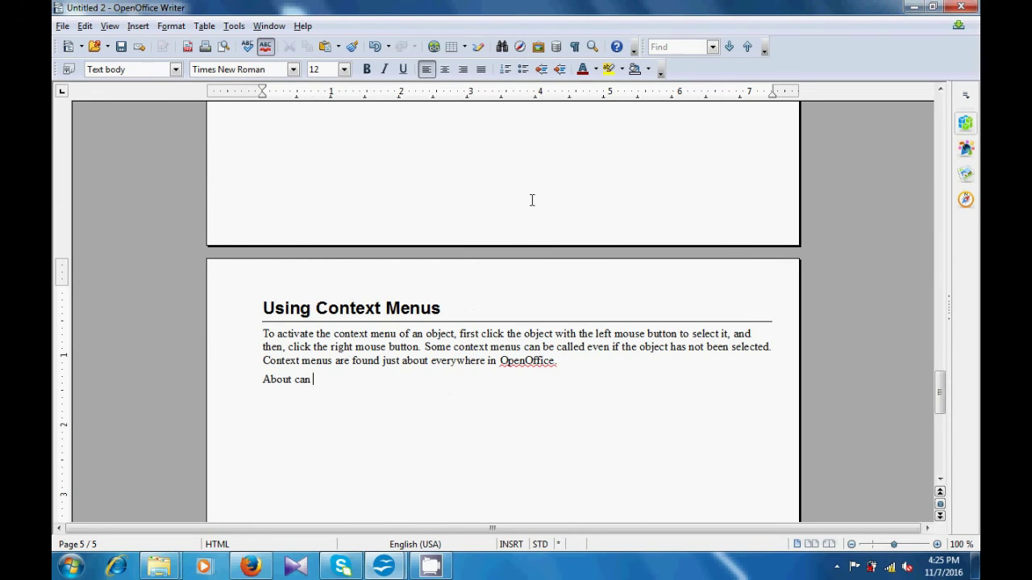
Extend the line to 'About can accorss' and bring up the AutoCorrect Options.
type("accorss")
left_click(177, 28)
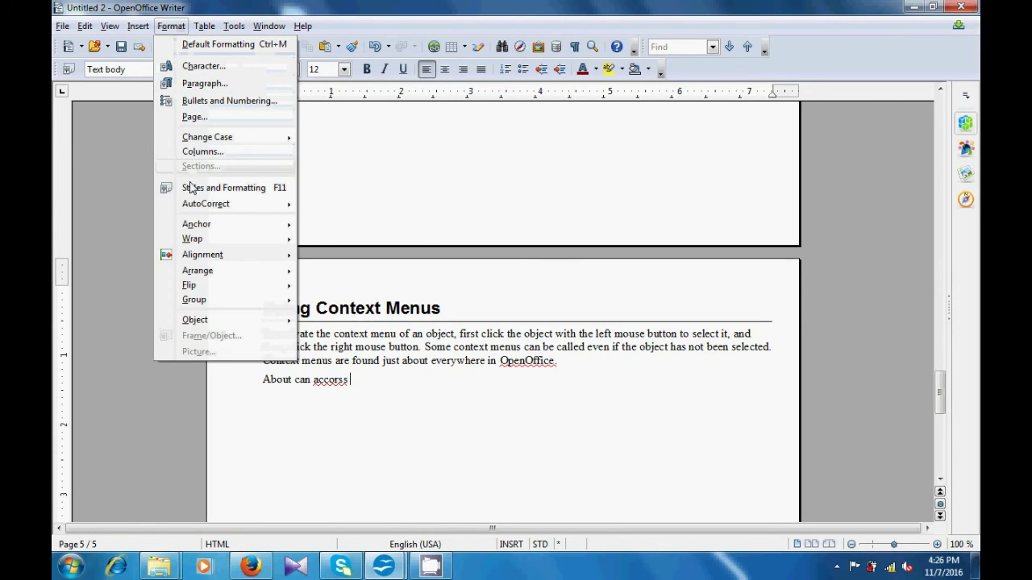
mouse_move(194, 209)
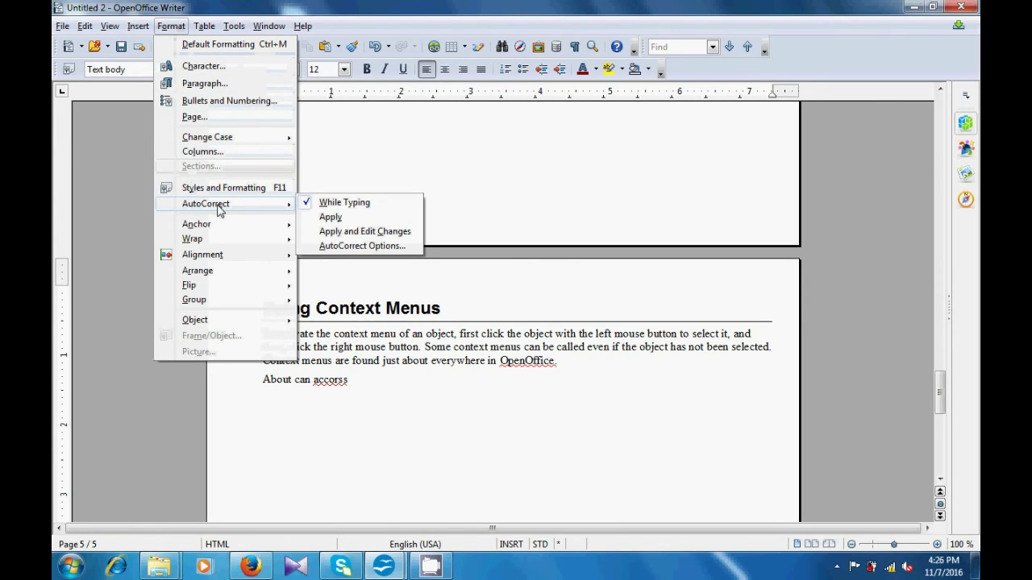
left_click(330, 249)
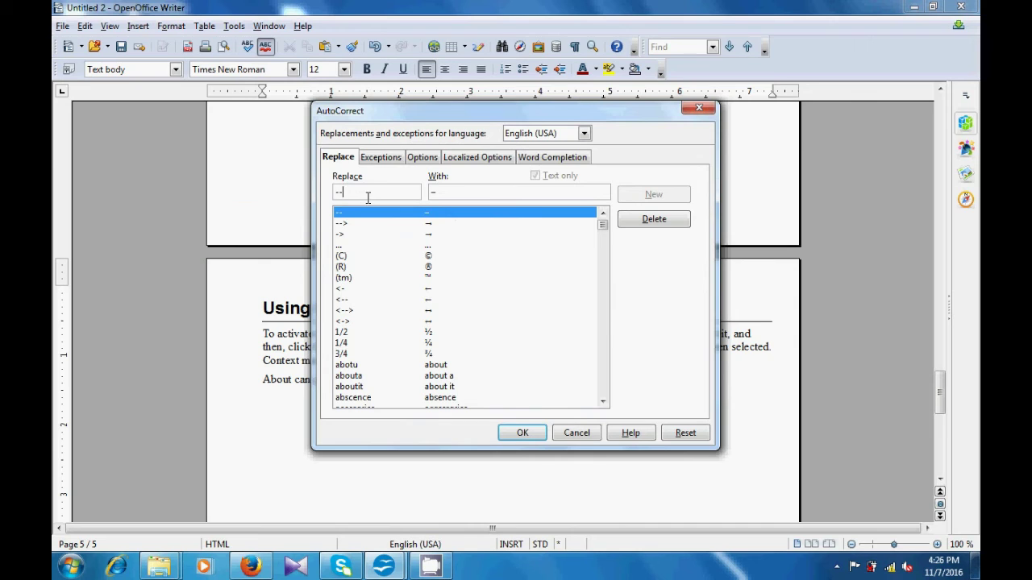
Add a replacement entry turning 'Cs' into 'Computer Shiksha' and confirm with OK.
key("BackSpace")
key("BackSpace")
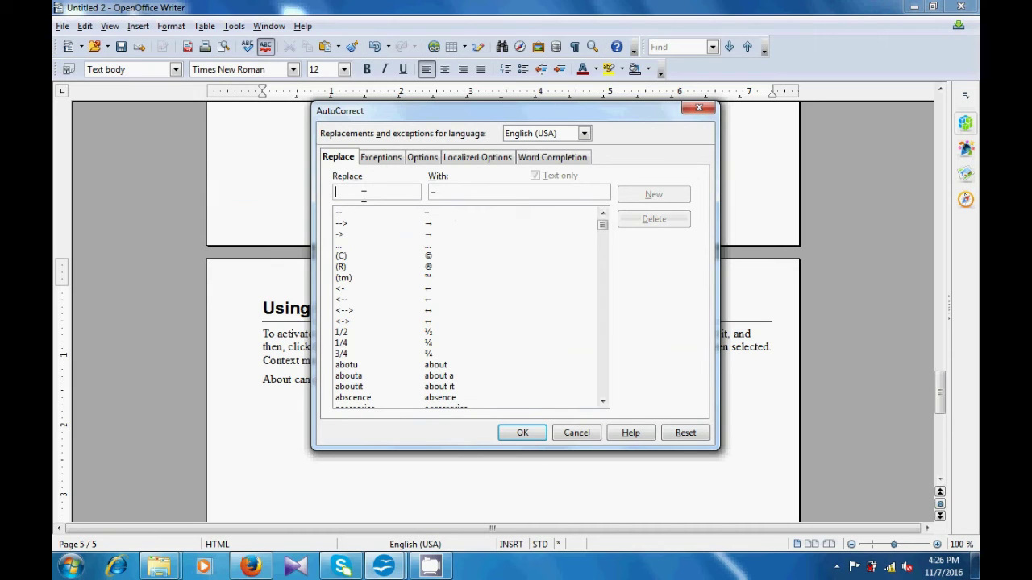
type("c")
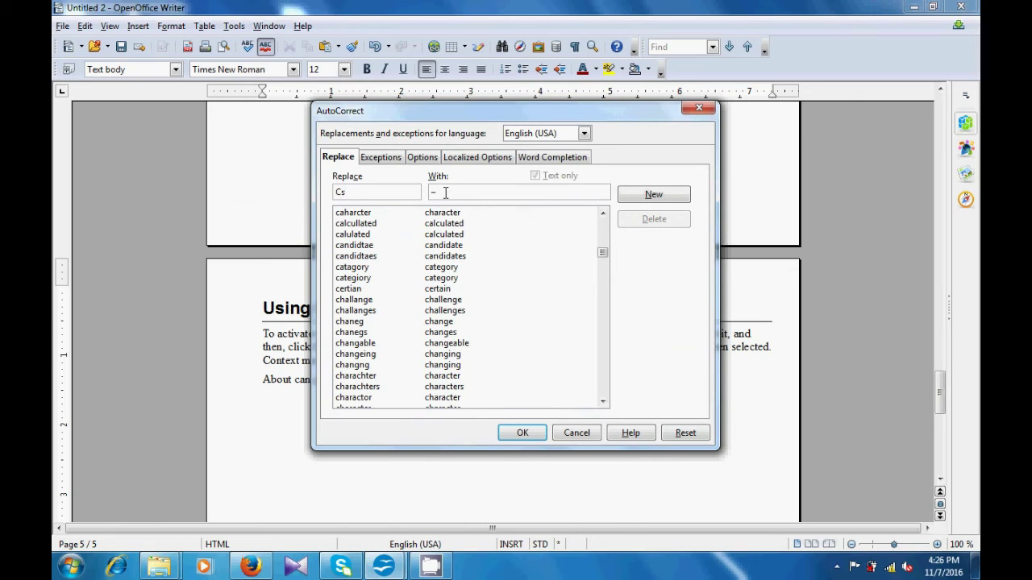
key("BackSpace")
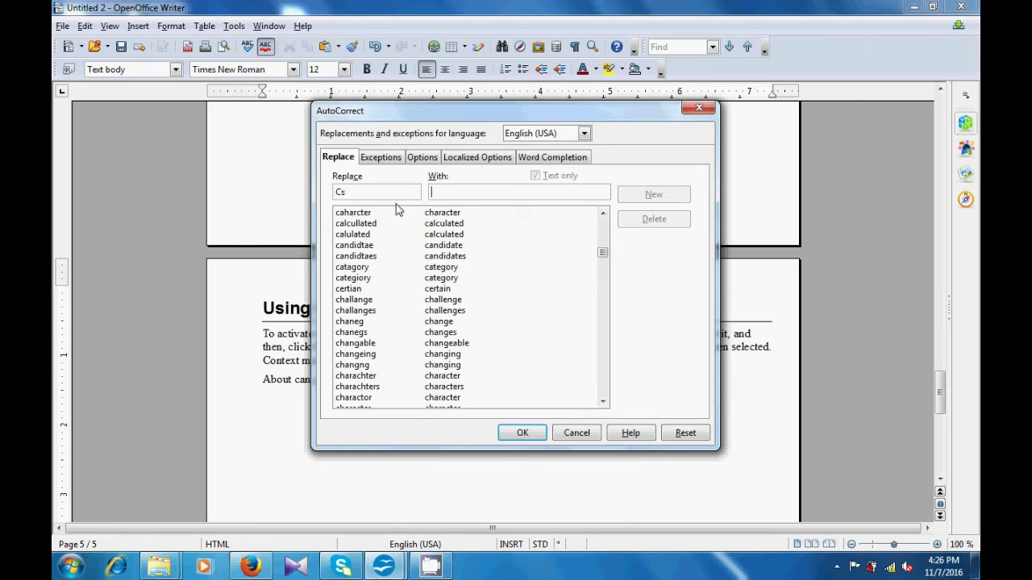
type("Compu")
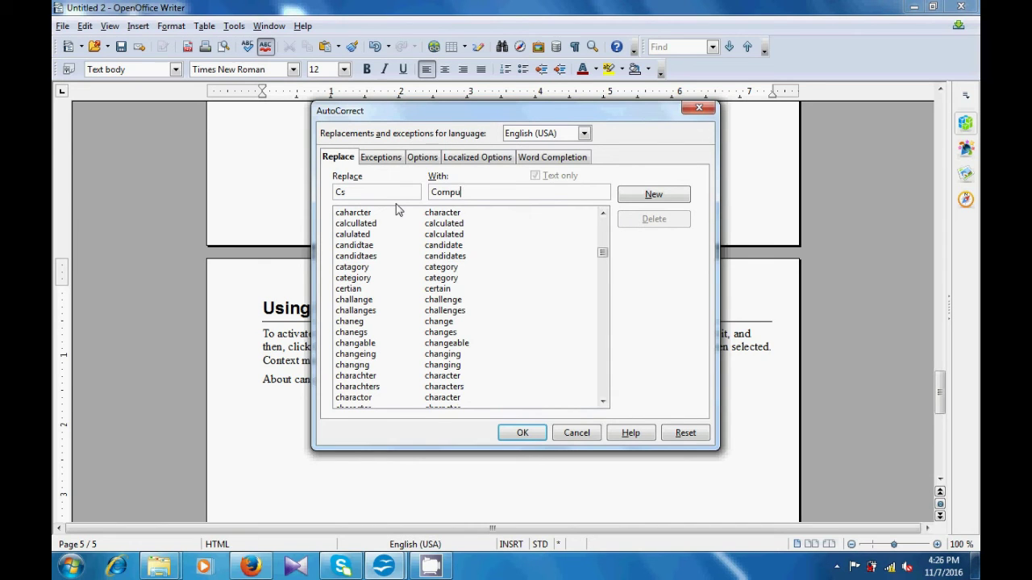
type("ter Shiksha")
left_click(653, 196)
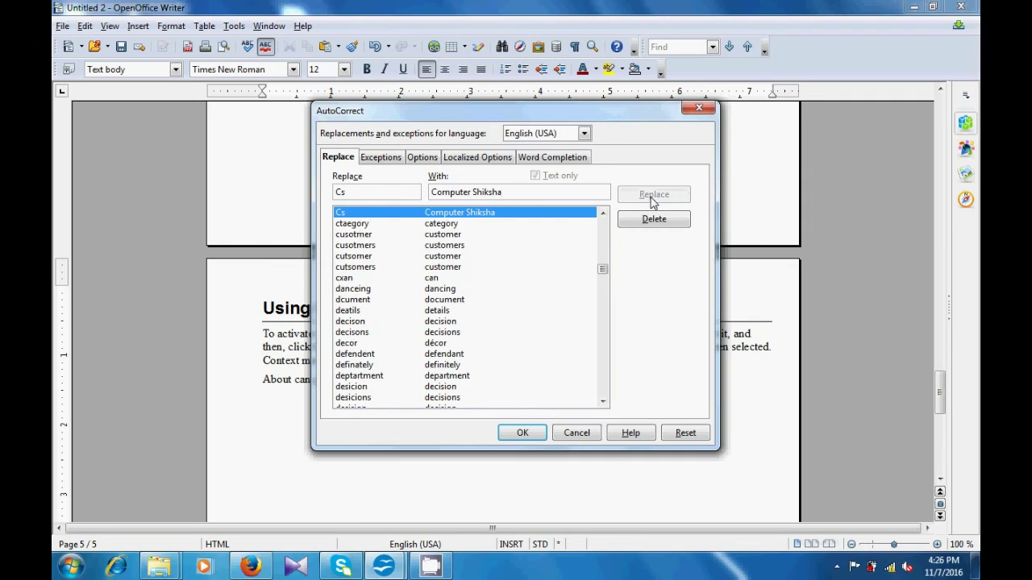
left_click(521, 434)
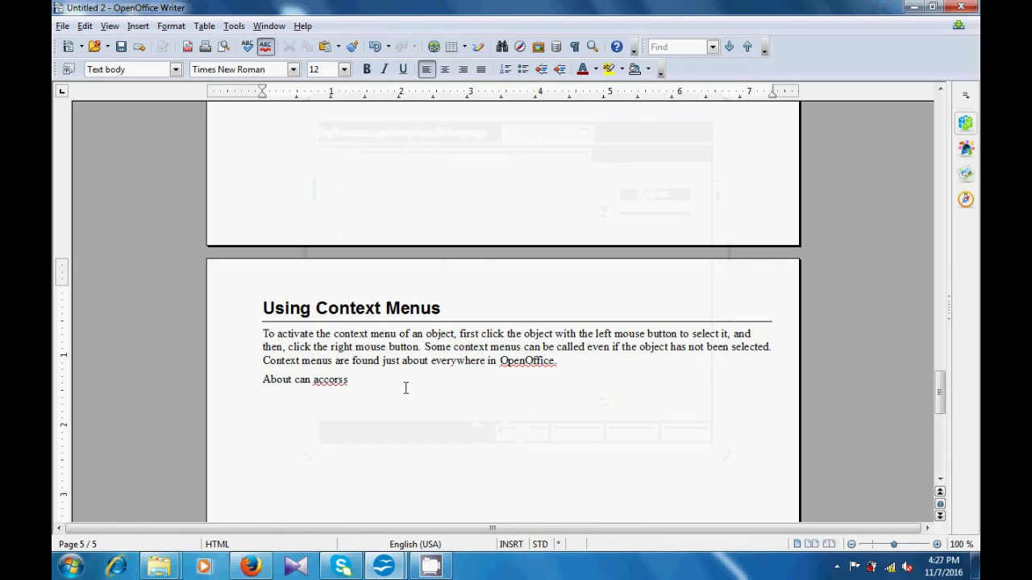
Type 'Cs' and expand it into 'Computer Shiksha' on the line below, then pick the Rectangle tool.
type("Cs")
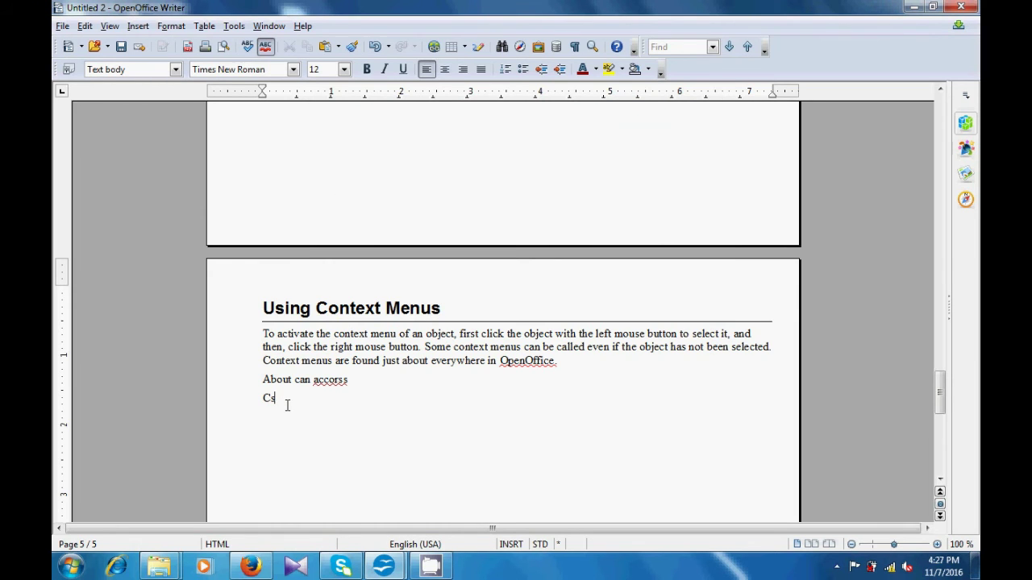
key("F3")
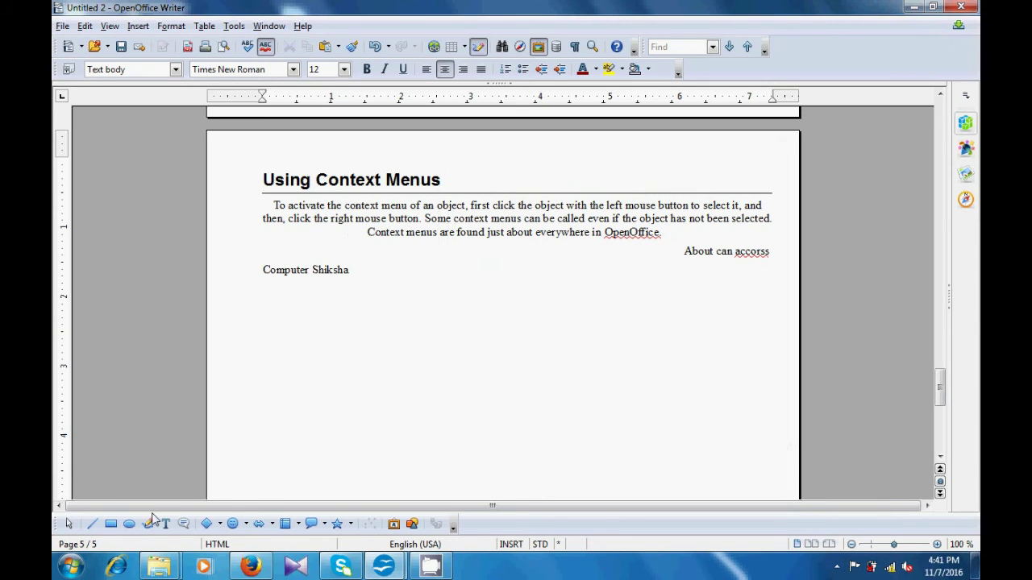
left_click(110, 525)
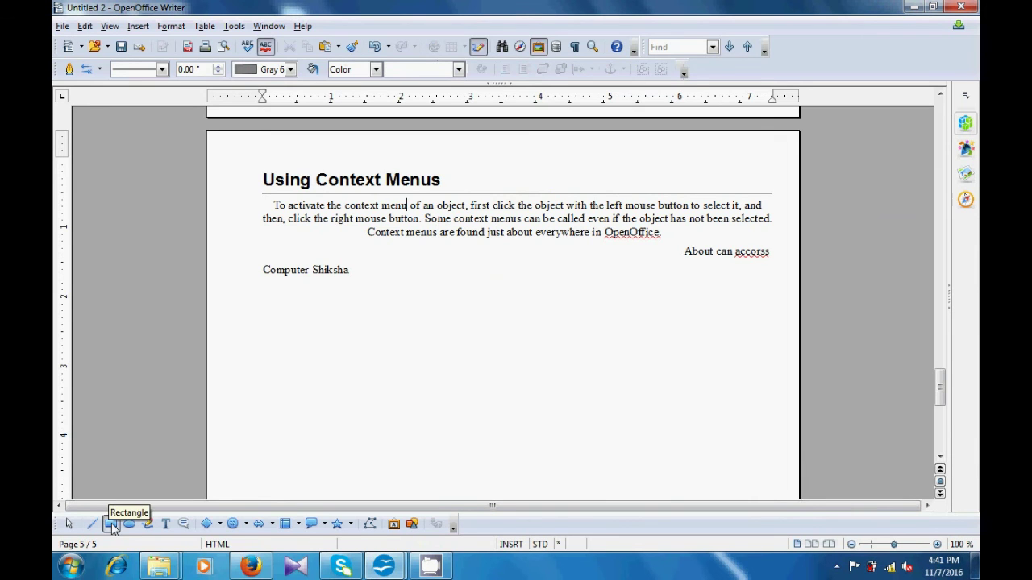
Draw a rectangle across the first paragraph under the Using Context Menus heading.
left_click(113, 524)
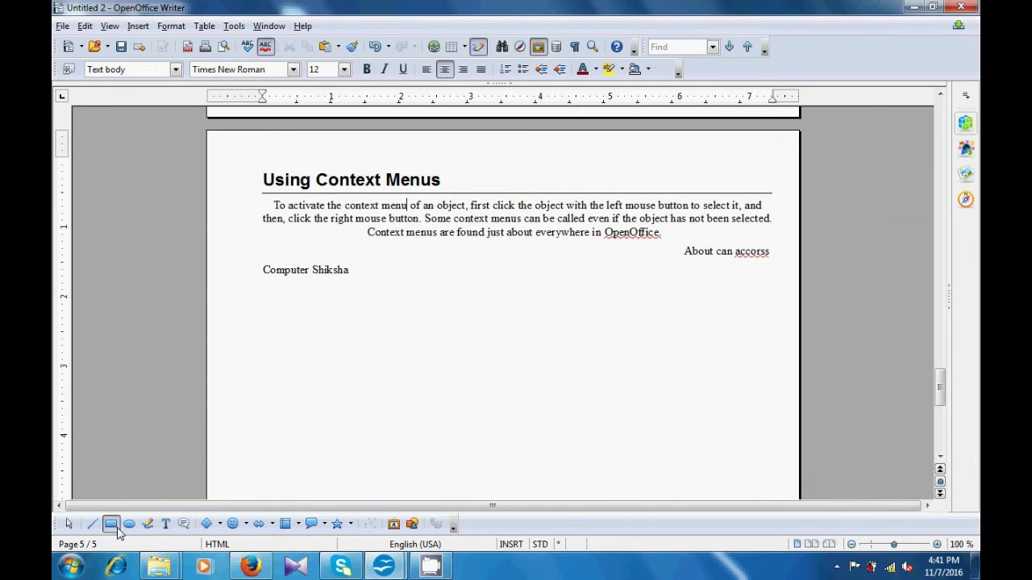
left_click(113, 525)
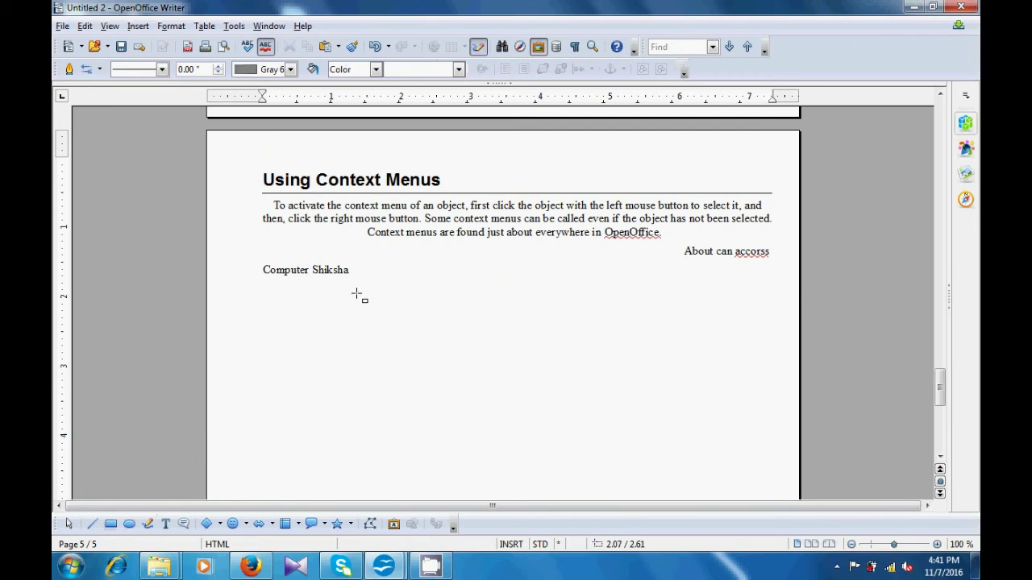
left_click_drag(336, 195, 476, 274)
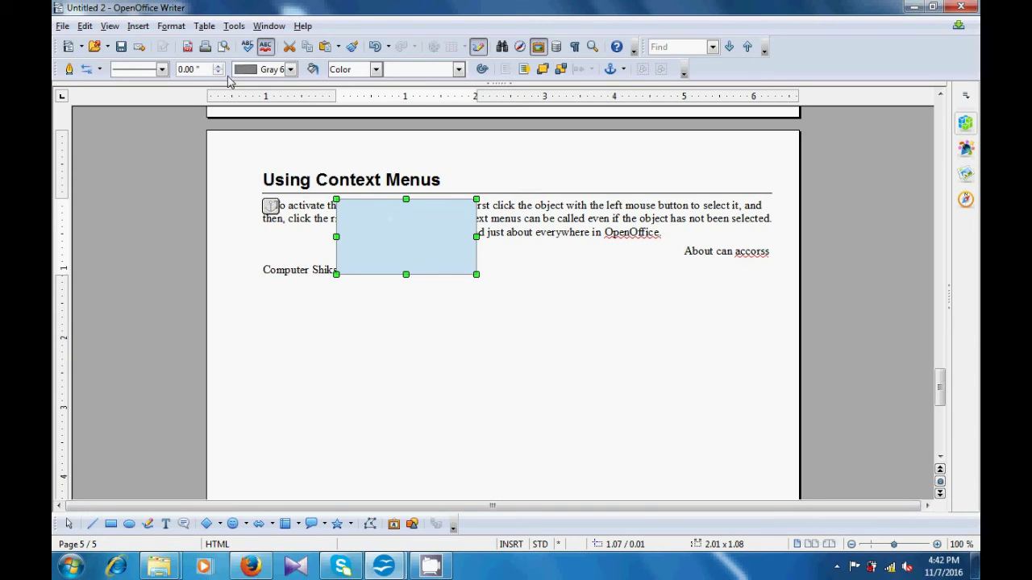
Send the rectangle to the background, bring it back to the foreground, then deselect it.
left_click(172, 26)
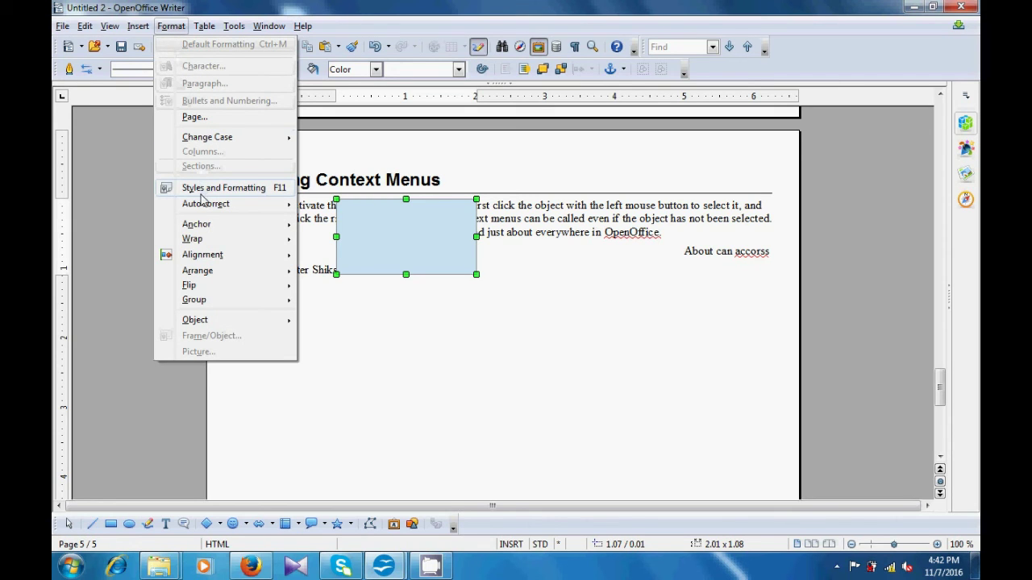
mouse_move(208, 274)
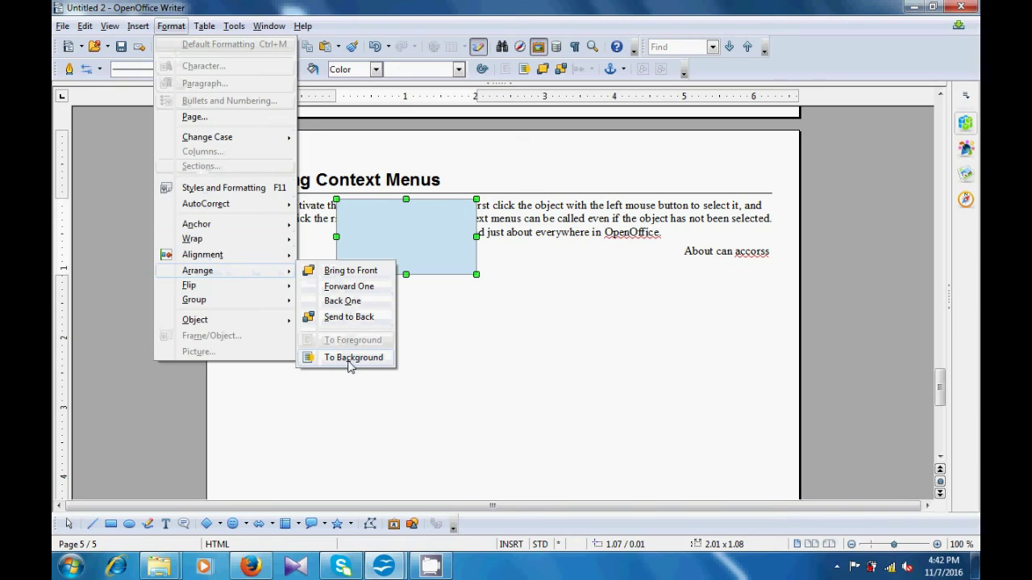
left_click(350, 359)
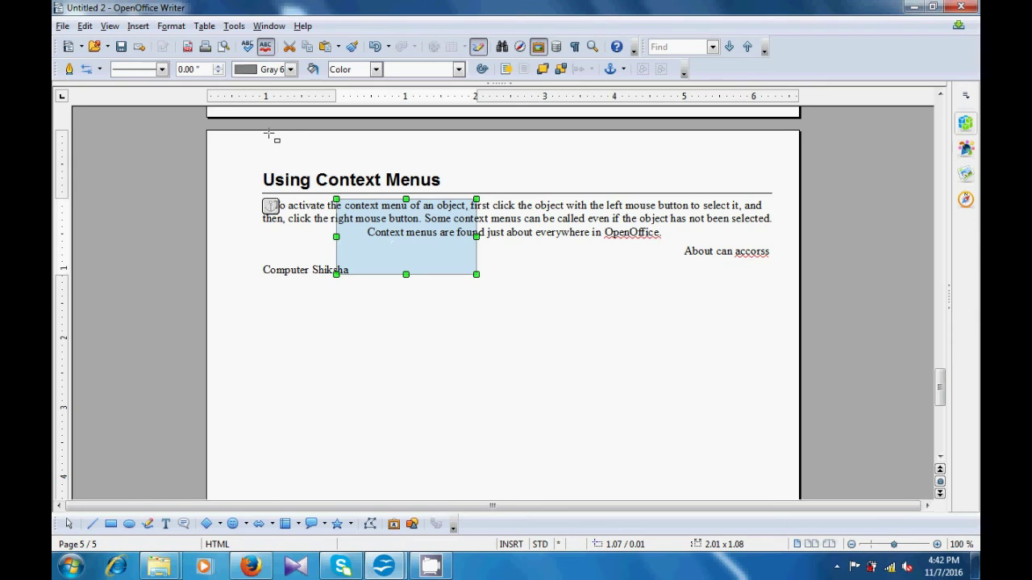
left_click(171, 27)
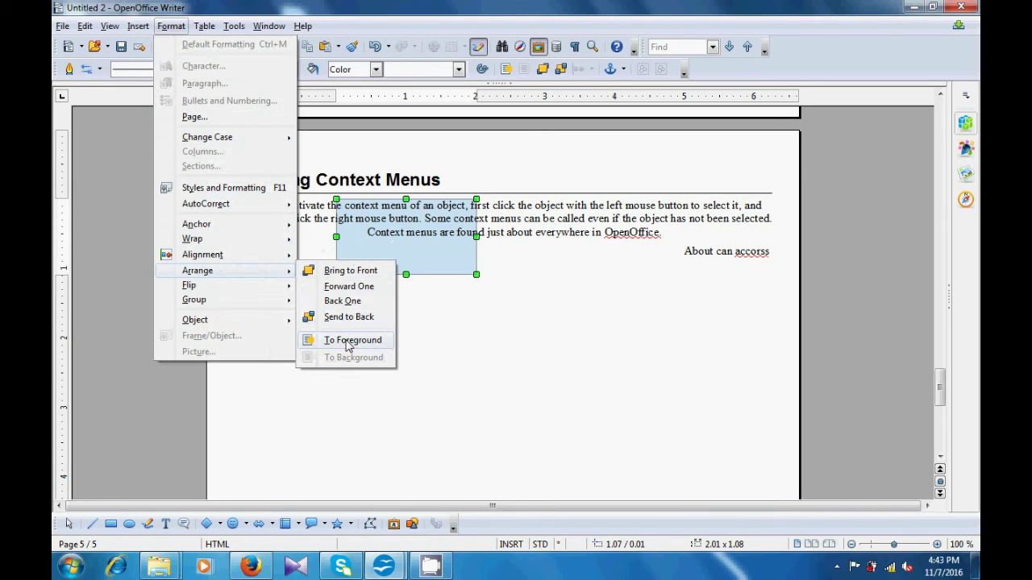
left_click(347, 341)
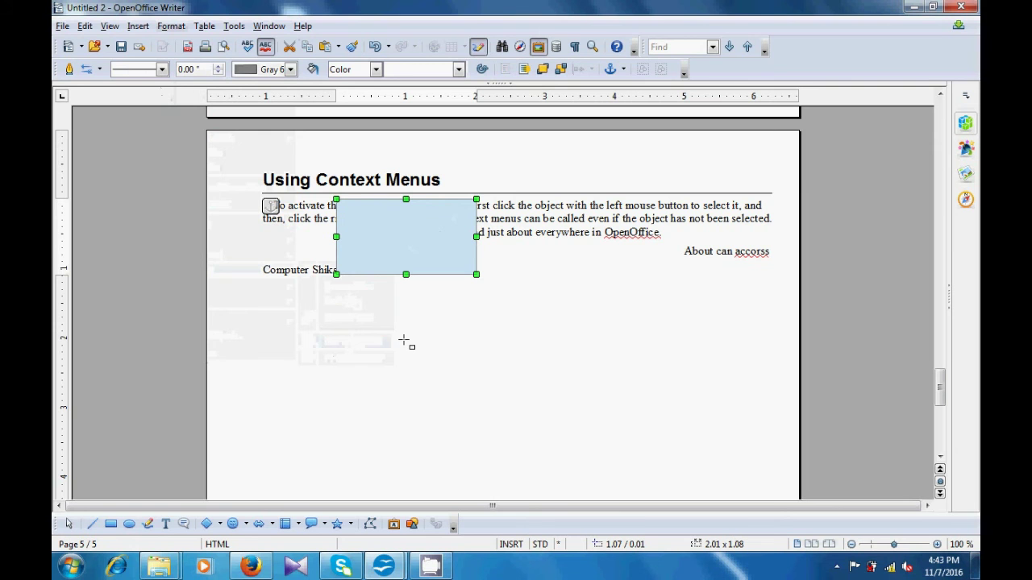
left_click(404, 342)
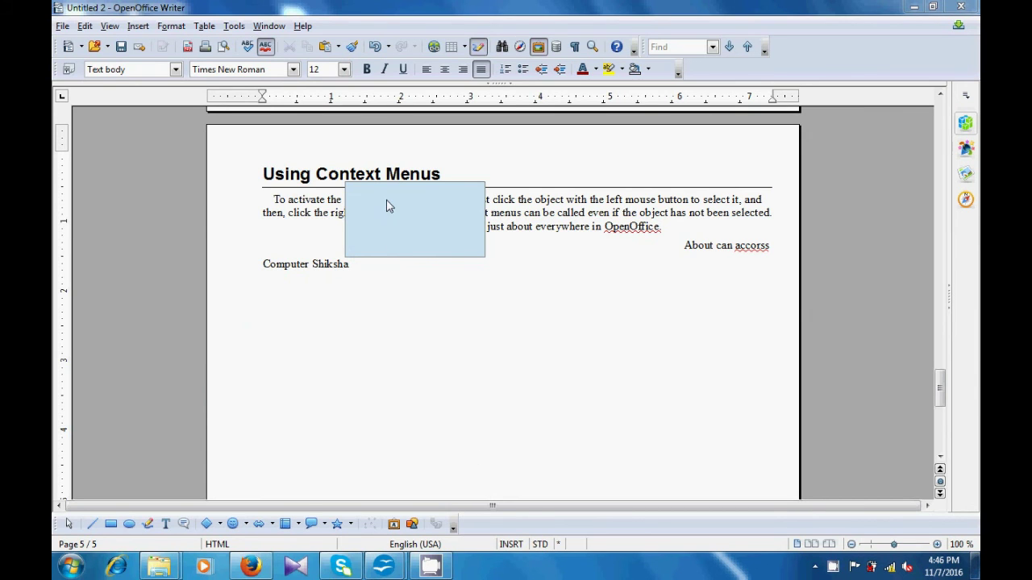
Open the Gallery, browse to the School & University theme, and right-click the globe picture.
left_click(537, 48)
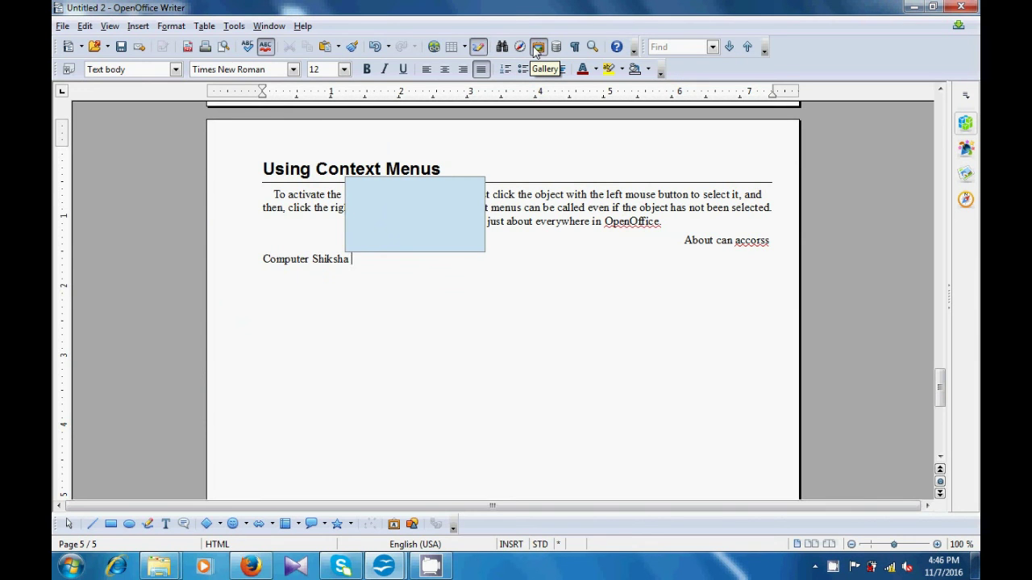
left_click(537, 49)
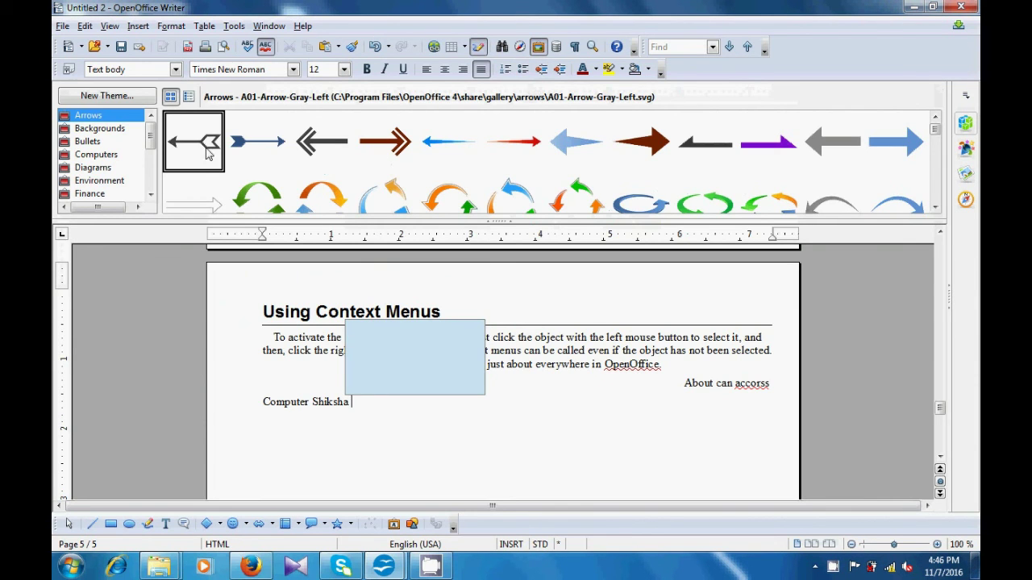
left_click_drag(150, 145, 150, 167)
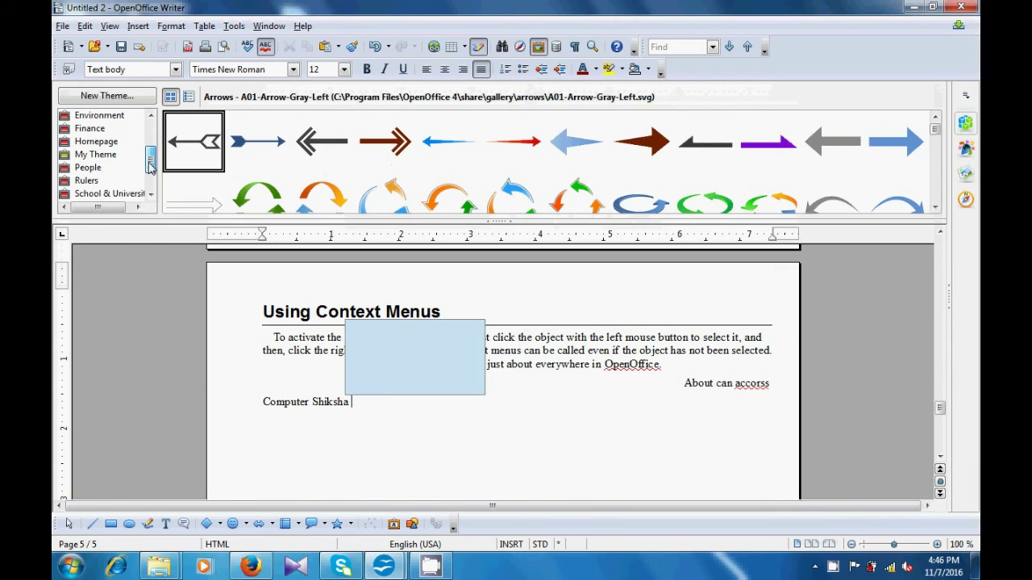
left_click(119, 171)
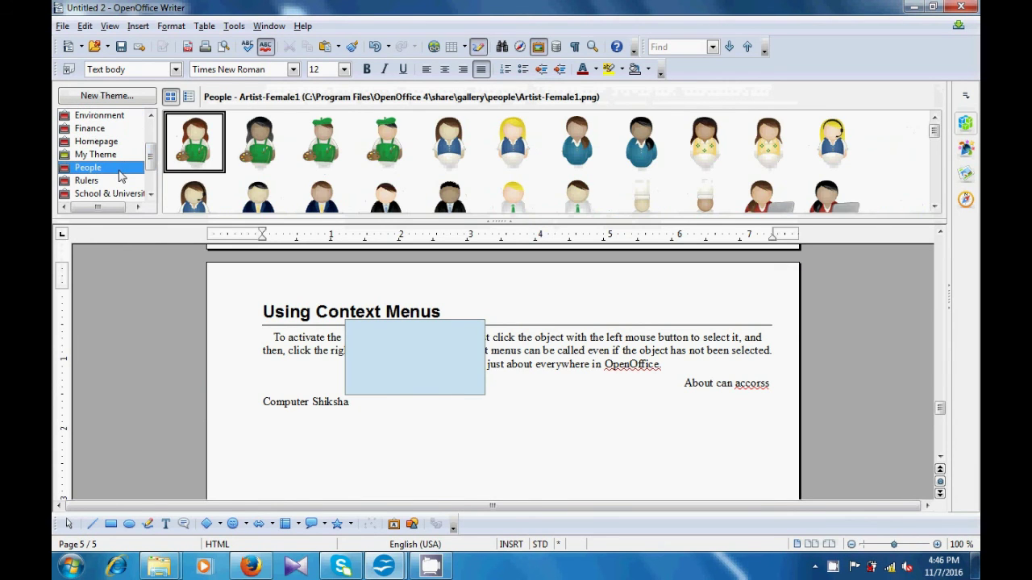
left_click(107, 156)
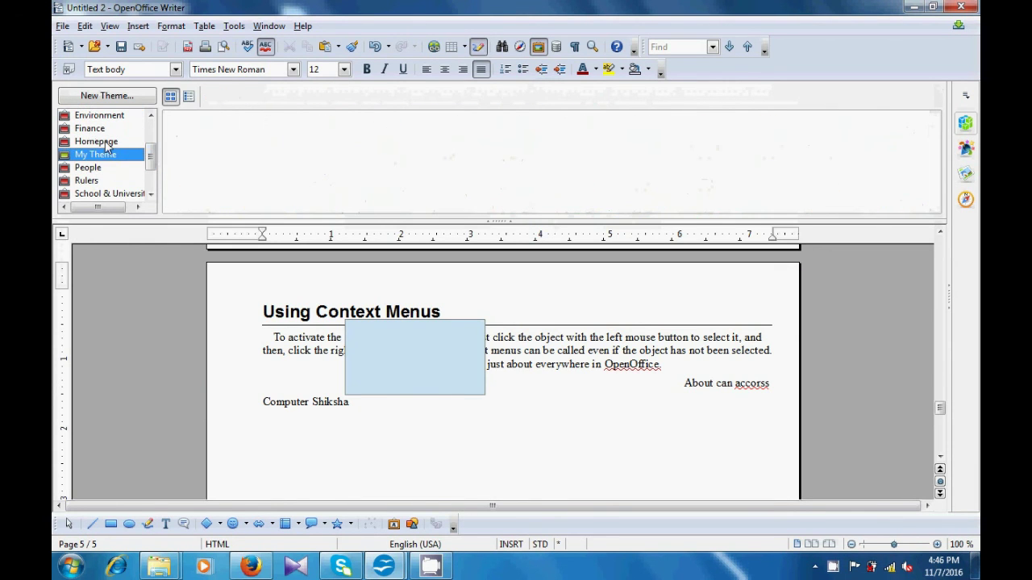
left_click(107, 143)
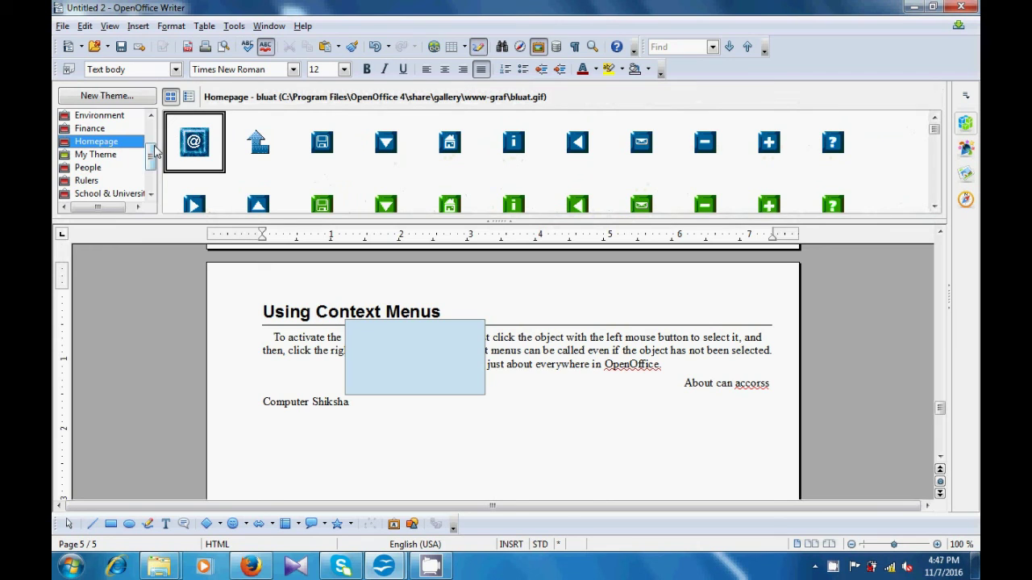
scroll(150, 161, "down", 2)
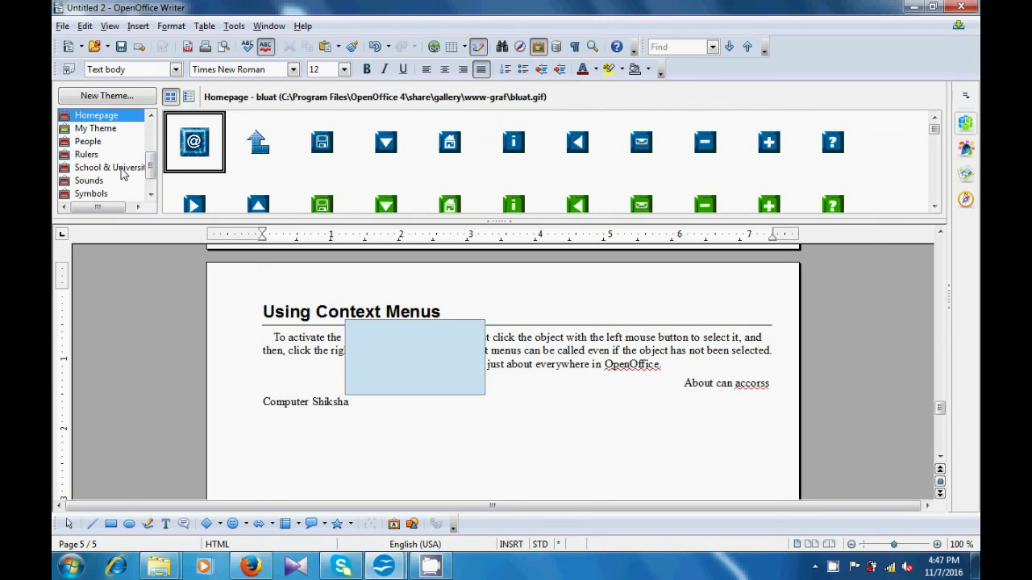
left_click(121, 169)
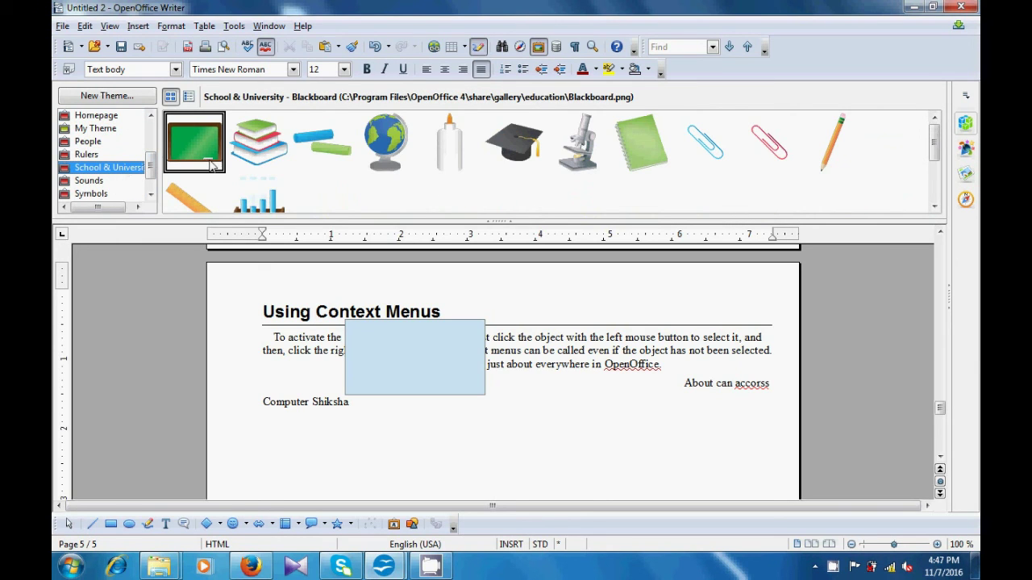
right_click(390, 141)
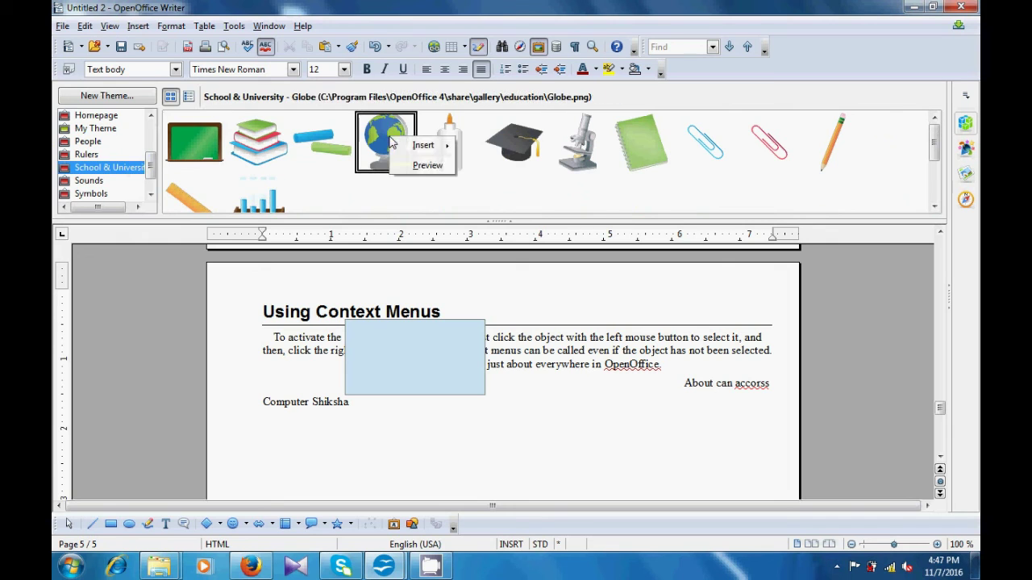
Insert a copy of the globe into the document and hide the Gallery.
mouse_move(424, 145)
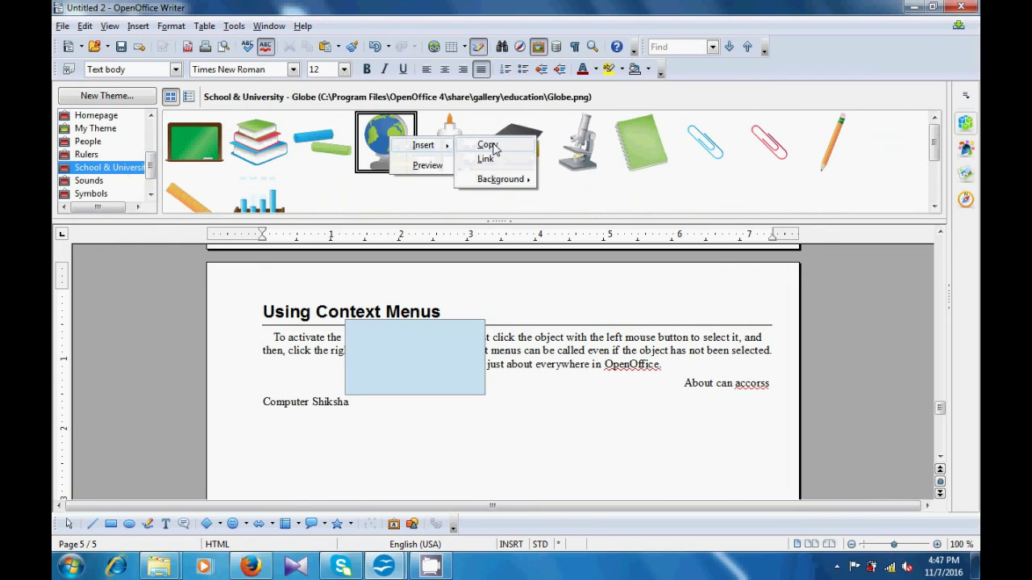
left_click(488, 145)
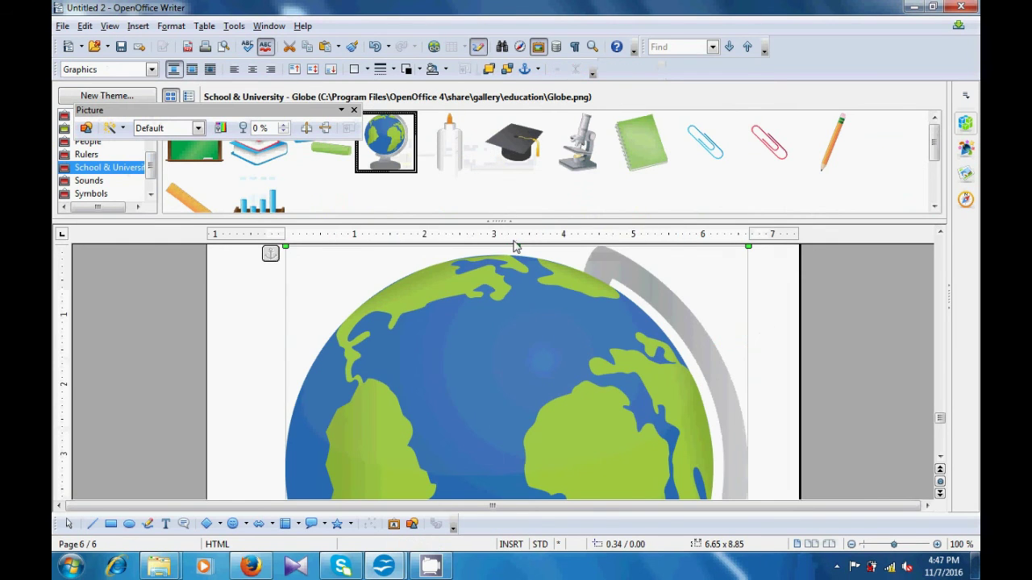
scroll(516, 246, "down", 5)
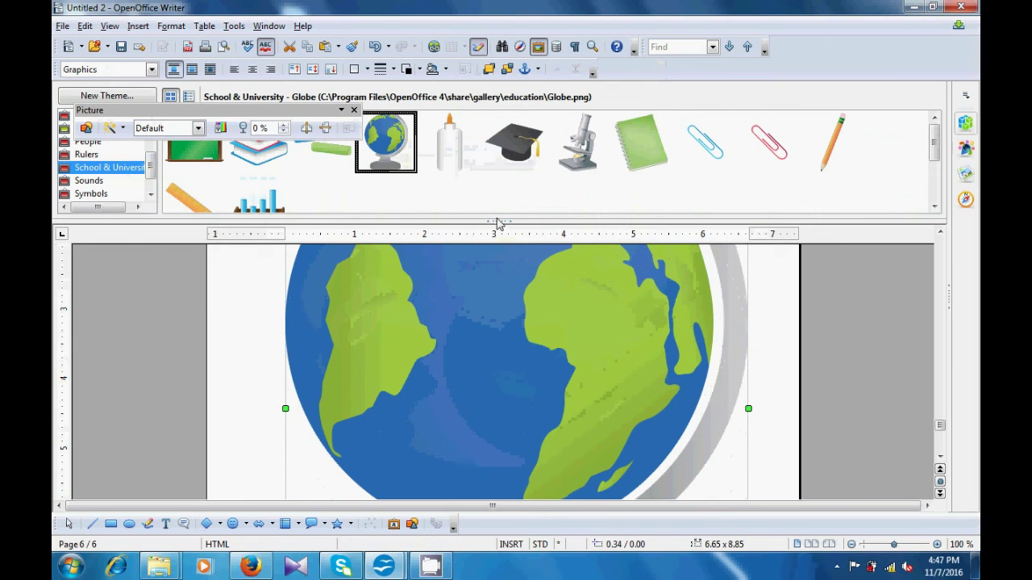
left_click(497, 221)
scroll(497, 274, "up", 3)
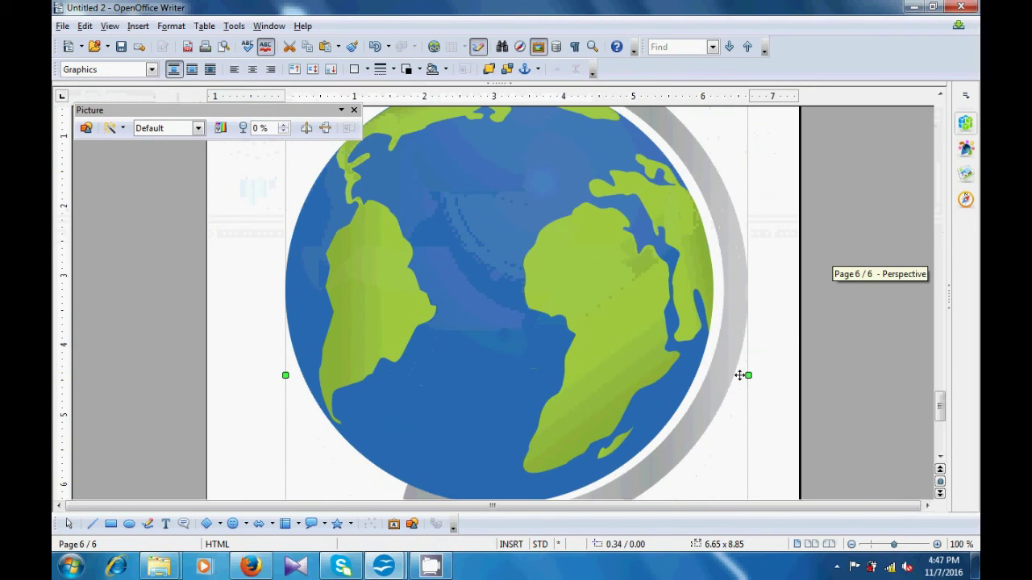
Resize the globe to about 2.75 x 3.53 inches and move it down the page.
left_click_drag(751, 375, 636, 378)
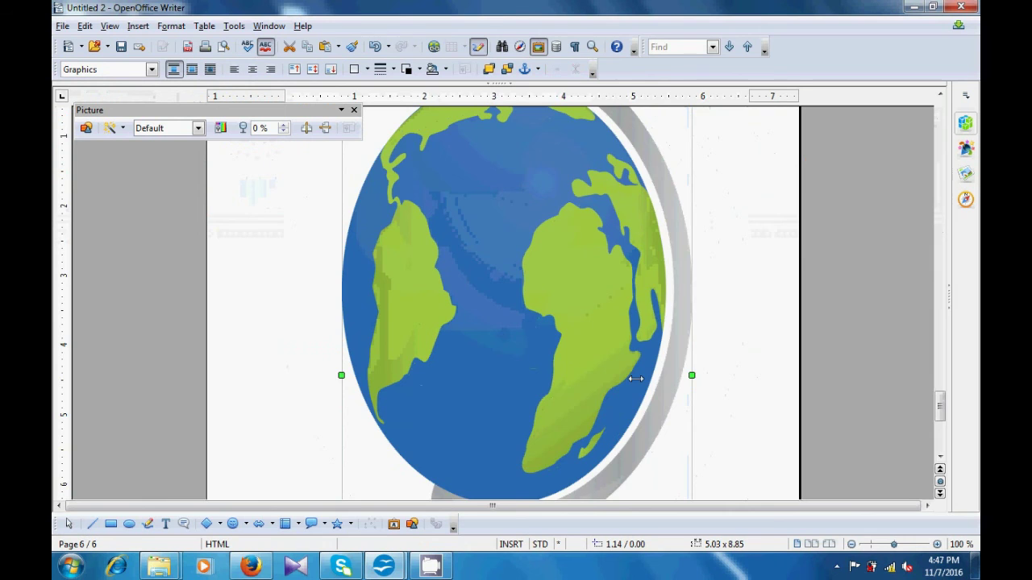
scroll(636, 379, "down", 5)
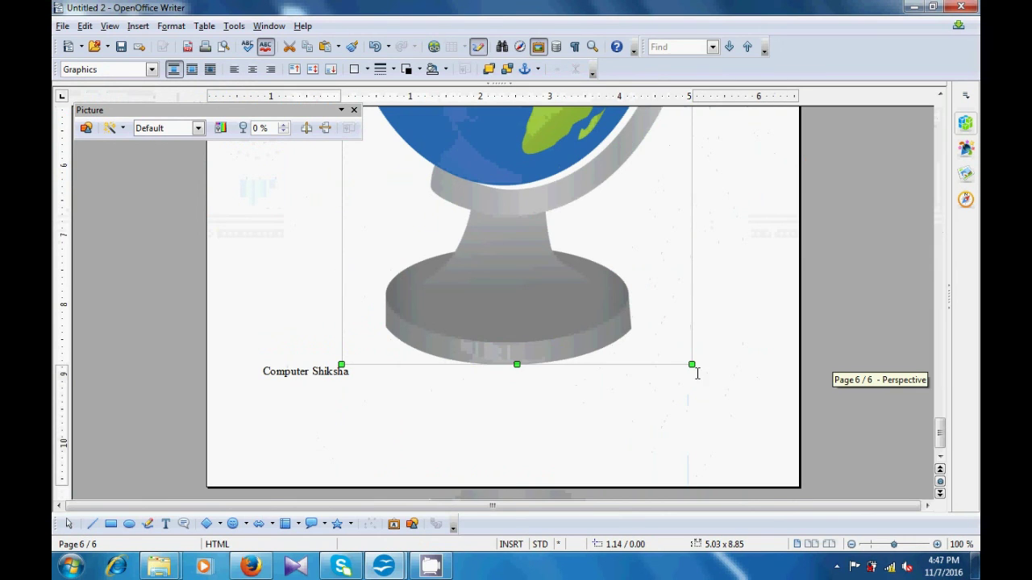
left_click_drag(690, 365, 645, 202)
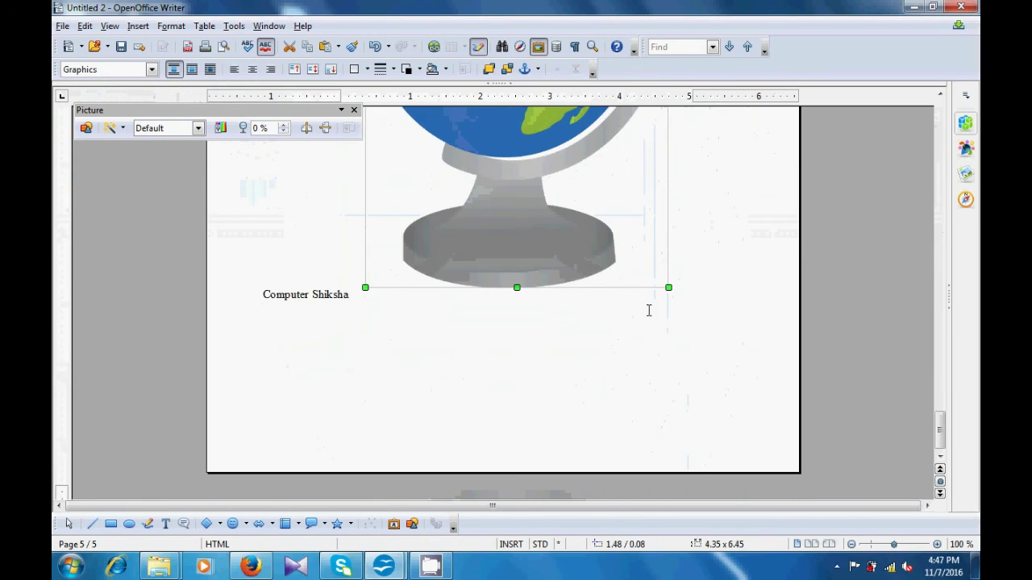
scroll(647, 310, "up", 5)
scroll(649, 316, "up", 5)
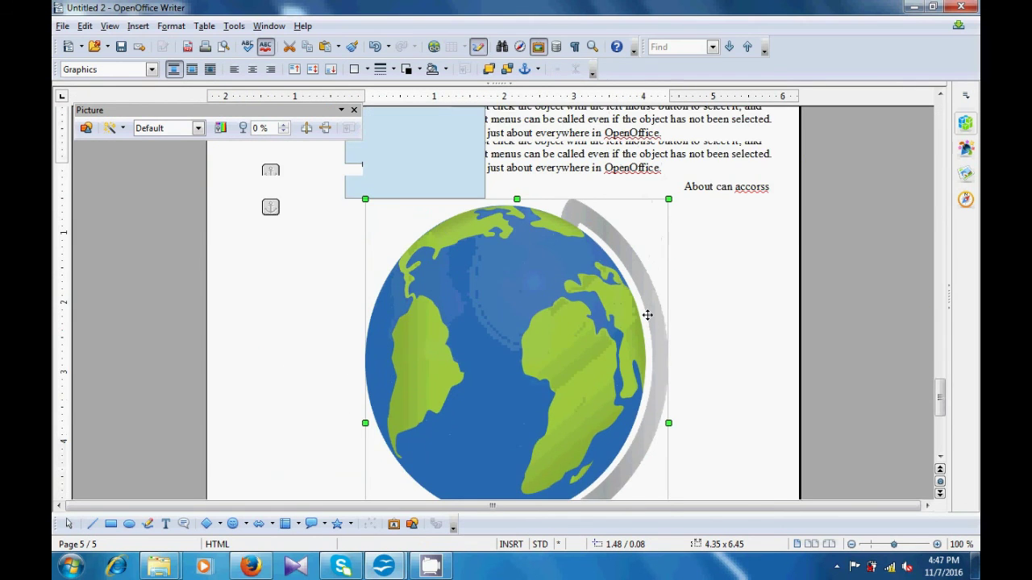
left_click_drag(668, 312, 610, 413)
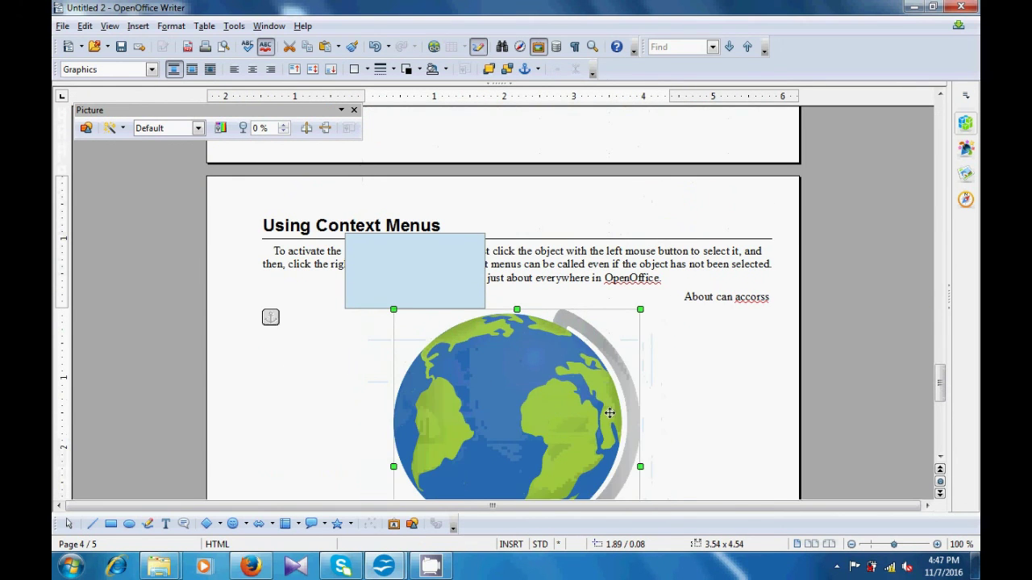
scroll(626, 396, "down", 6)
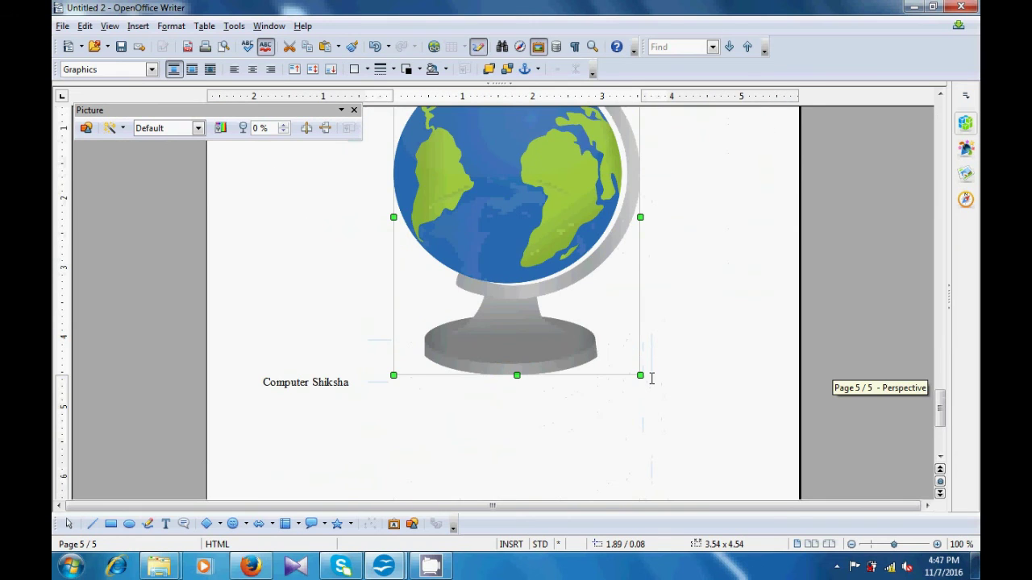
left_click_drag(642, 375, 577, 303)
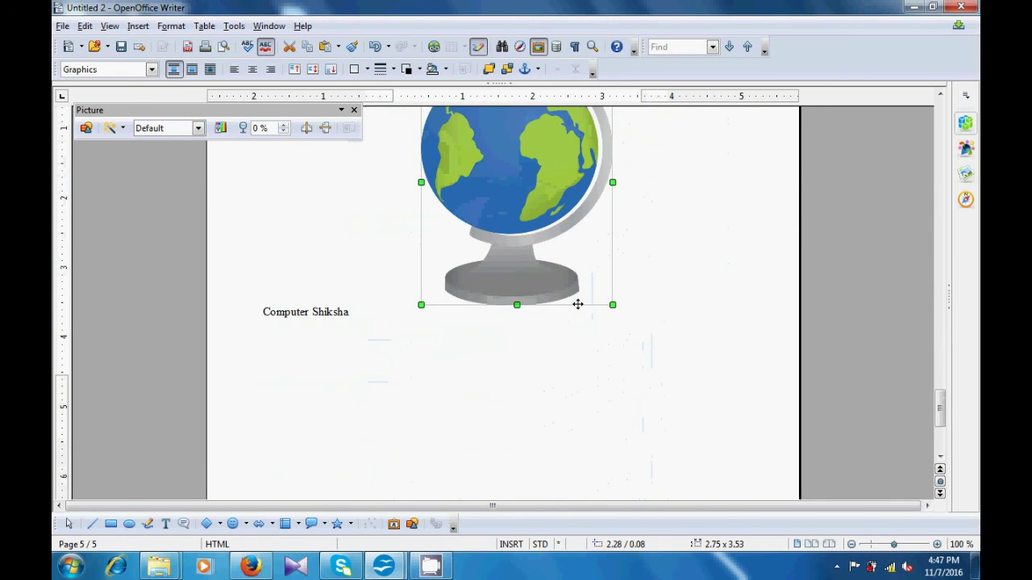
left_click_drag(526, 183, 533, 271)
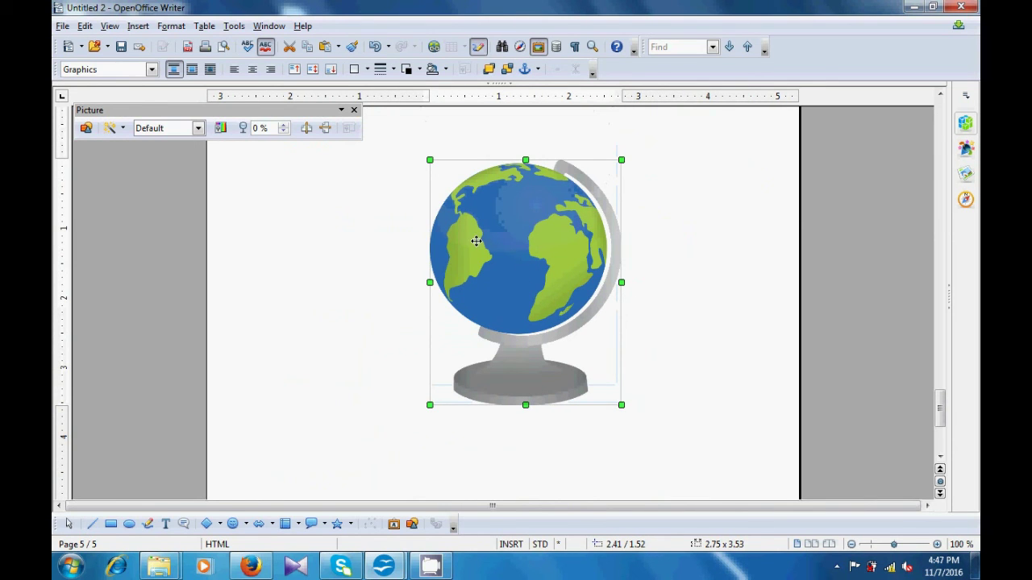
Flip the globe picture vertically, horizontally, then vertically again so it ends up mirrored left to right.
left_click(180, 29)
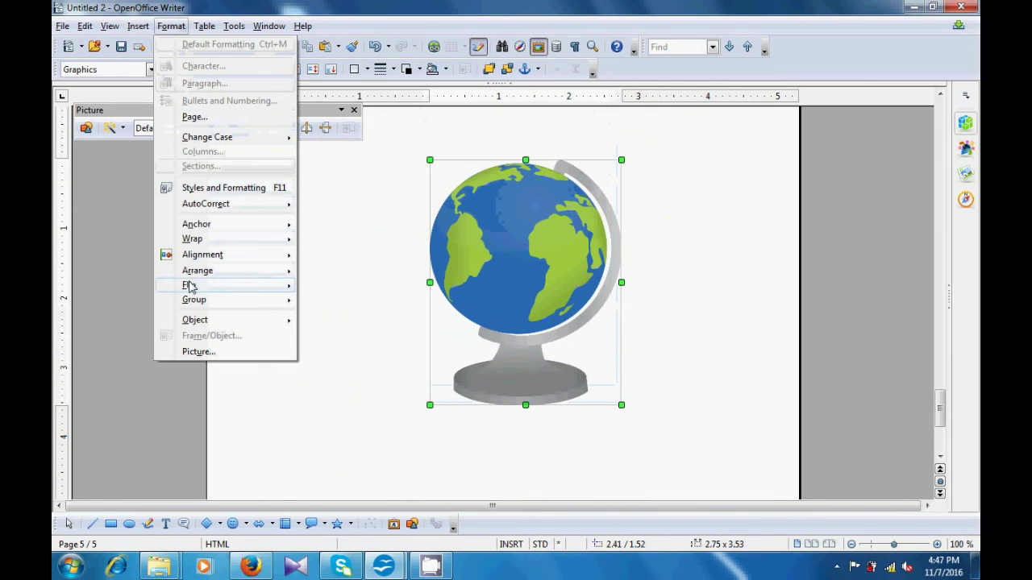
mouse_move(192, 288)
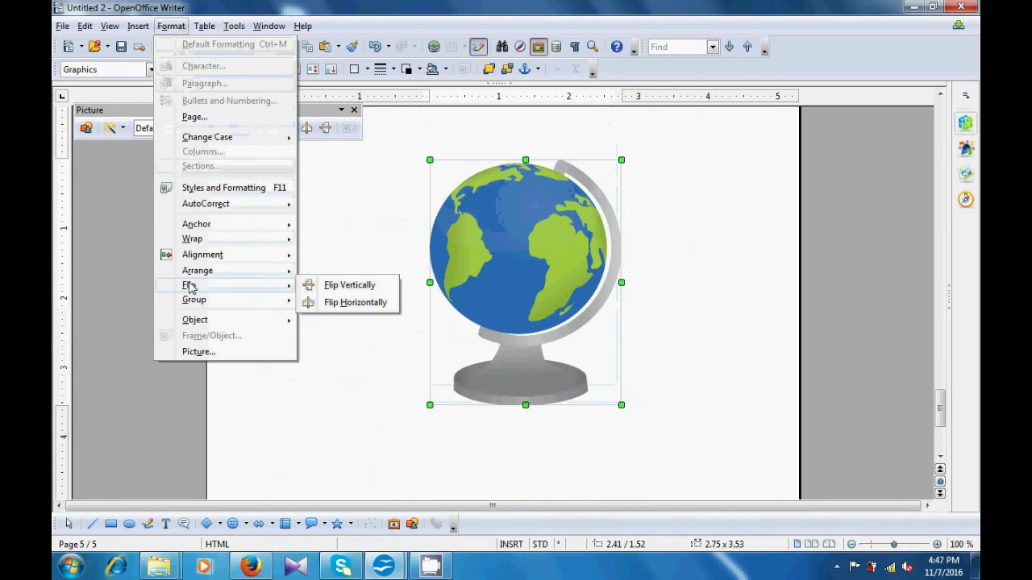
left_click(339, 287)
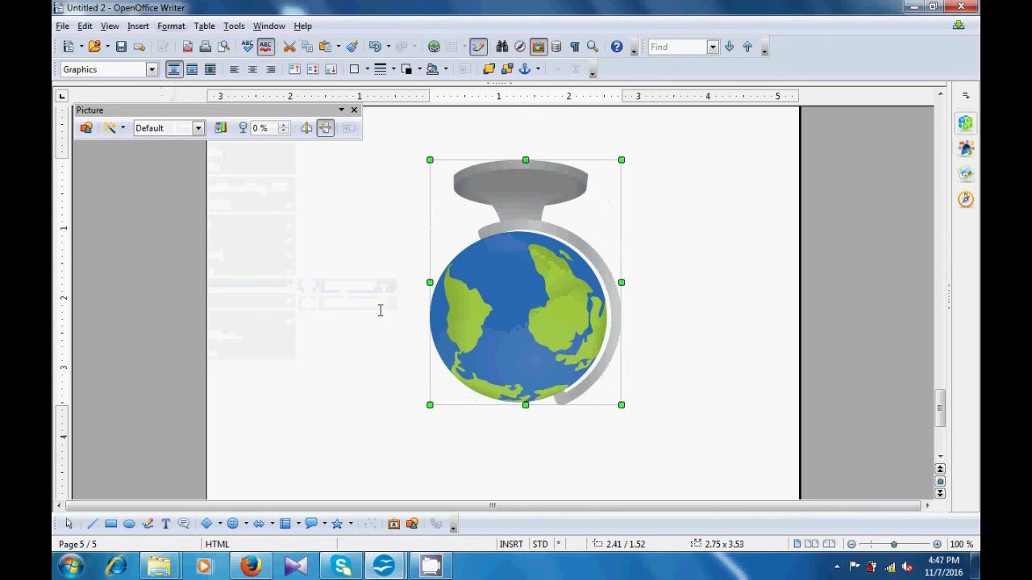
left_click(183, 26)
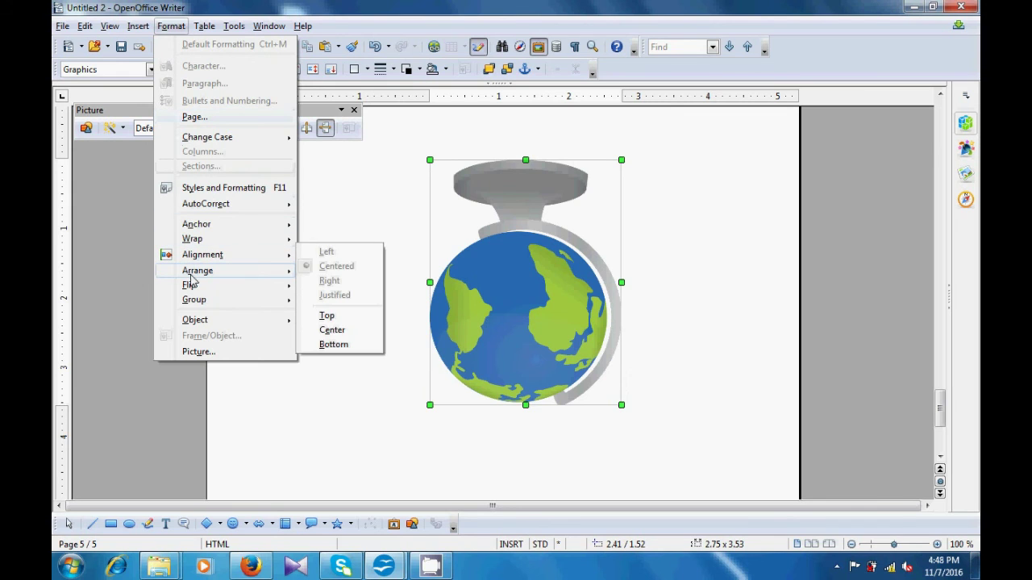
mouse_move(190, 291)
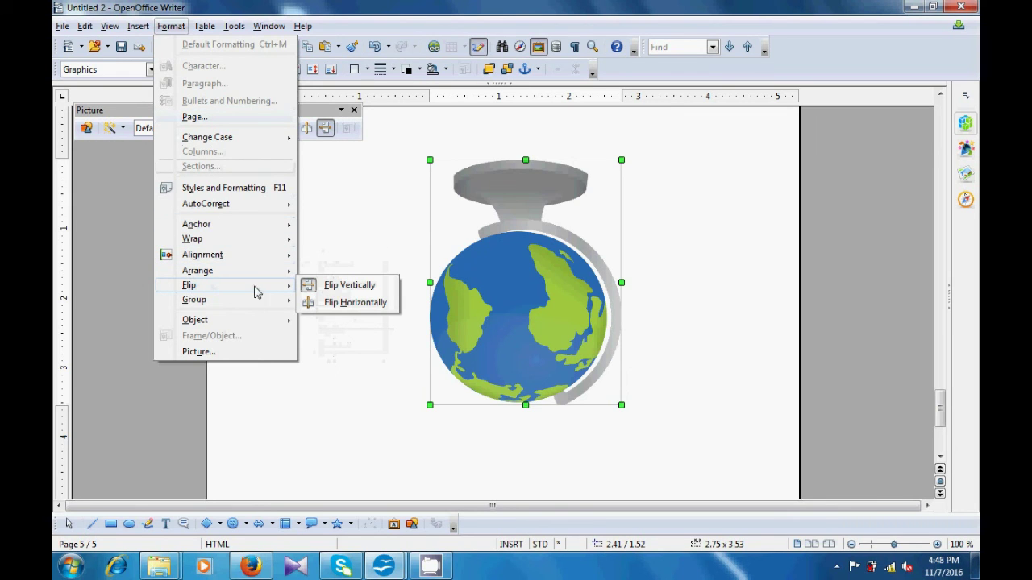
left_click(352, 309)
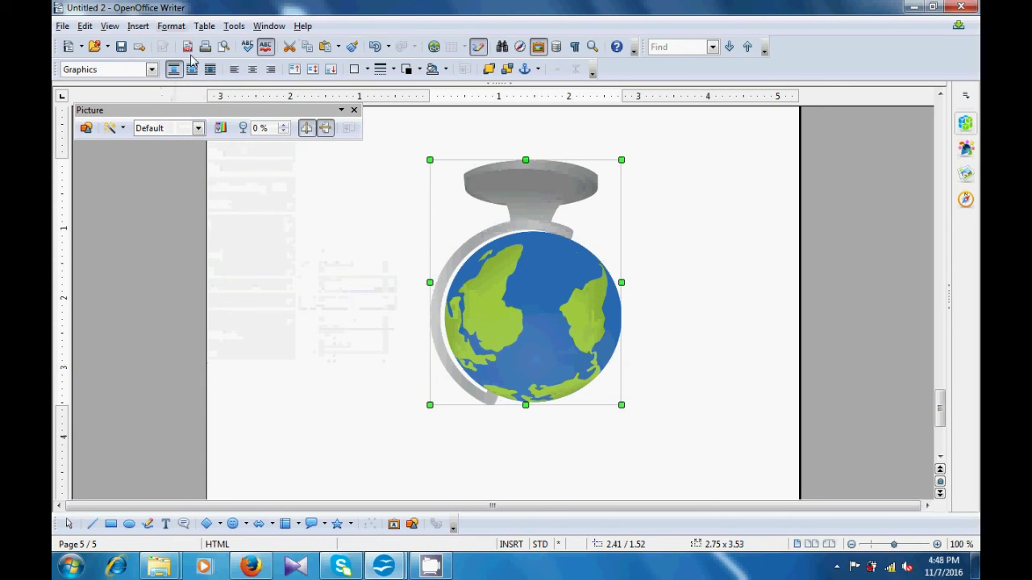
left_click(171, 26)
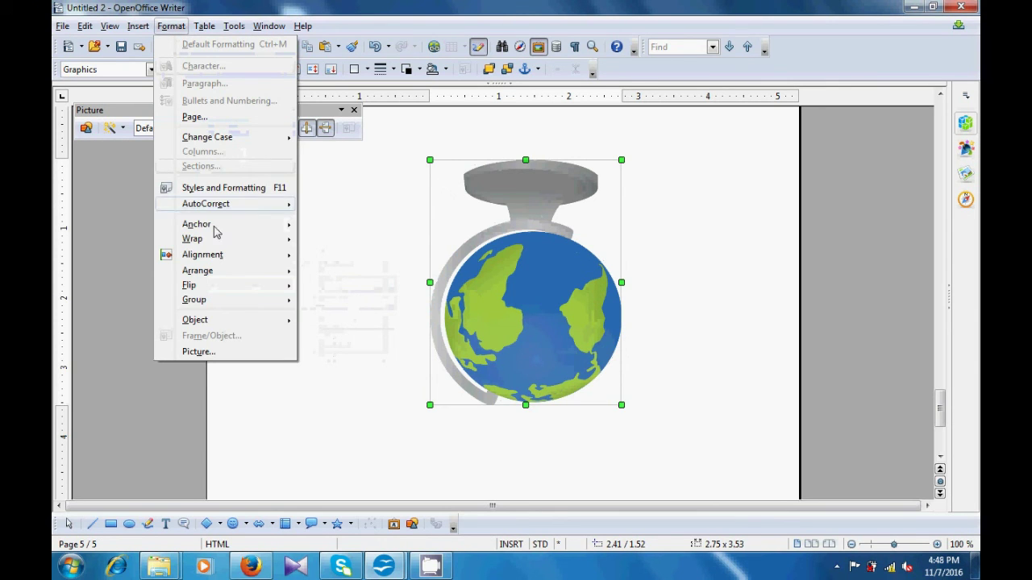
mouse_move(214, 291)
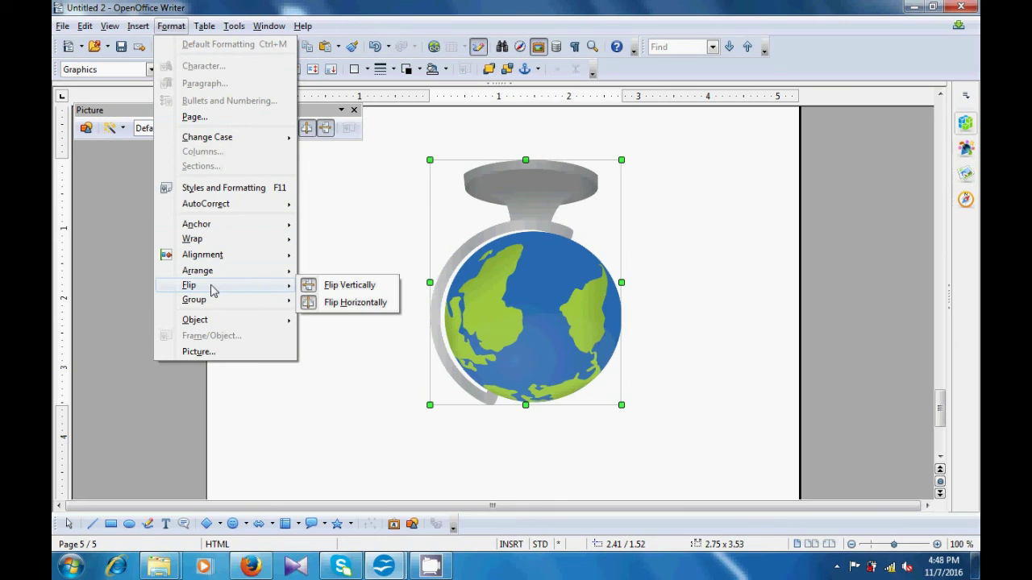
left_click(355, 291)
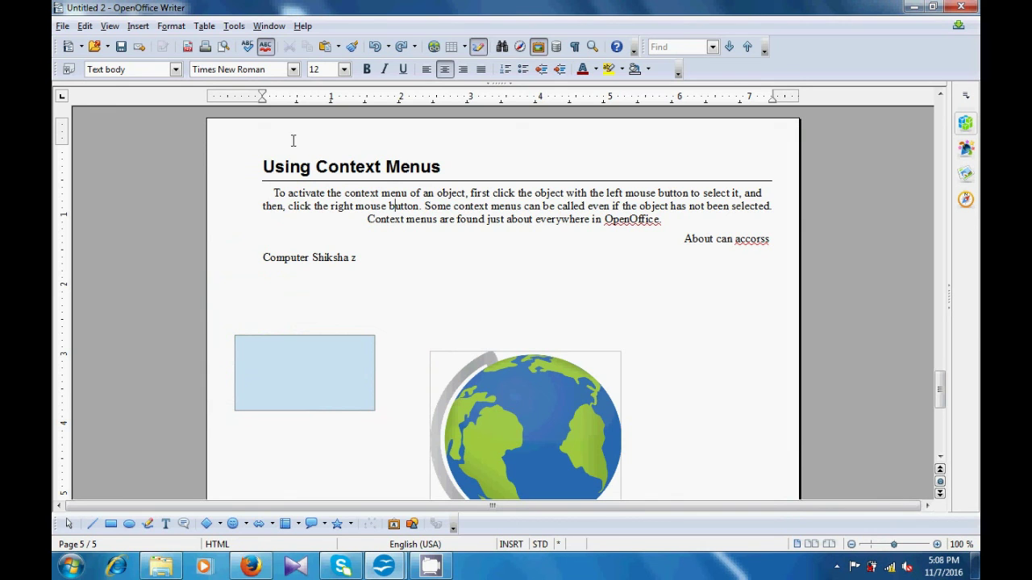
Start a new blank text document.
left_click(62, 26)
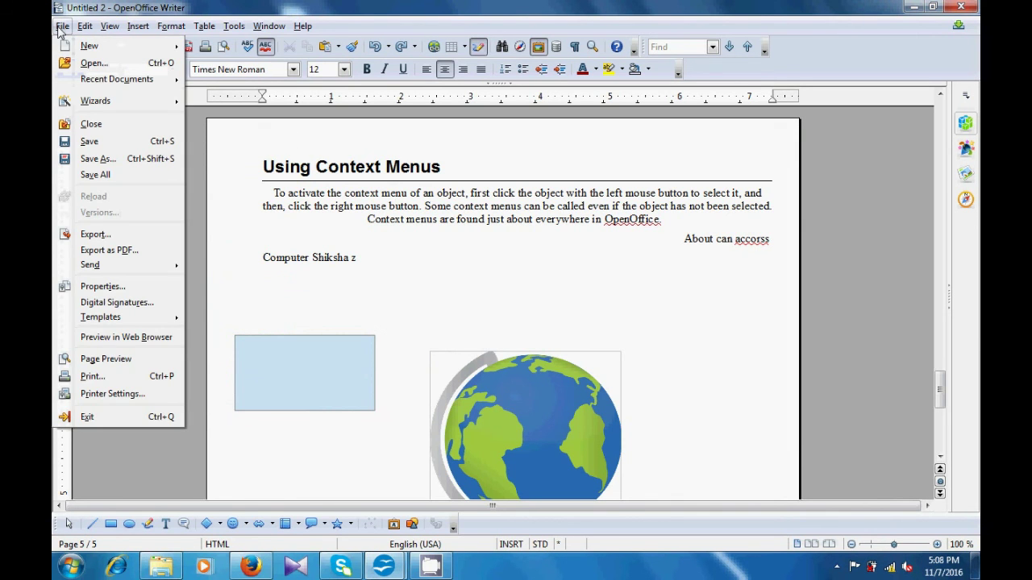
mouse_move(103, 46)
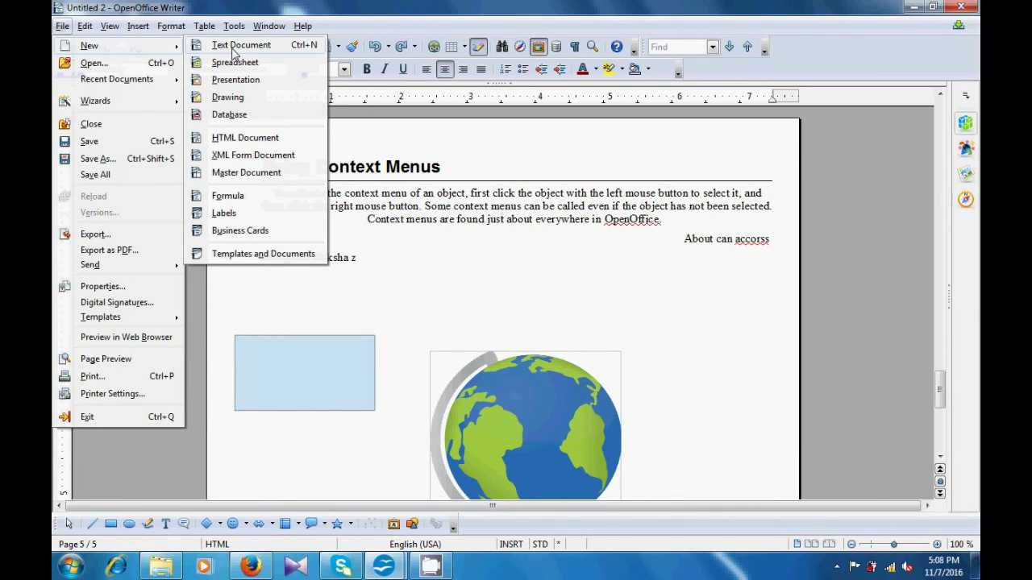
left_click(236, 46)
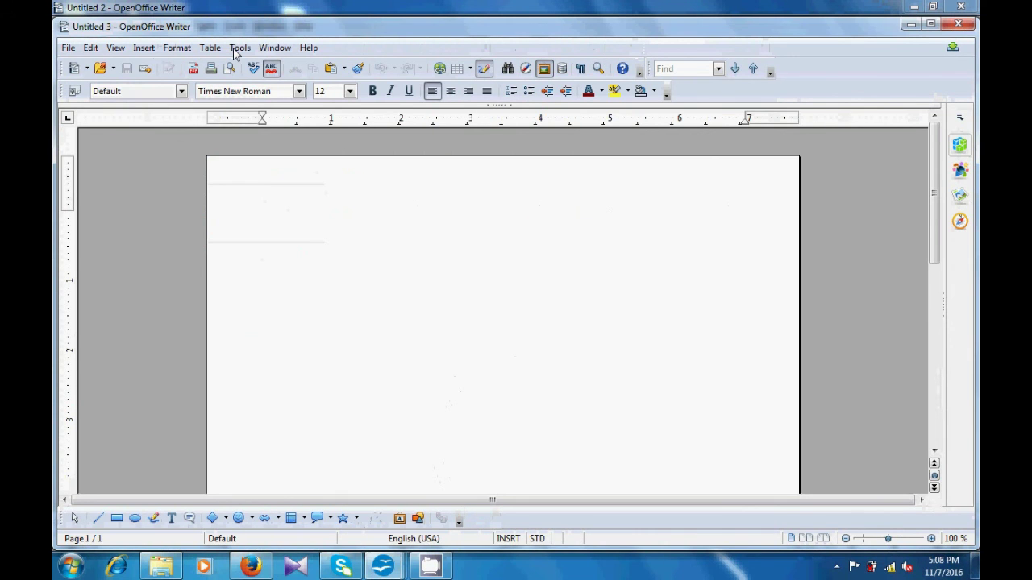
Draw a rectangle and, to its right, an ellipse near the top of the page.
left_click(116, 518)
mouse_move(249, 201)
left_mouse_down()
mouse_move(249, 251)
mouse_move(266, 275)
mouse_move(302, 295)
mouse_move(359, 296)
left_mouse_up()
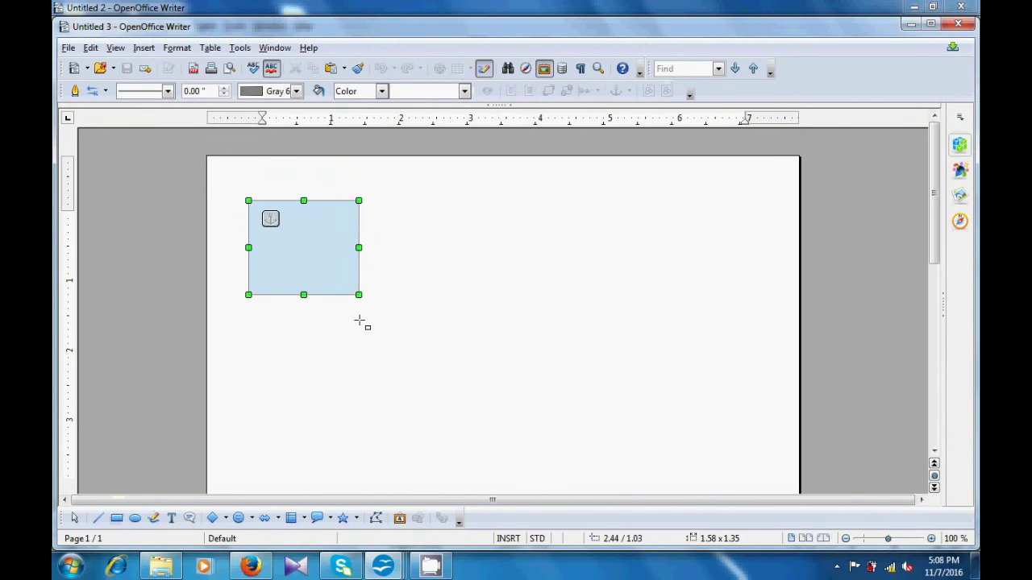
left_click(135, 518)
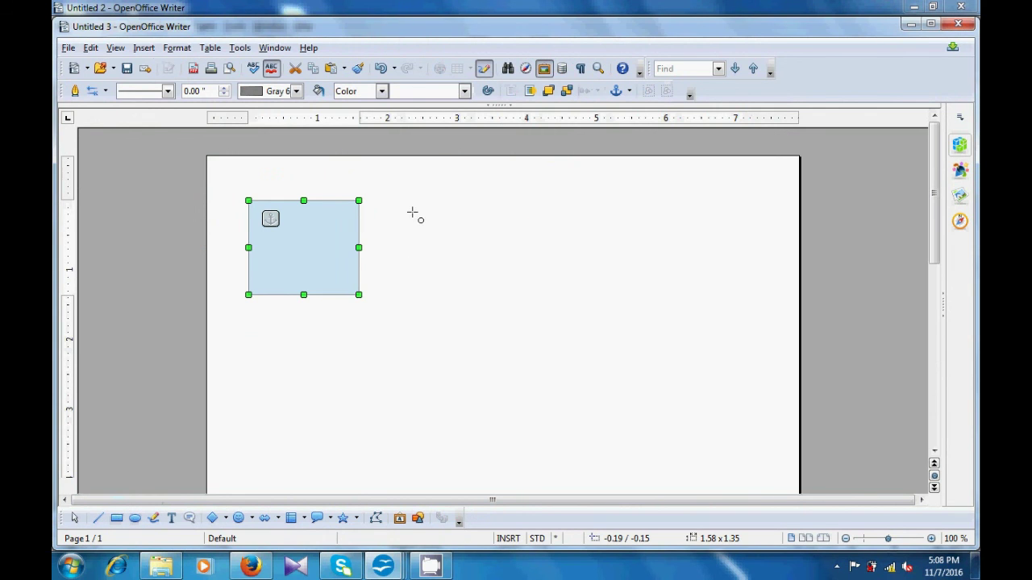
left_click_drag(408, 205, 529, 304)
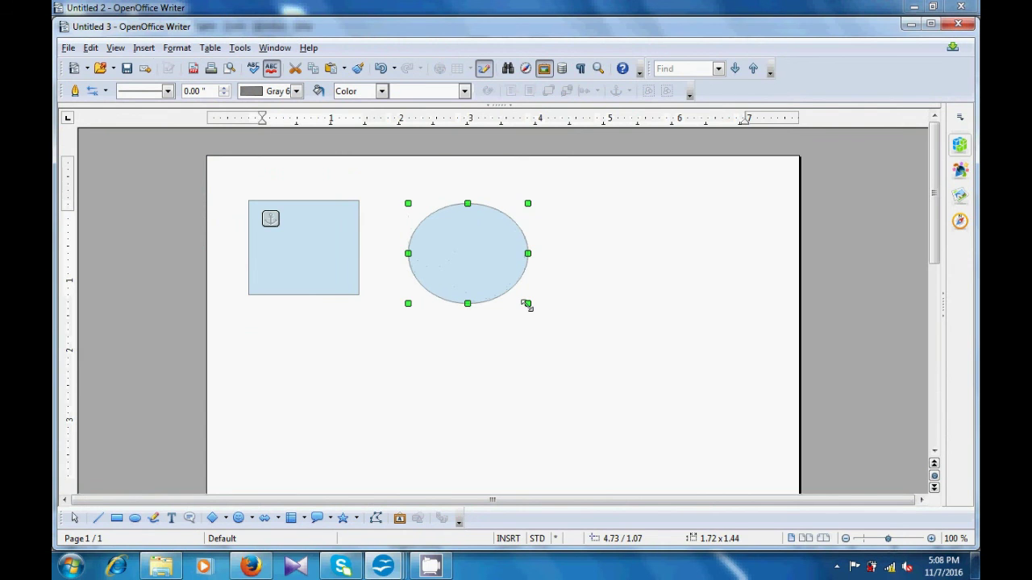
left_click(471, 376)
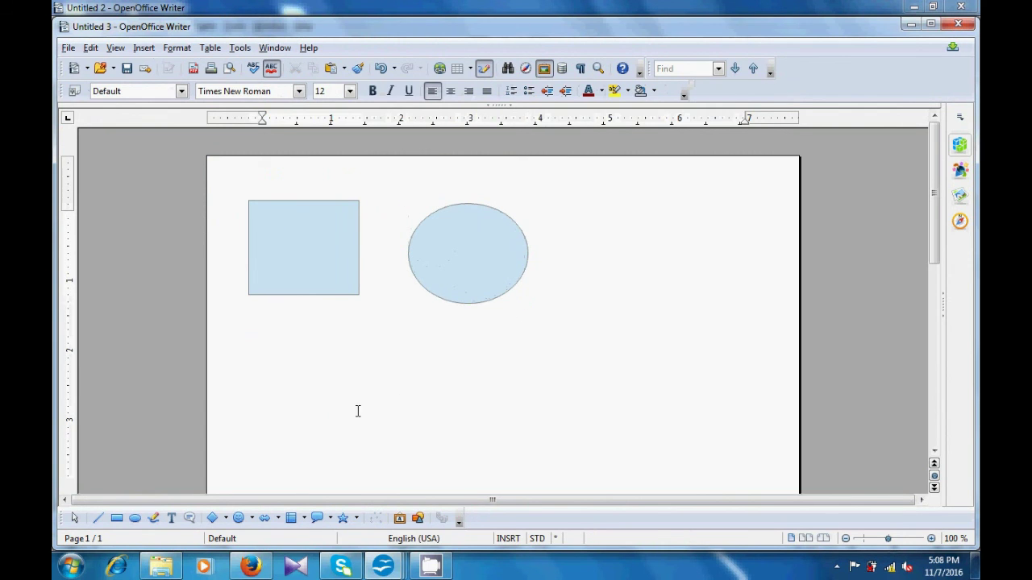
Draw a smiley face symbol shape to the right of the ellipse.
left_click(238, 517)
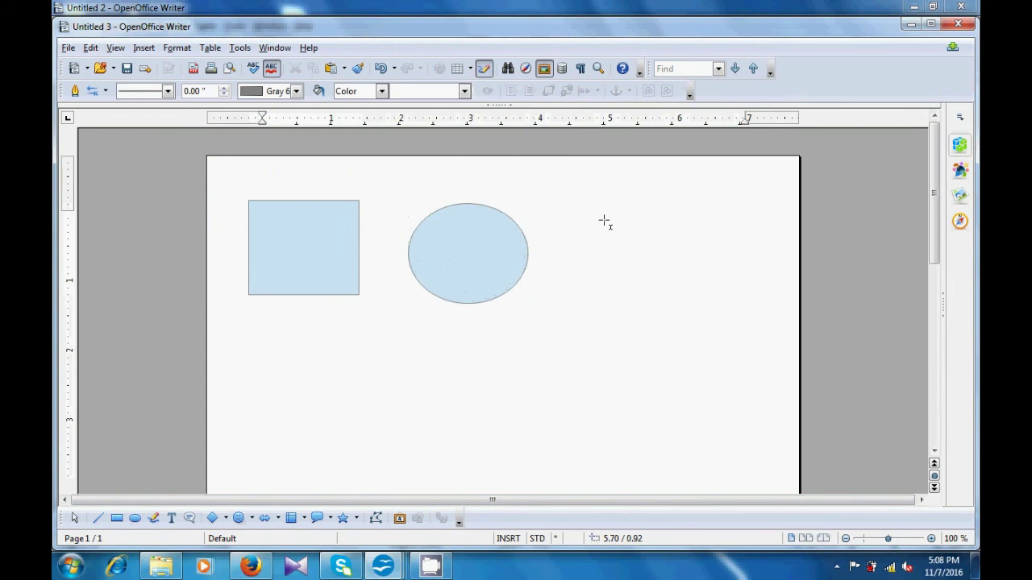
left_click_drag(599, 217, 717, 317)
left_click_drag(721, 319, 718, 321)
left_click(587, 398)
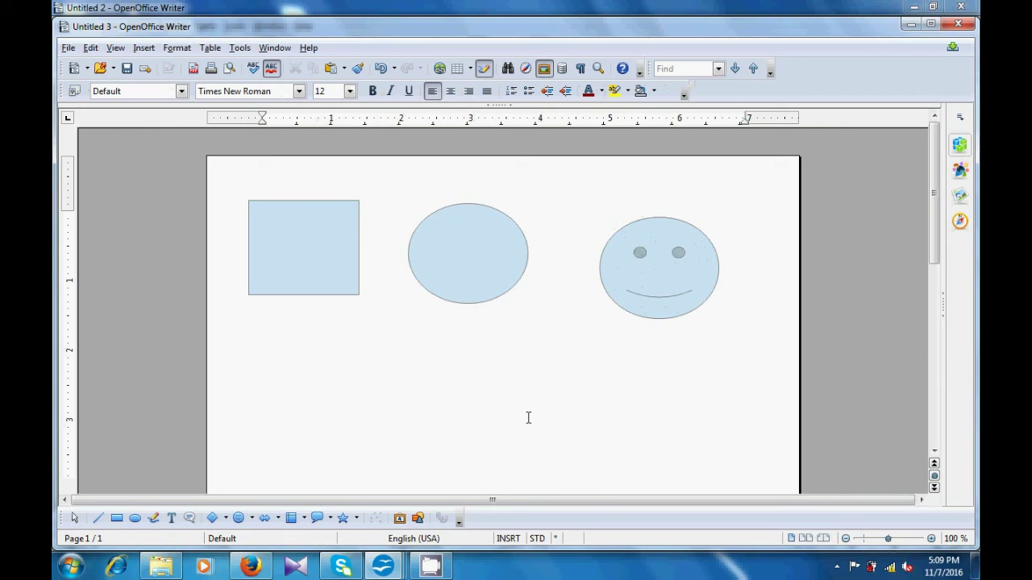
key("Escape")
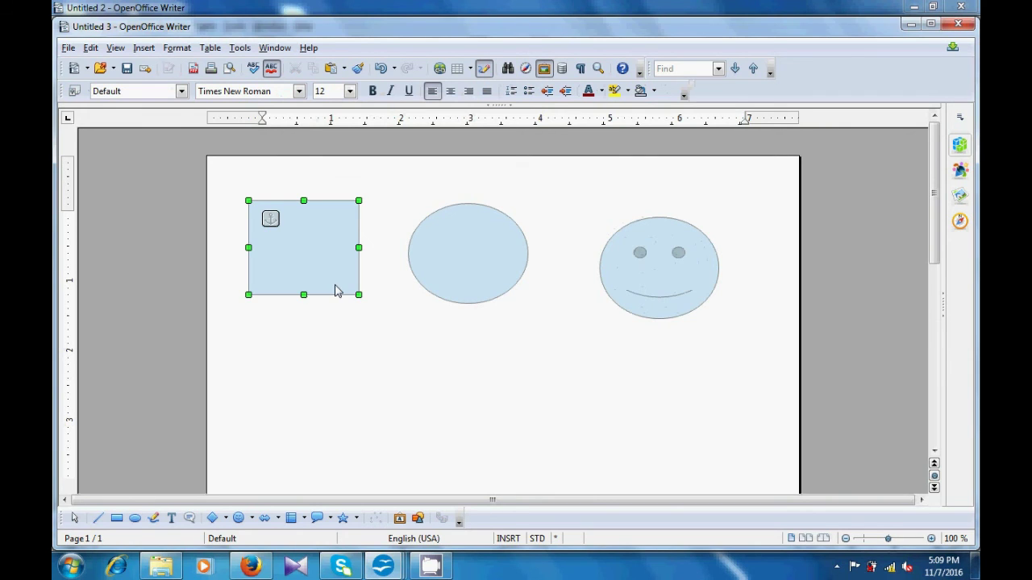
Select the rectangle, ellipse and smiley face and group them into one object.
left_click(464, 280, "shift")
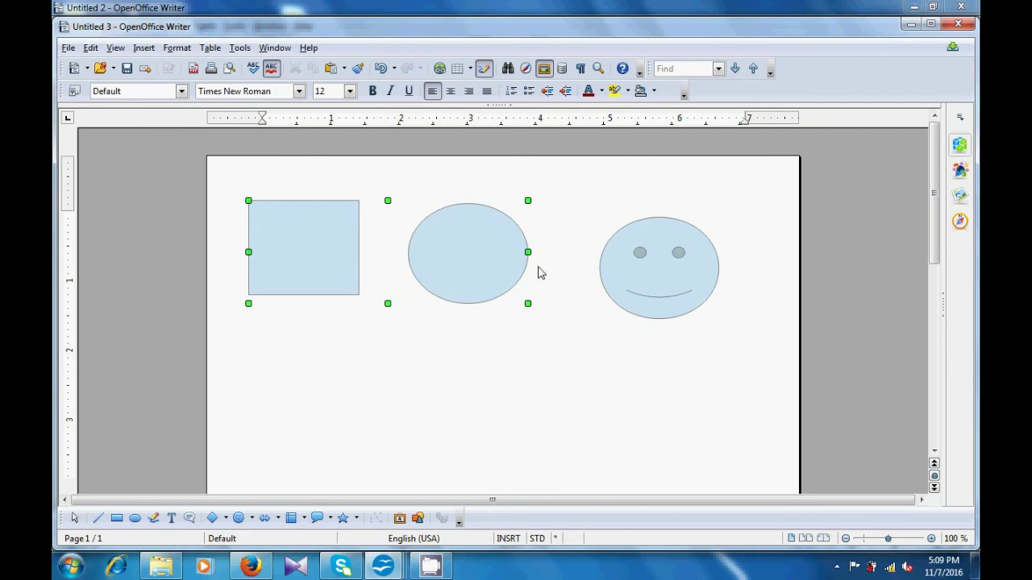
left_click(651, 253, "shift")
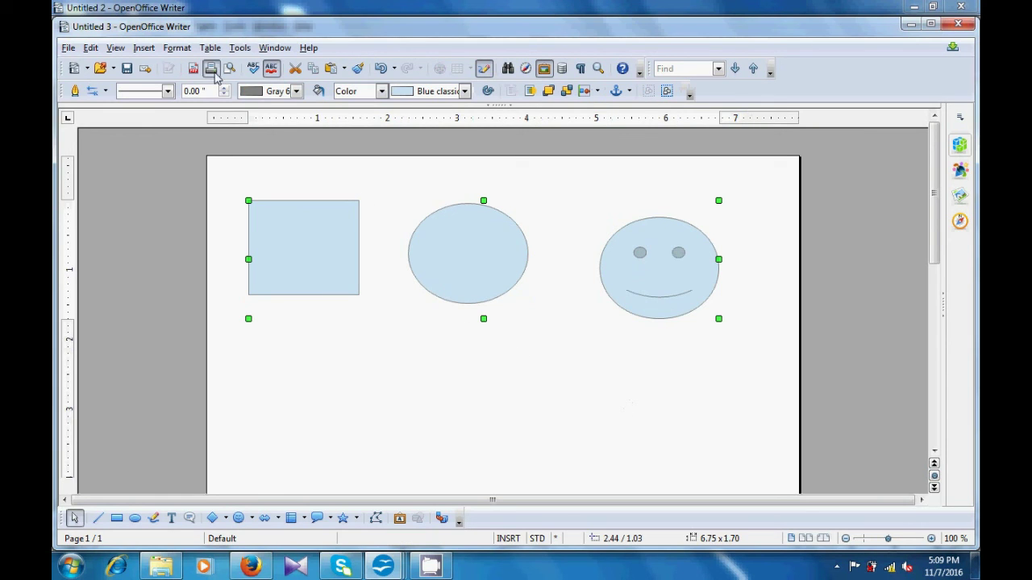
left_click(177, 49)
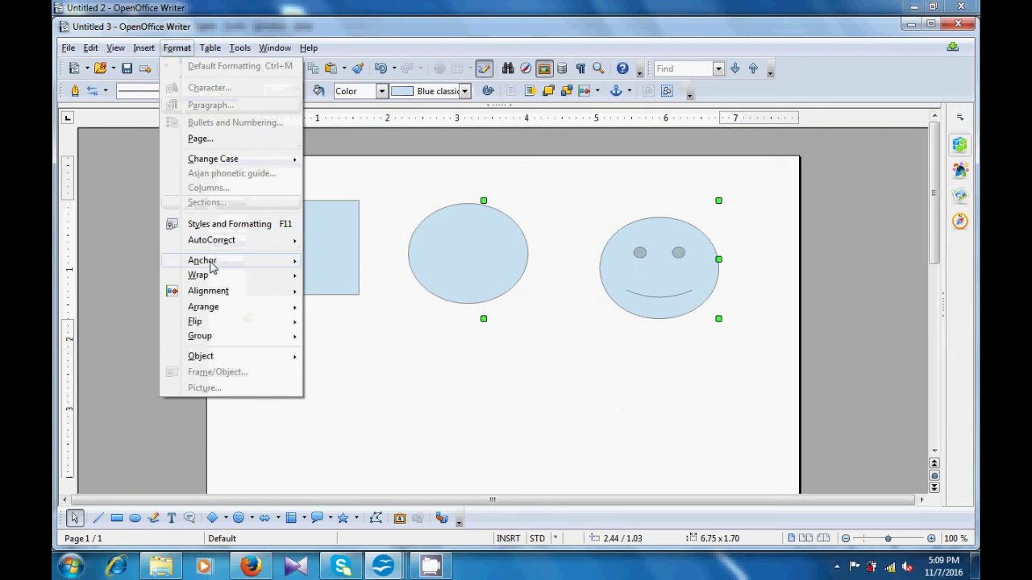
mouse_move(209, 339)
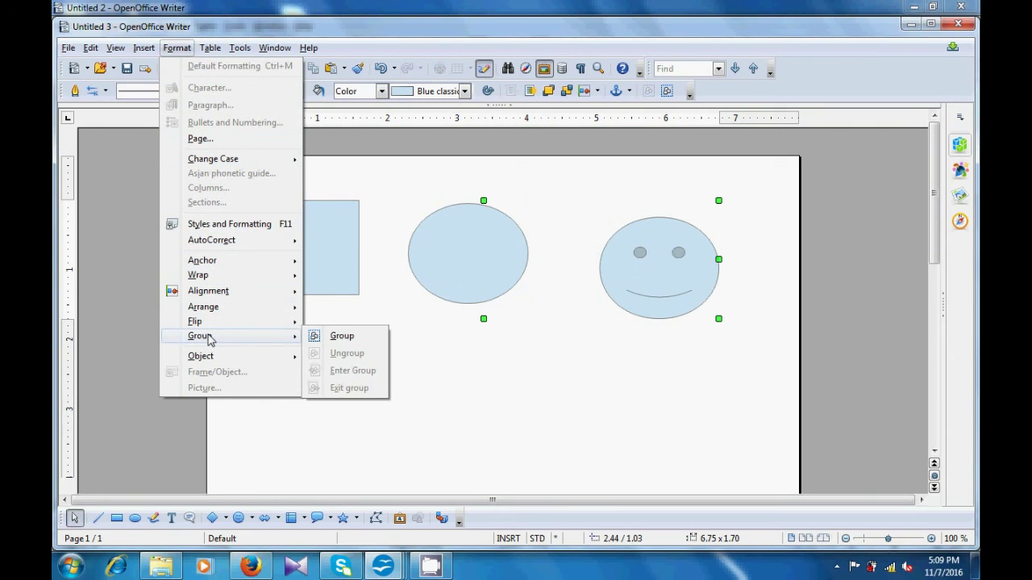
left_click(345, 340)
Drag the group around until it sits slightly higher on the page.
left_click_drag(455, 265, 473, 374)
left_click_drag(479, 327, 489, 249)
left_click_drag(355, 240, 352, 348)
left_click_drag(497, 333, 488, 237)
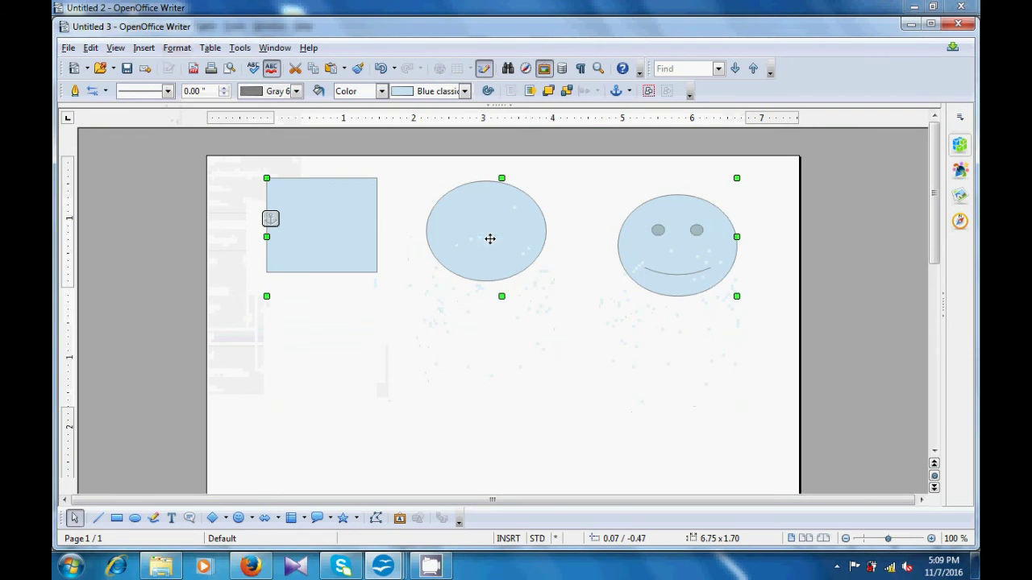
left_click(456, 420)
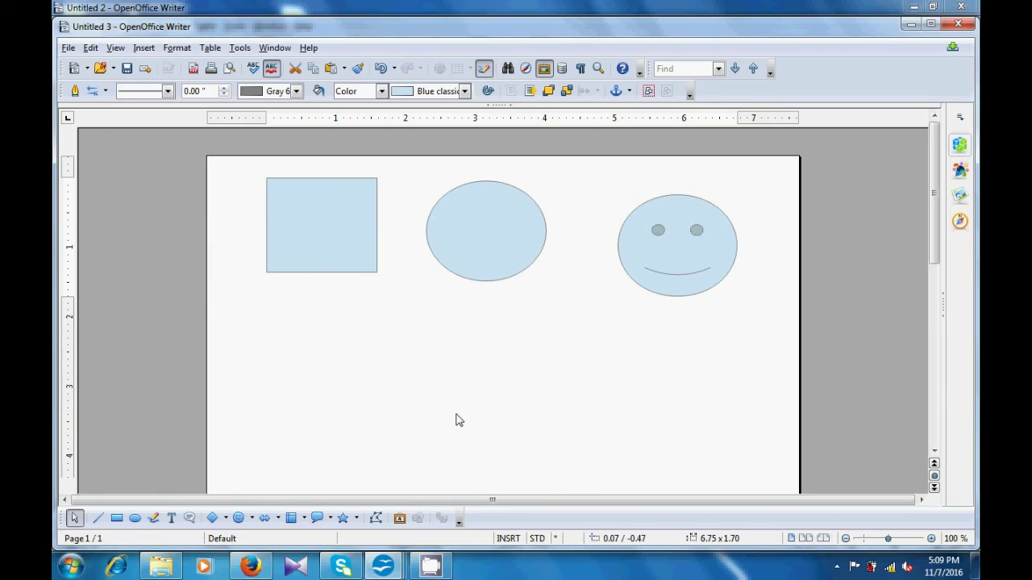
left_click(363, 253)
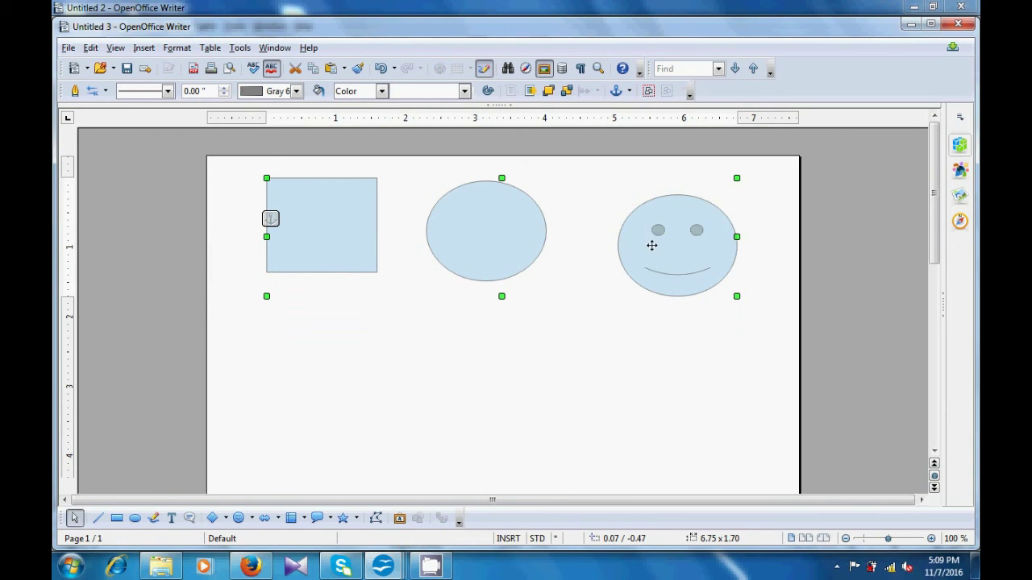
mouse_move(664, 245)
left_mouse_down()
mouse_move(675, 350)
mouse_move(660, 245)
left_mouse_up()
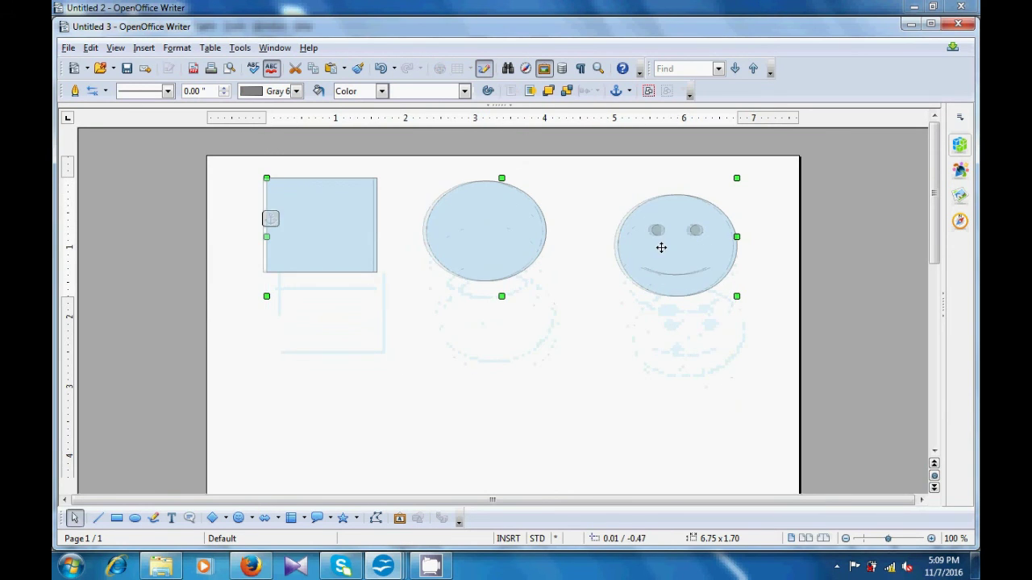
left_click(654, 430)
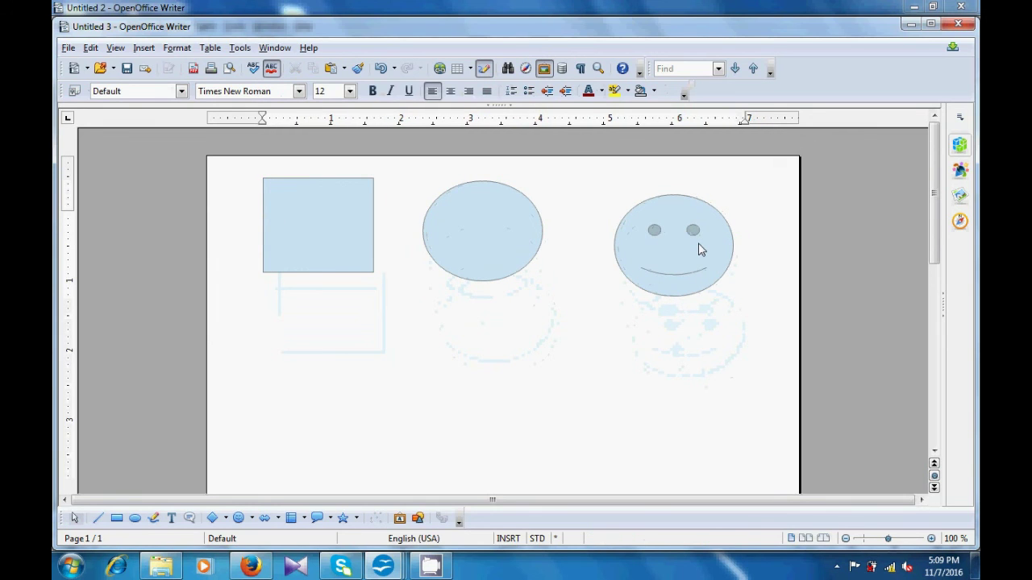
left_click(700, 250)
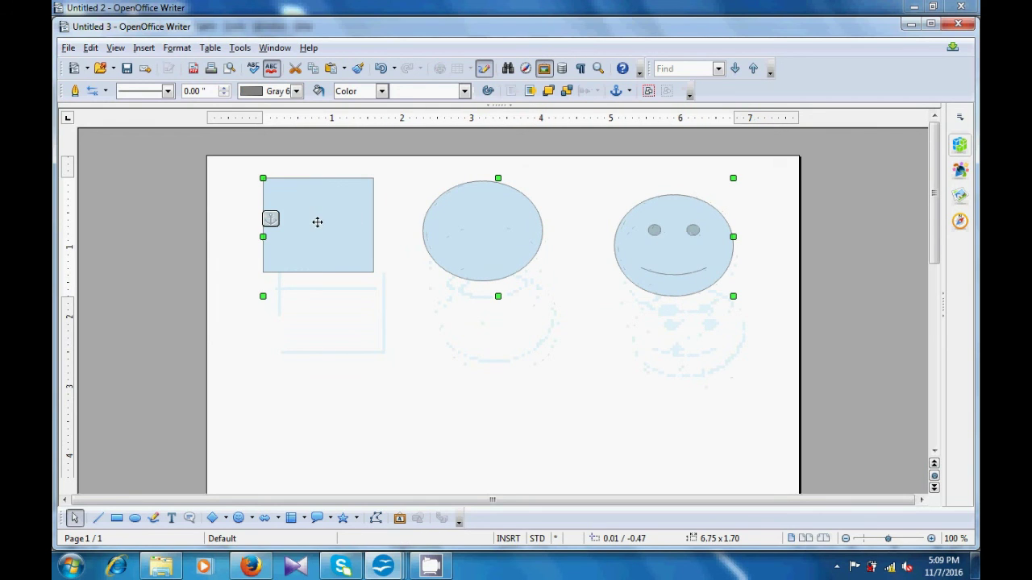
left_click(384, 405)
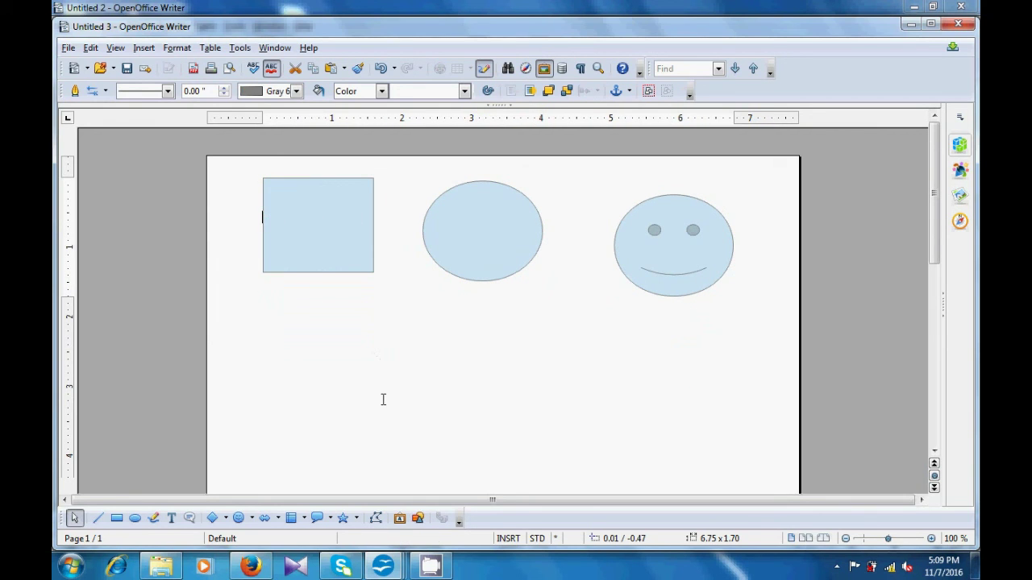
left_click(476, 254)
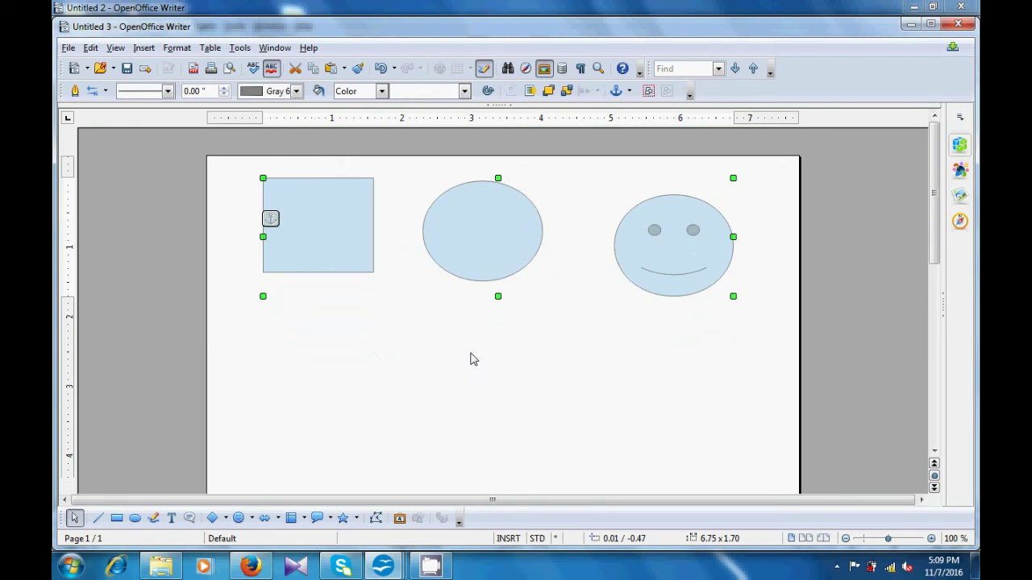
Set the group's Line Style to dashed, Line Width to 0.06" and Line Color to Gray 10.
left_click(167, 91)
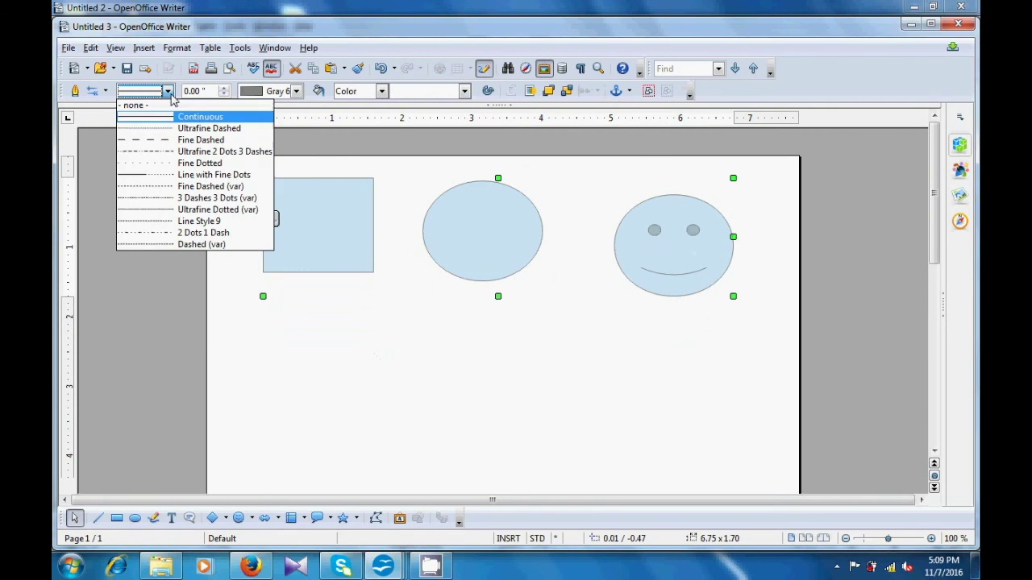
left_click(139, 175)
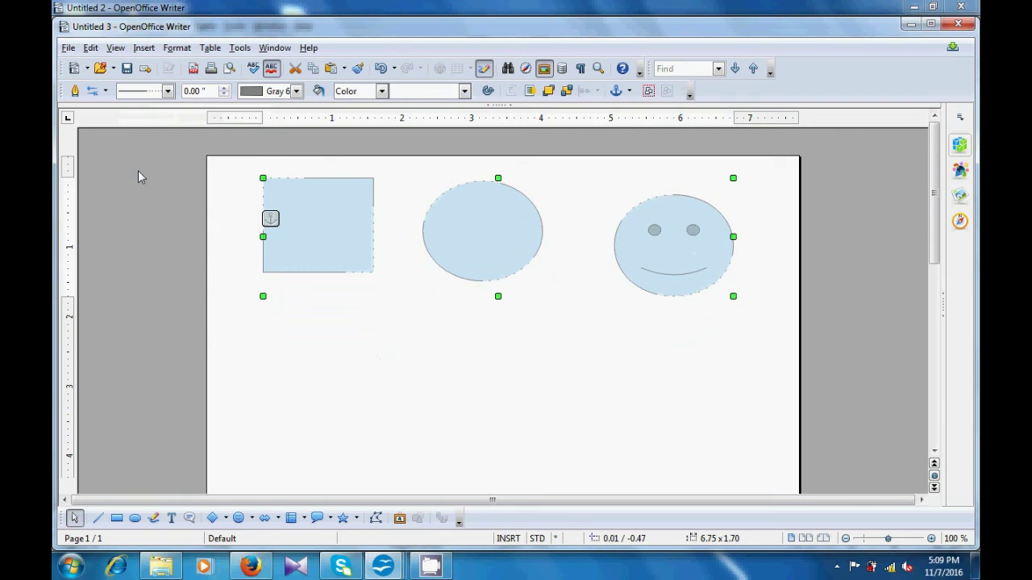
left_click(226, 88)
left_click(225, 89)
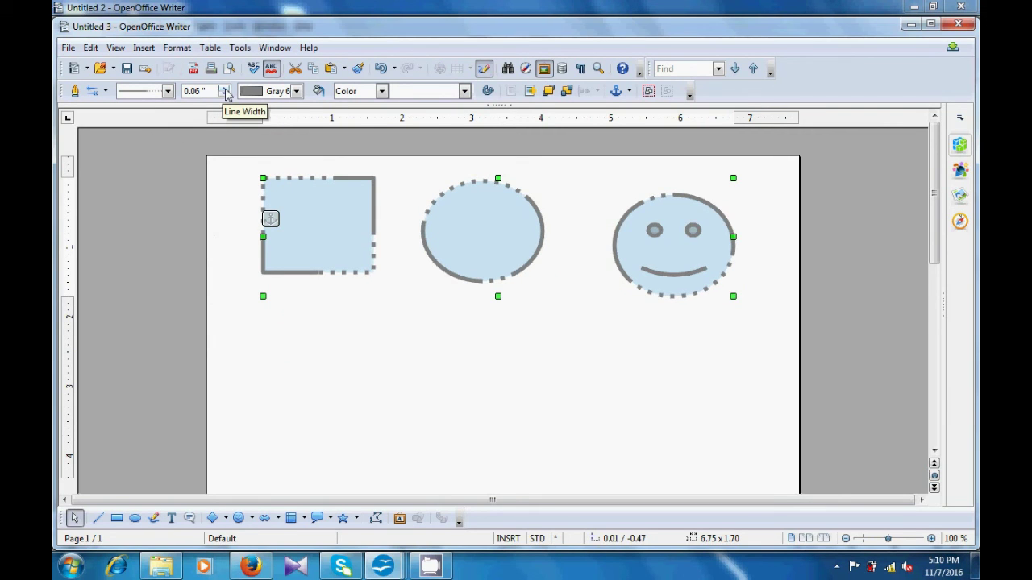
left_click(297, 91)
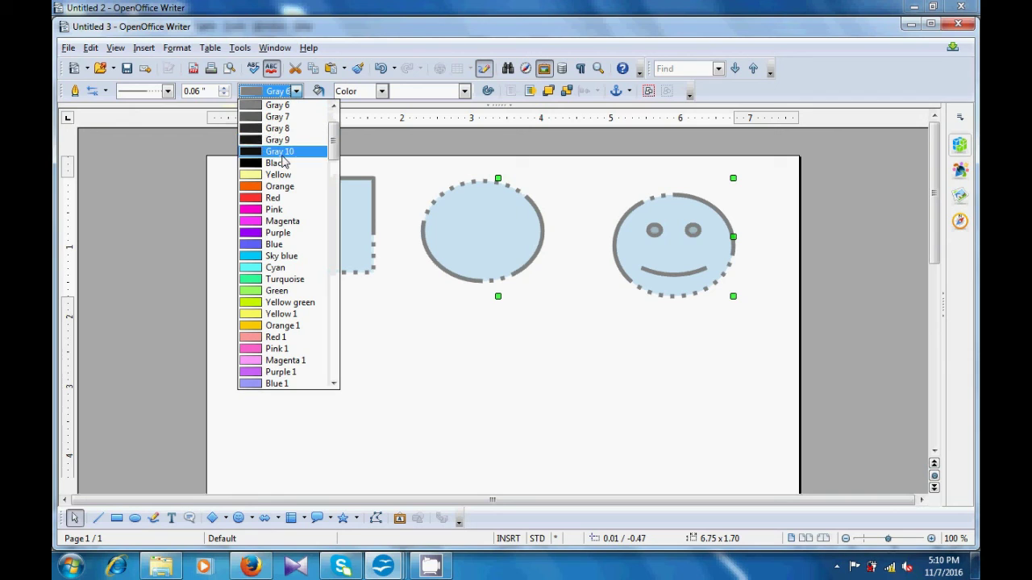
left_click(283, 158)
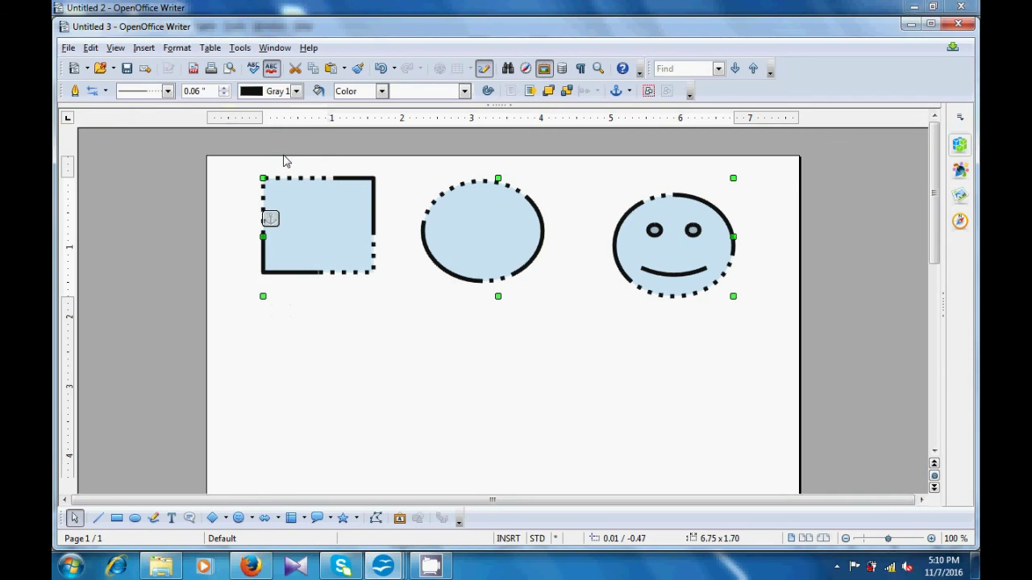
left_click(382, 91)
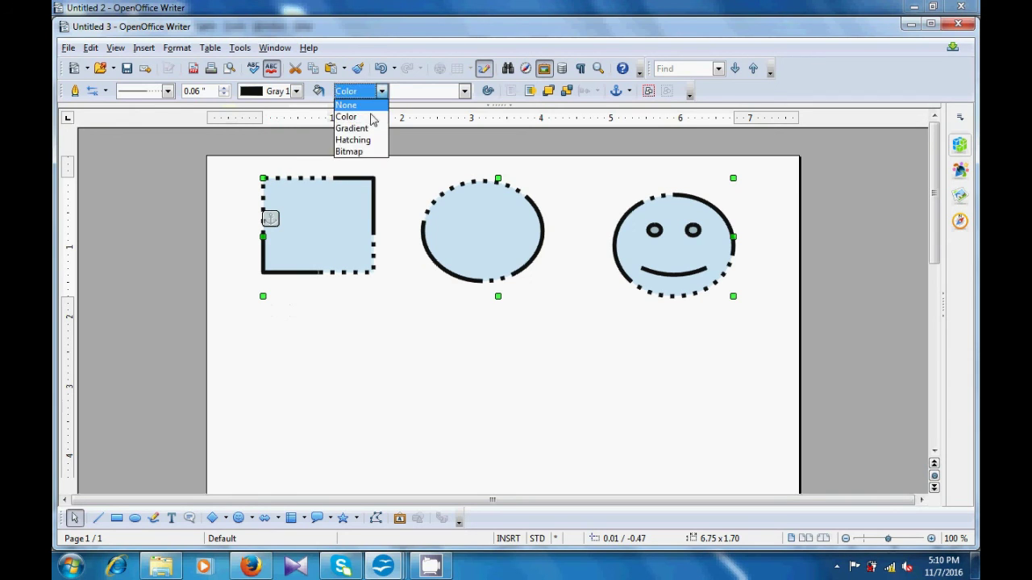
Apply the Space bitmap as the group's area fill, then nudge the group slightly lower-right.
key("Escape")
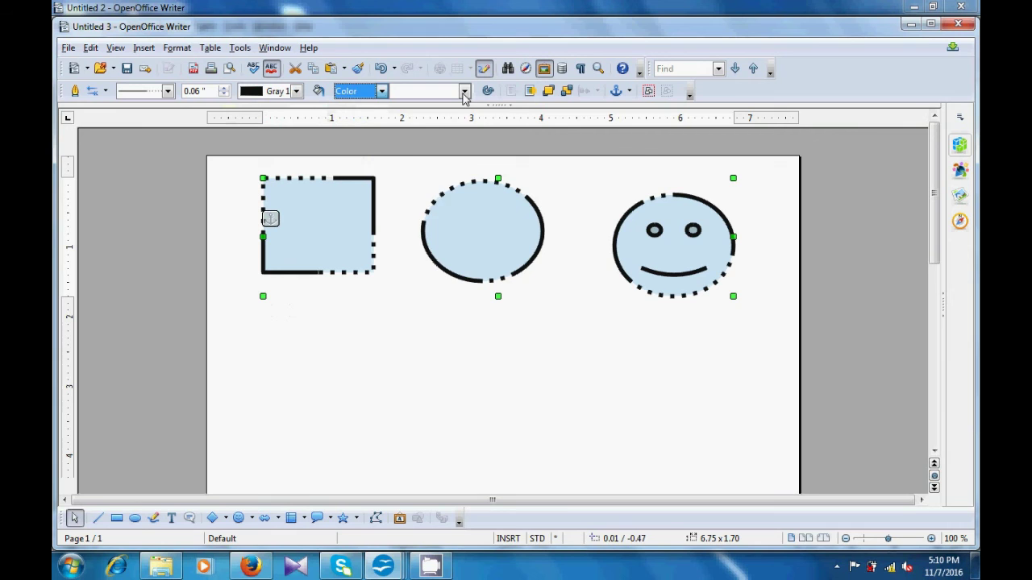
left_click(464, 91)
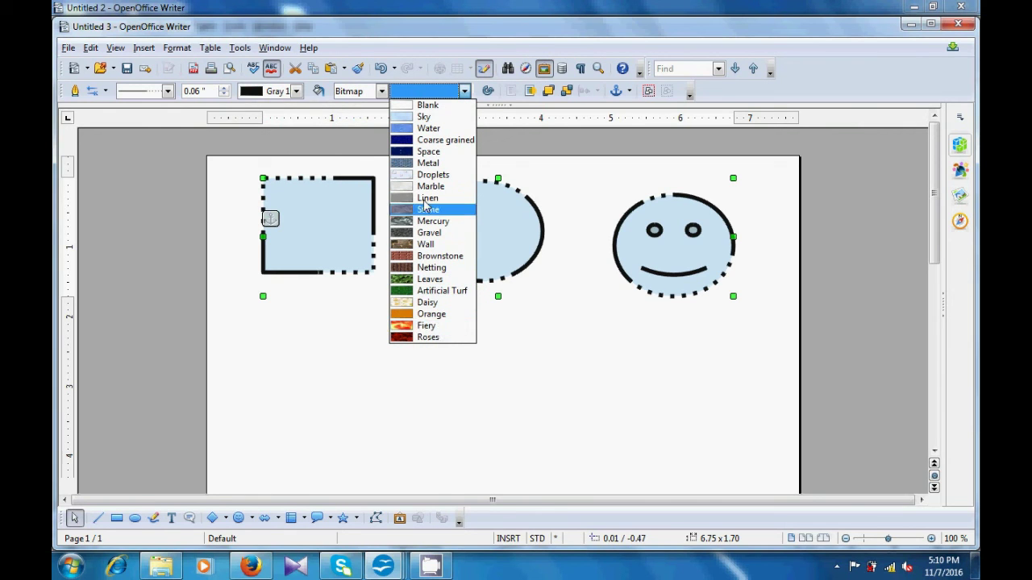
left_click(424, 151)
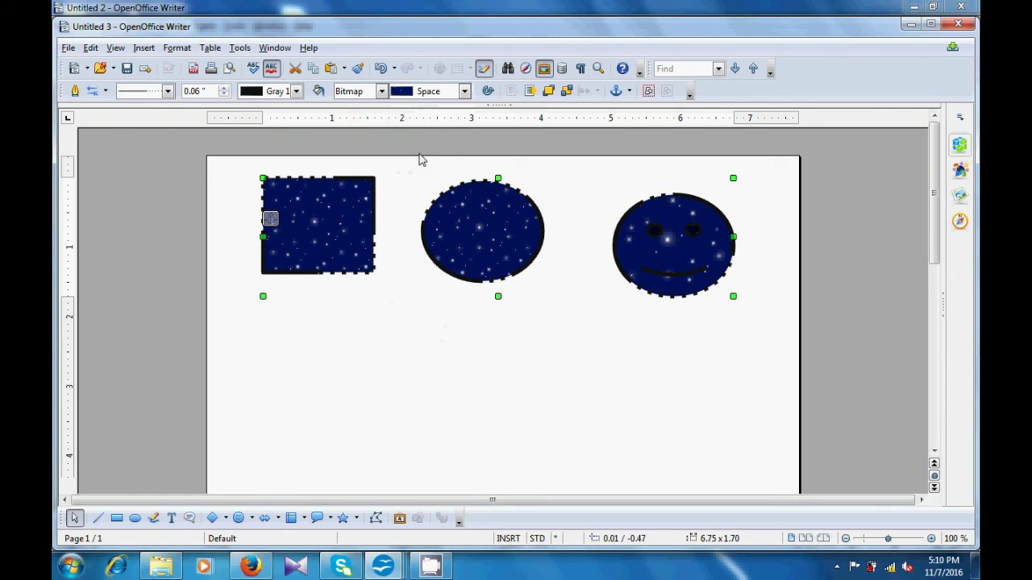
left_click(427, 394)
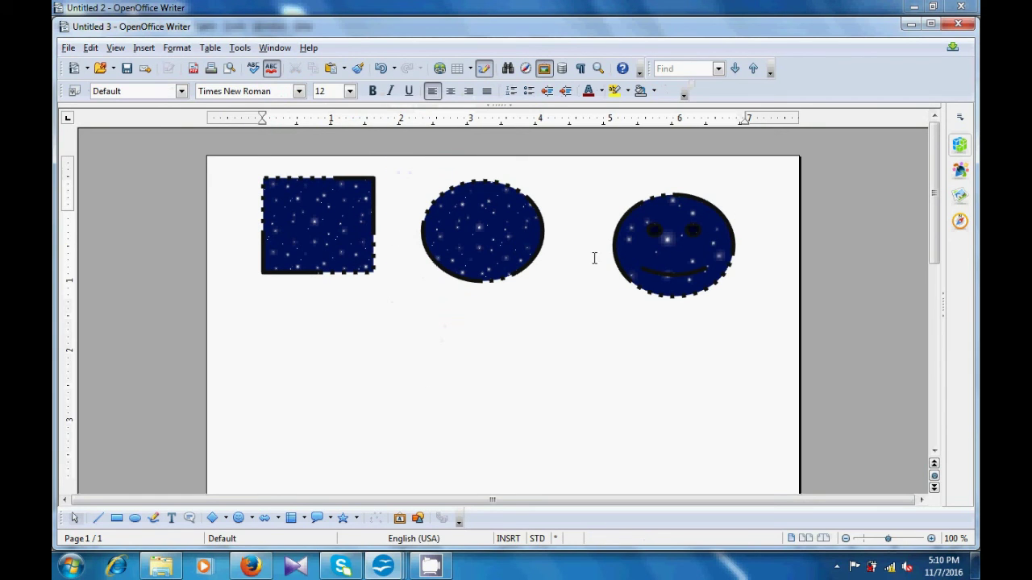
left_click(490, 241)
mouse_move(479, 274)
left_mouse_down()
mouse_move(472, 387)
mouse_move(493, 279)
left_mouse_up()
Ungroup the rectangle, ellipse and smiley face into separate shapes.
left_click(177, 48)
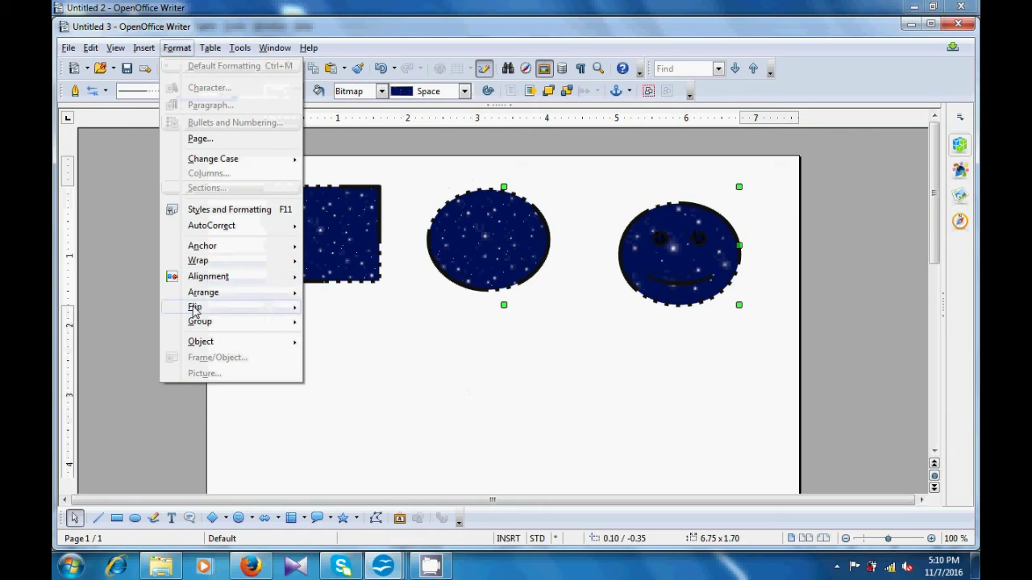
mouse_move(192, 322)
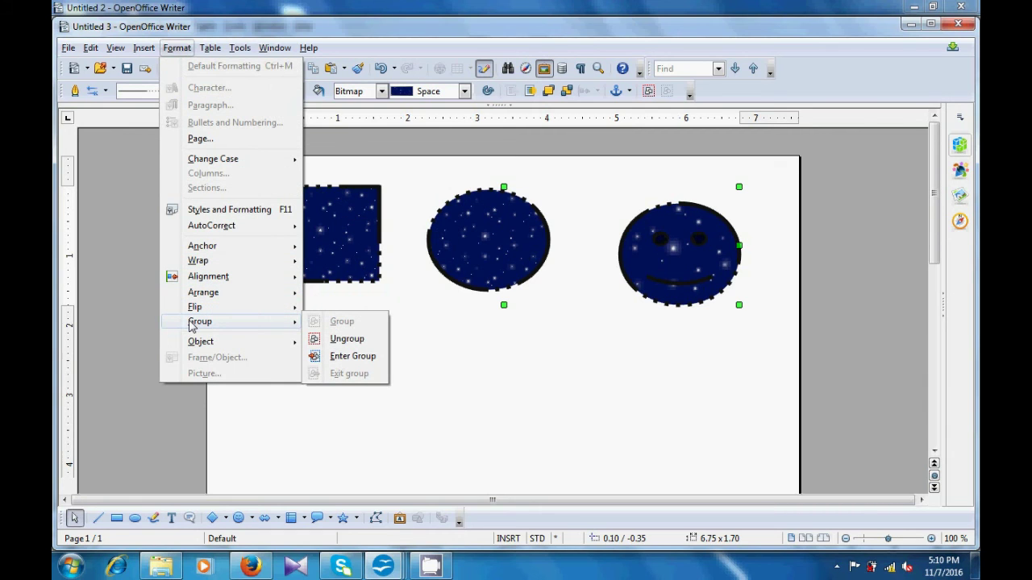
left_click(356, 347)
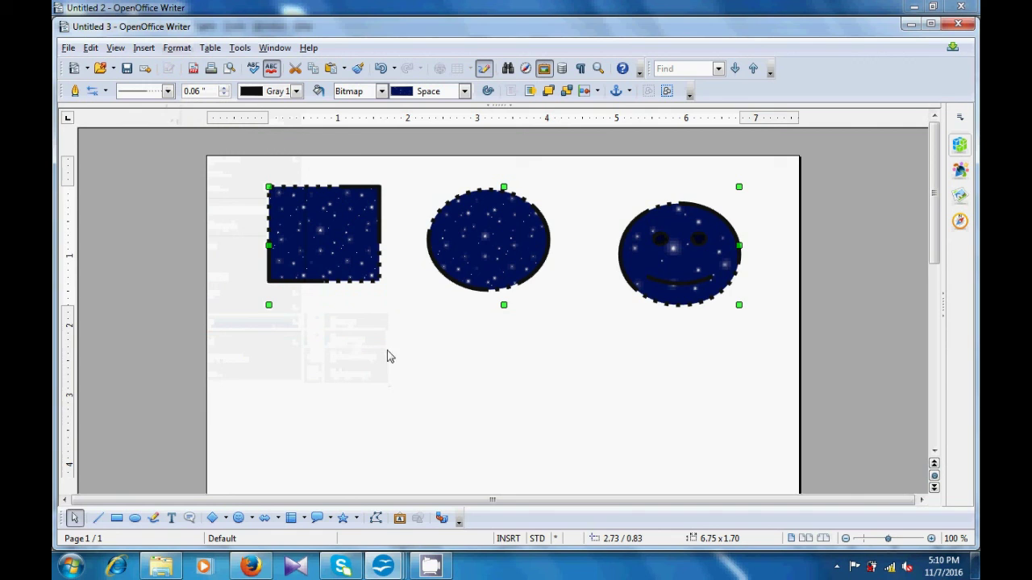
Nudge each shape: rectangle lower, ellipse slightly right and up, smiley slightly up.
left_click(341, 240)
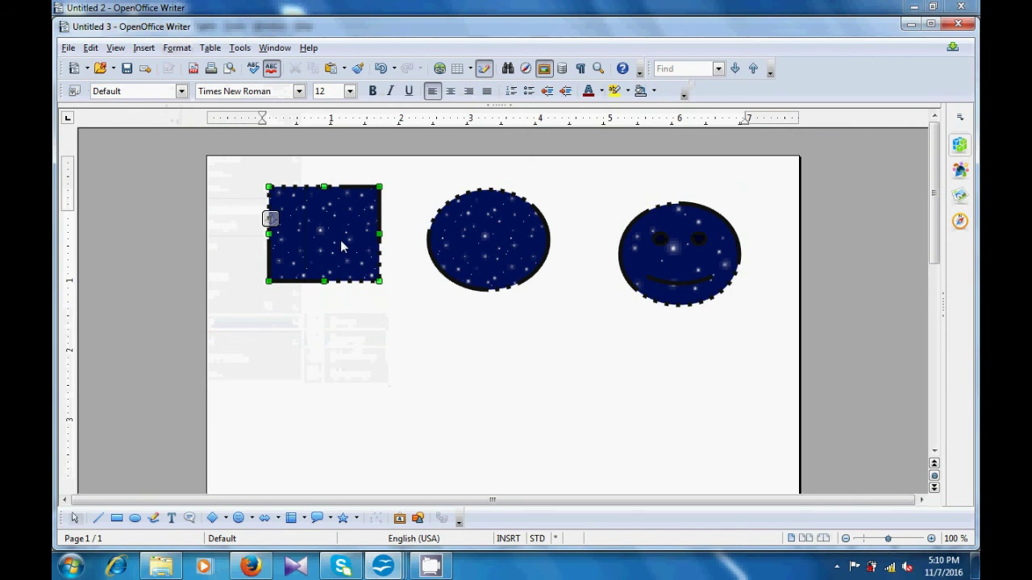
left_click(654, 233)
left_click(510, 231)
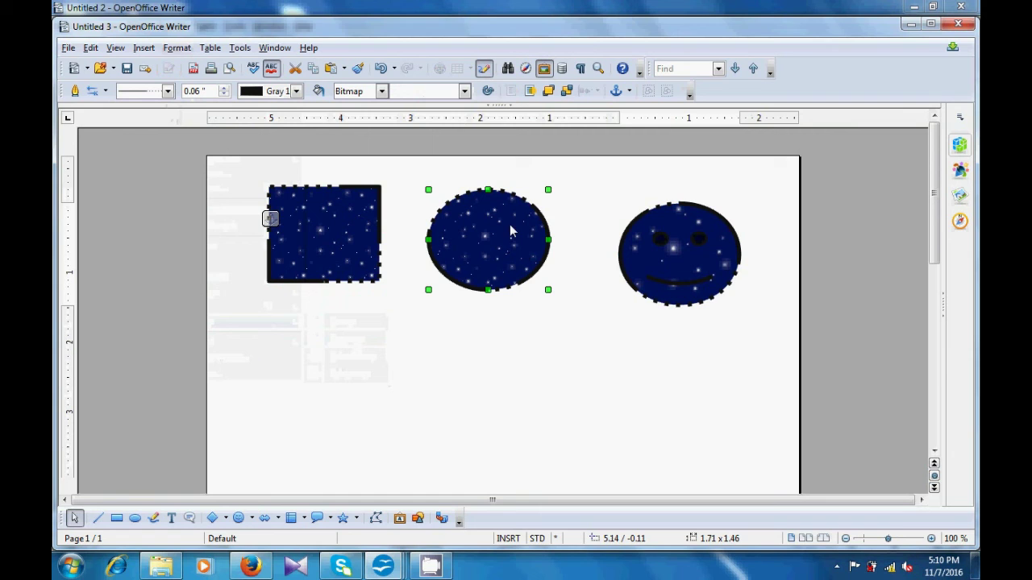
left_click(347, 236)
mouse_move(347, 236)
left_mouse_down()
mouse_move(347, 337)
mouse_move(347, 247)
left_mouse_up()
mouse_move(475, 252)
left_mouse_down()
mouse_move(488, 358)
mouse_move(482, 248)
left_mouse_up()
mouse_move(672, 280)
left_mouse_down()
mouse_move(676, 431)
mouse_move(684, 242)
mouse_move(675, 271)
left_mouse_up()
left_click(618, 388)
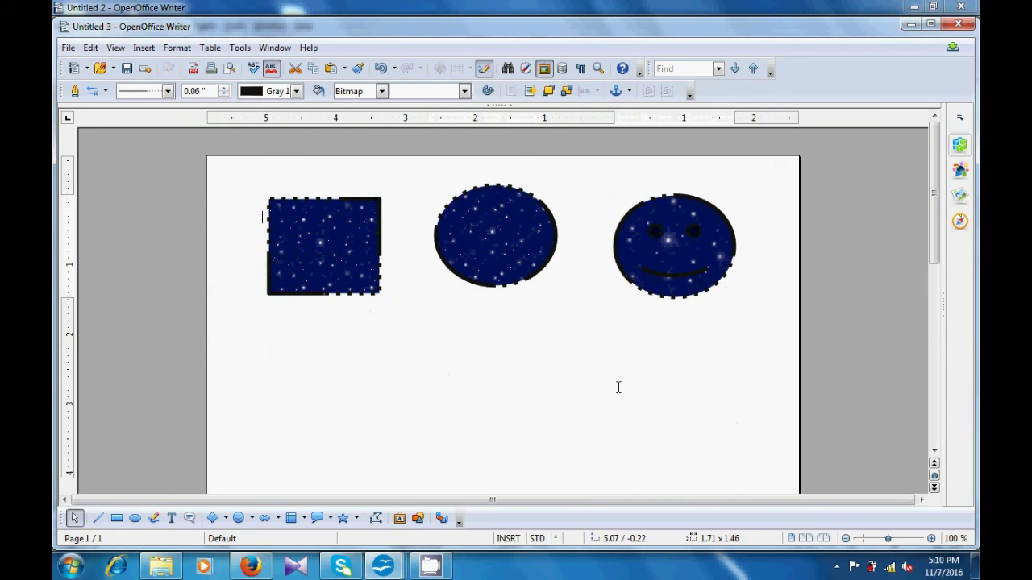